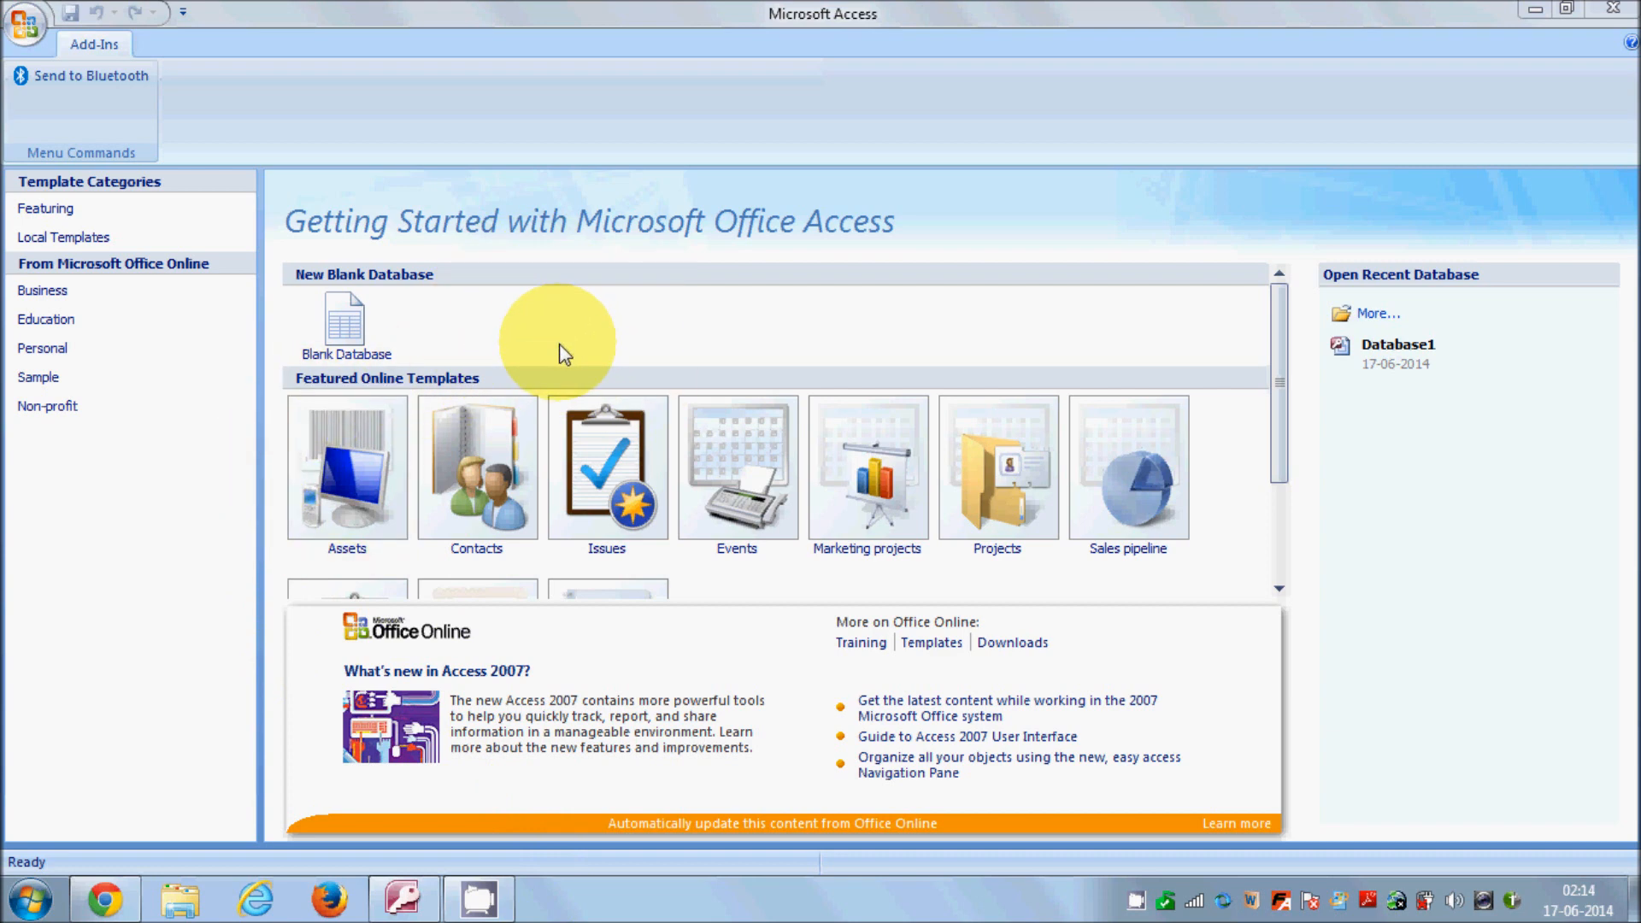
Step: Close the open Access window, then find Microsoft Office Access 2007 by searching for "access" and launch it again
click(1595, 12)
click(24, 900)
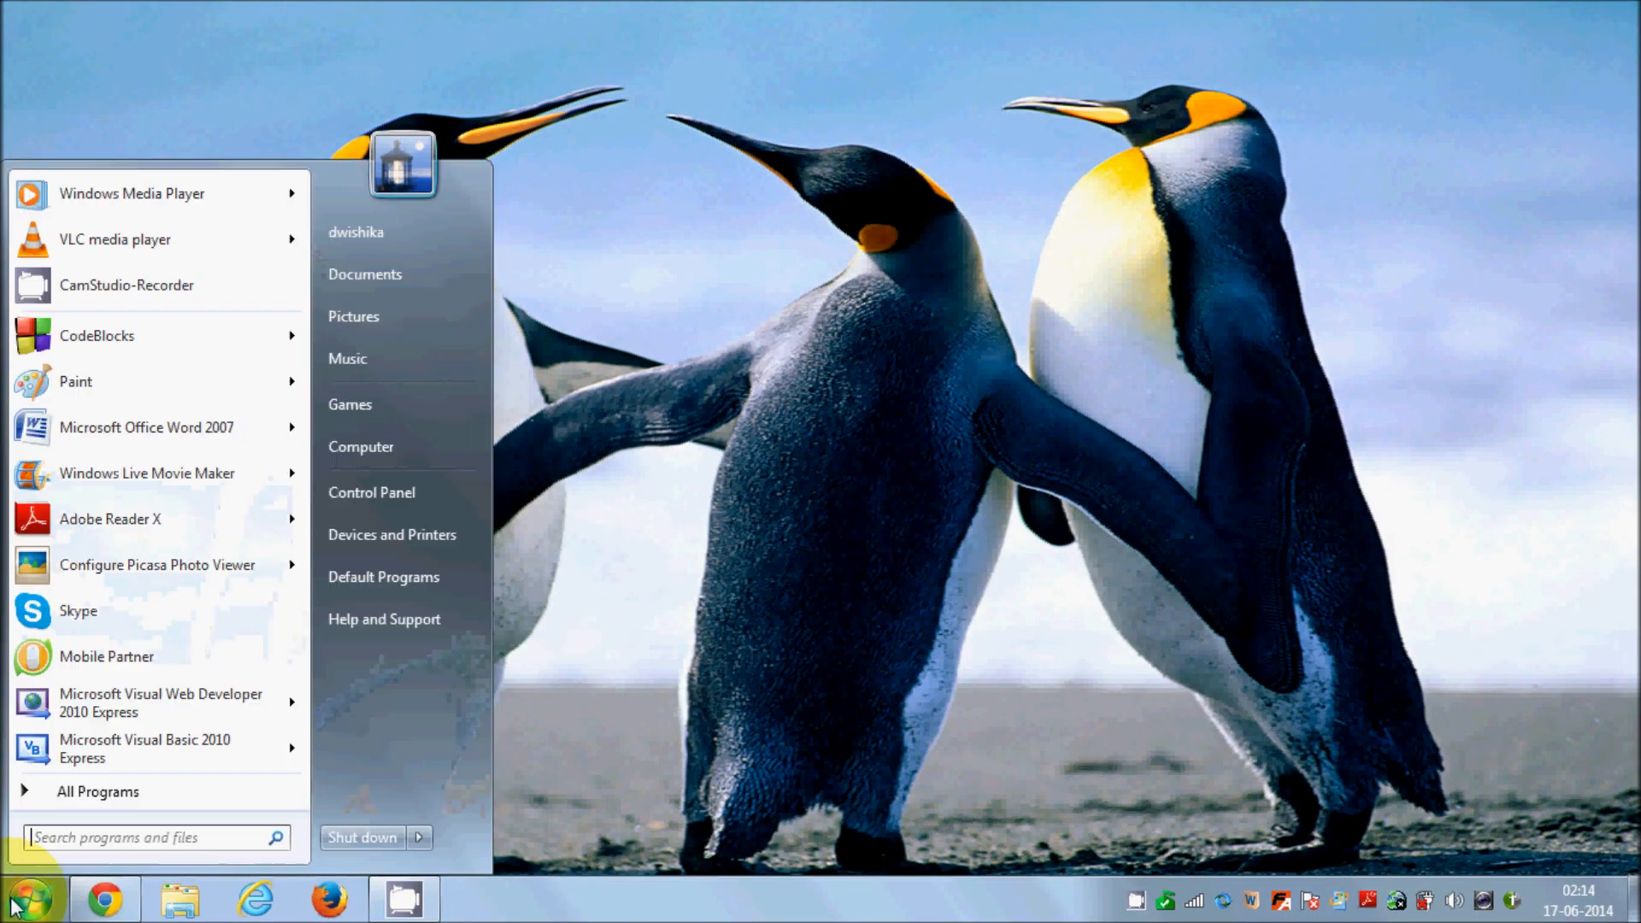
click(76, 844)
text(ac)
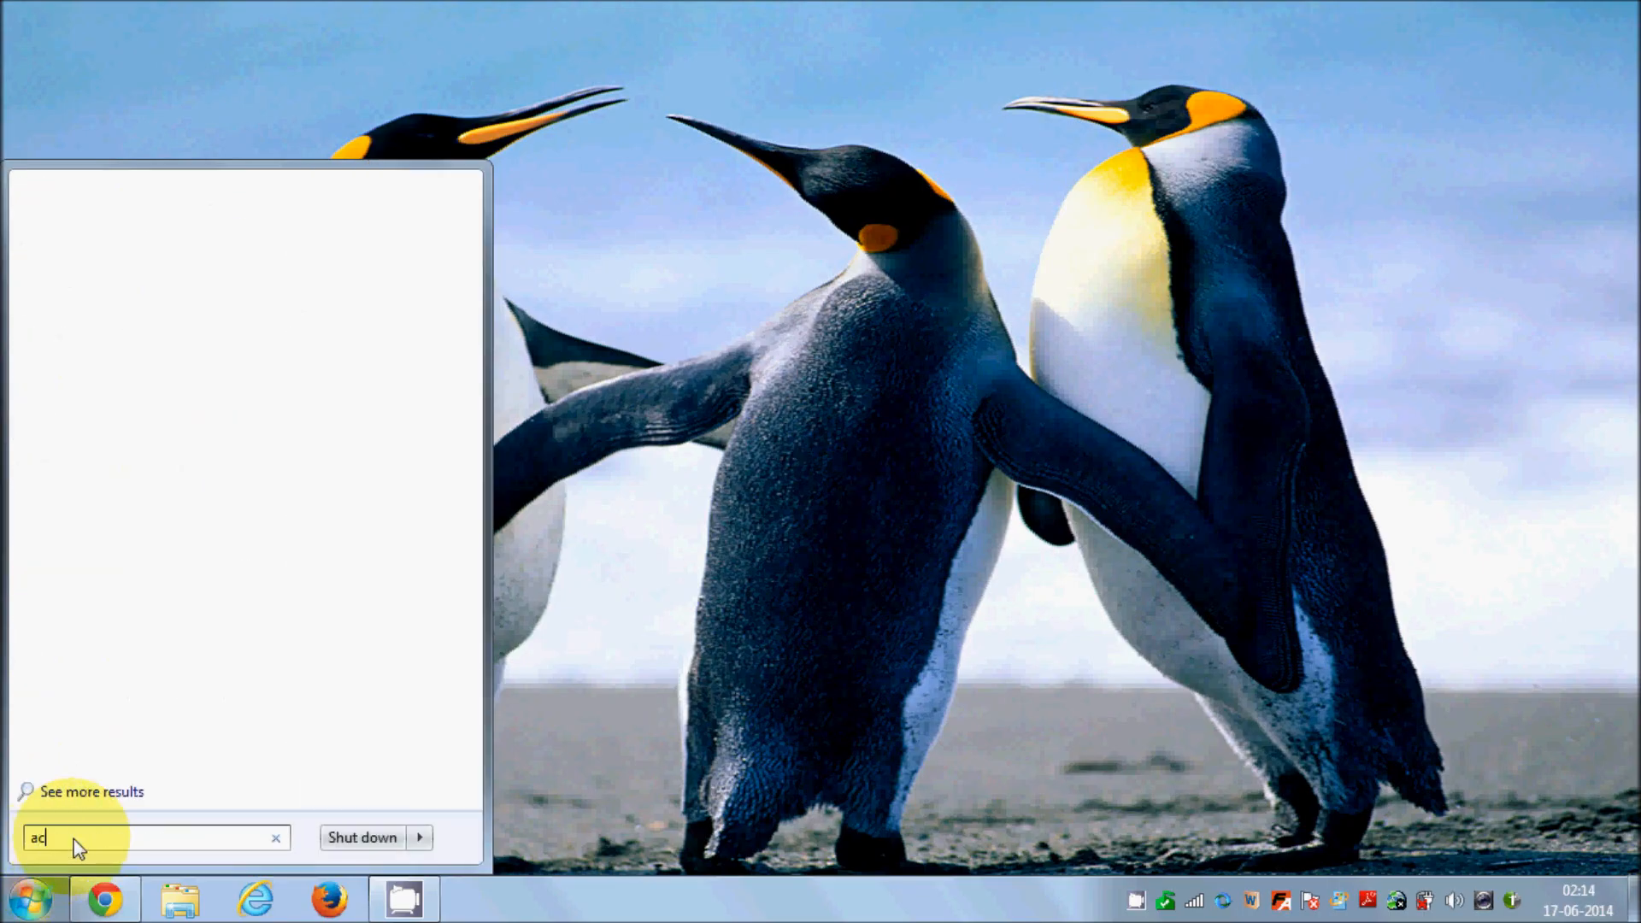
text(cess)
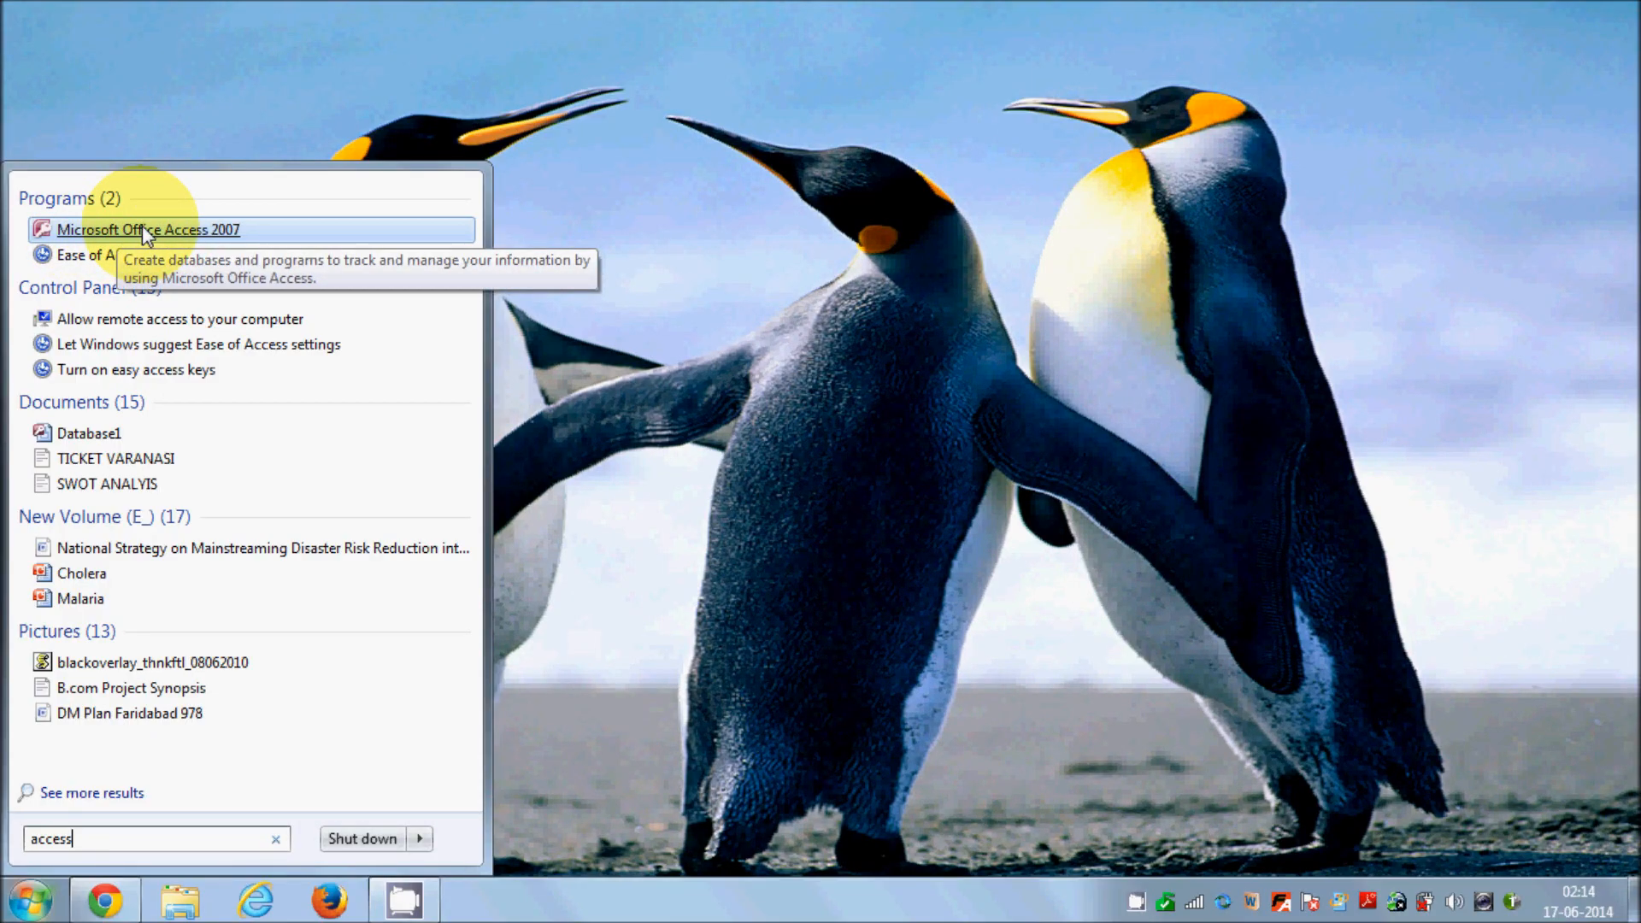
click(186, 231)
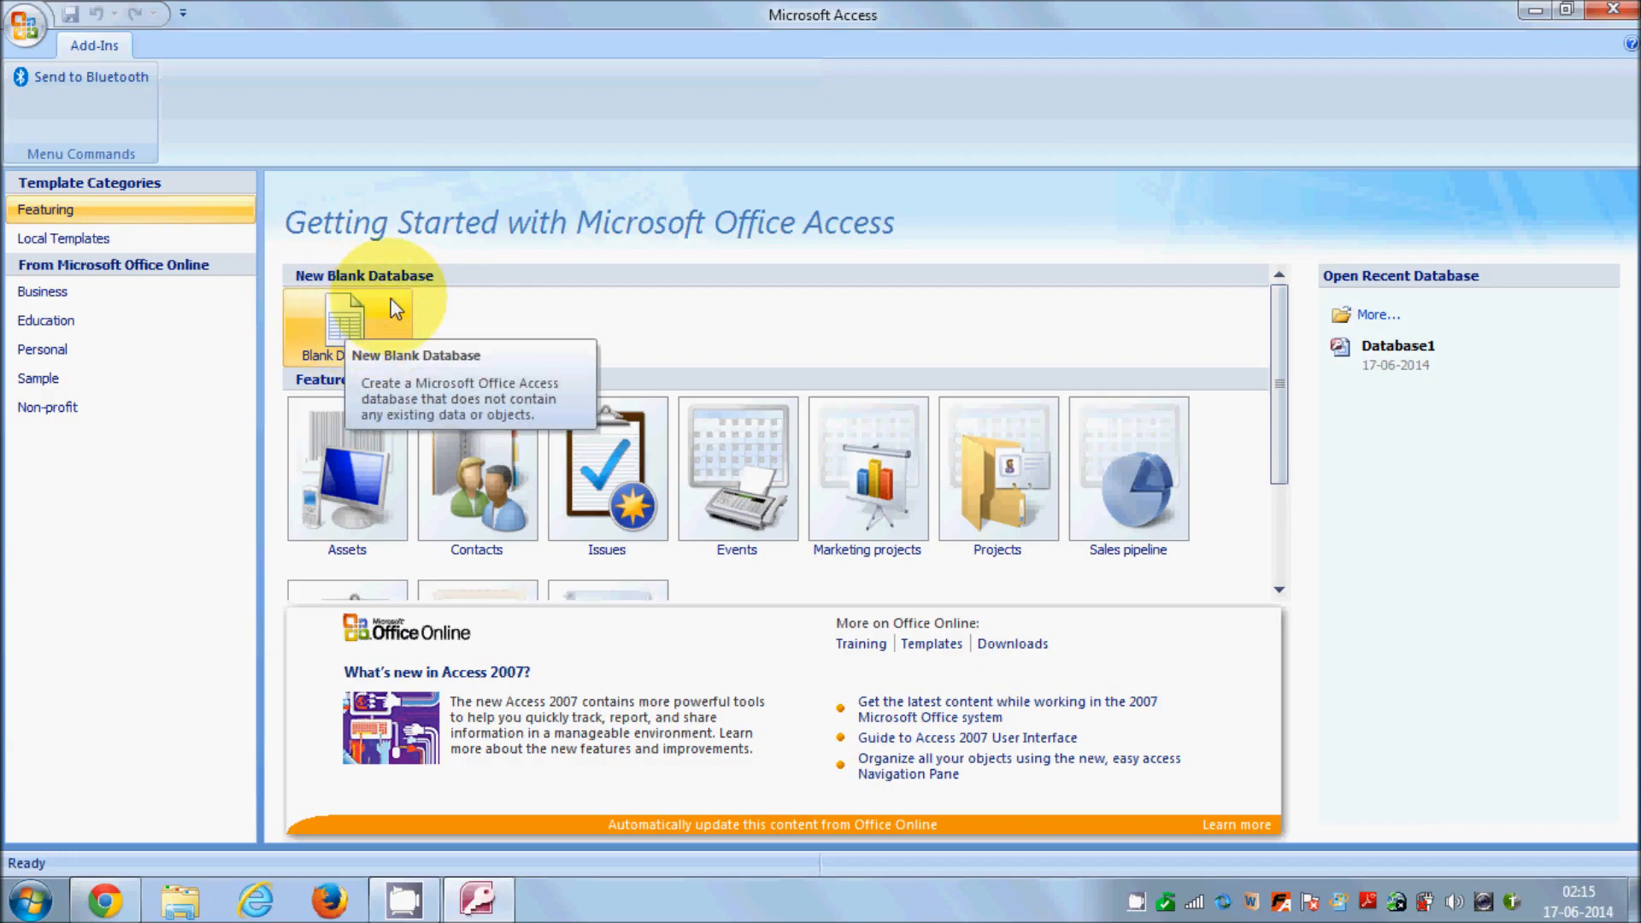
Step: Start a new blank database and replace its default file name with EmployeeInfo
click(333, 335)
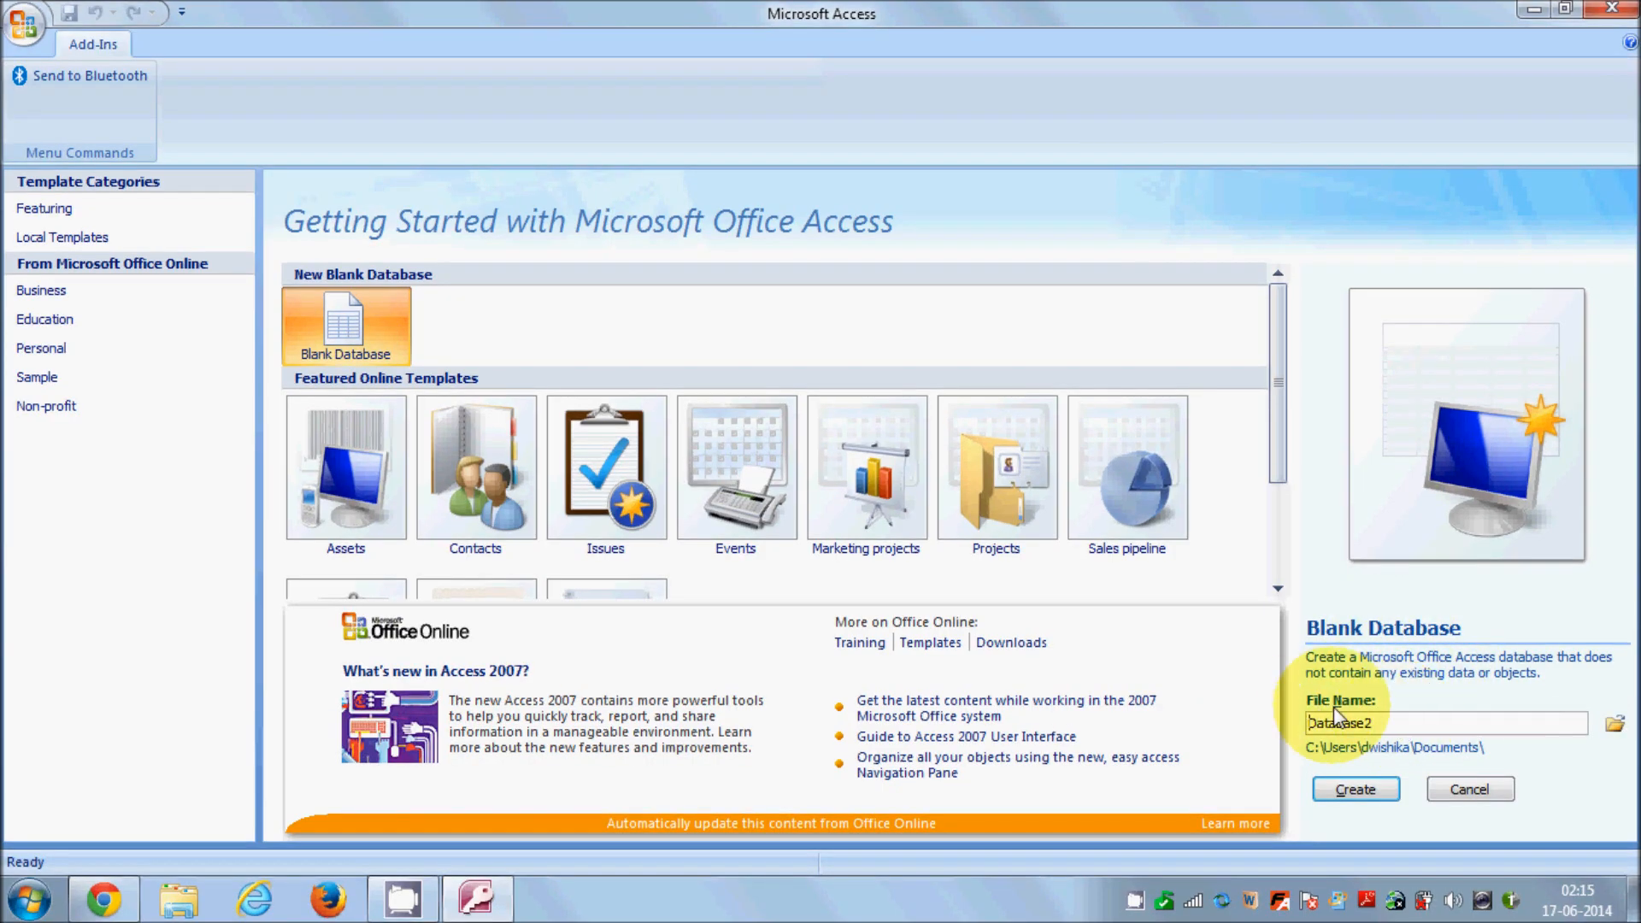
drag(1379, 724, 1311, 725)
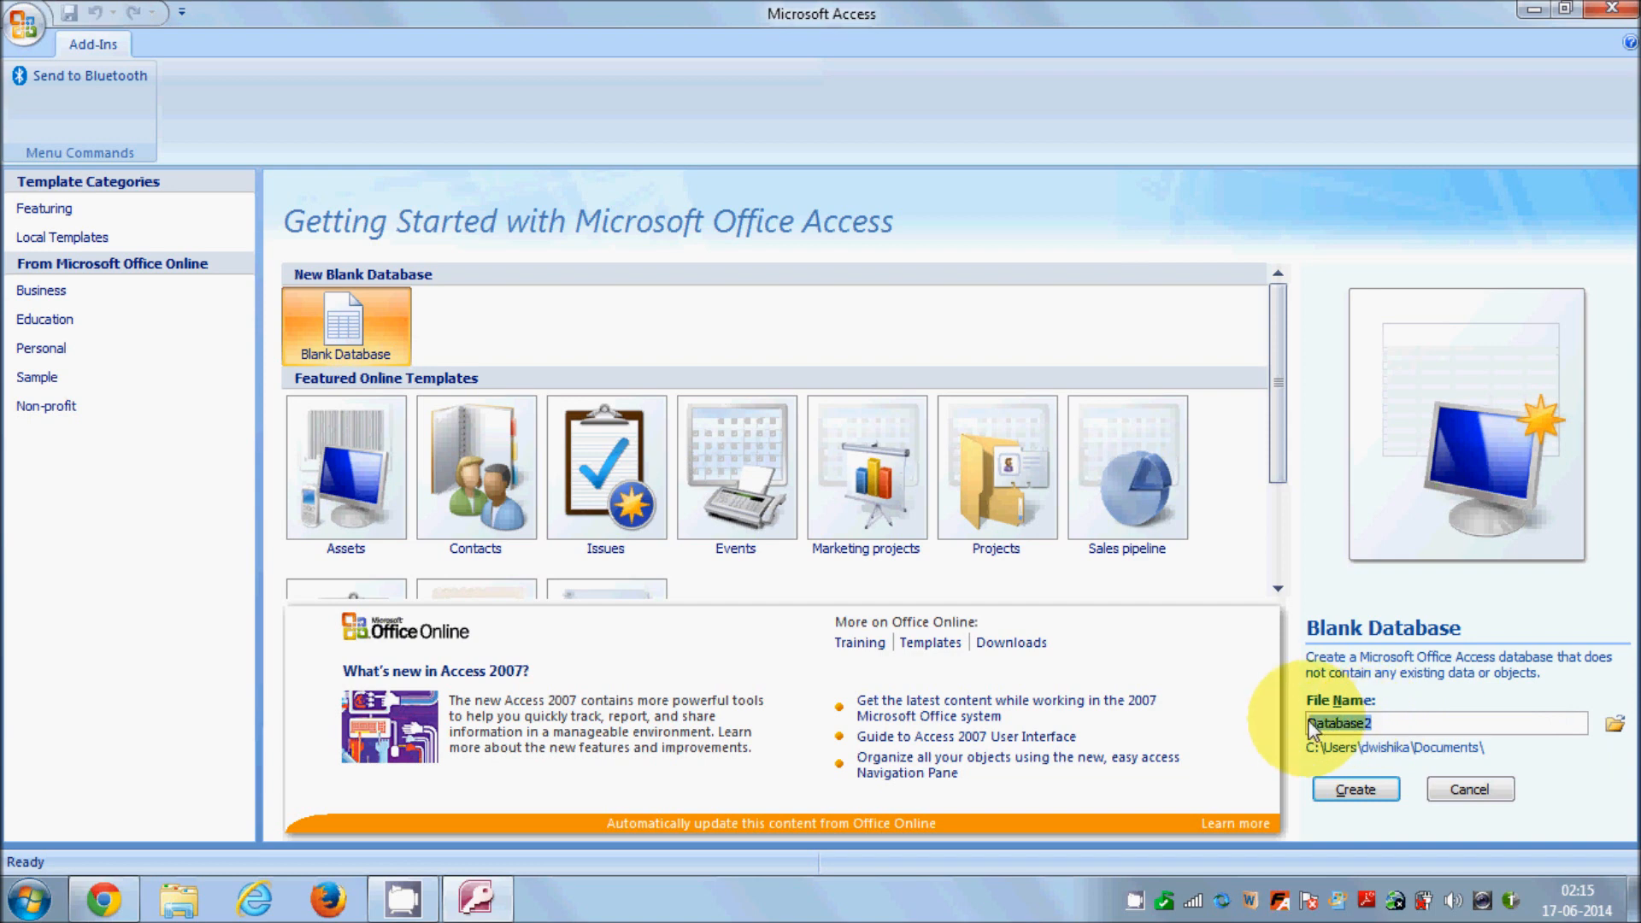
click(1395, 728)
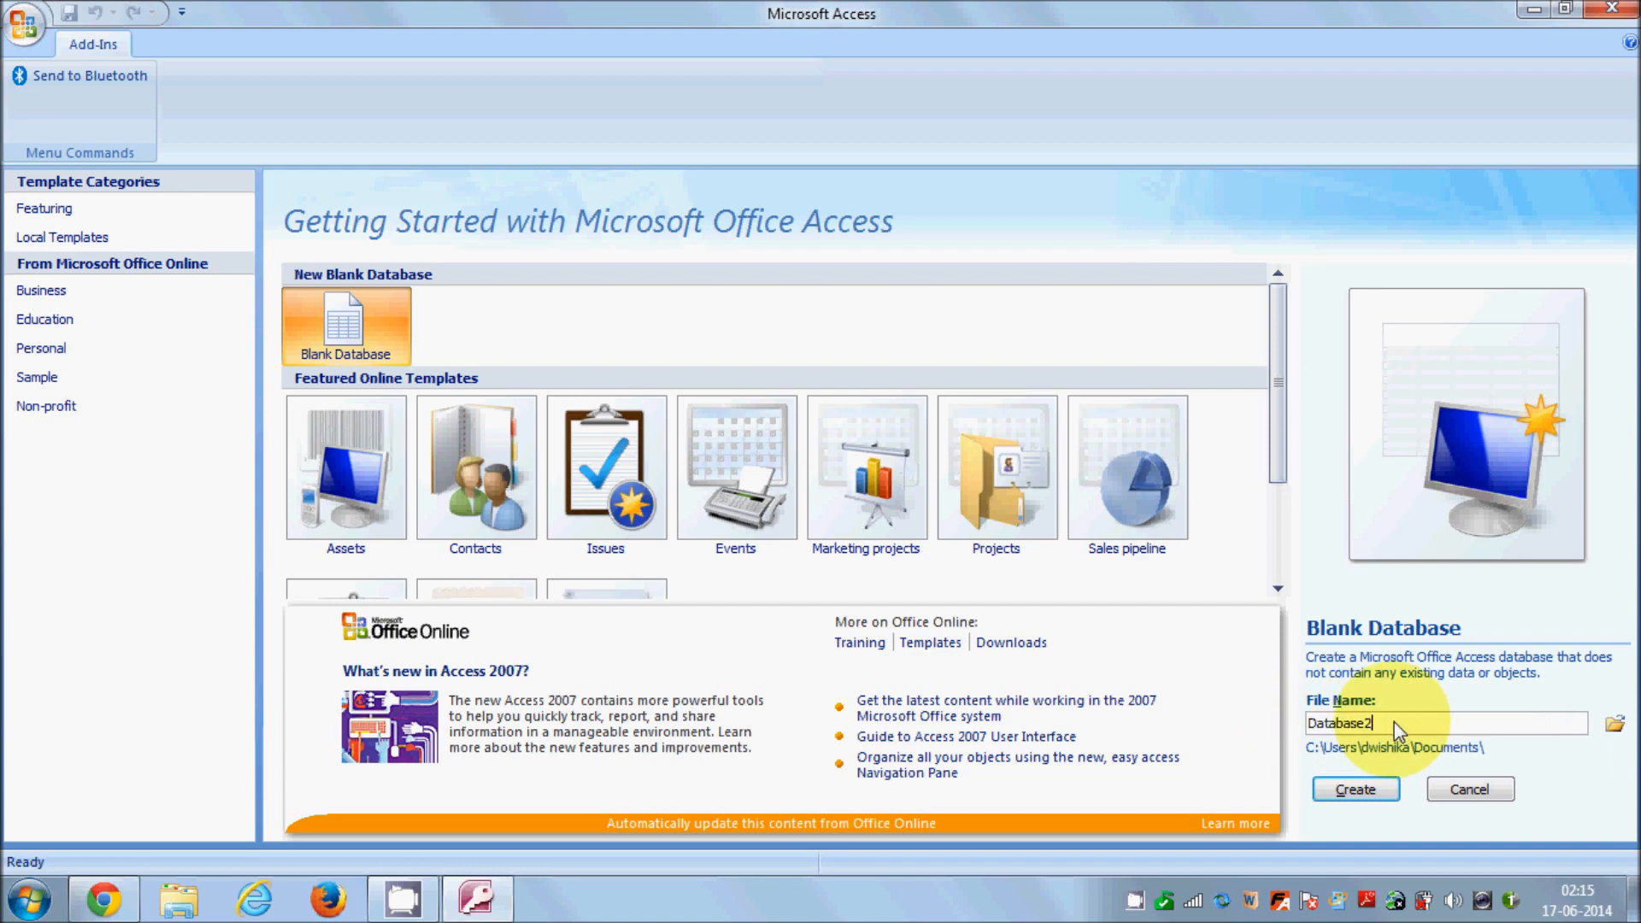
drag(1395, 728, 1310, 723)
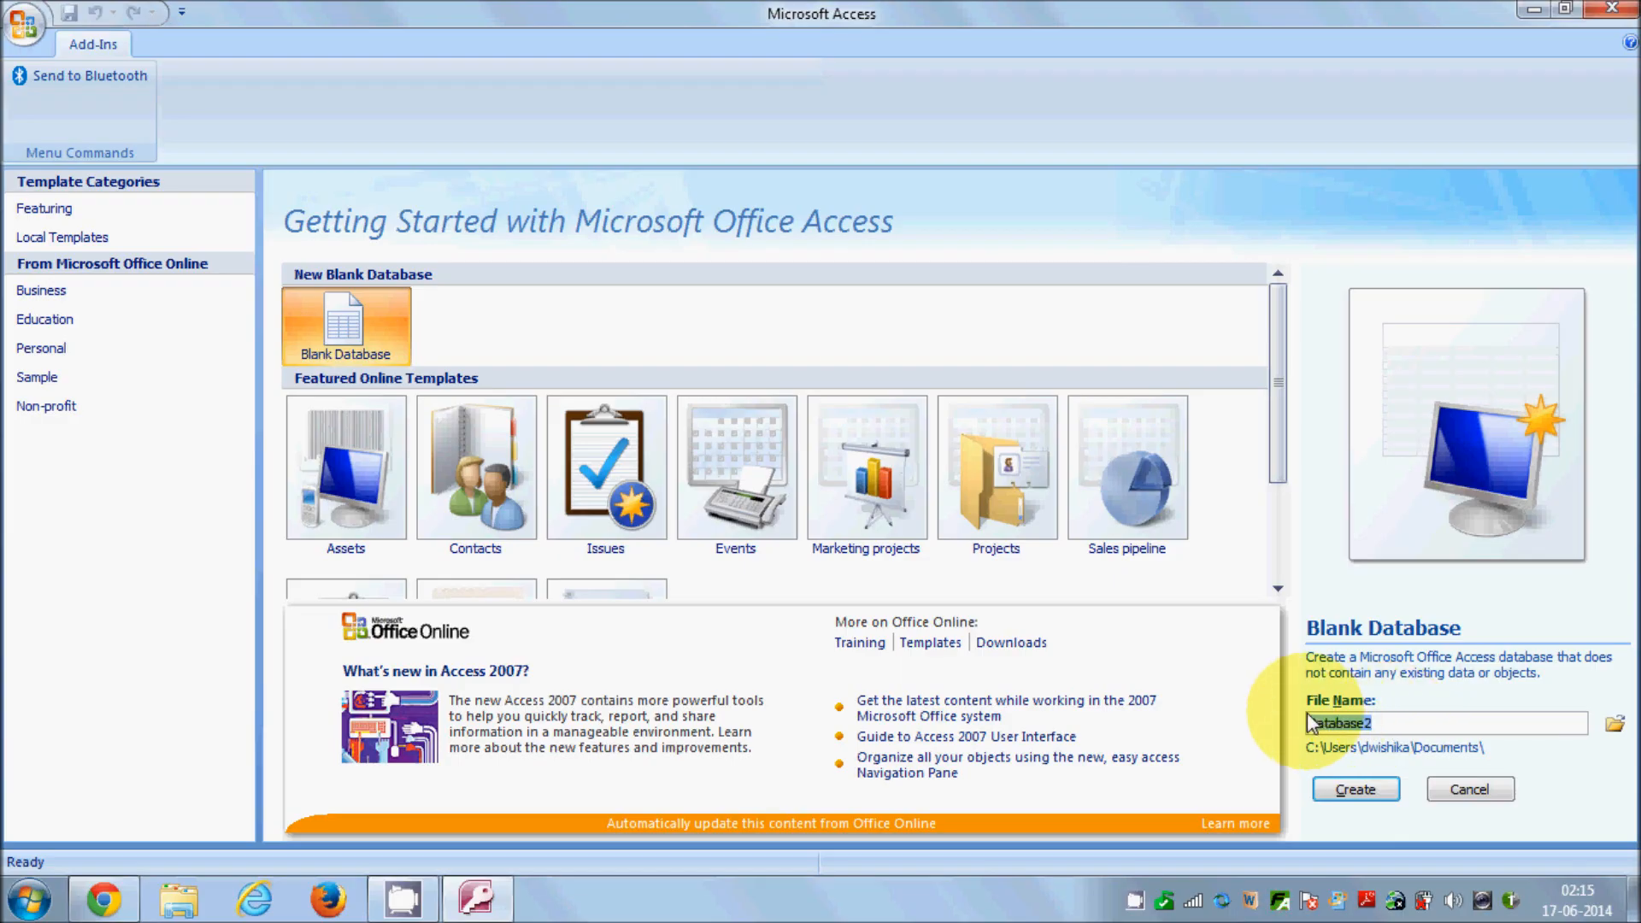
click(1388, 725)
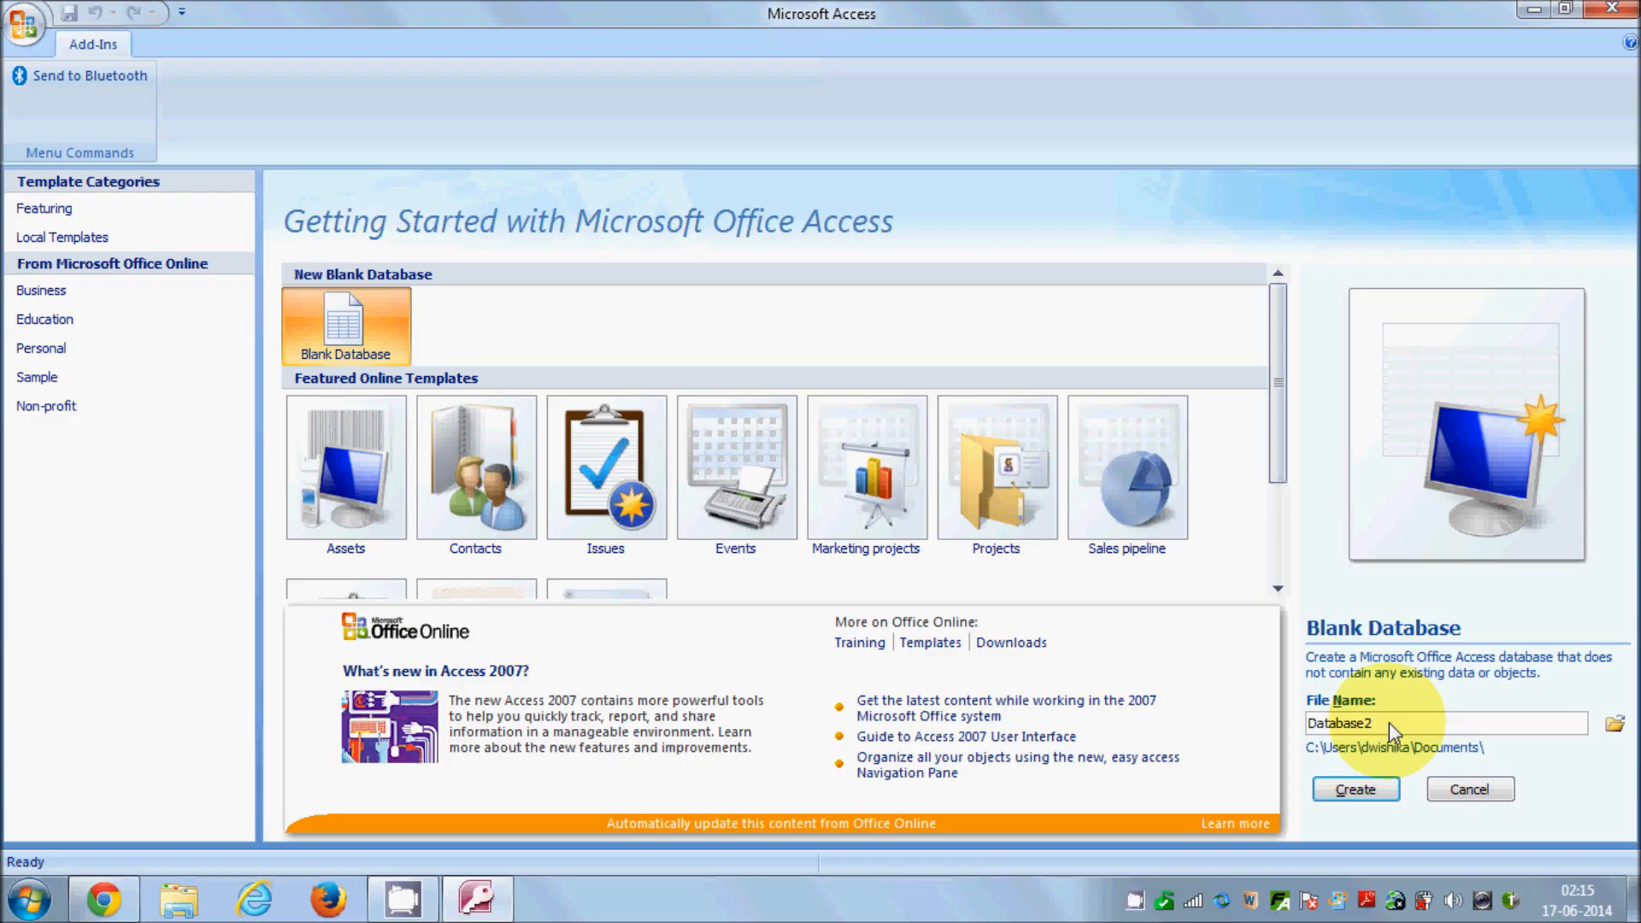
key(BackSpace)
key(BackSpace)
key(BackSpace)
key(BackSpace)
key(BackSpace)
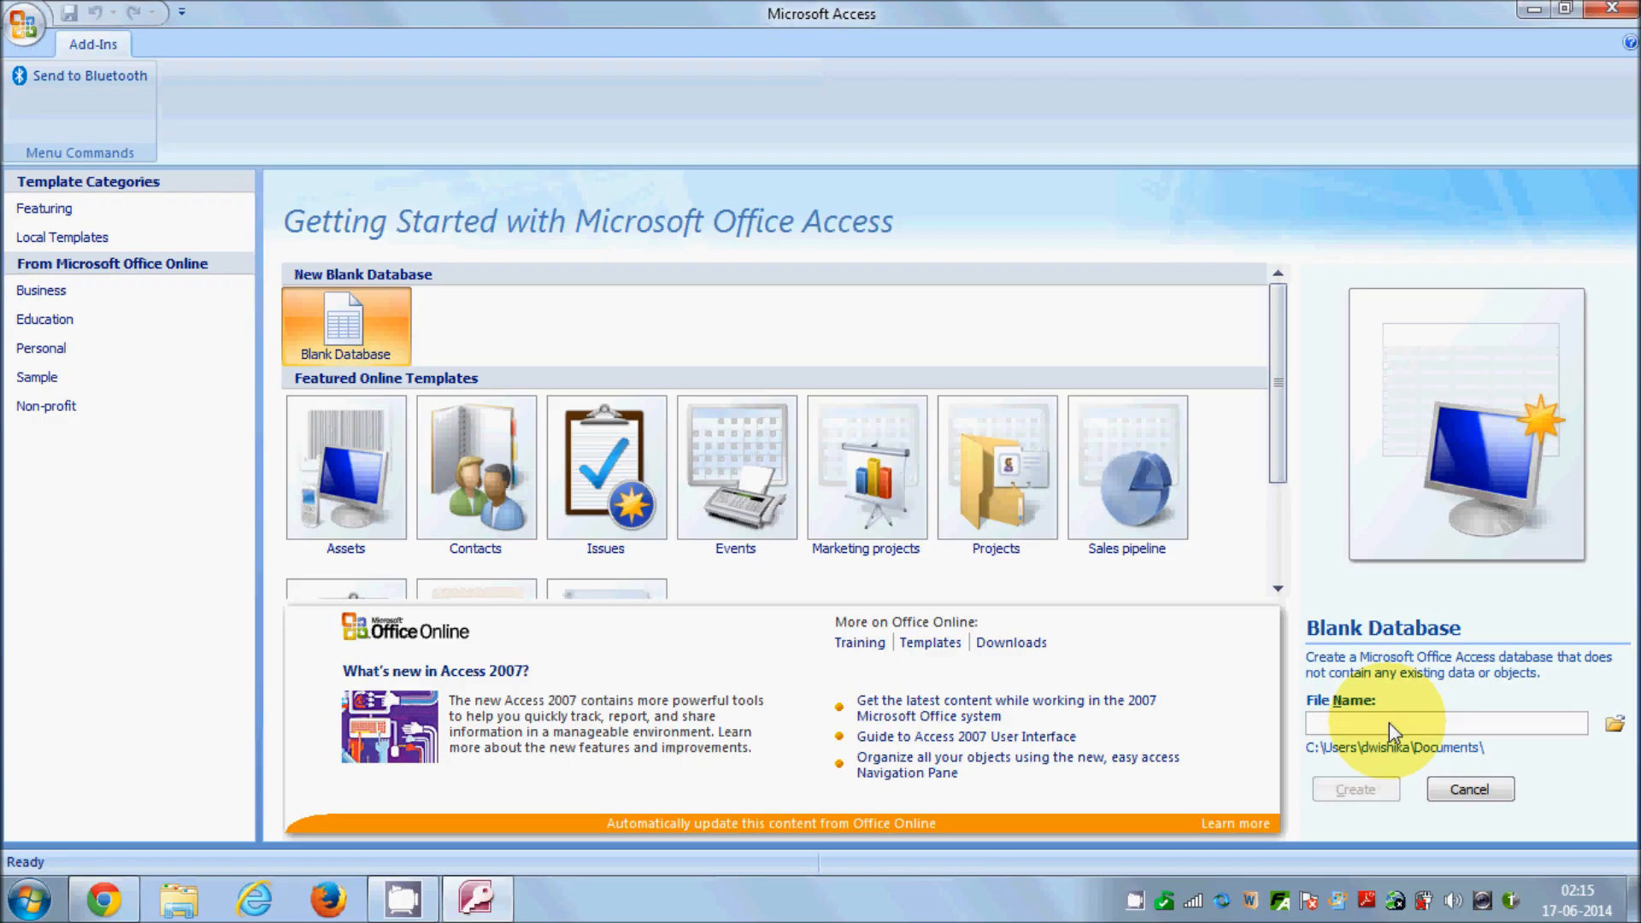
text(Emplo)
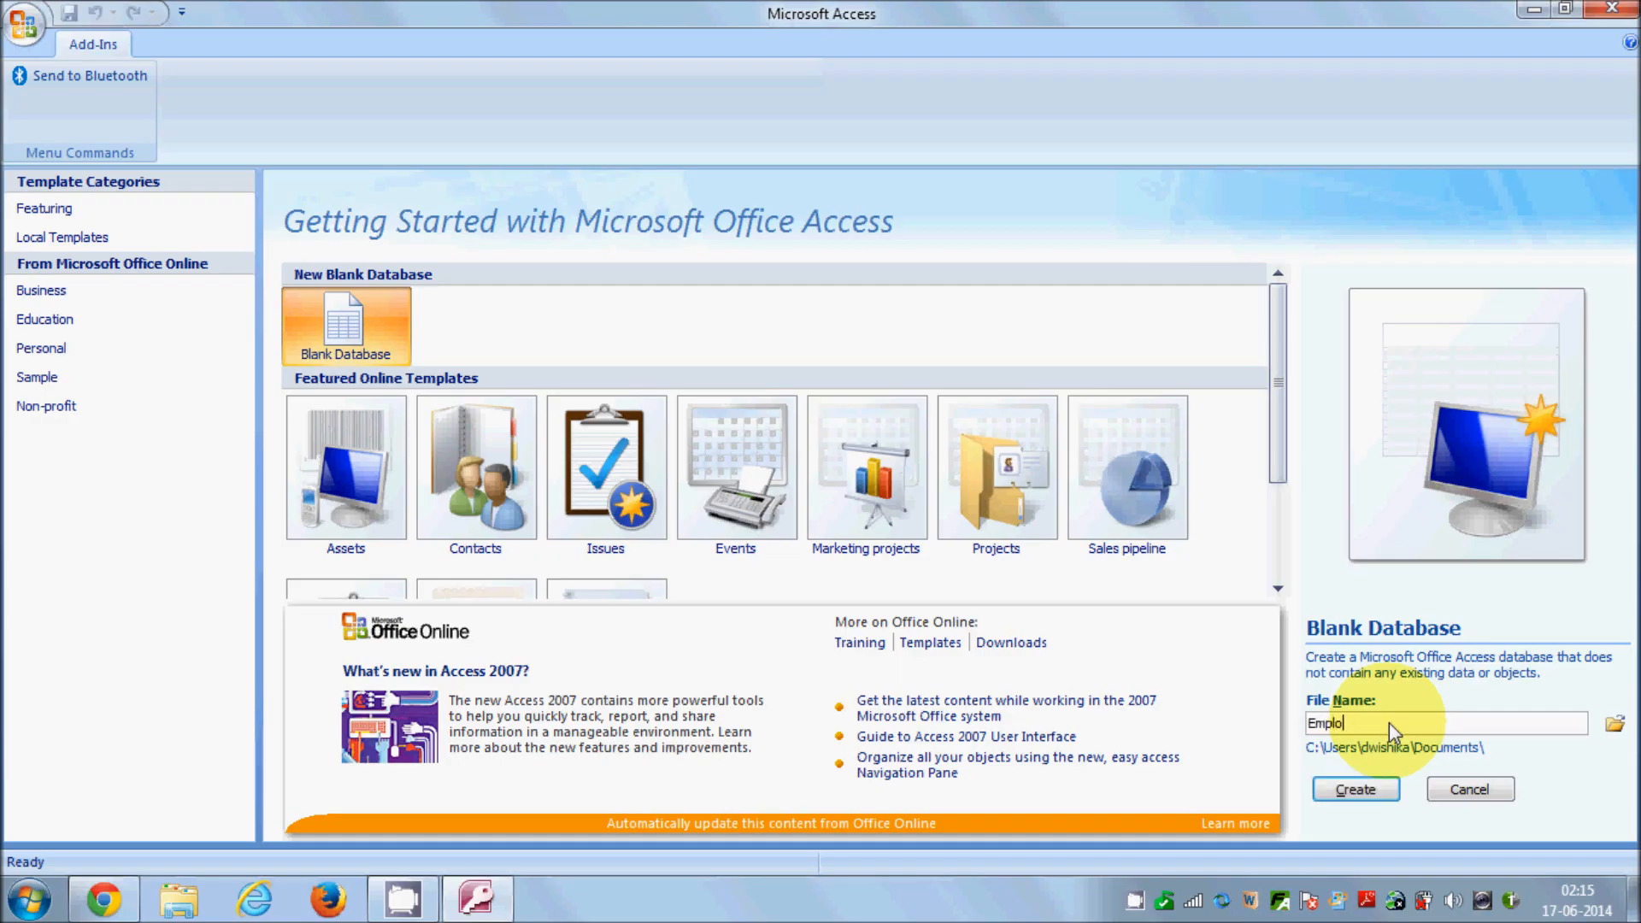
text(yeeInfo)
click(1376, 726)
text(fo)
drag(1416, 723, 1277, 718)
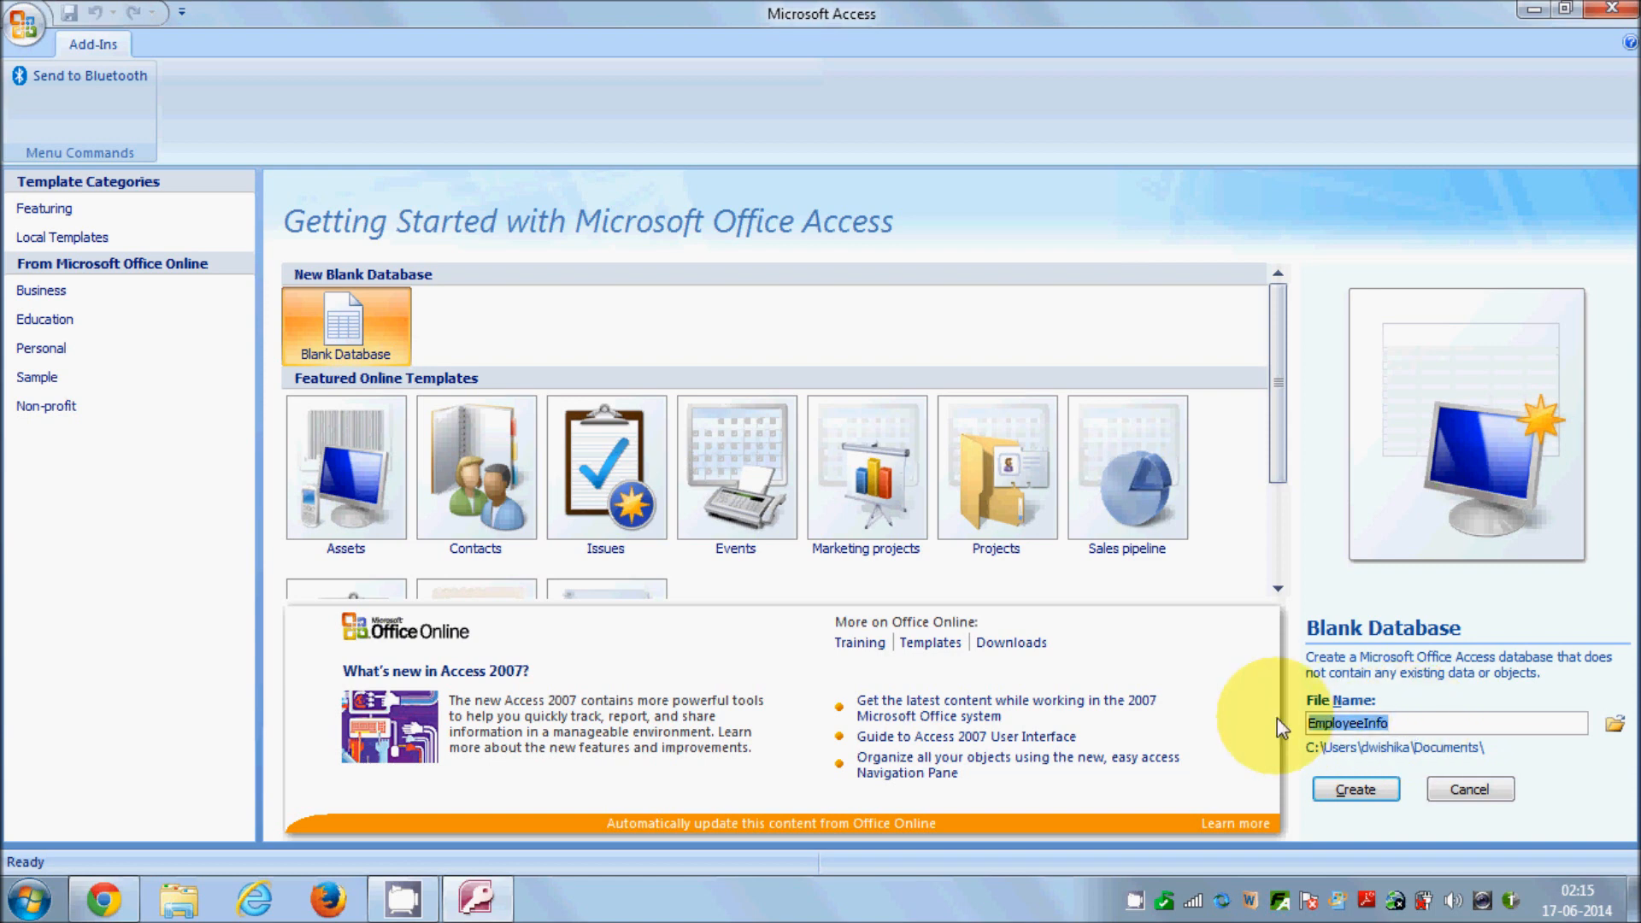
click(1382, 728)
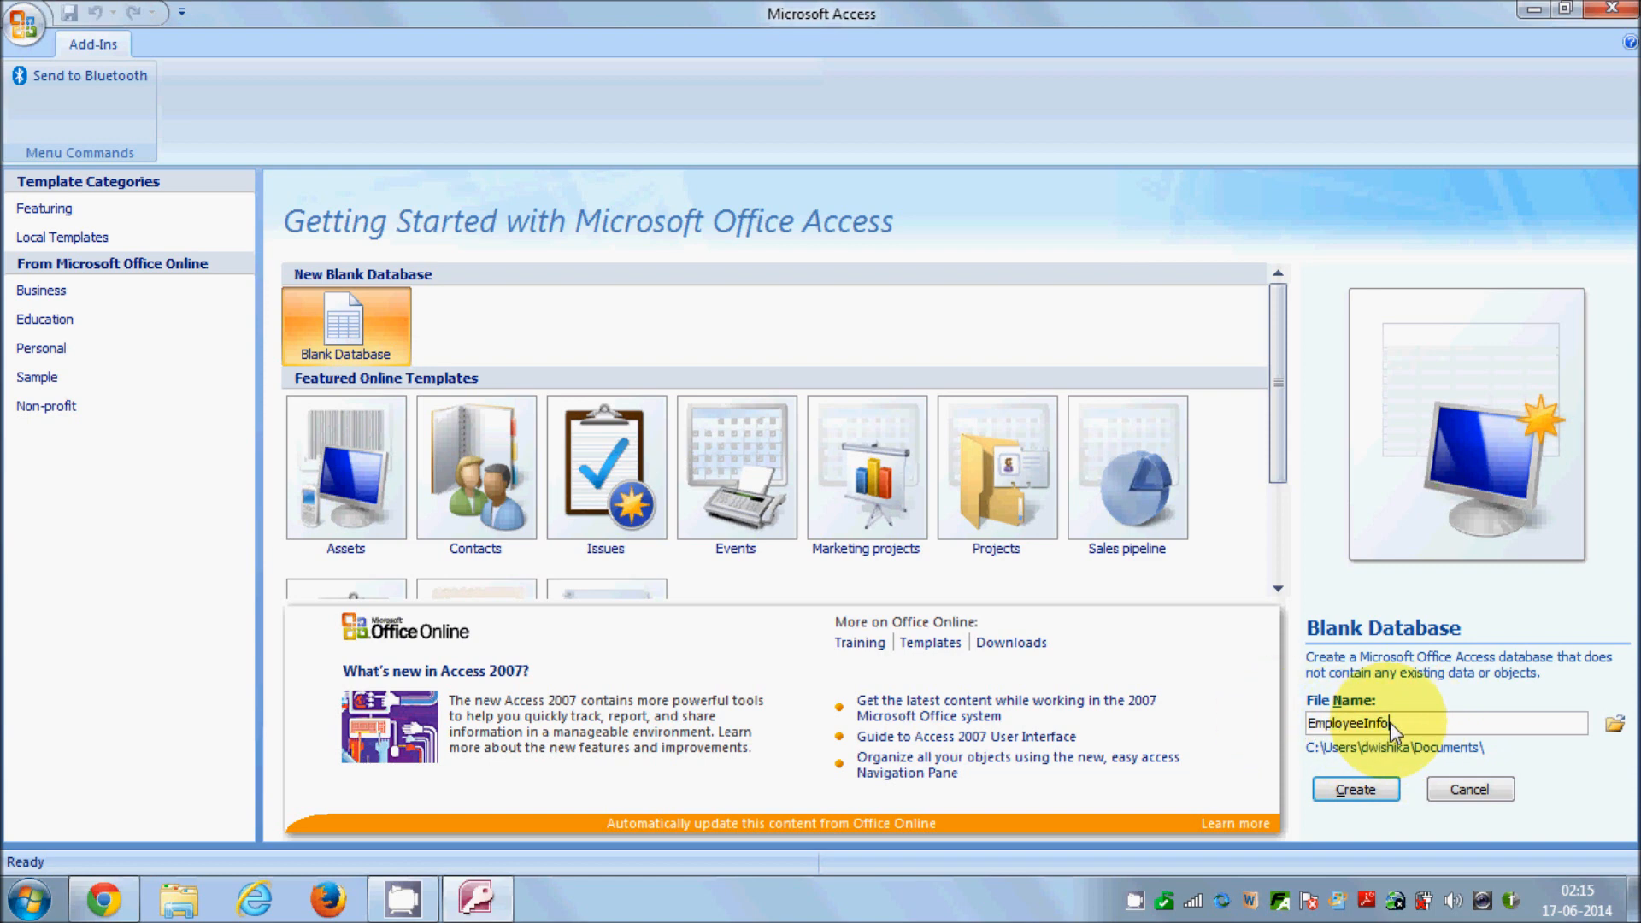
drag(1427, 727, 1278, 728)
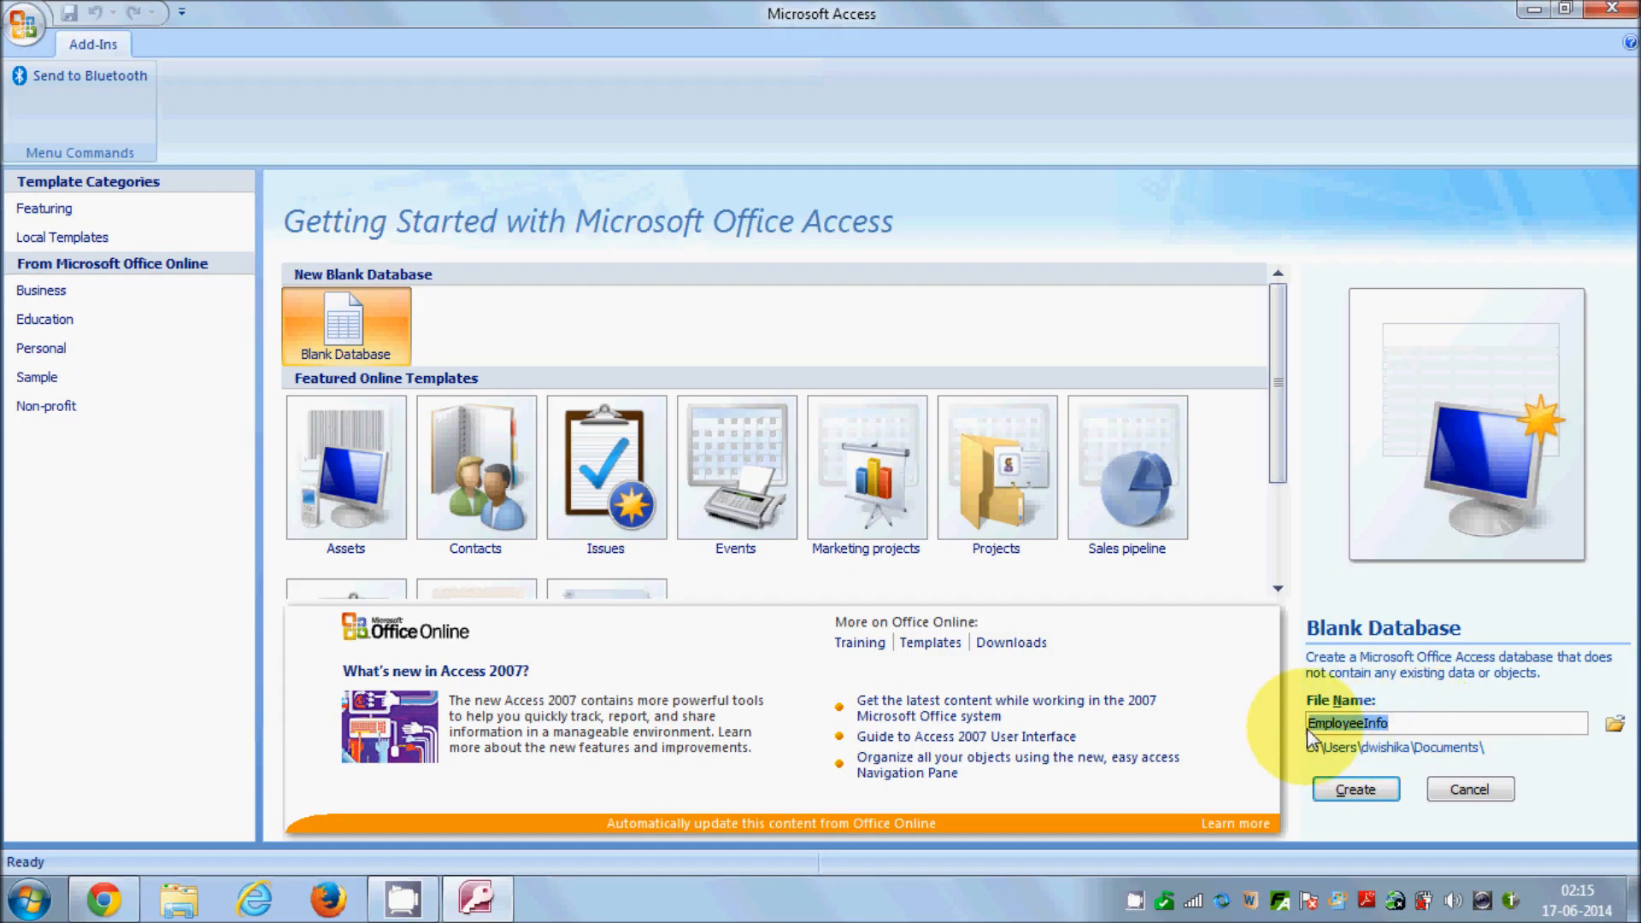
click(1402, 723)
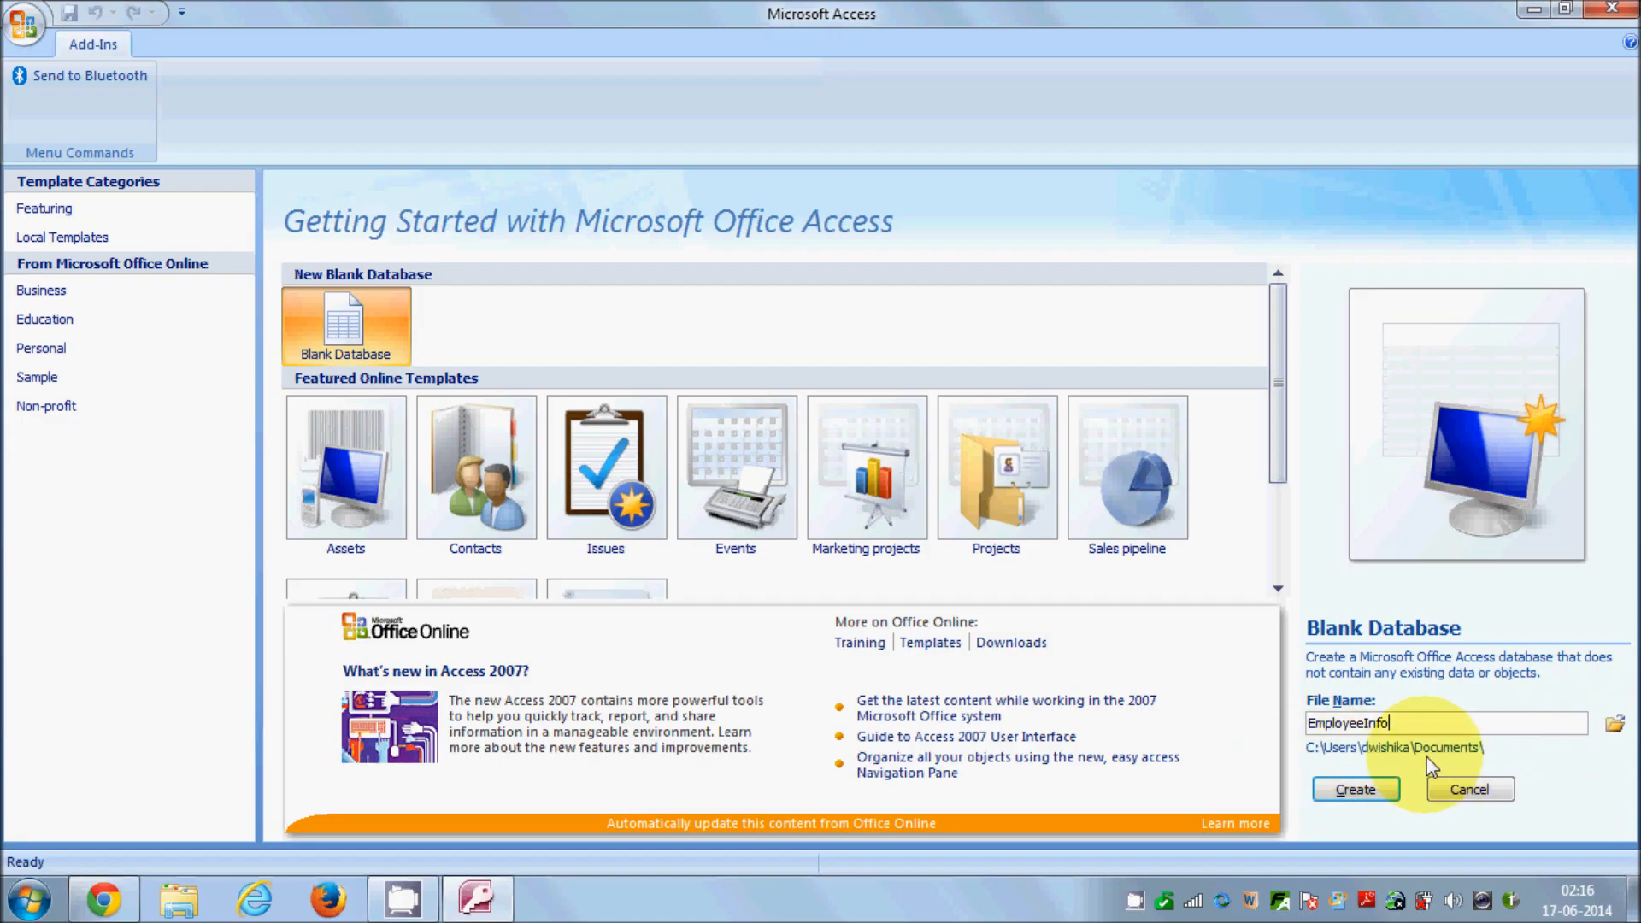
Step: Browse for the database's save location and create a new folder named Access Dat in the Documents library
click(1613, 725)
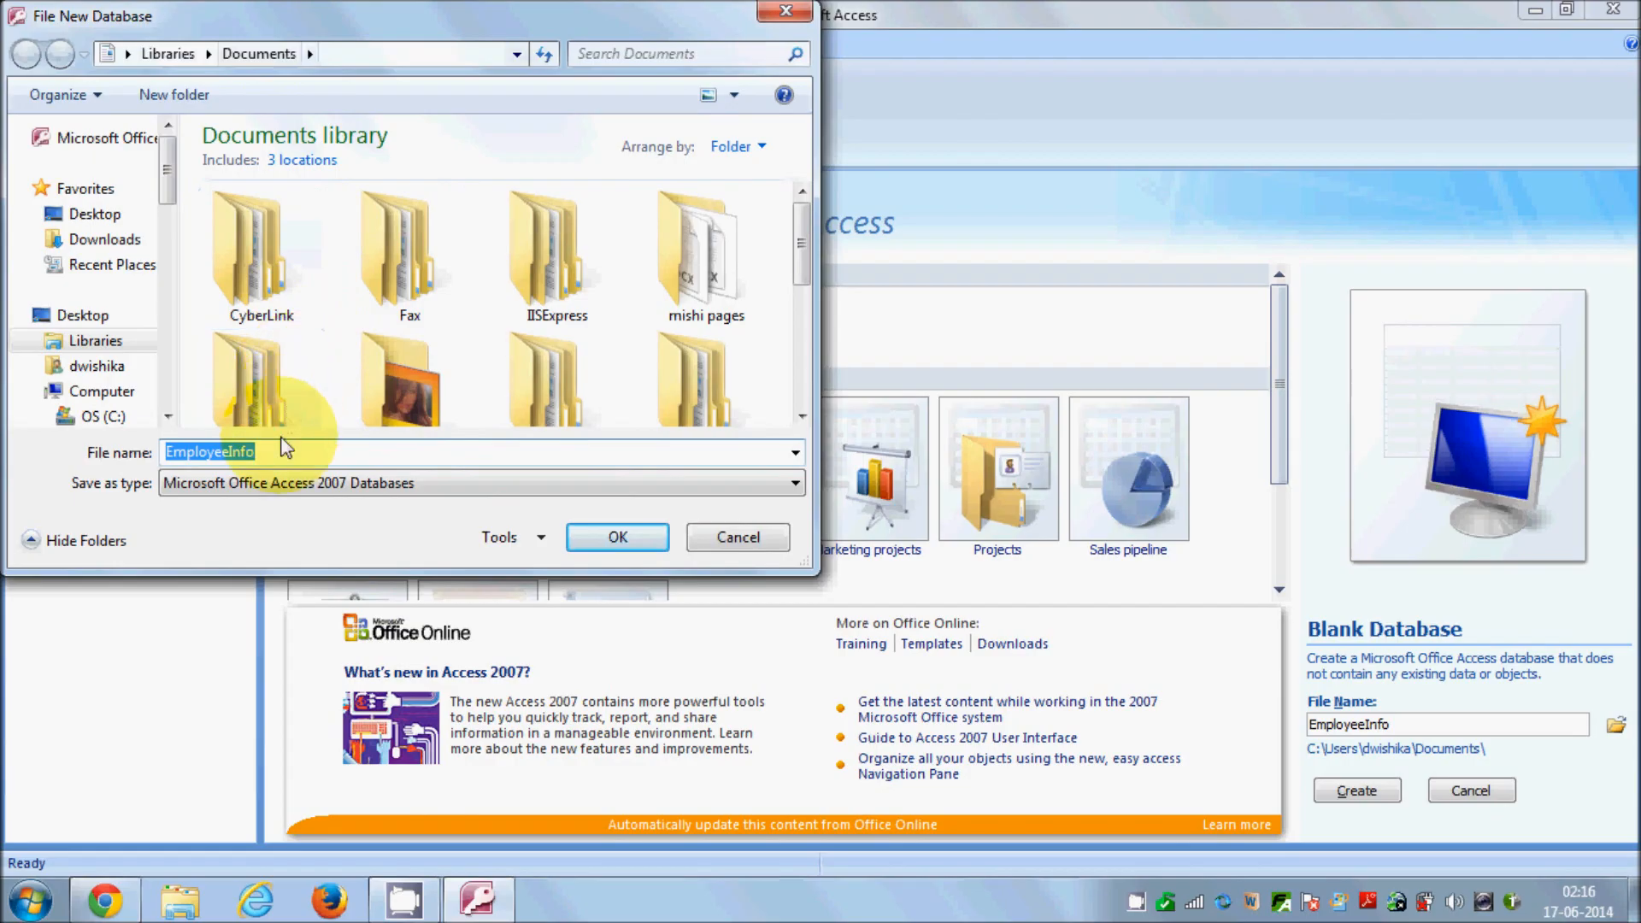
click(275, 456)
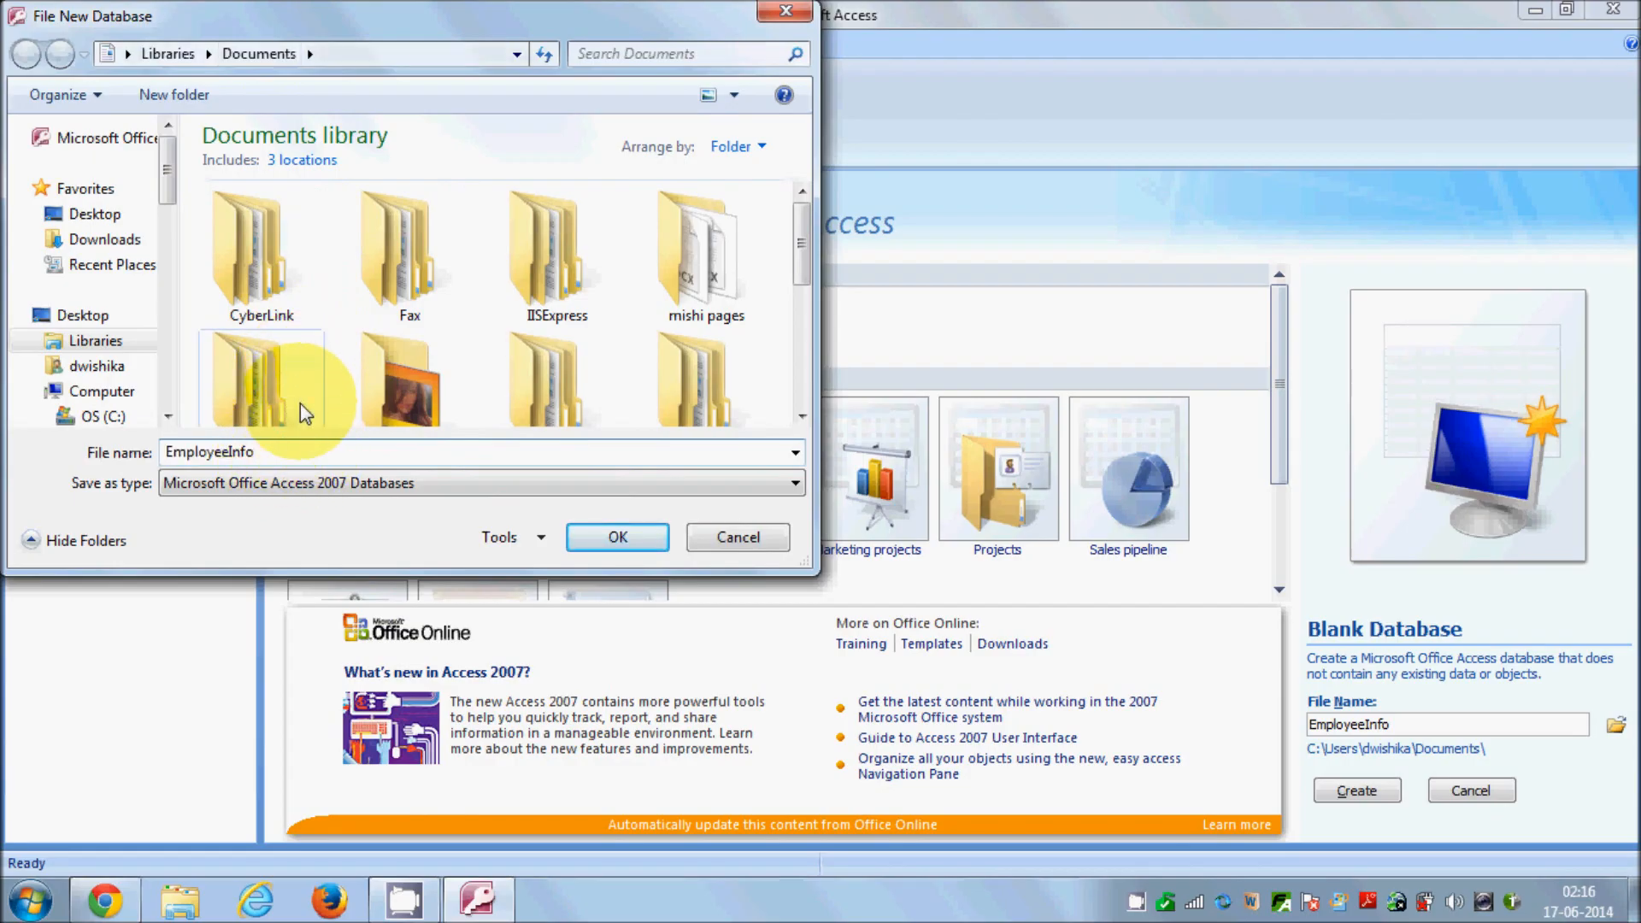
click(191, 102)
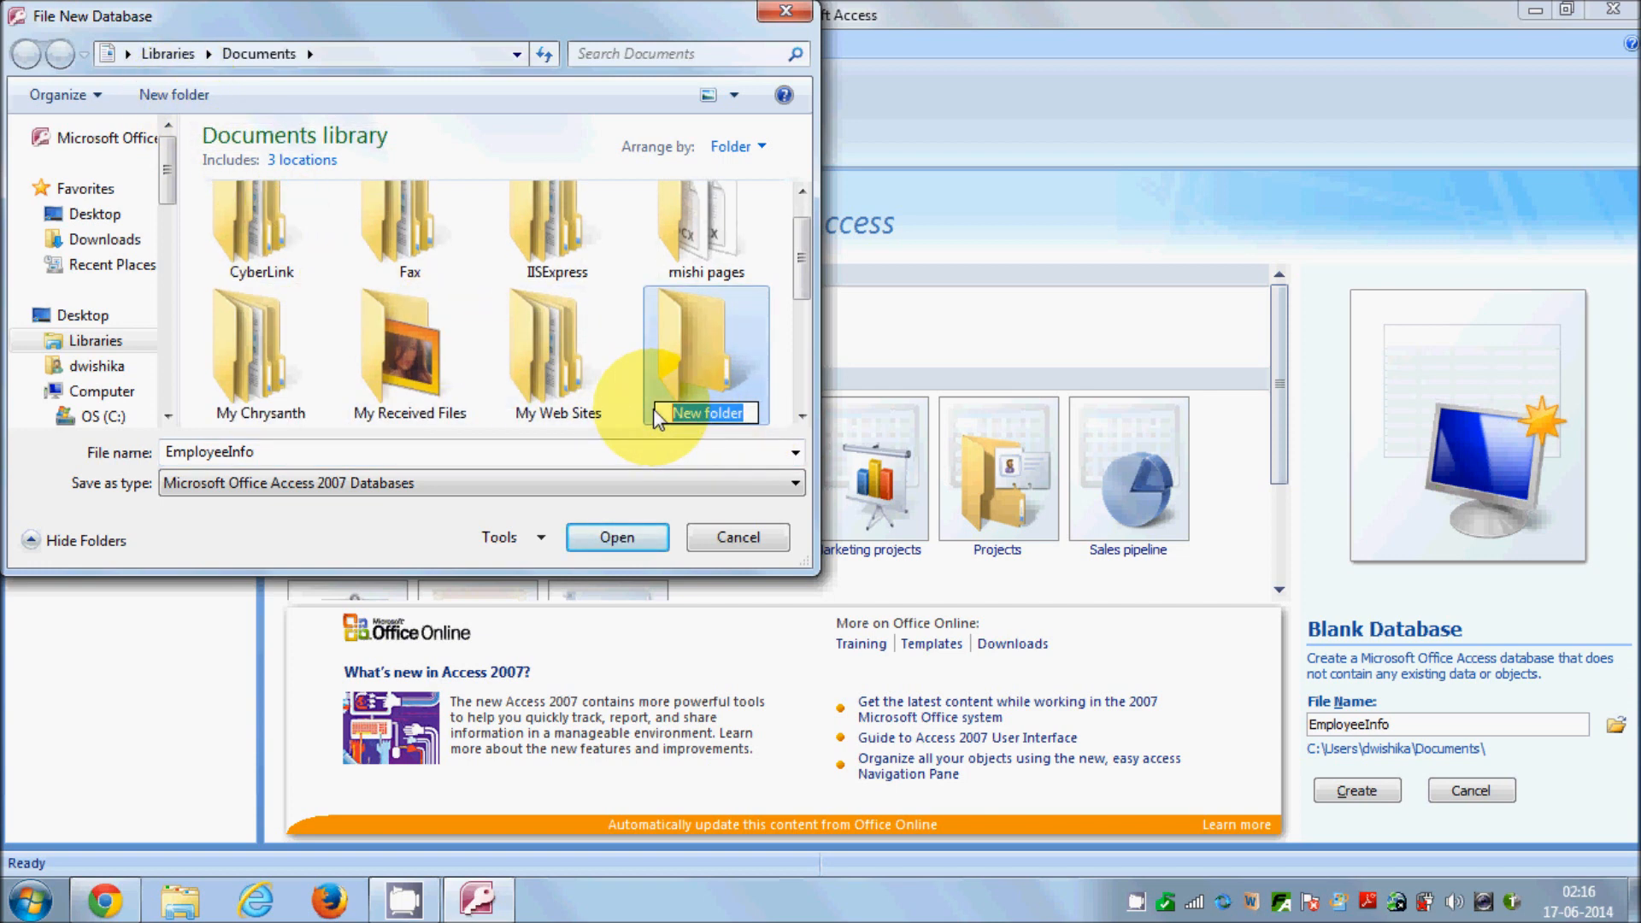
text(Access)
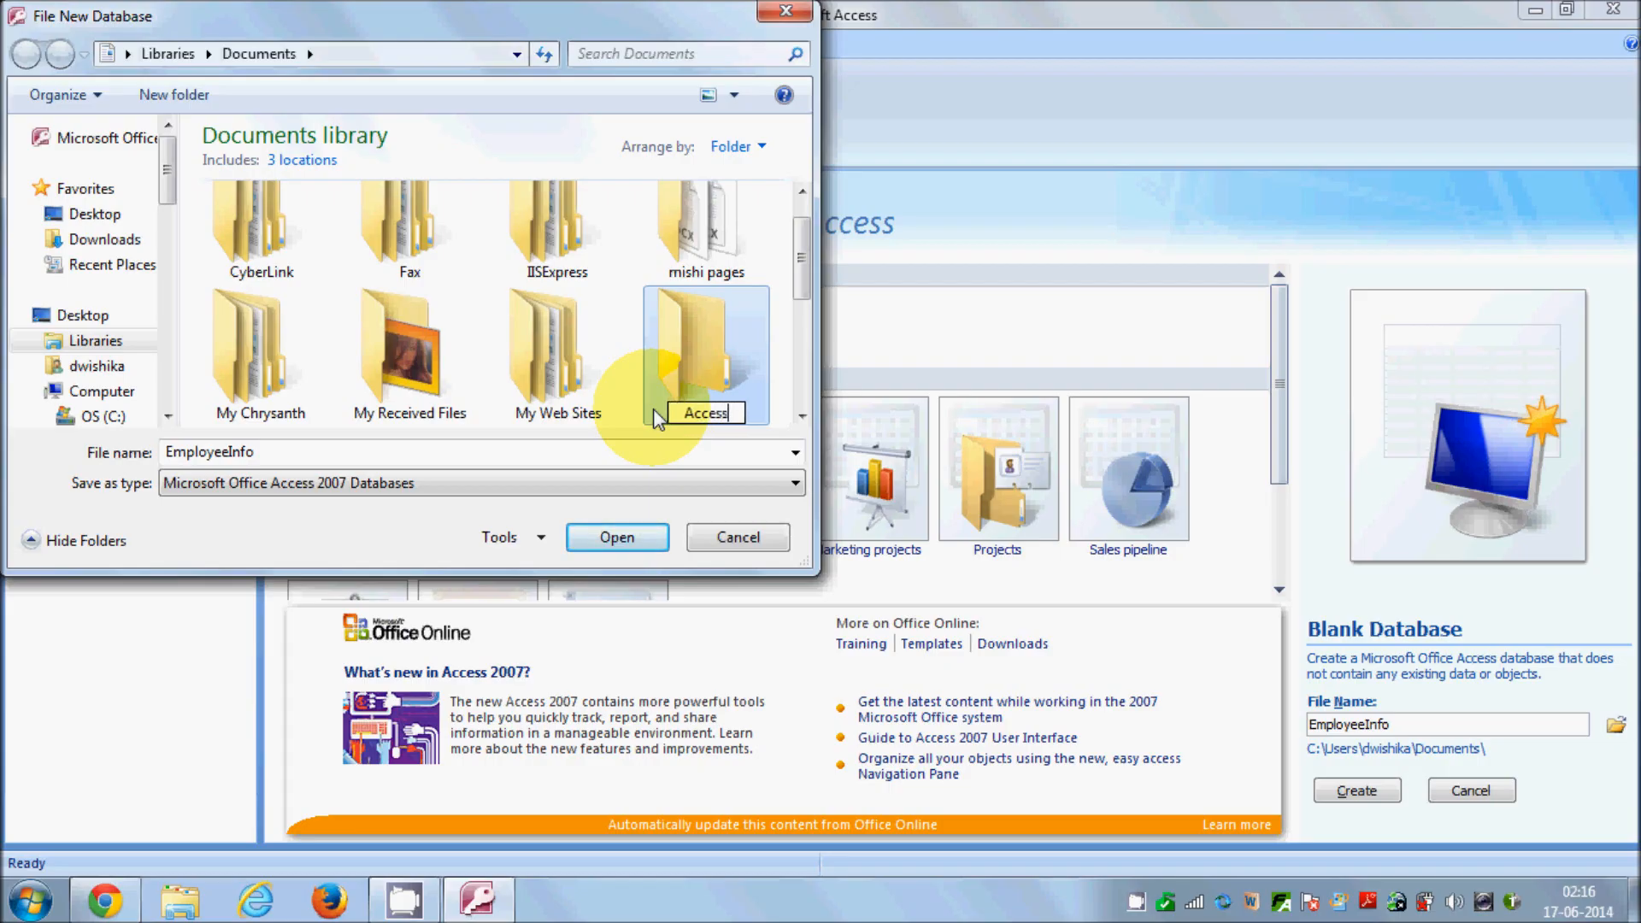
text( Dat)
key(Return)
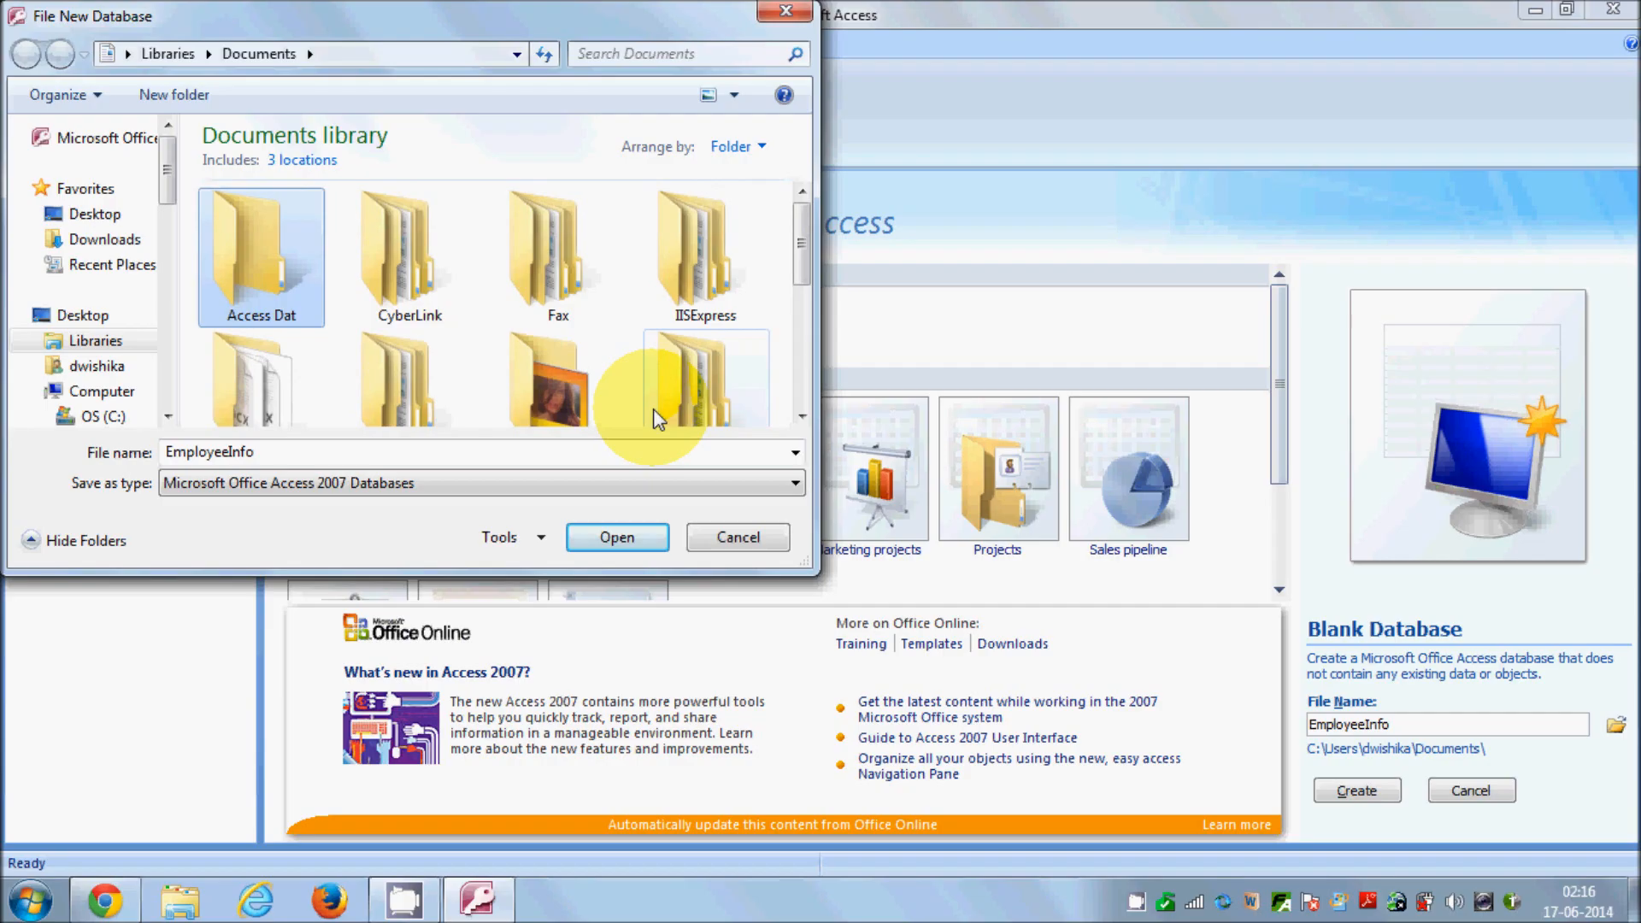
Step: Rename the Access Dat folder as Access Database
right_click(295, 306)
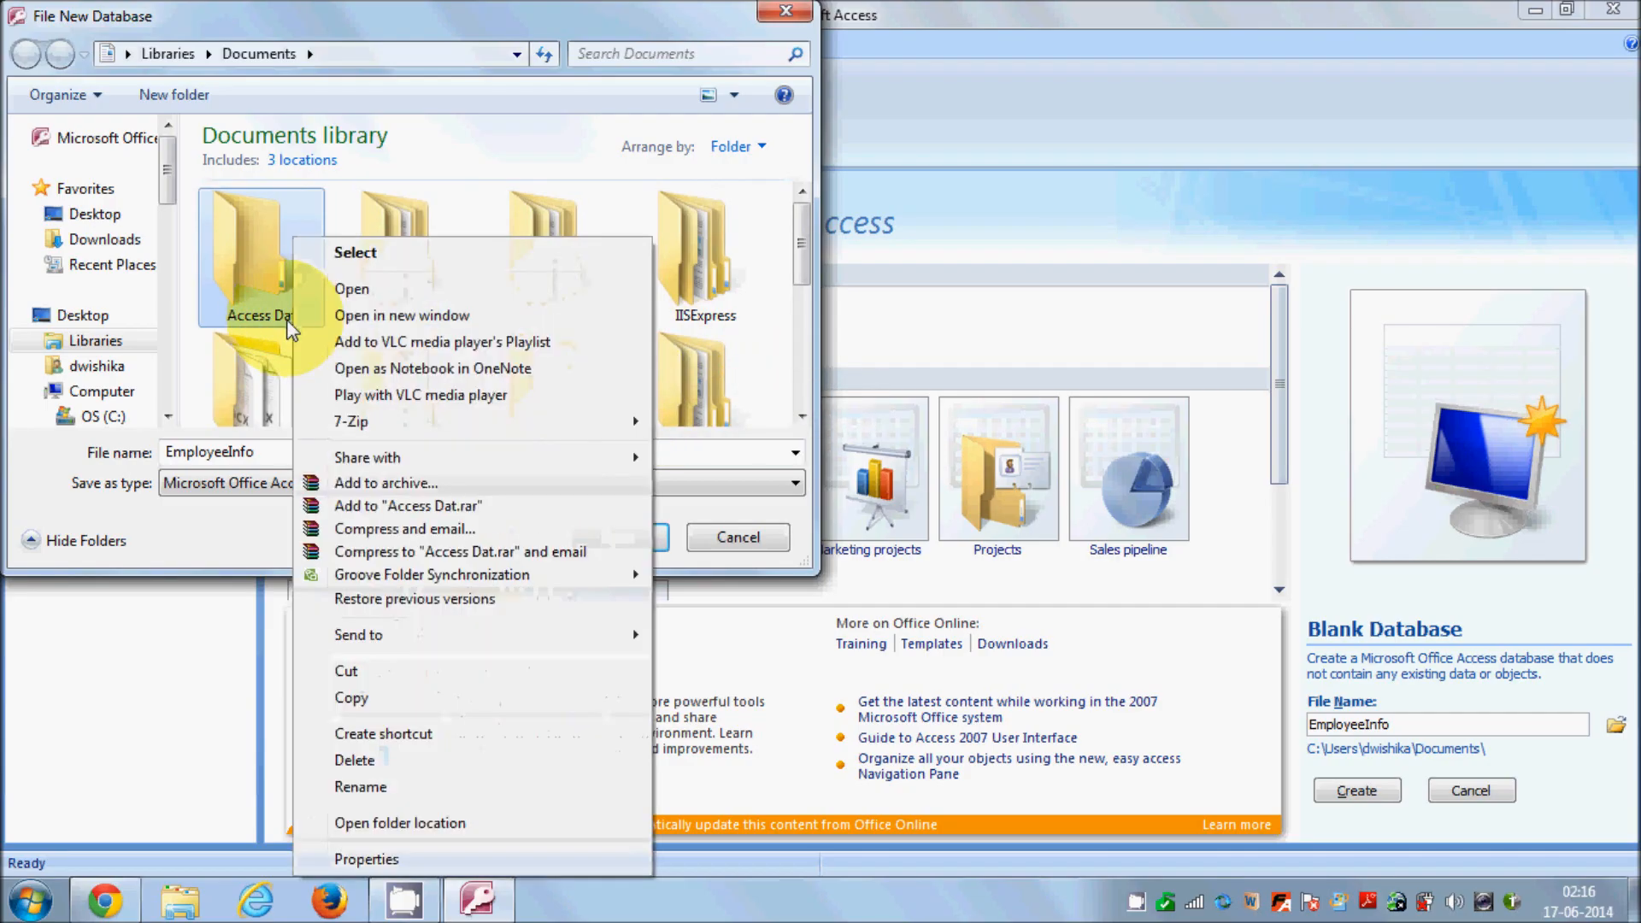
click(401, 787)
click(309, 316)
text(base)
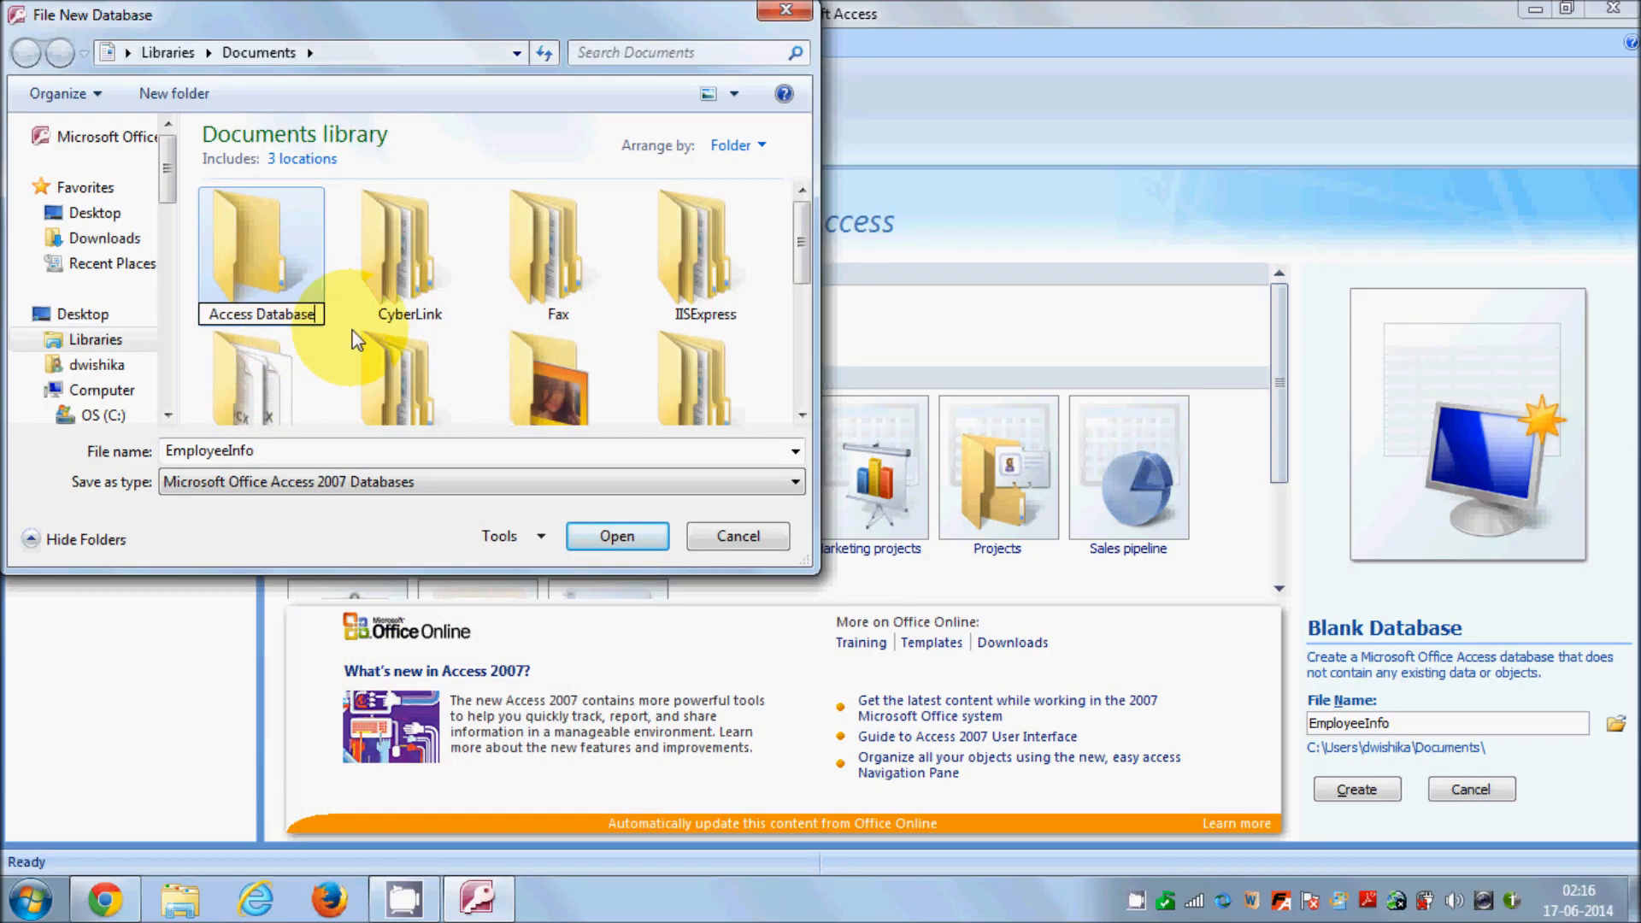
click(280, 272)
Step: Create the EmployeeInfo database inside the Access Database folder and close its default empty table
double_click(280, 272)
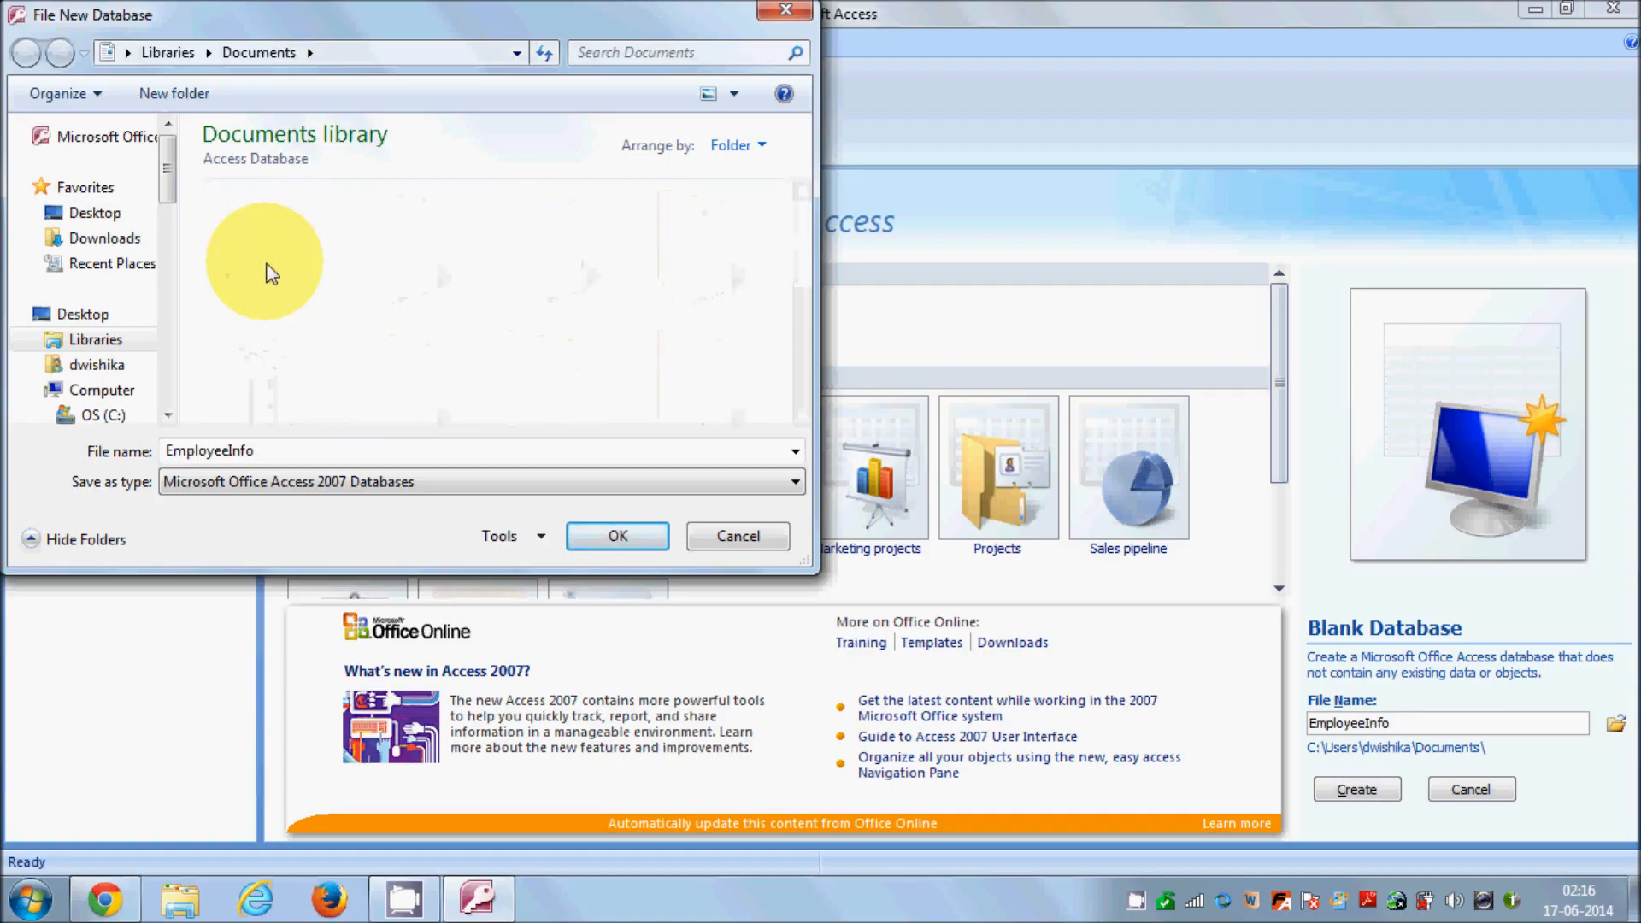
double_click(289, 450)
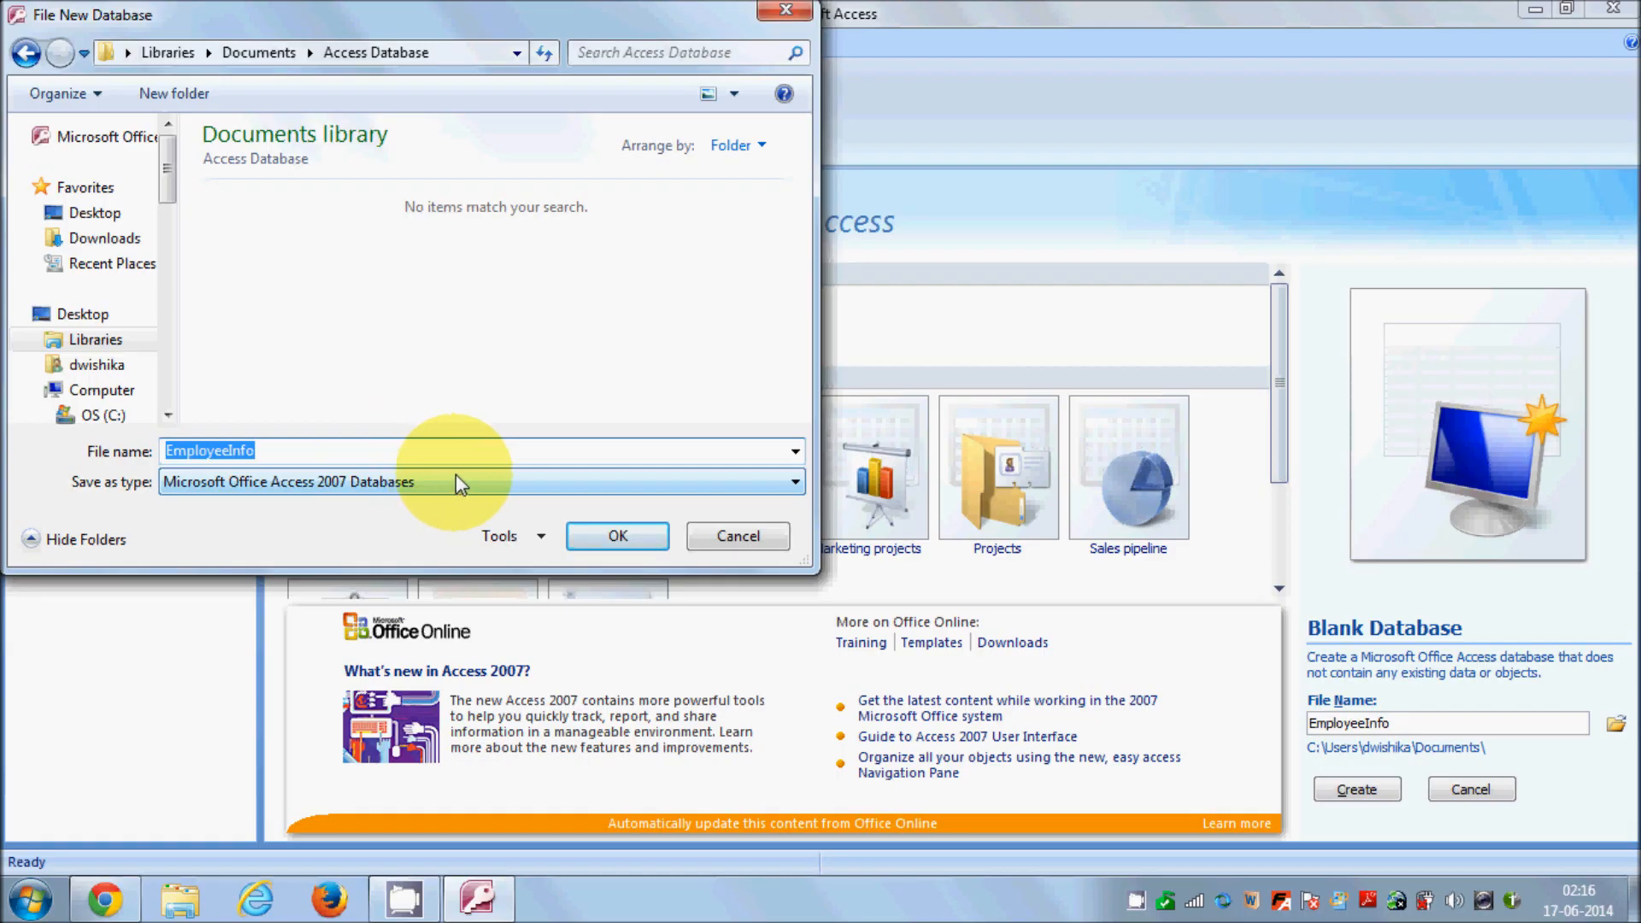
click(615, 537)
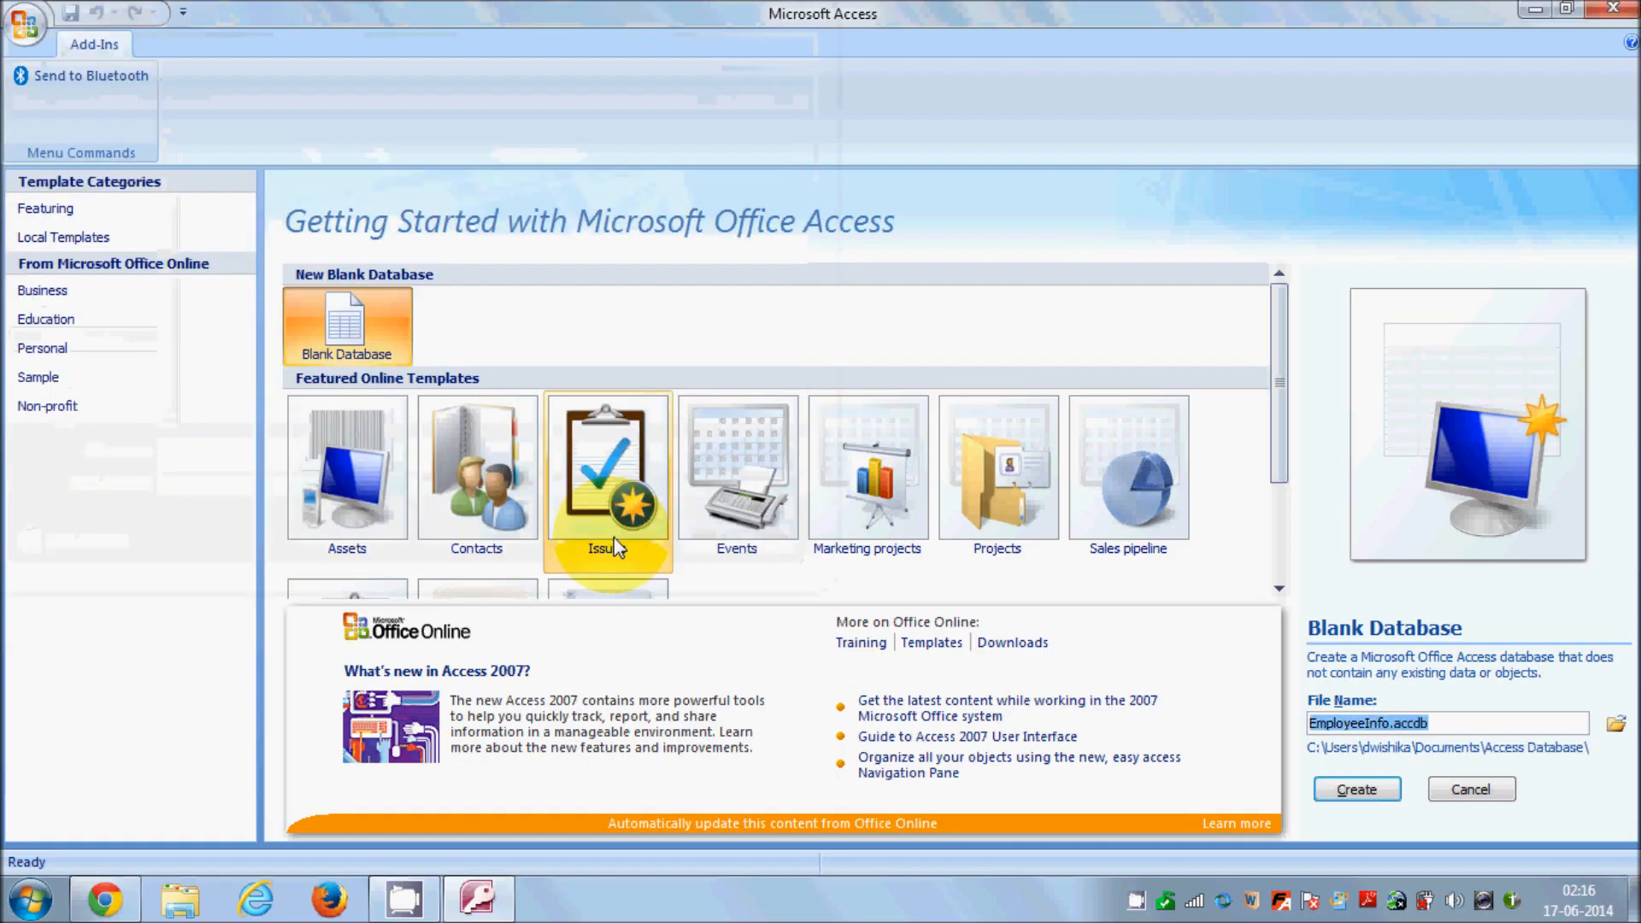
click(1355, 790)
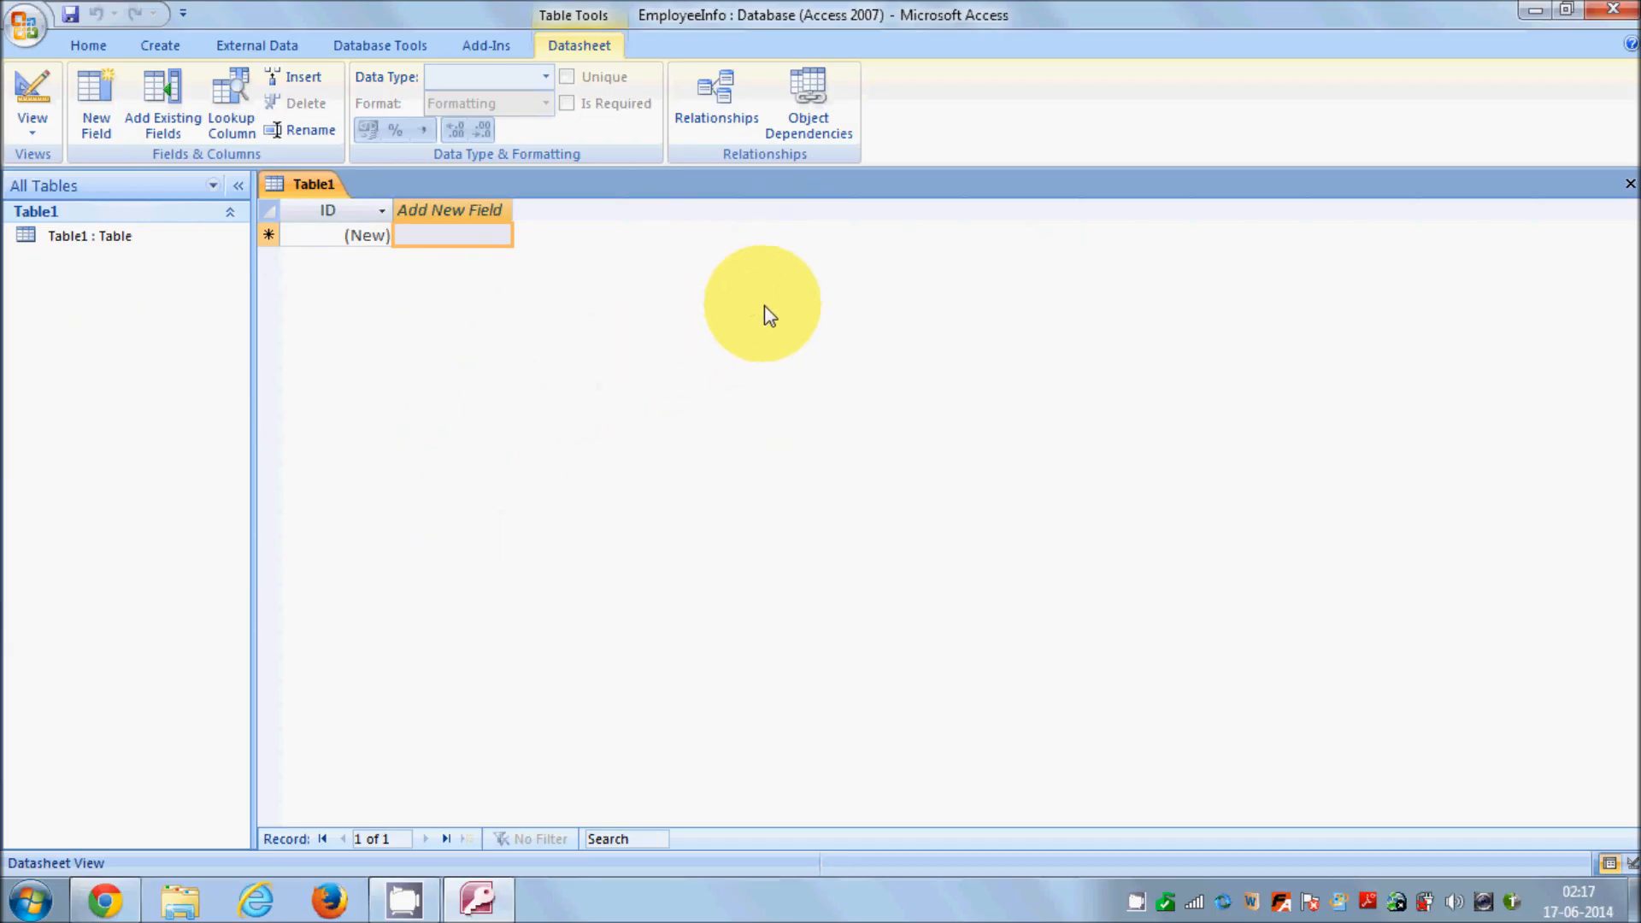
click(1628, 187)
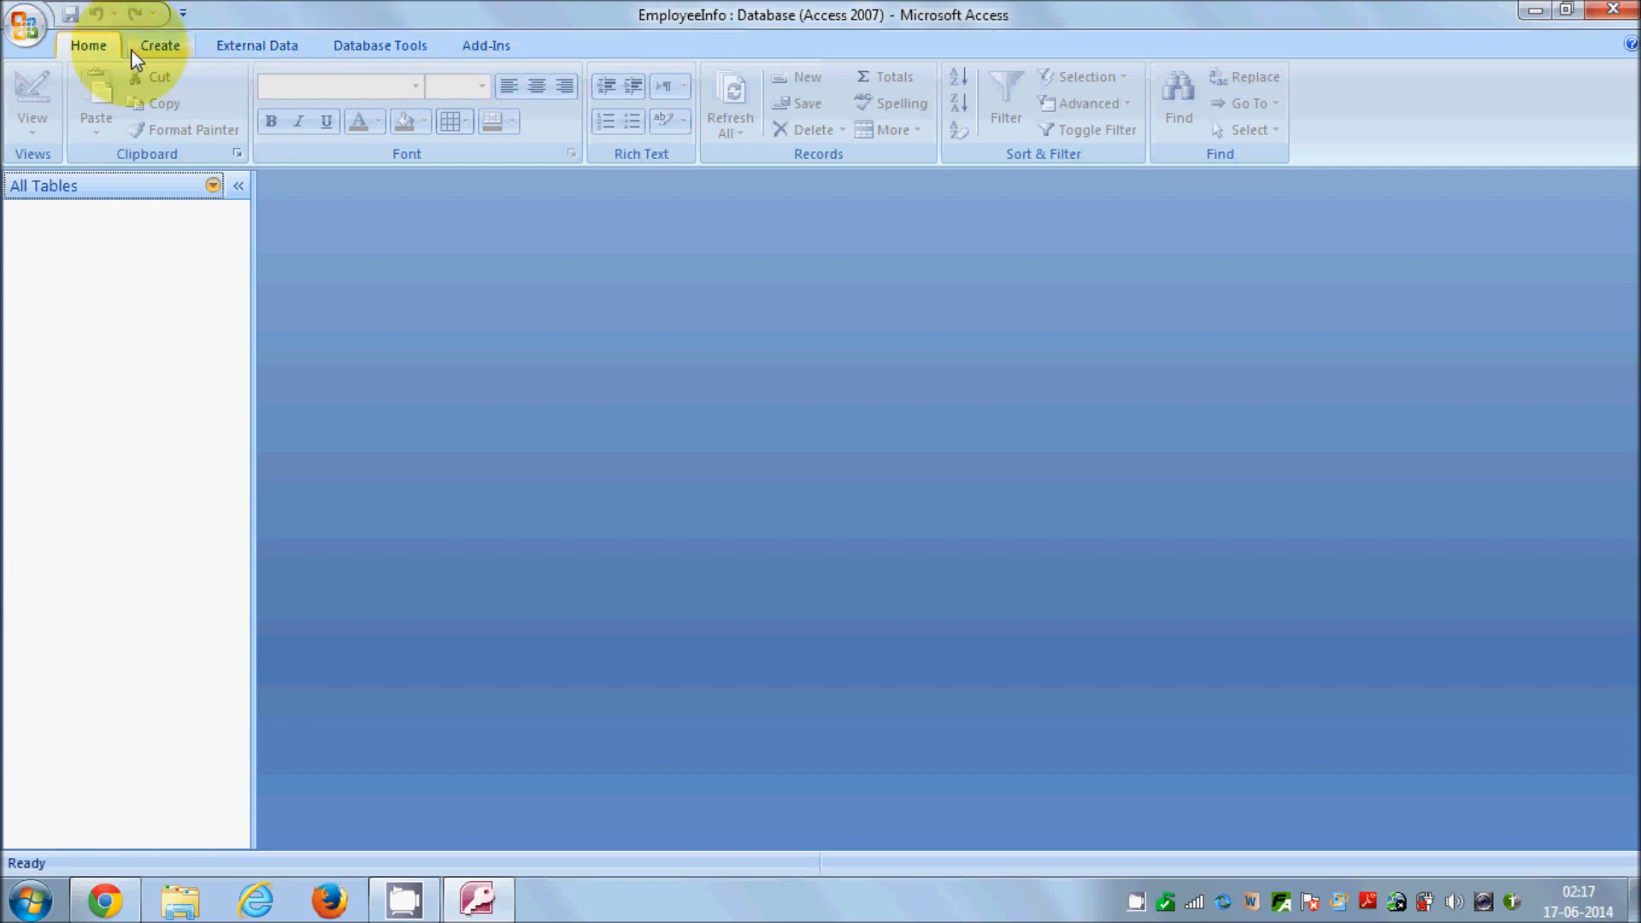
Step: Review the commands available for creating objects, handling external data, database tools and add-ins
click(155, 46)
click(250, 46)
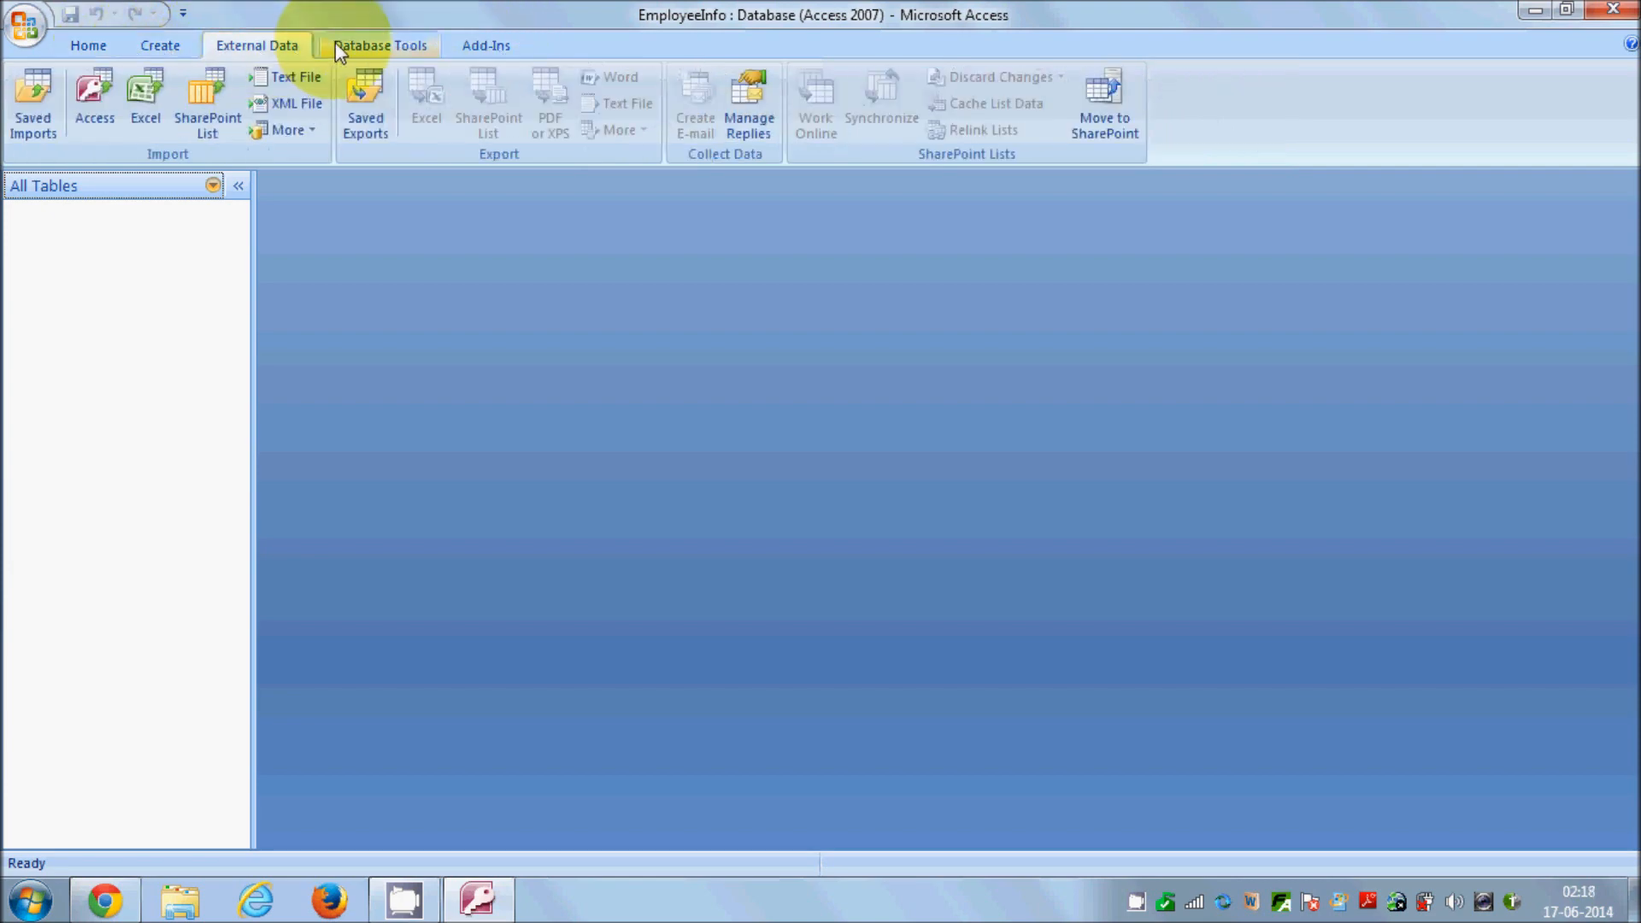
click(381, 44)
click(475, 44)
click(398, 41)
click(278, 46)
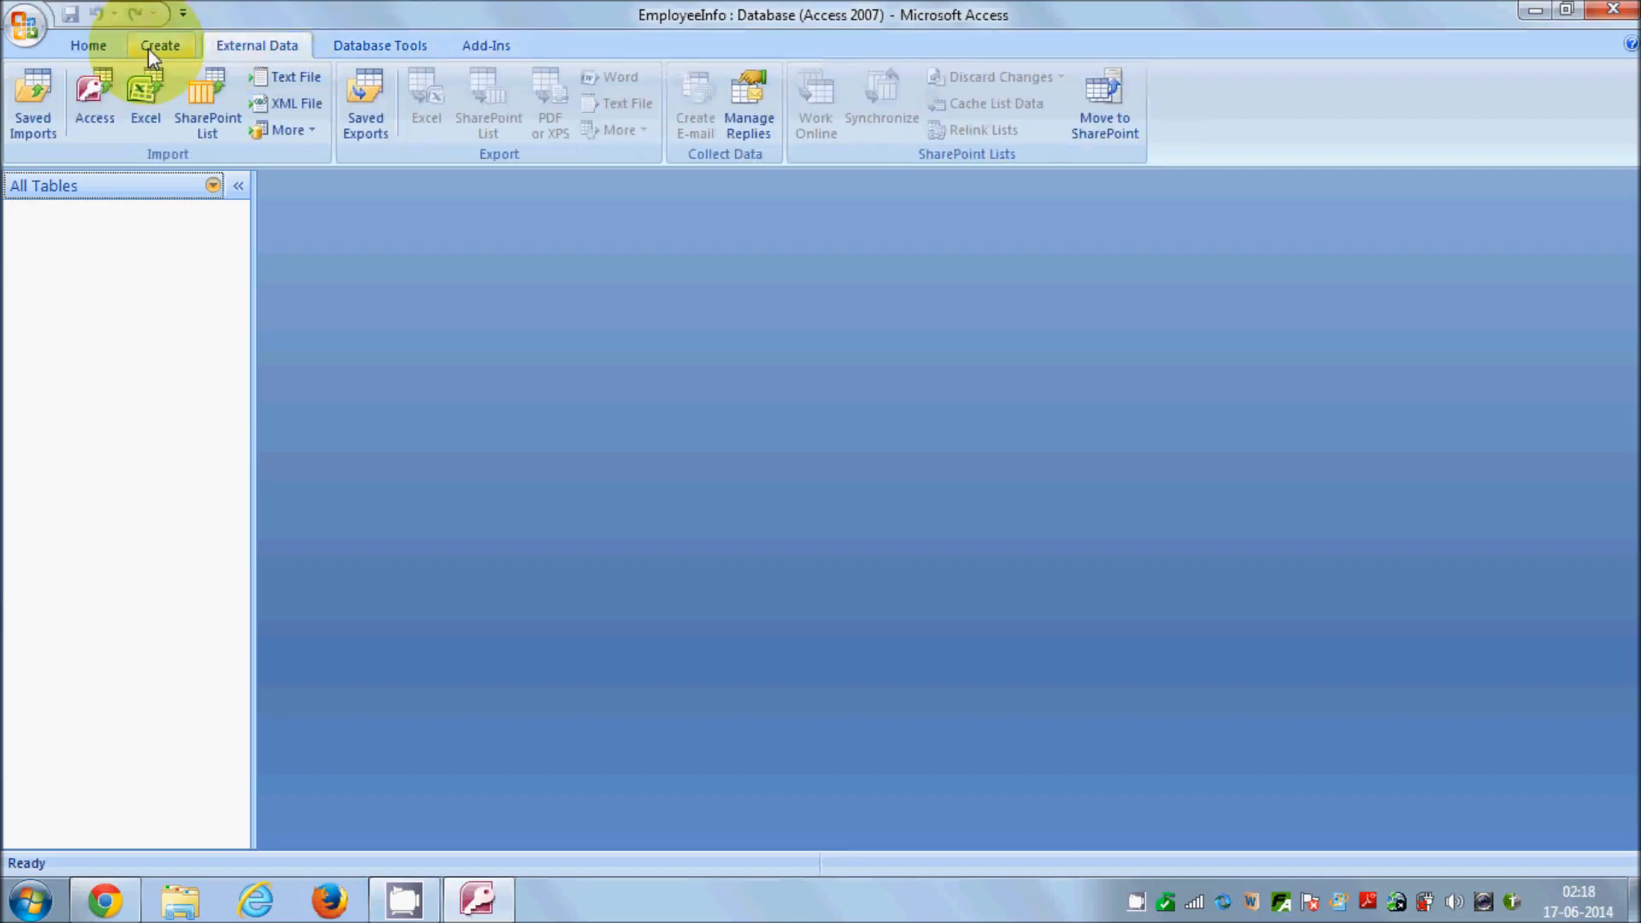
click(154, 46)
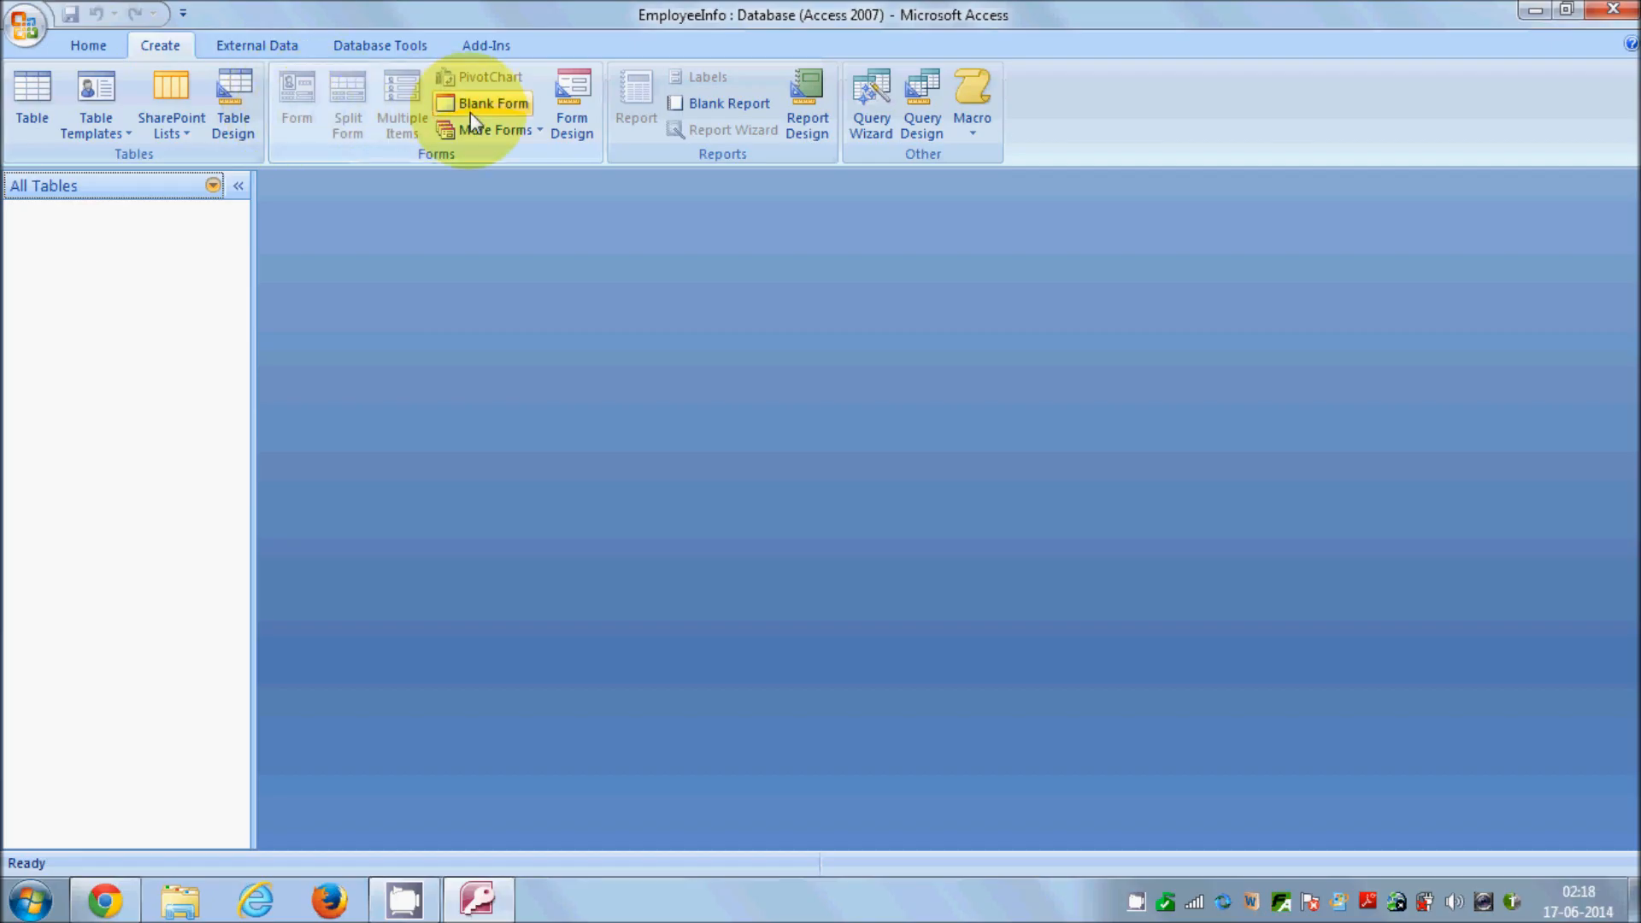
click(264, 48)
Step: Create a new table in Design view and enter EID as its first field name
click(178, 50)
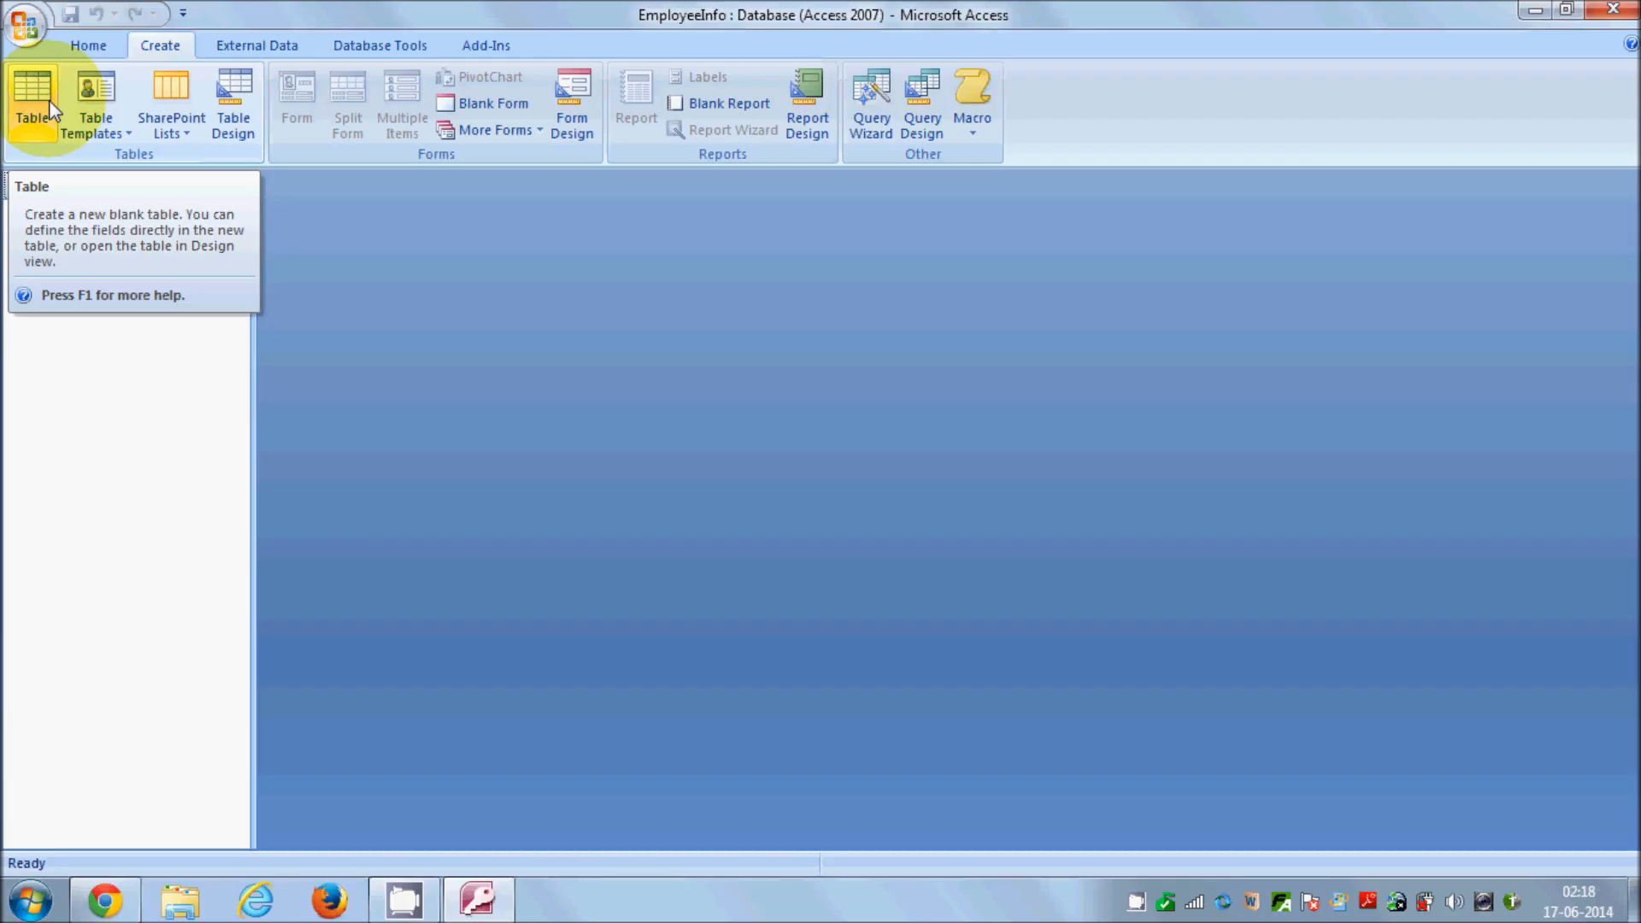
click(229, 94)
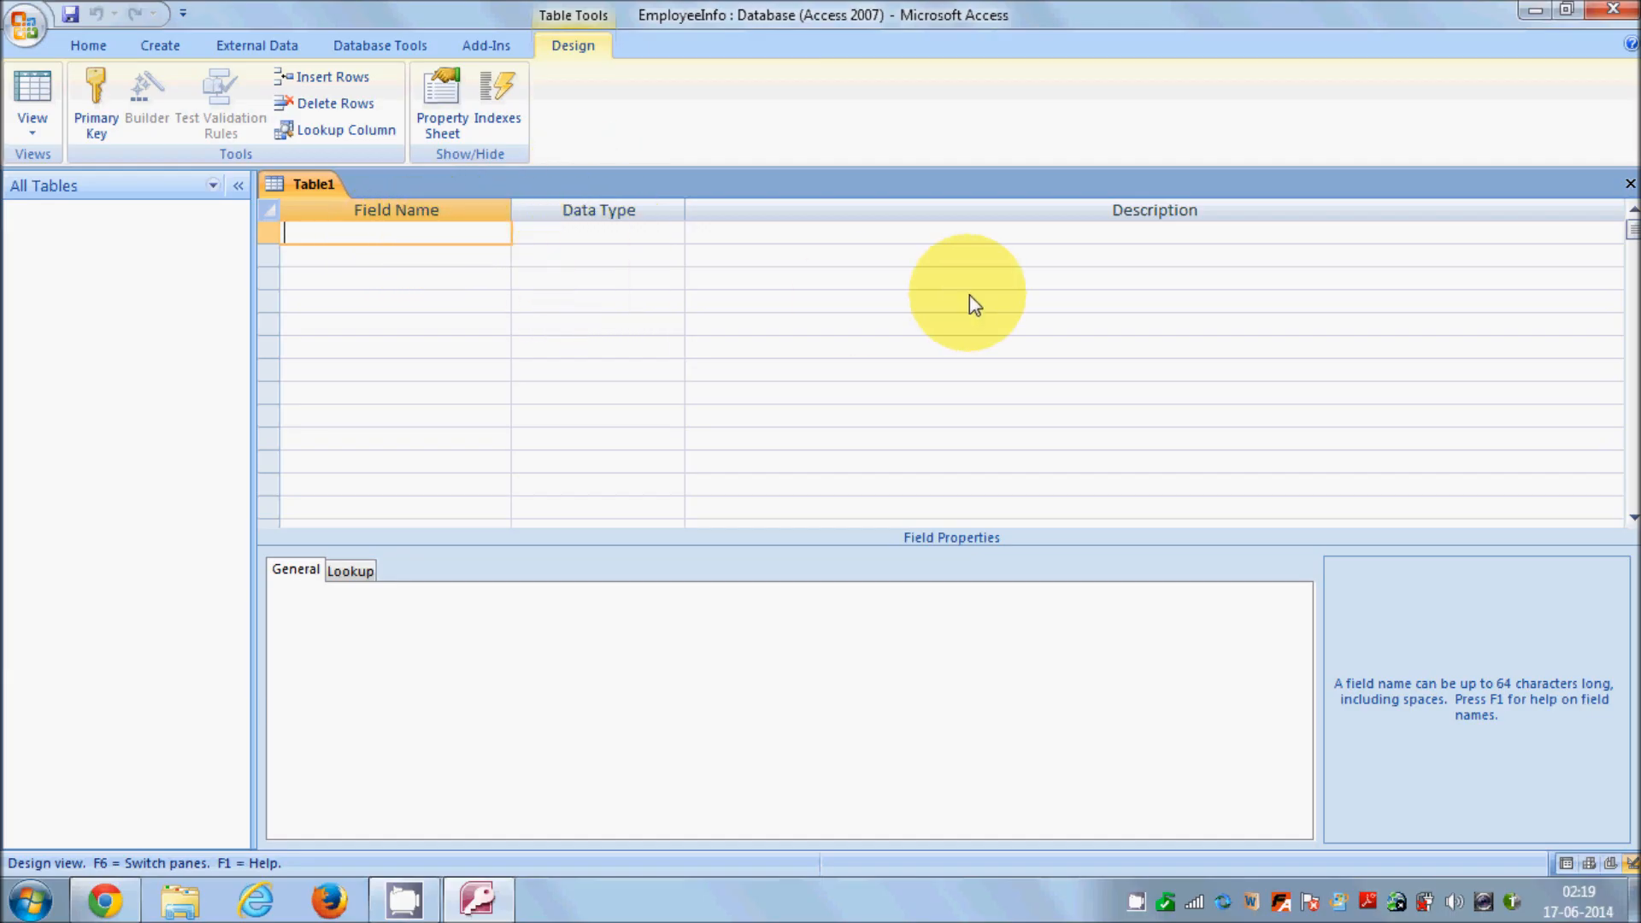
click(969, 241)
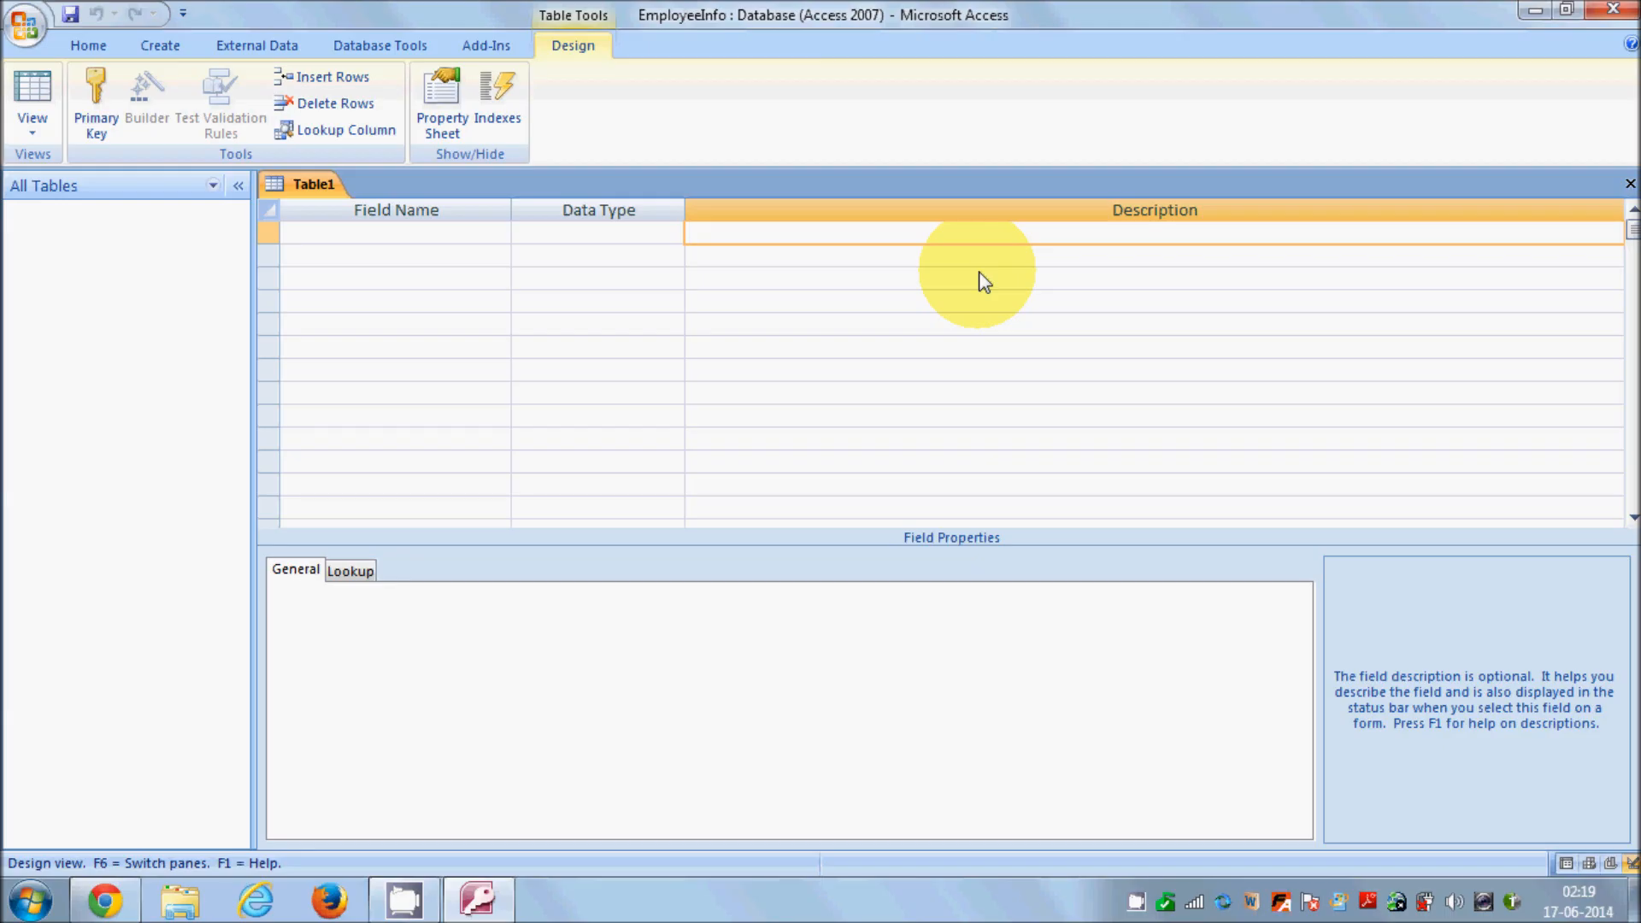
click(371, 242)
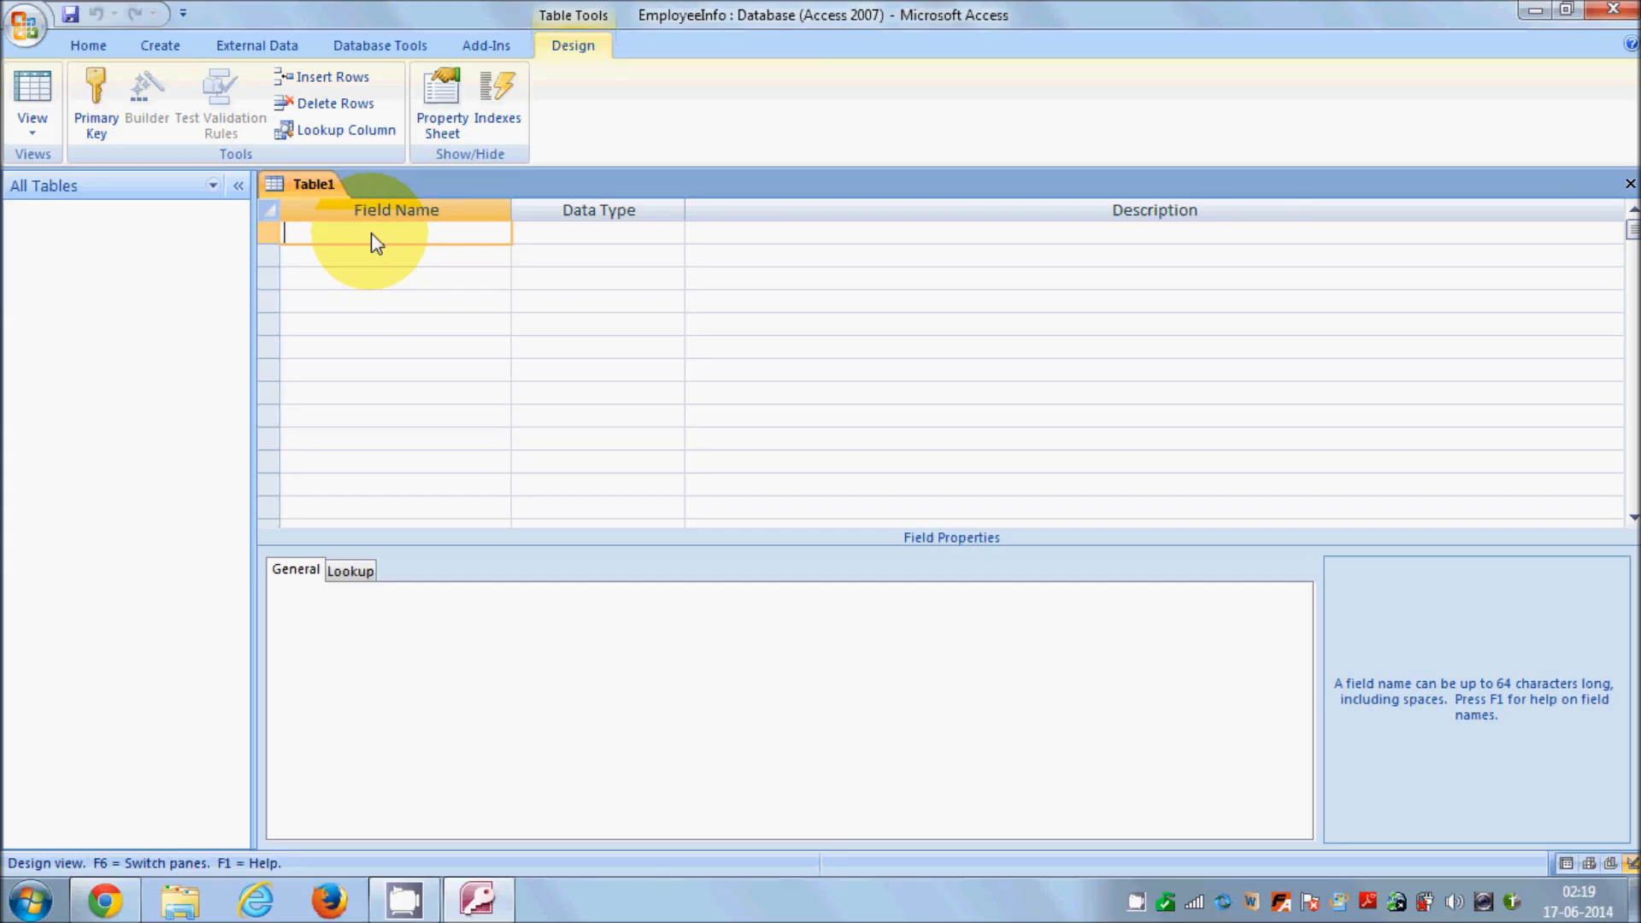
text(EID)
double_click(295, 235)
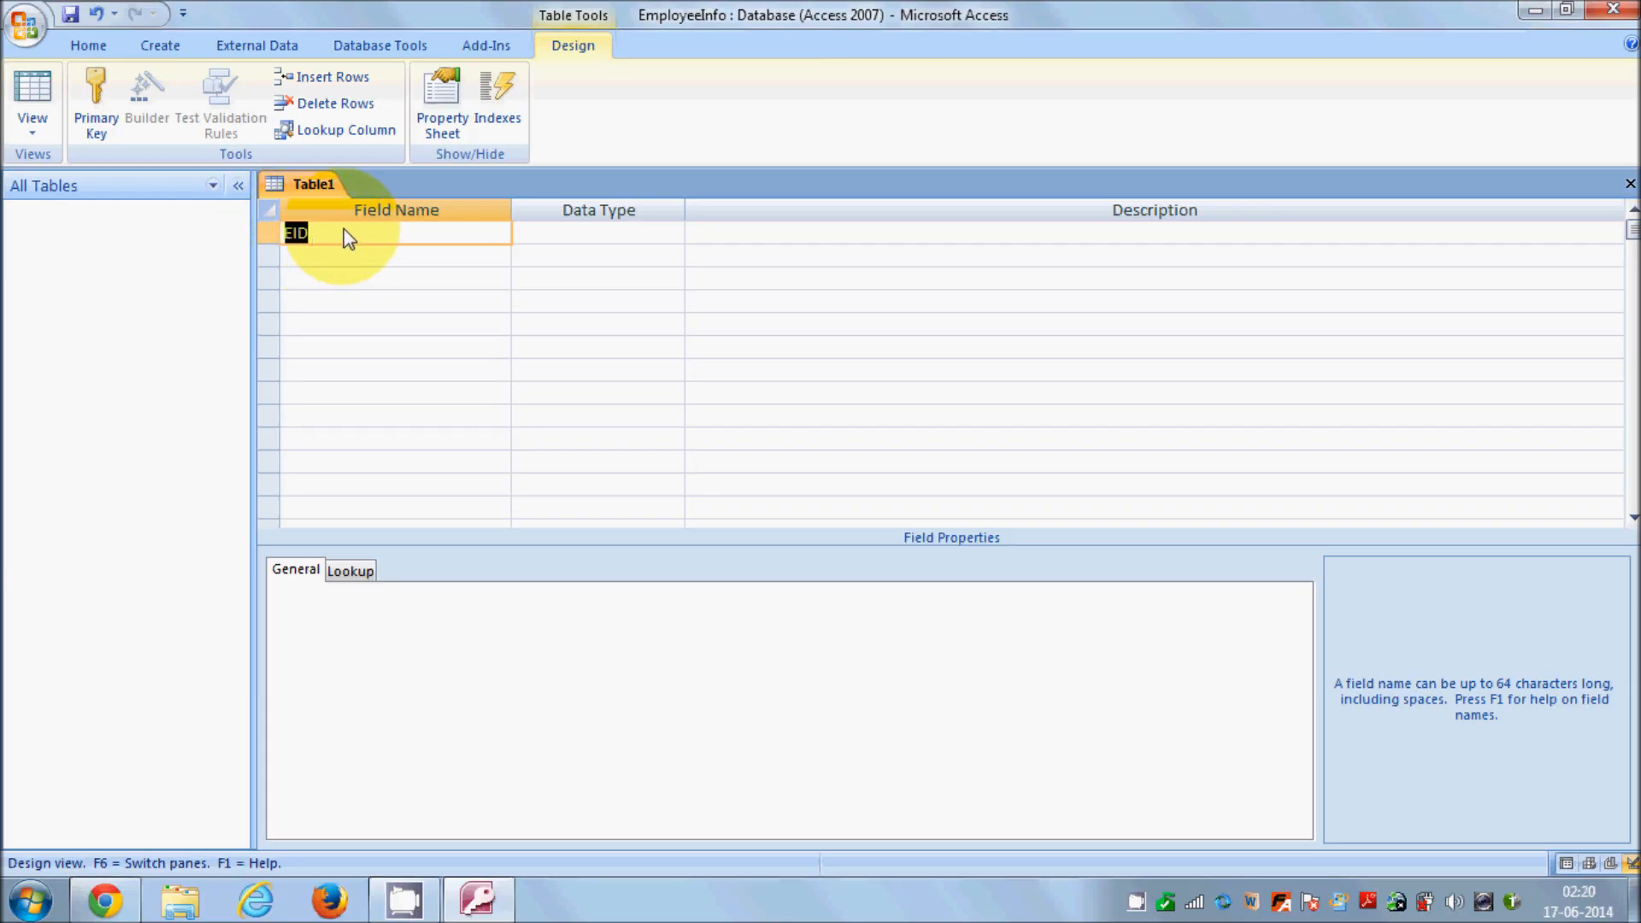
Step: Set the data type of the EID field to AutoNumber
click(564, 237)
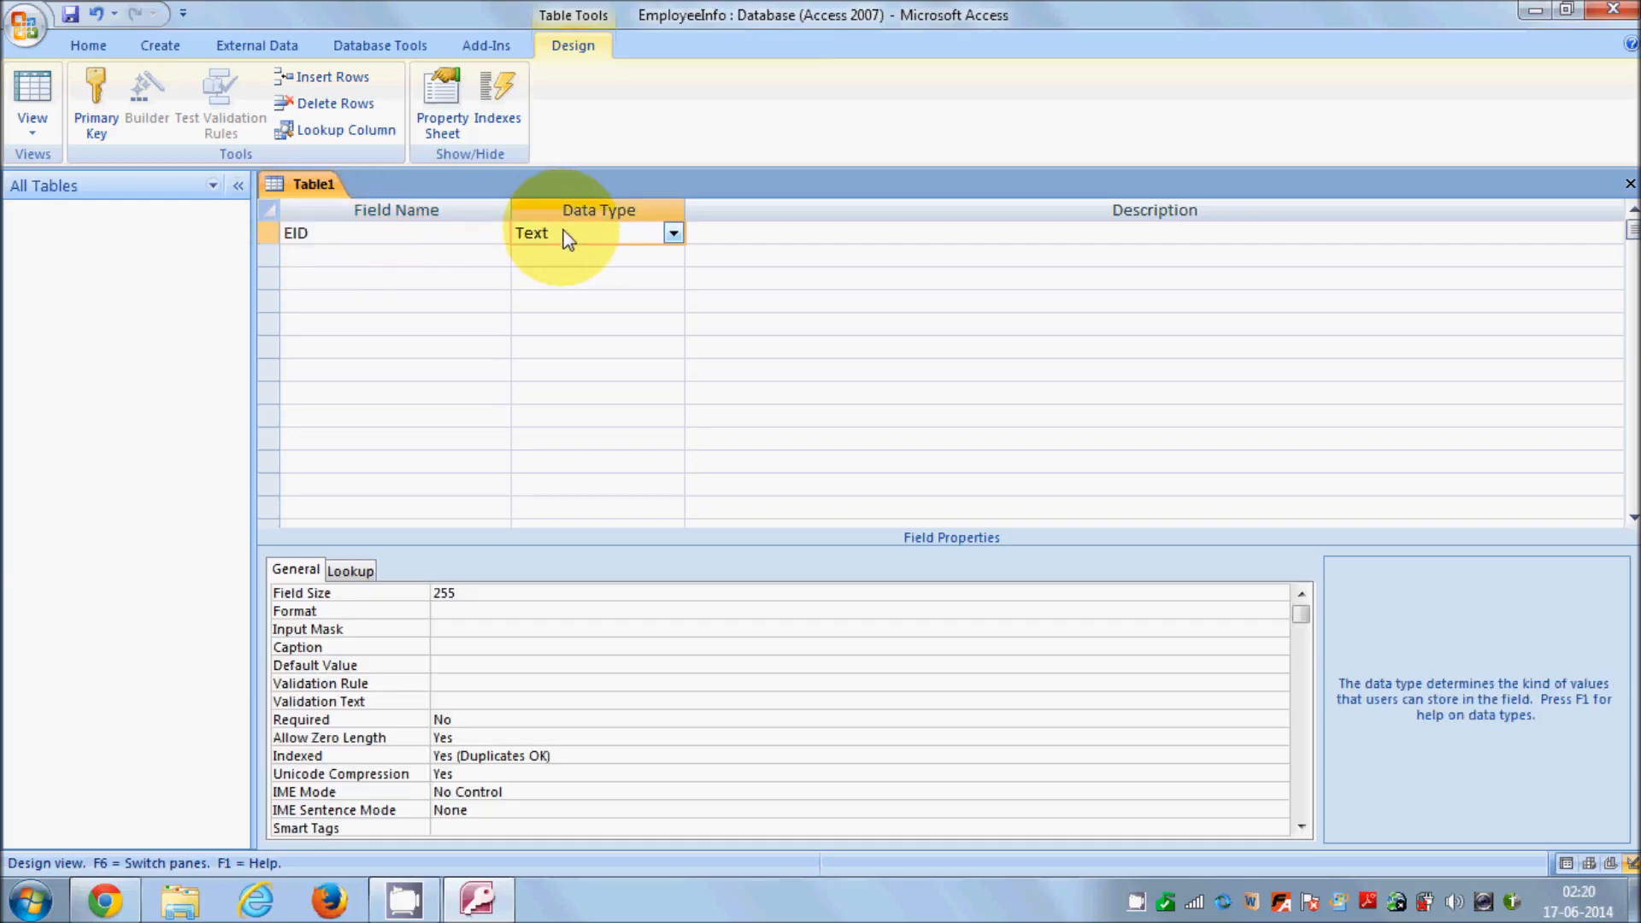
click(674, 233)
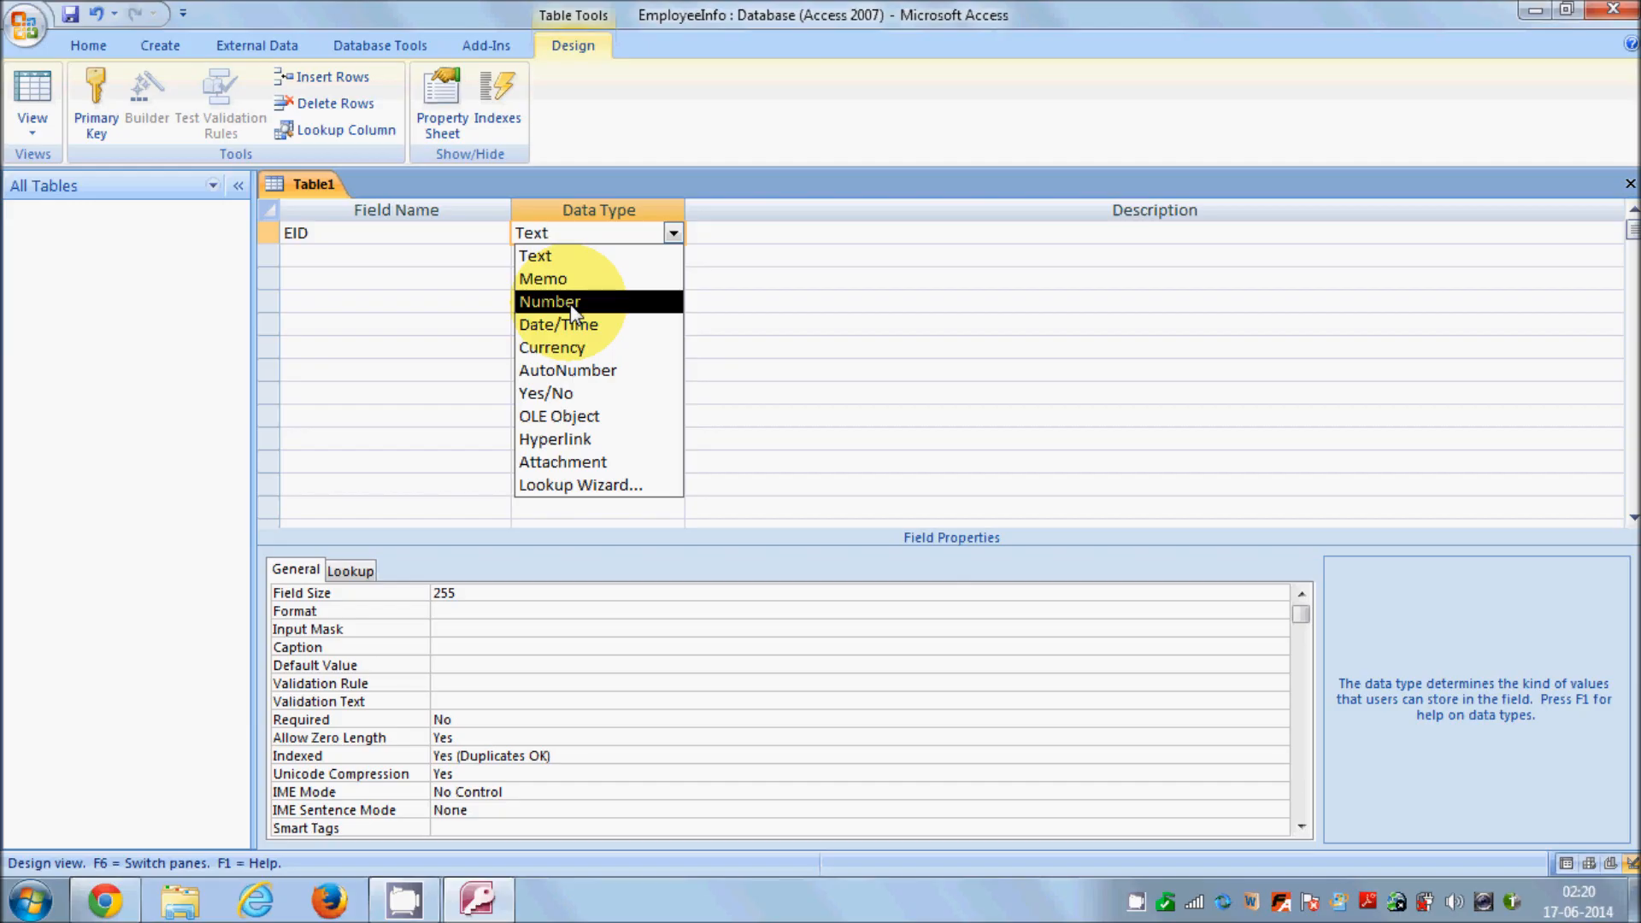
click(552, 372)
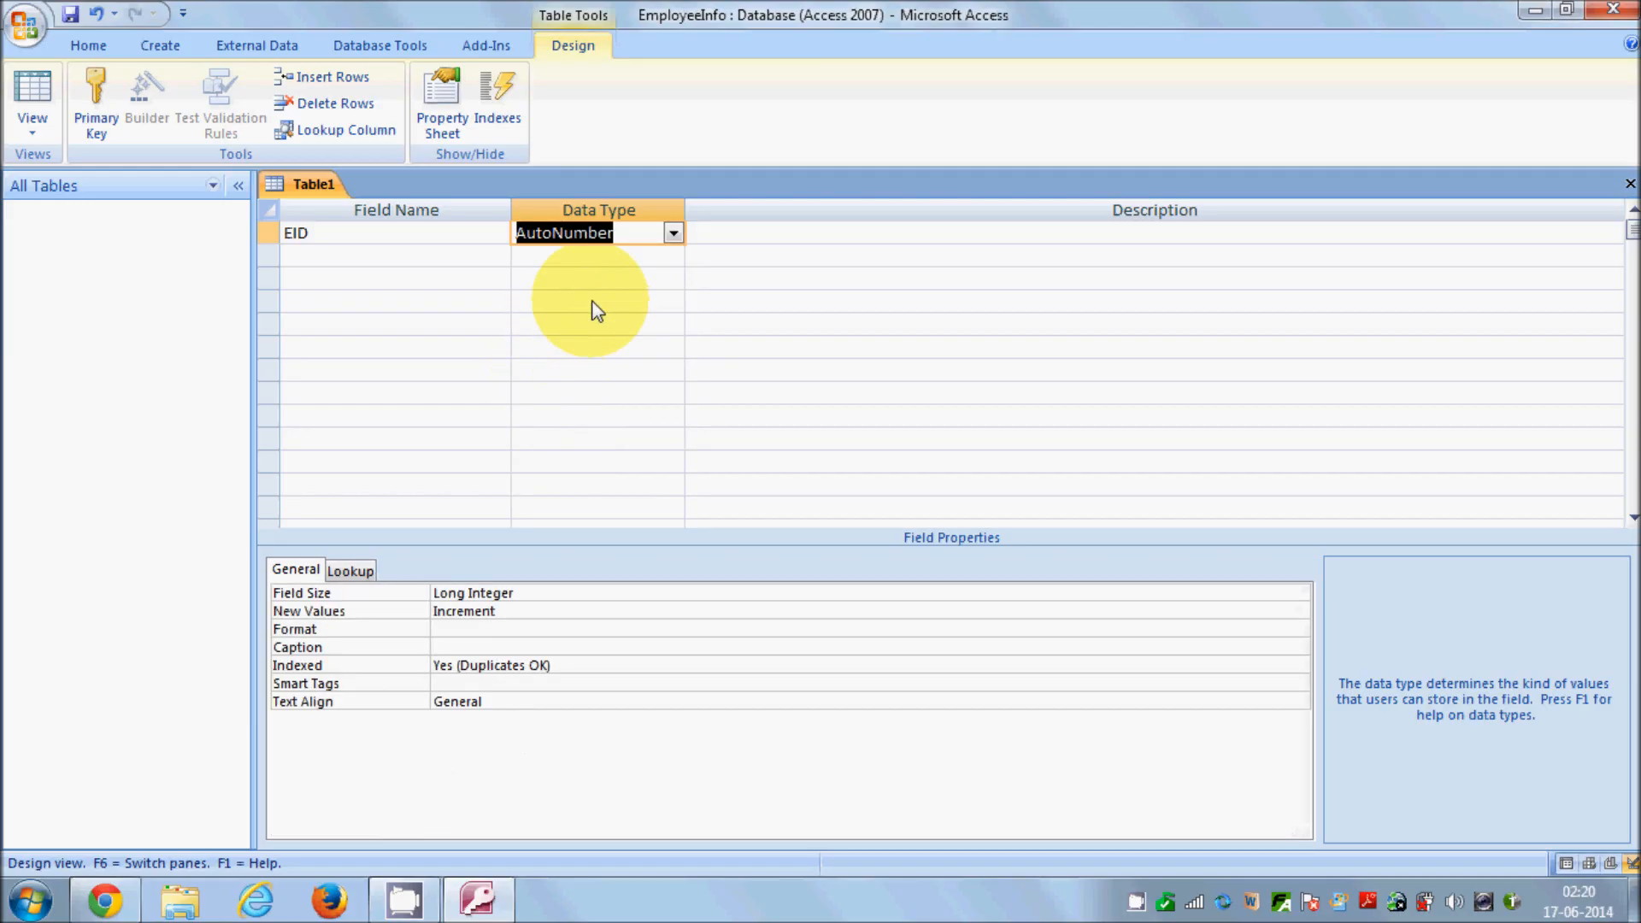
click(622, 239)
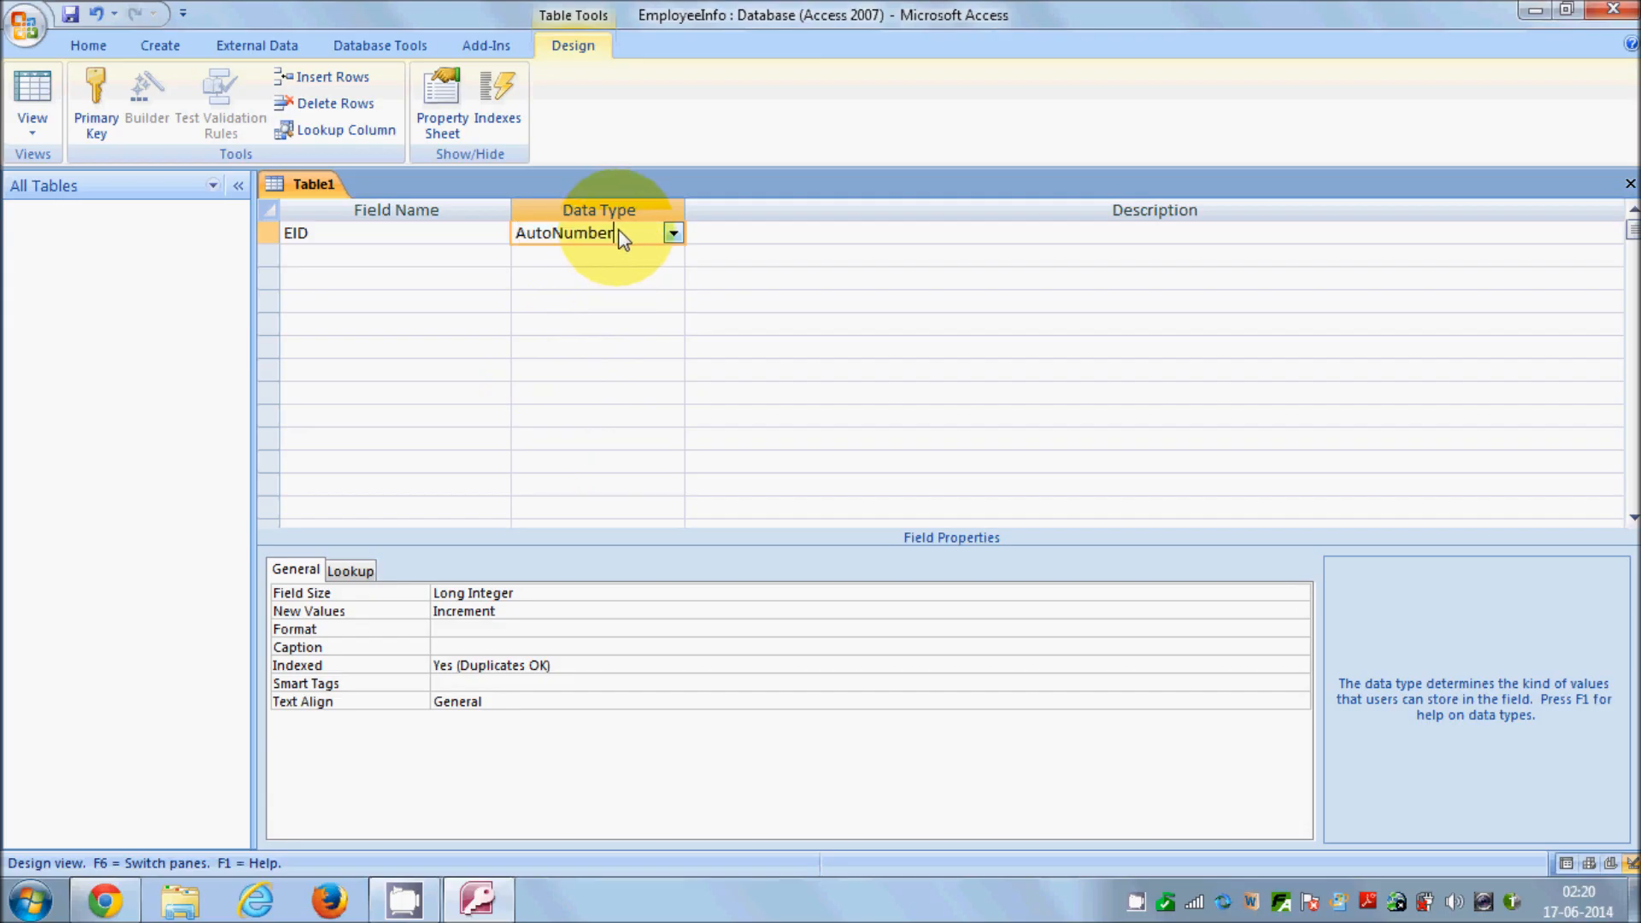
drag(622, 239, 510, 239)
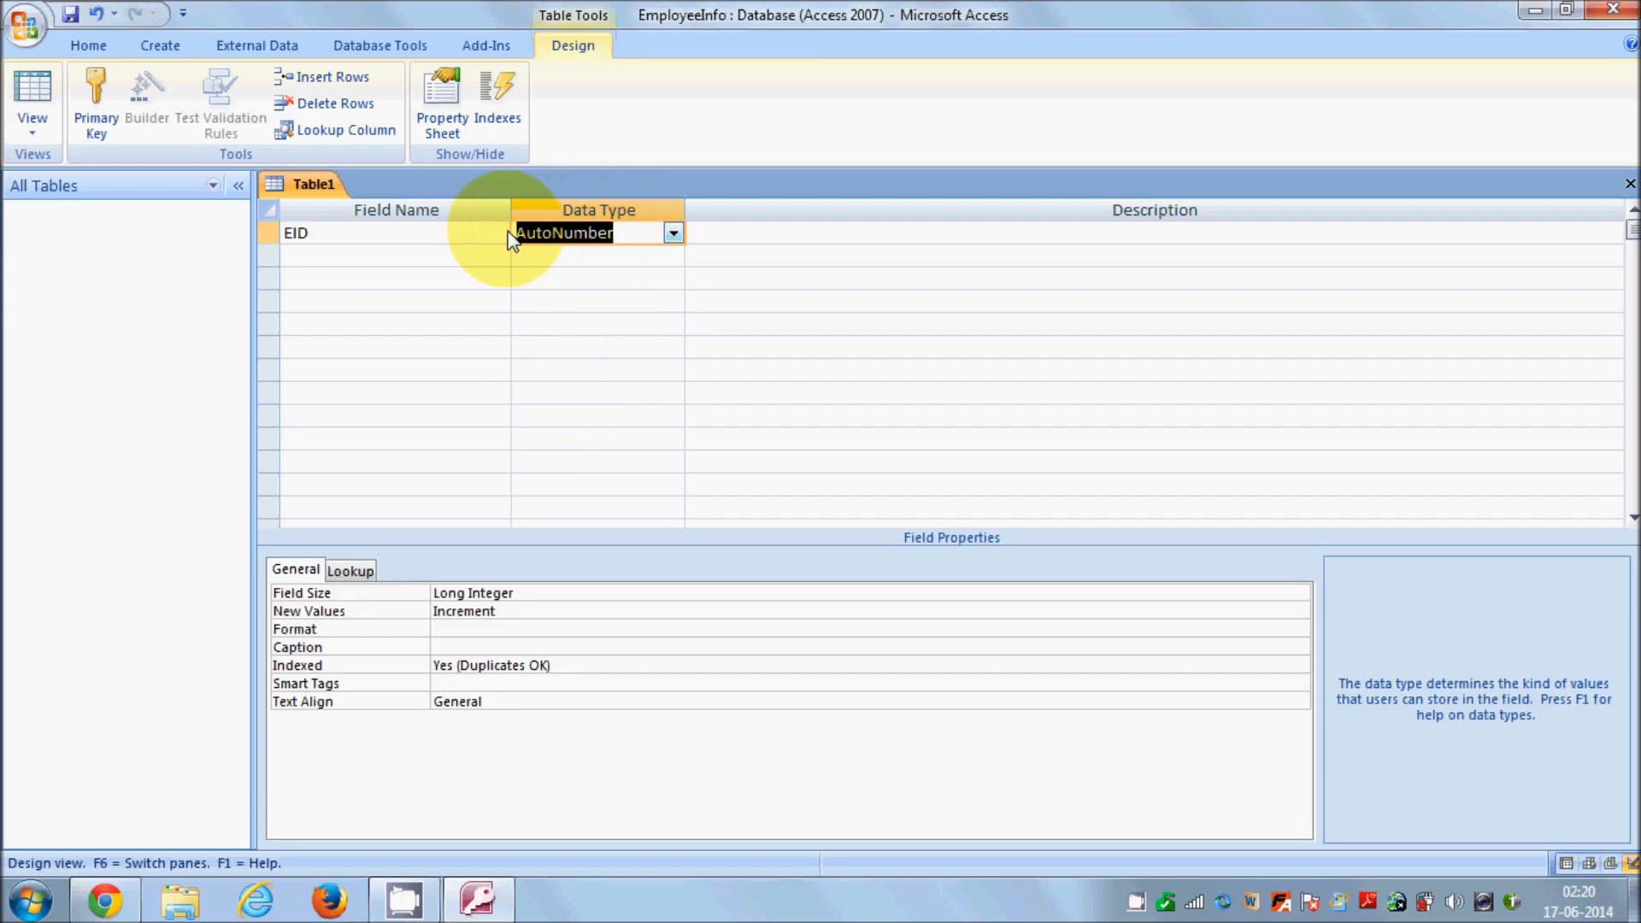
click(576, 233)
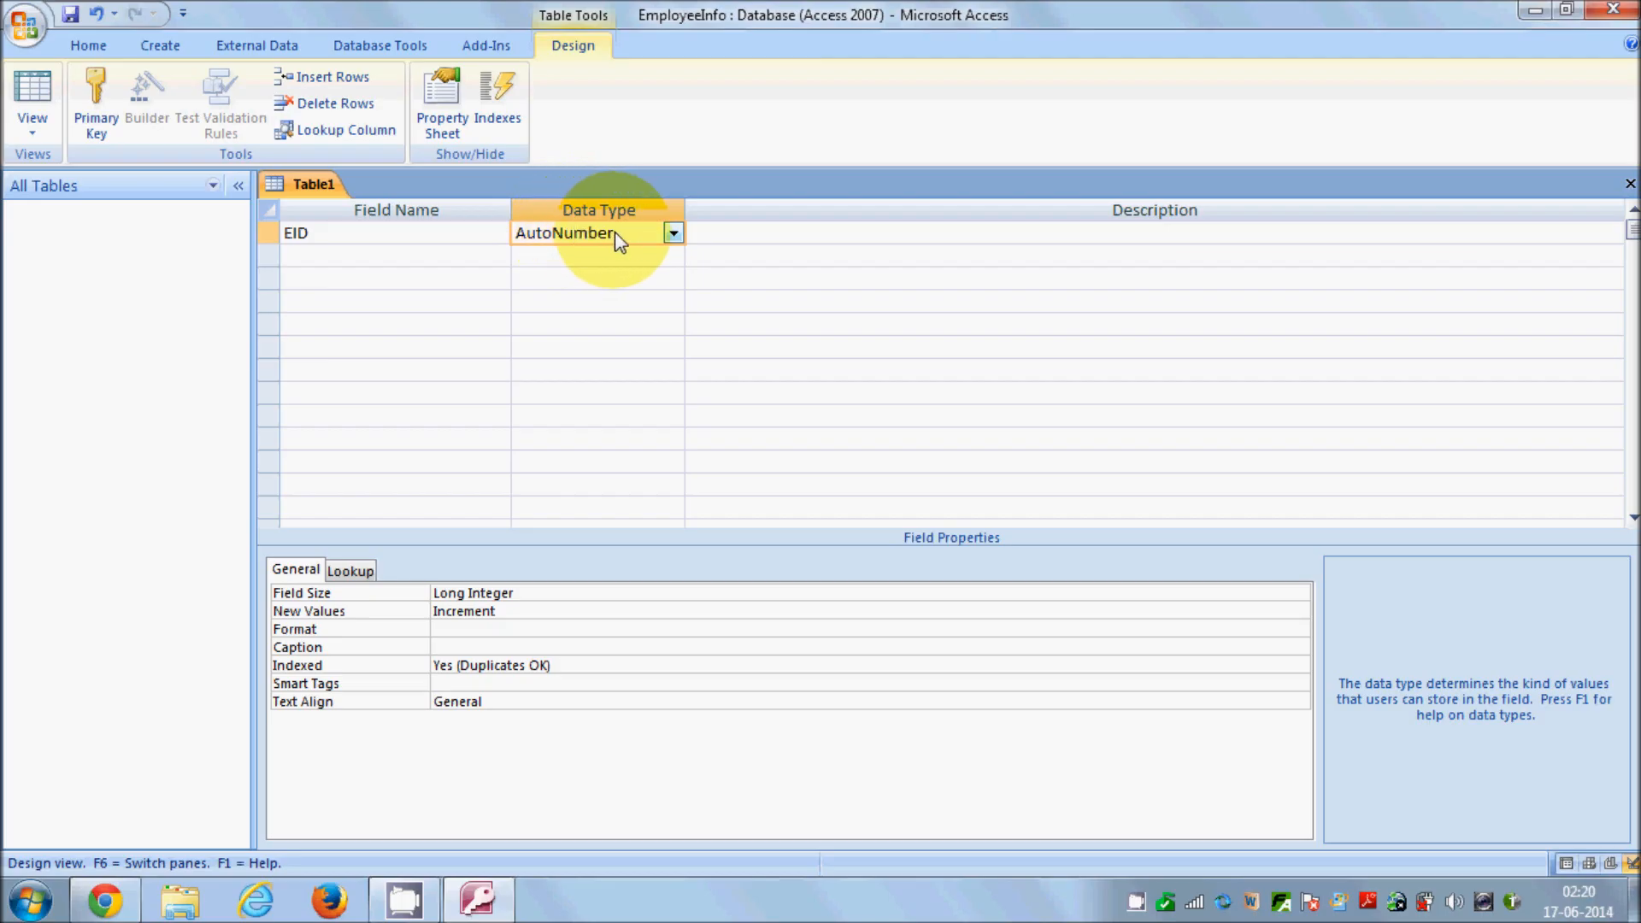
drag(615, 237, 515, 234)
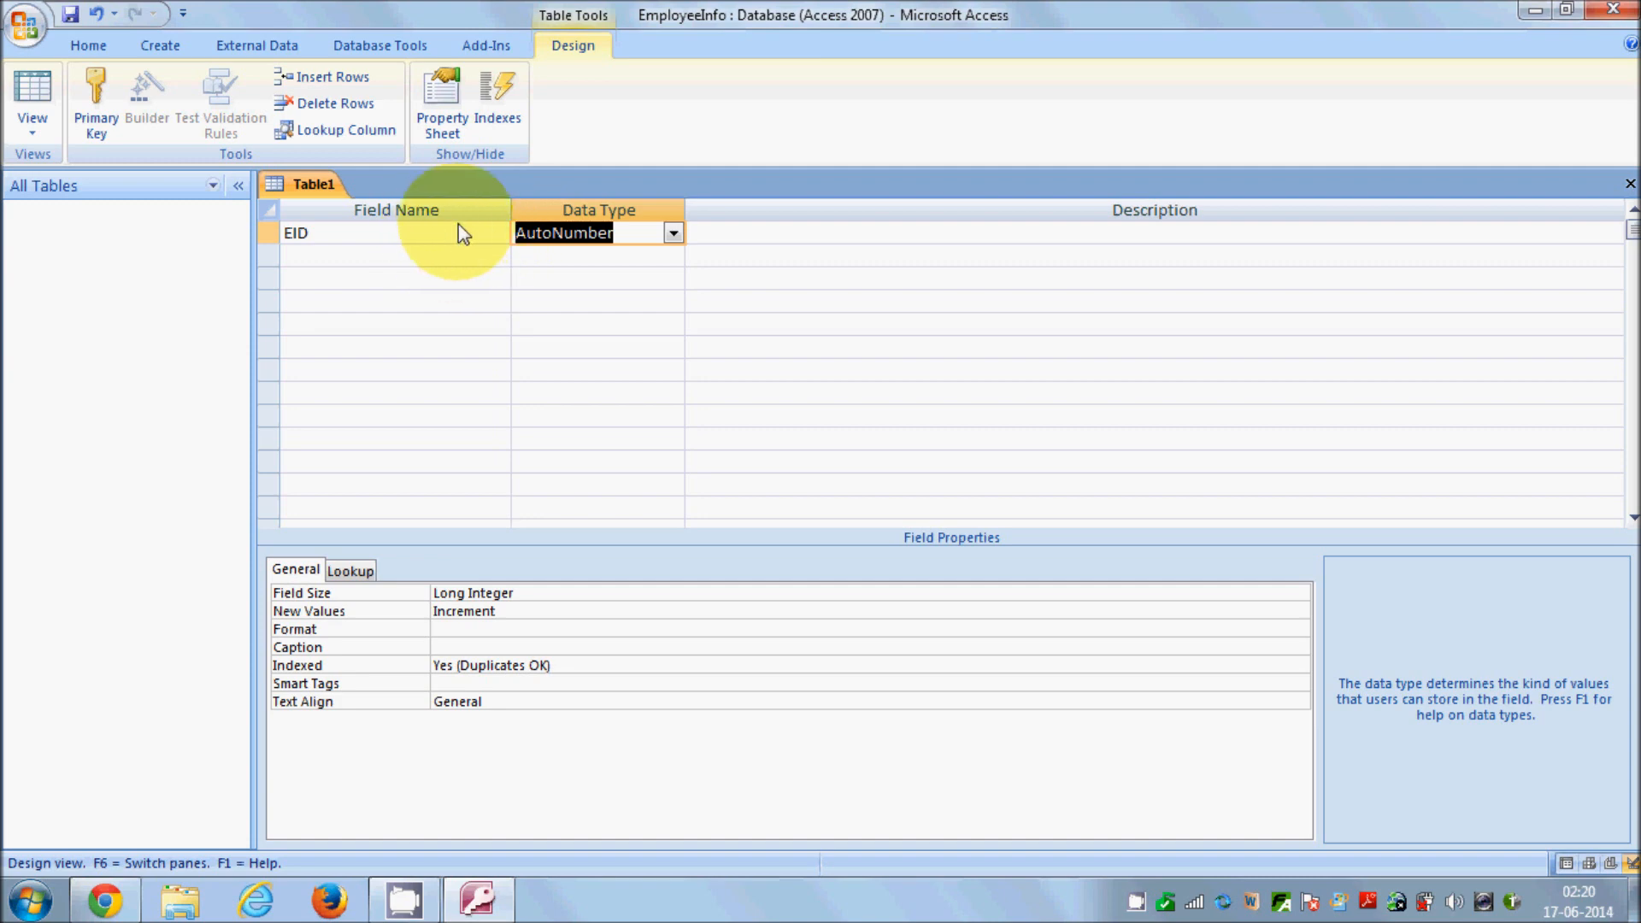
click(568, 241)
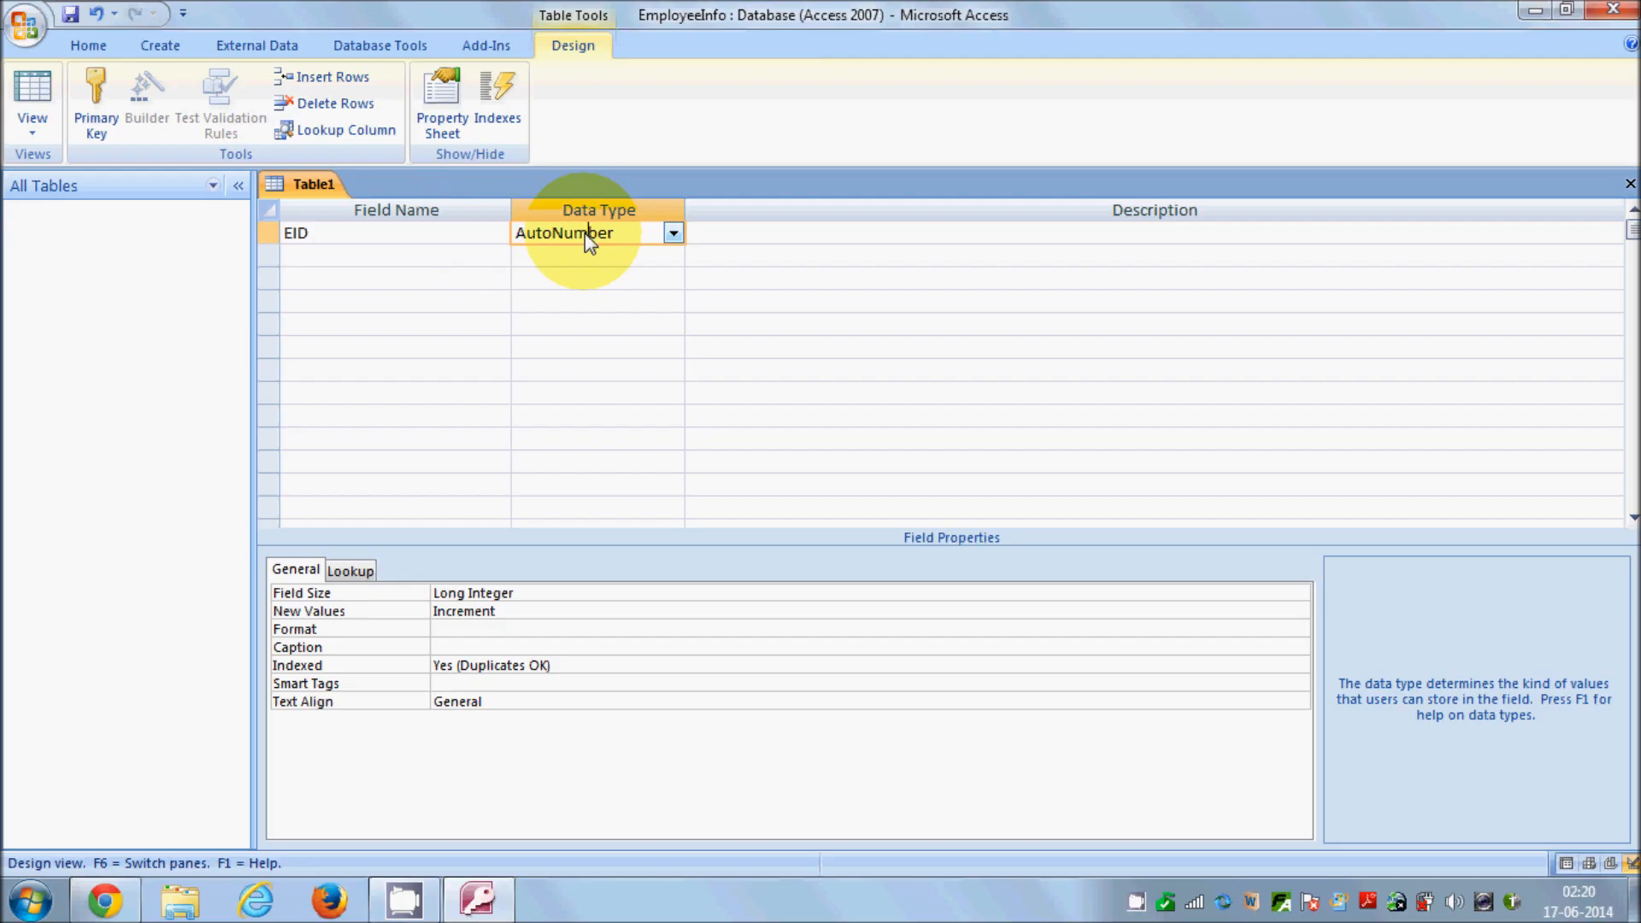
drag(622, 242, 469, 244)
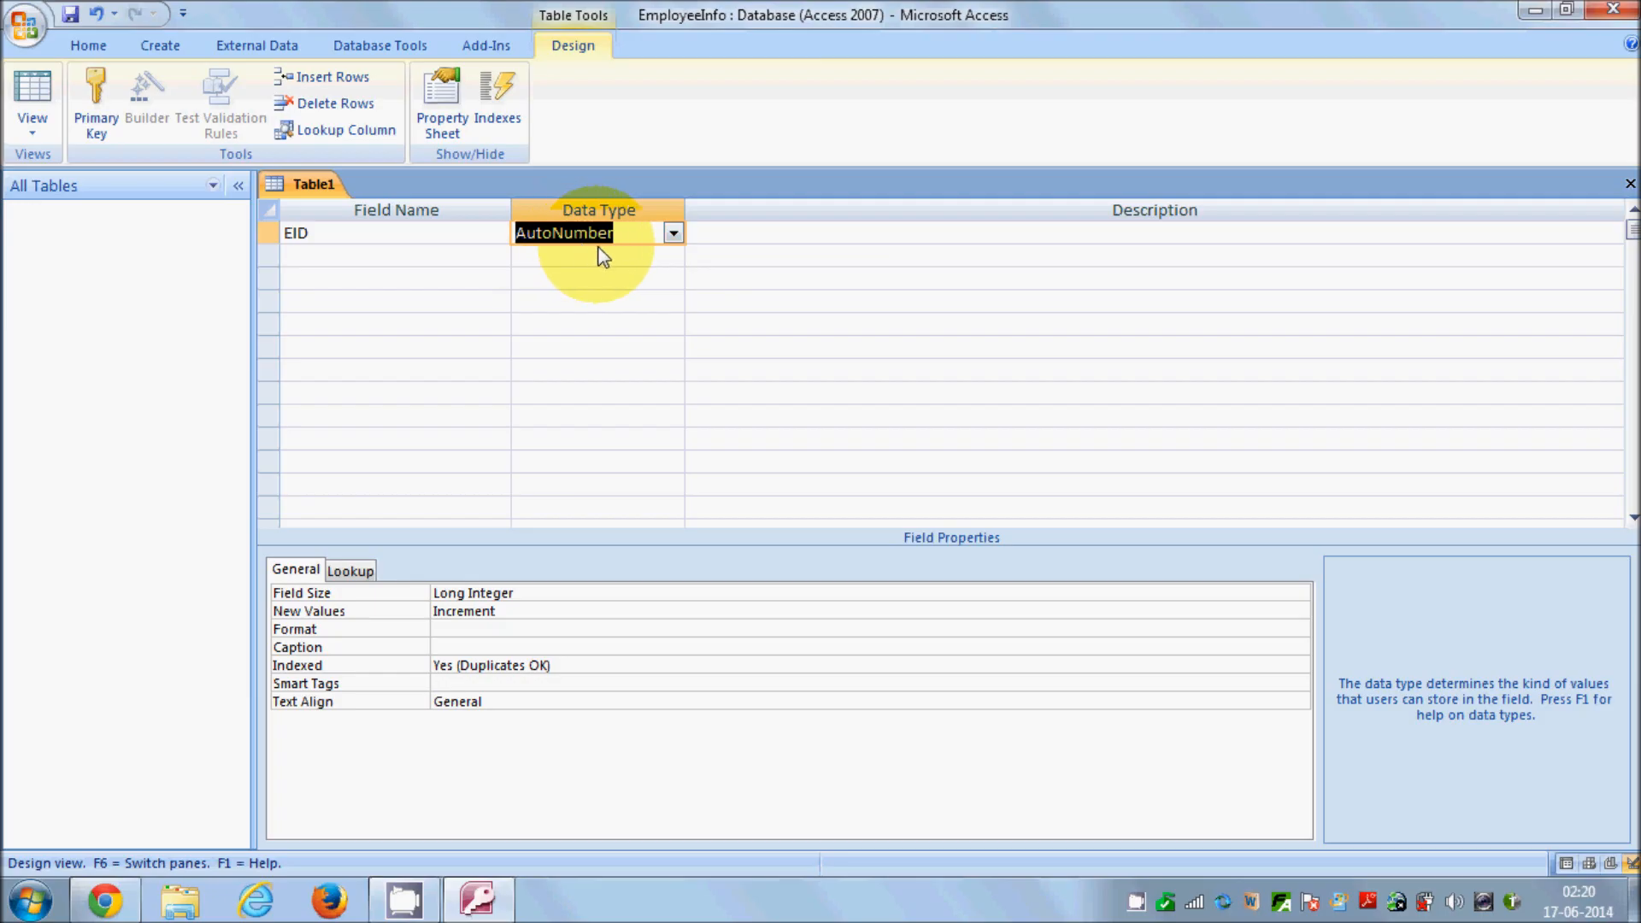
click(674, 234)
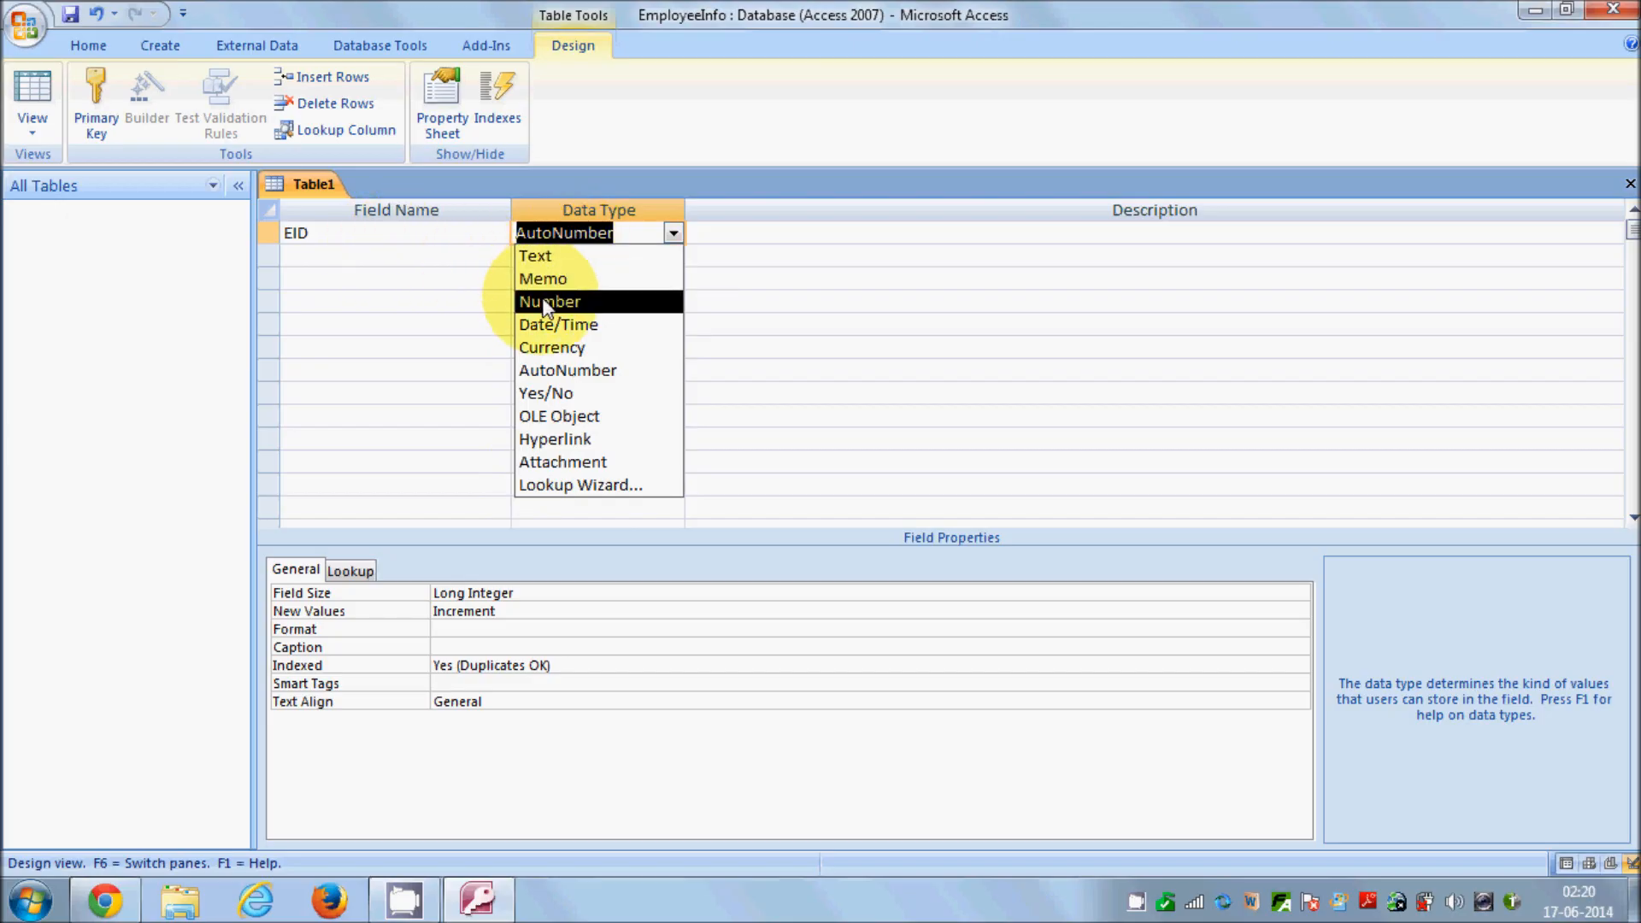
click(562, 370)
click(752, 237)
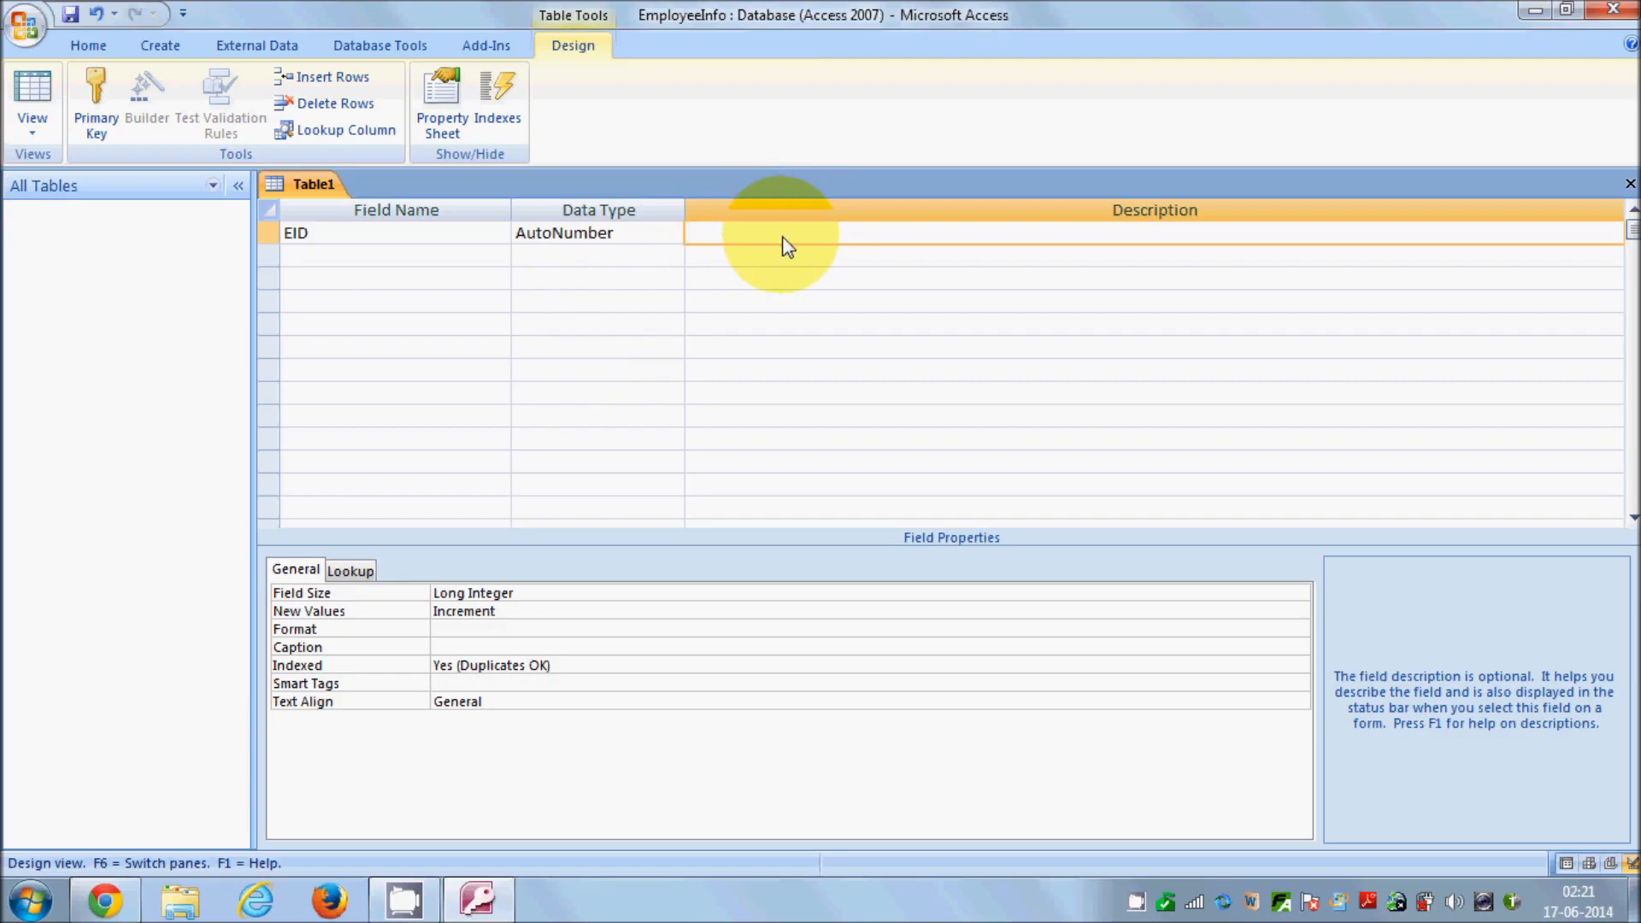
Step: Enter NAME as the field name in the second row
click(433, 255)
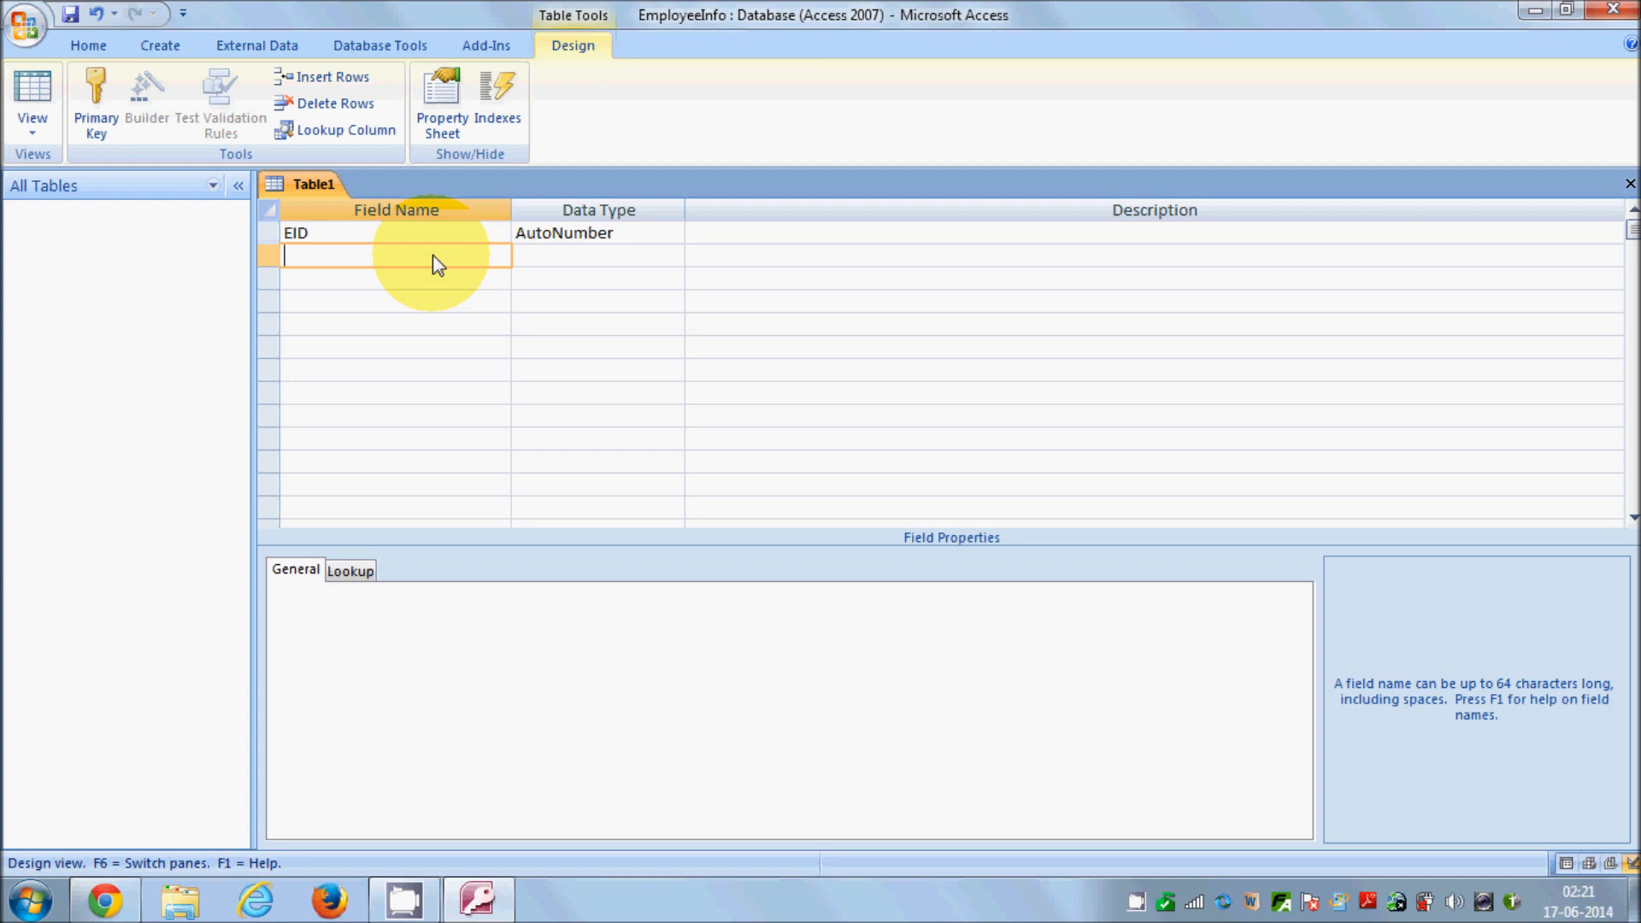
text(NAME)
drag(418, 265, 293, 268)
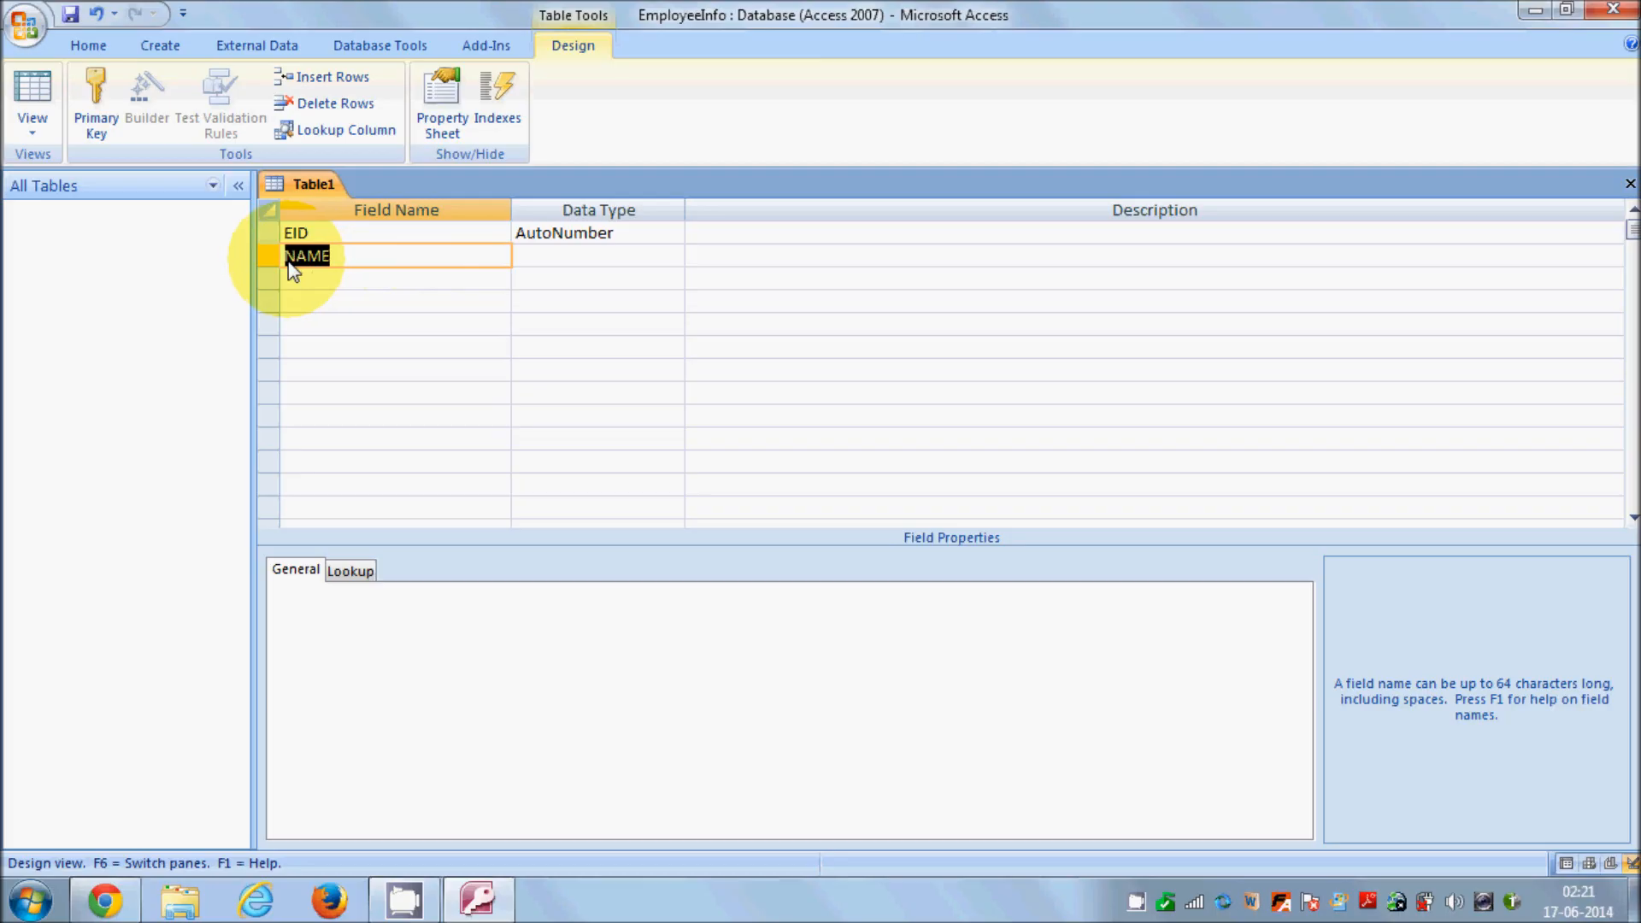
click(337, 267)
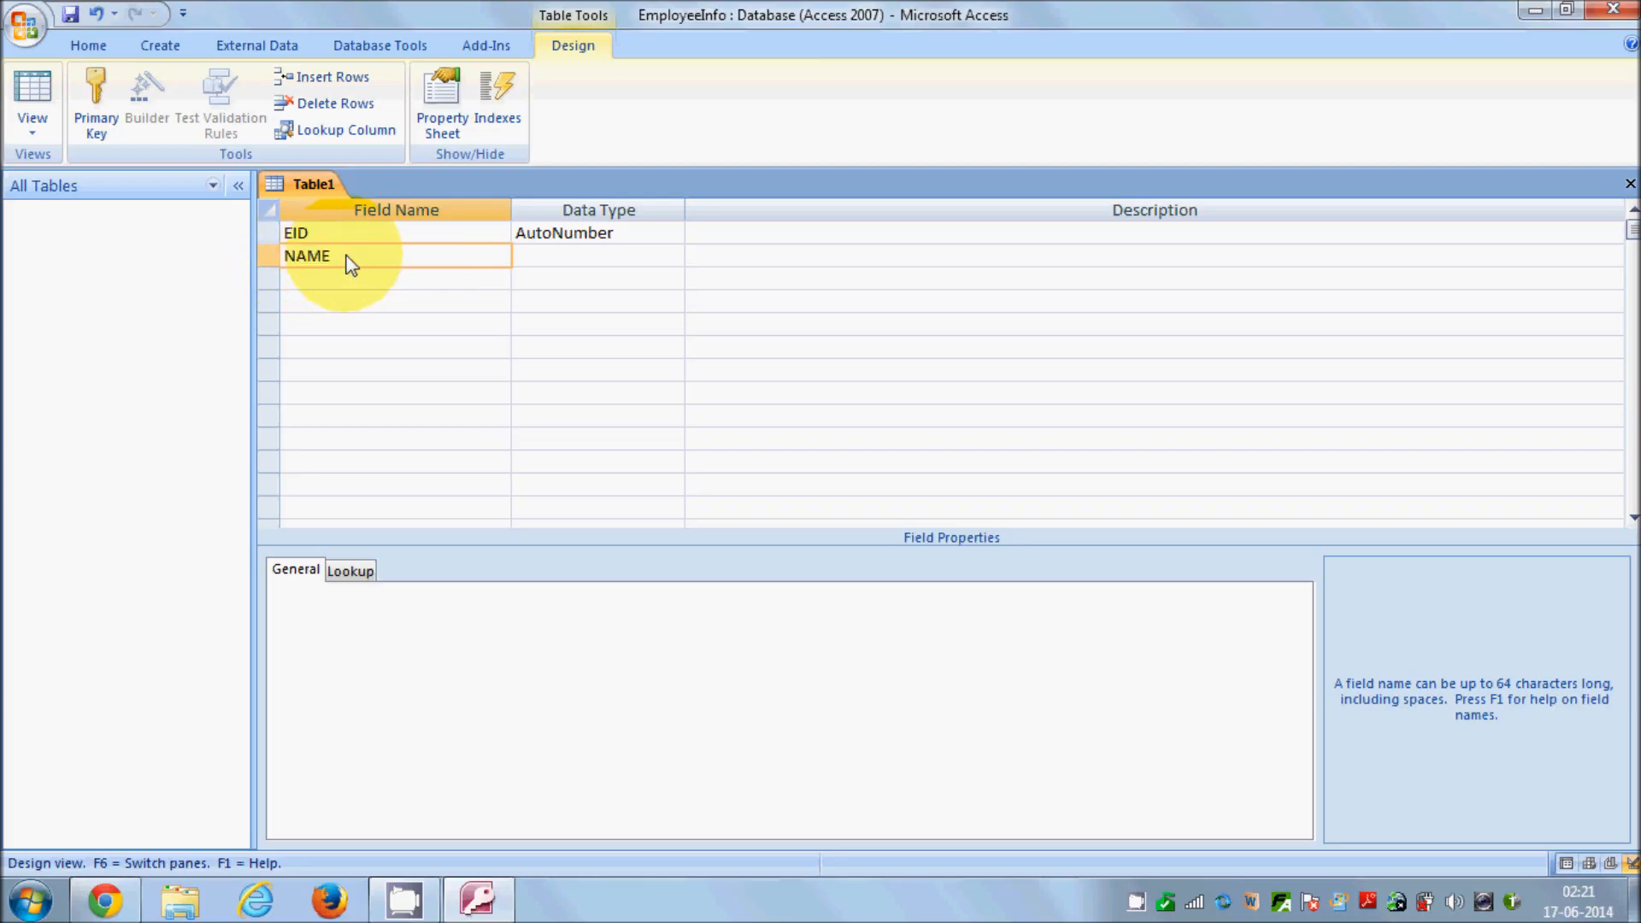
drag(337, 261, 291, 265)
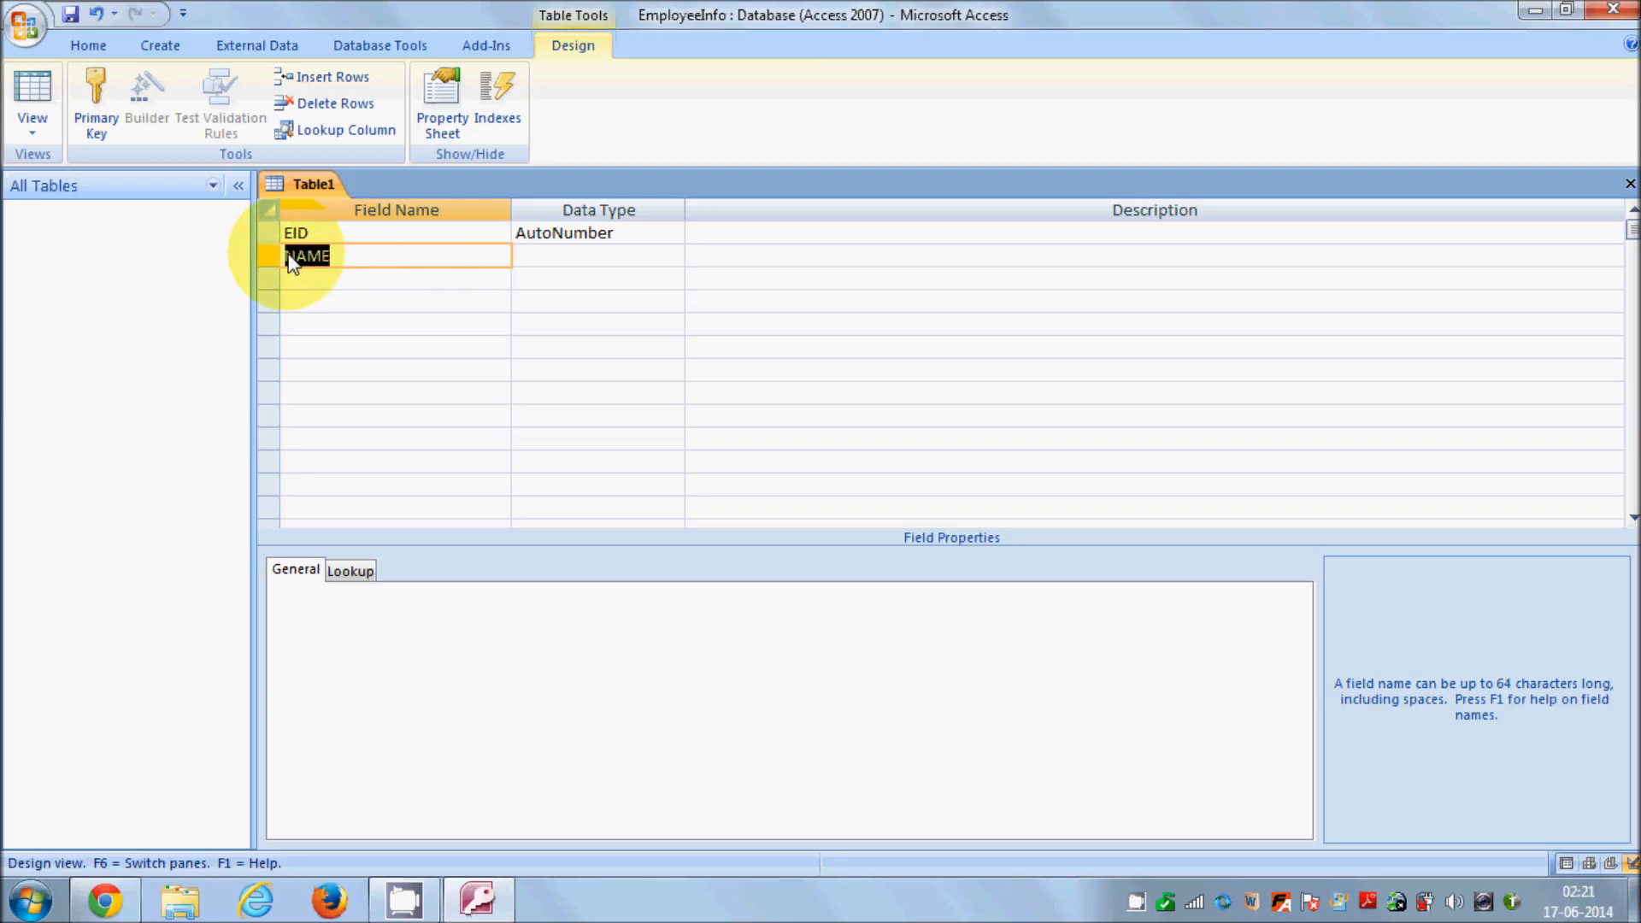
Step: Try adding a lowercase "name" after NAME in the second field name, and remove the addition
click(341, 256)
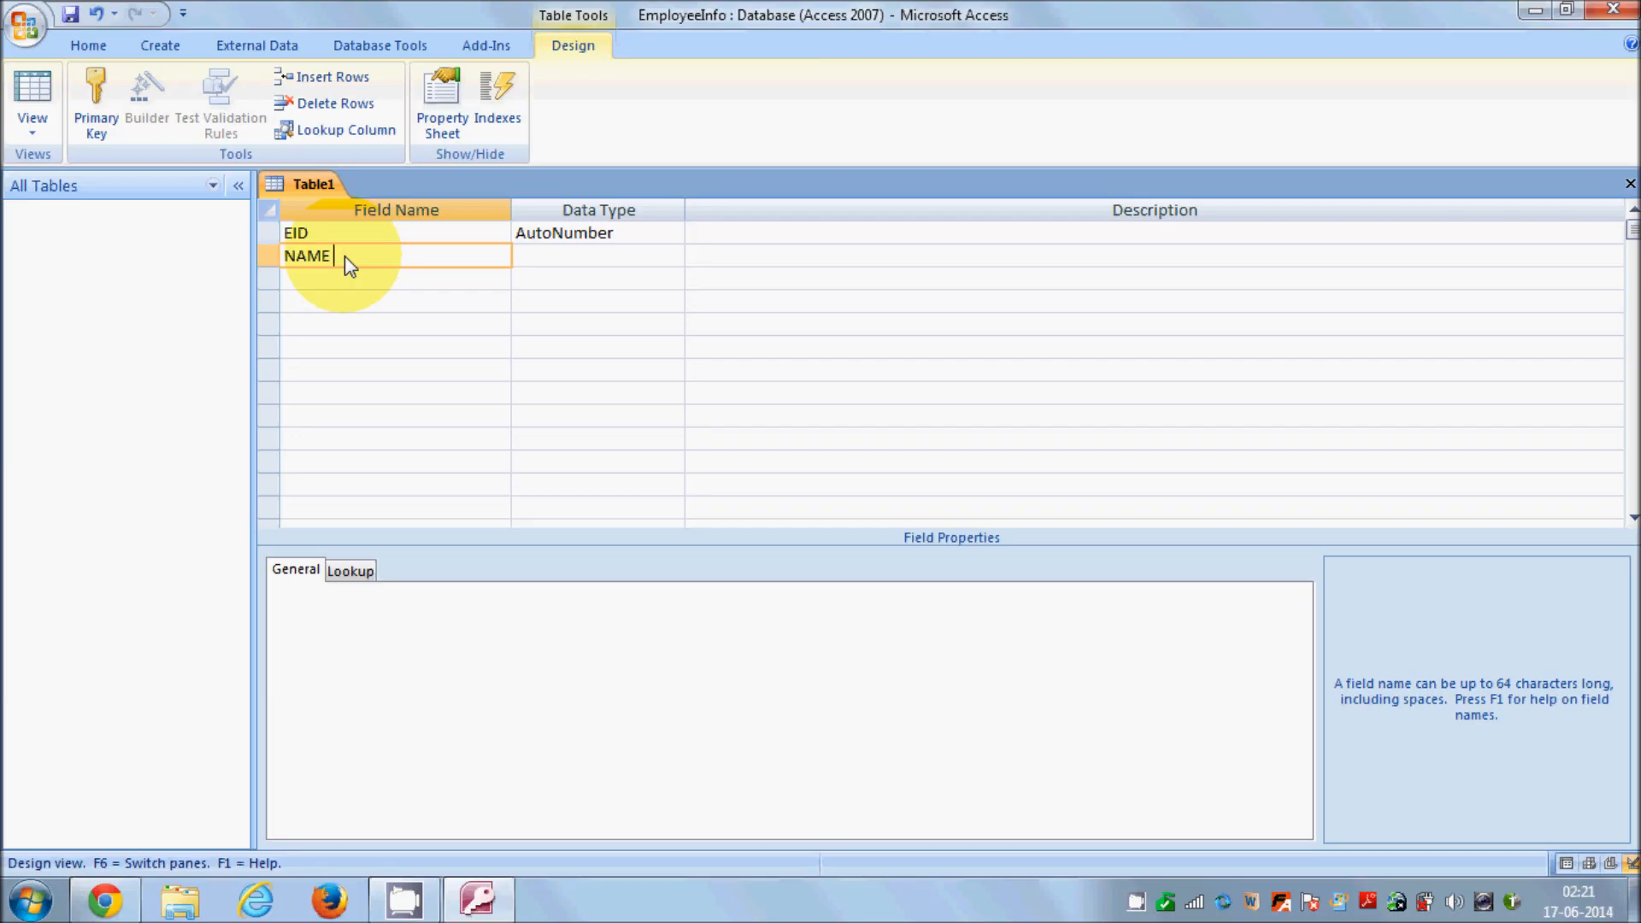
text(name)
click(332, 257)
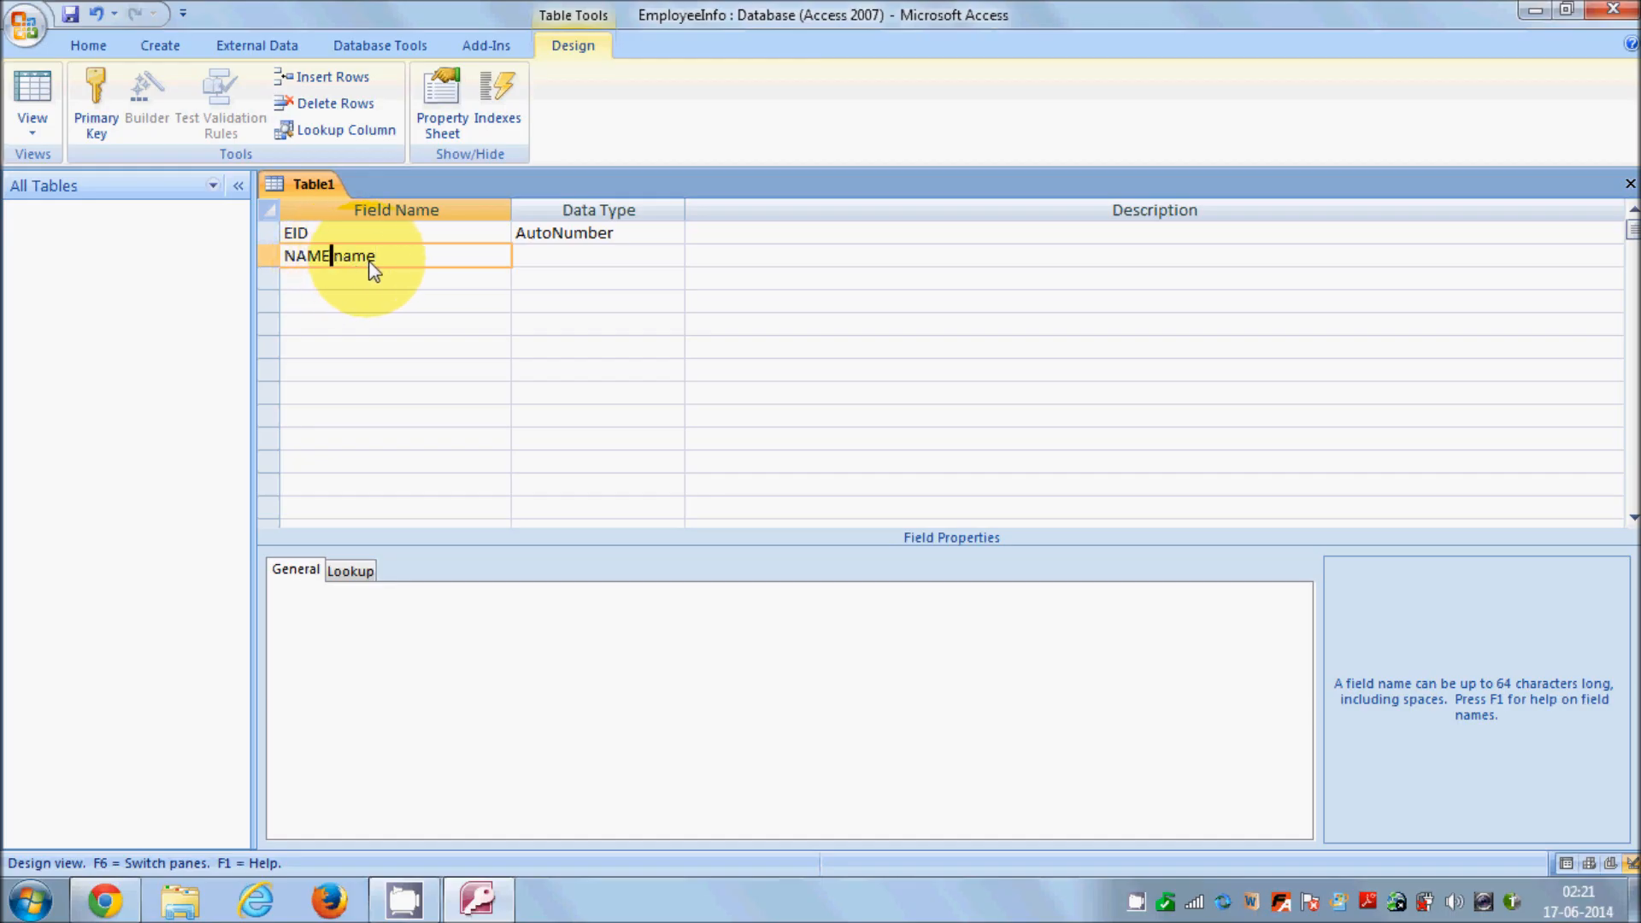
click(394, 262)
drag(395, 262, 332, 265)
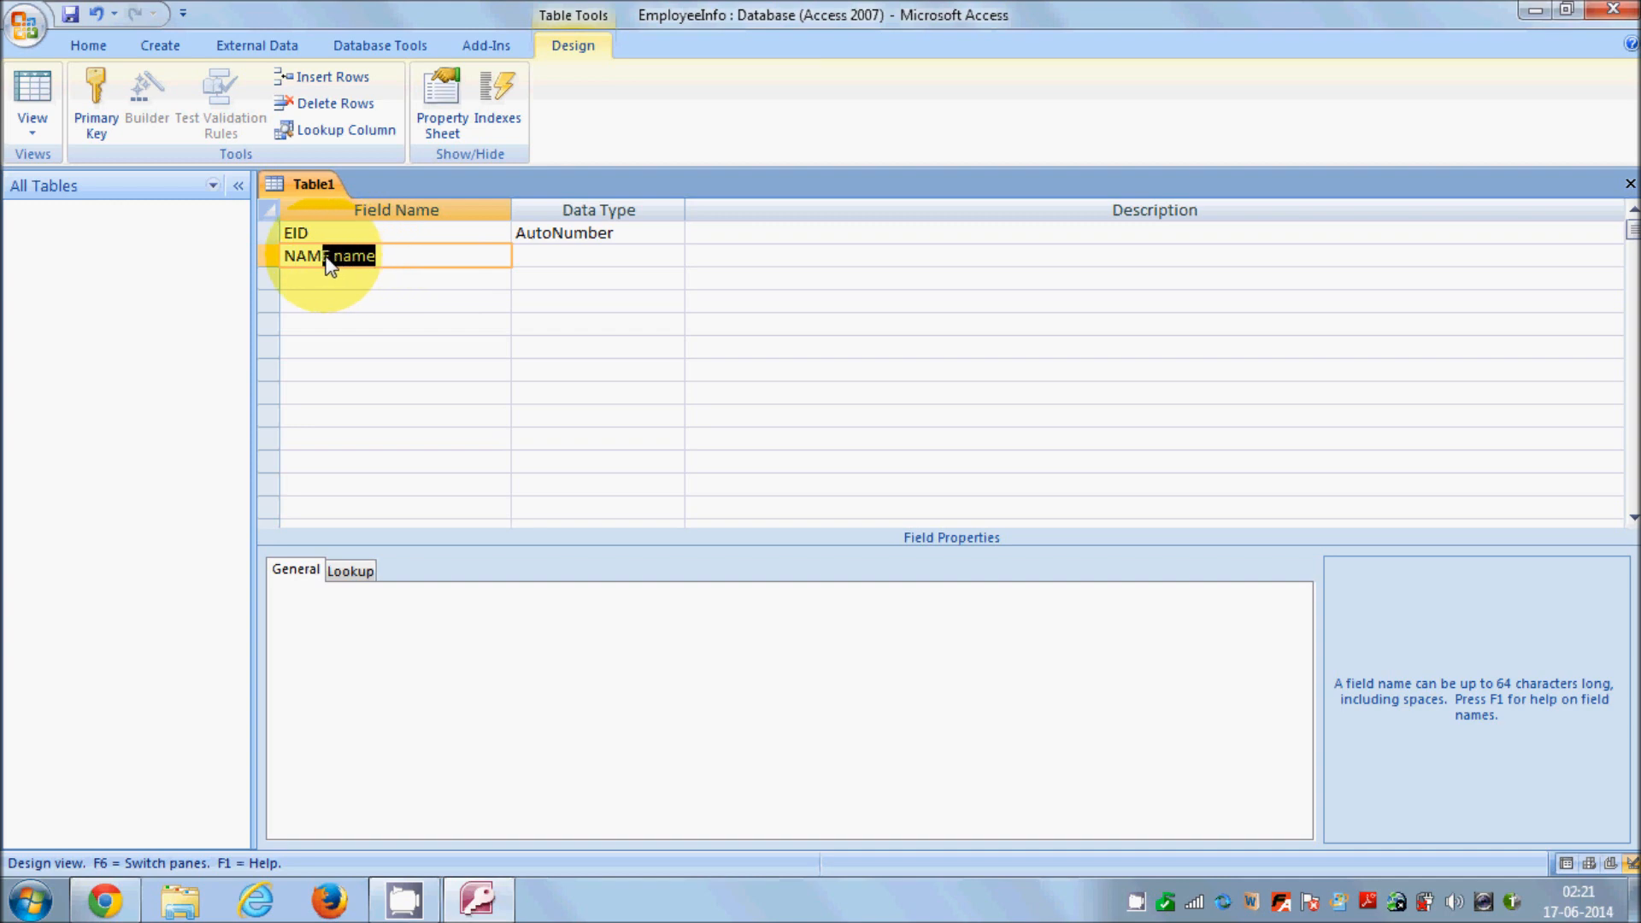
key(BackSpace)
key(BackSpace)
key(BackSpace)
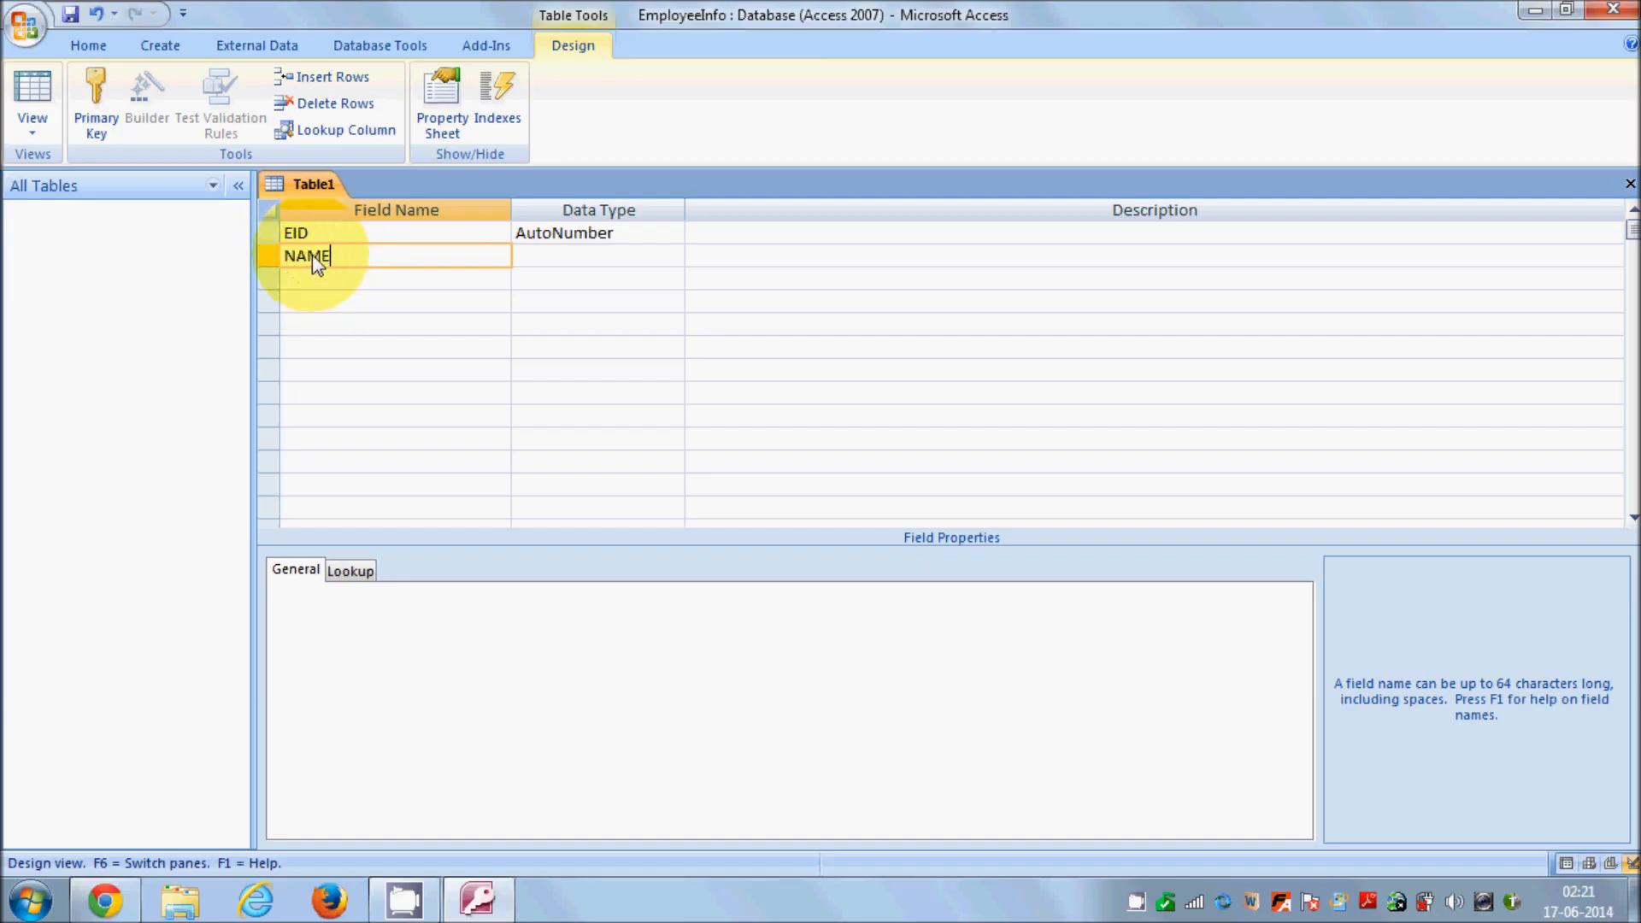
Step: Replace the second row's field name with FirstName and give the field the Text data type
drag(330, 257, 233, 255)
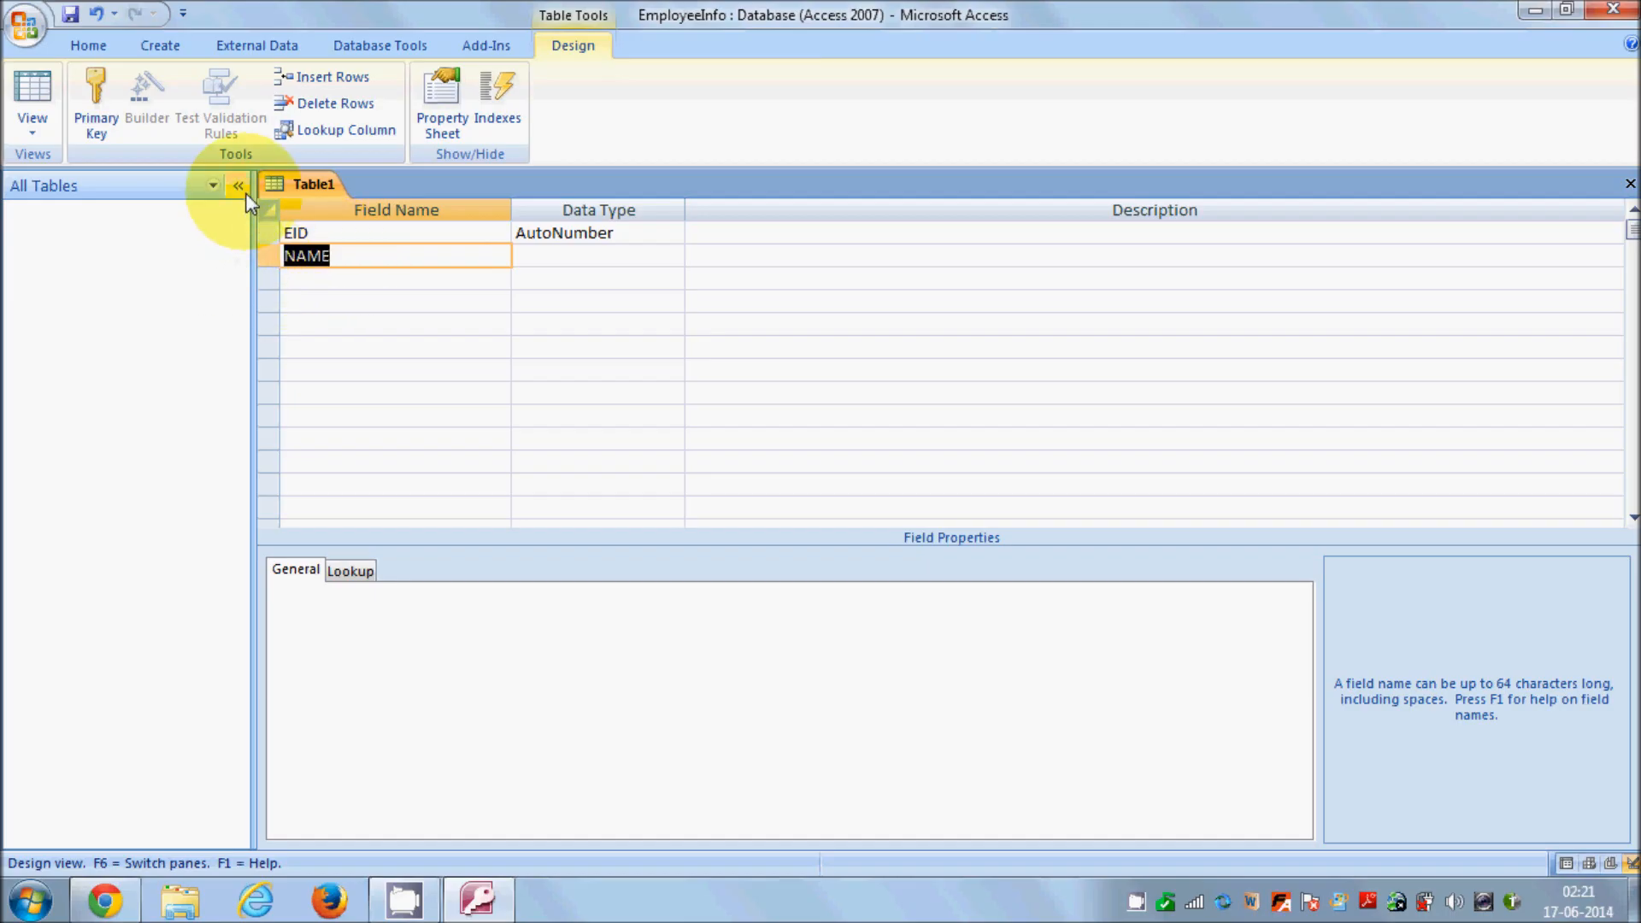
text(FirstName)
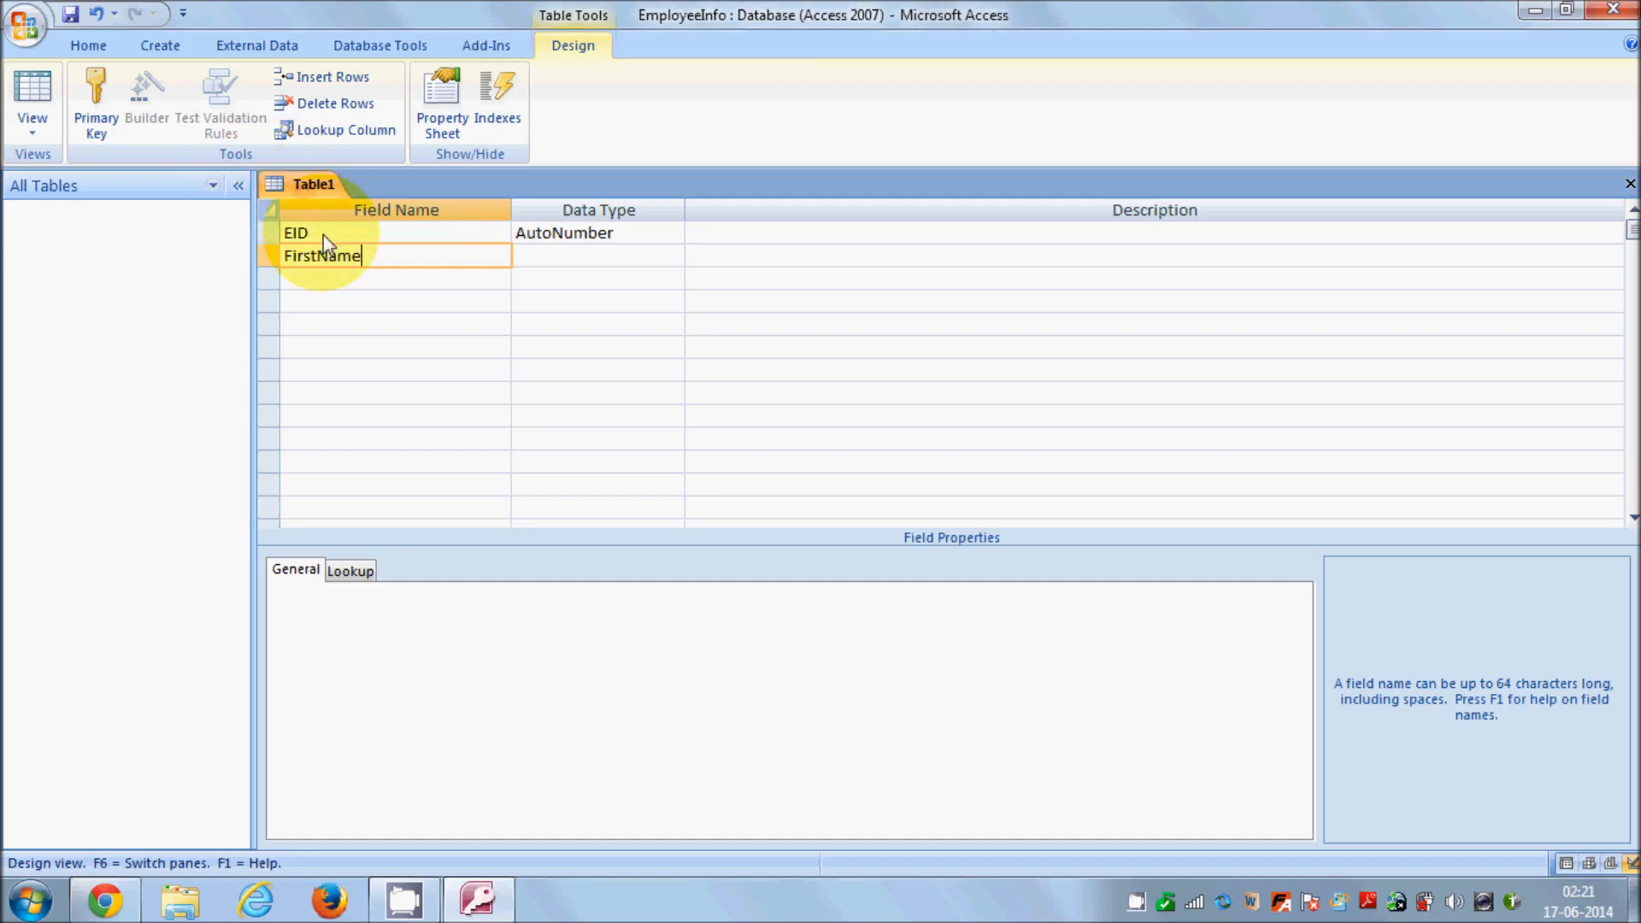
drag(317, 257, 346, 258)
click(346, 259)
click(317, 258)
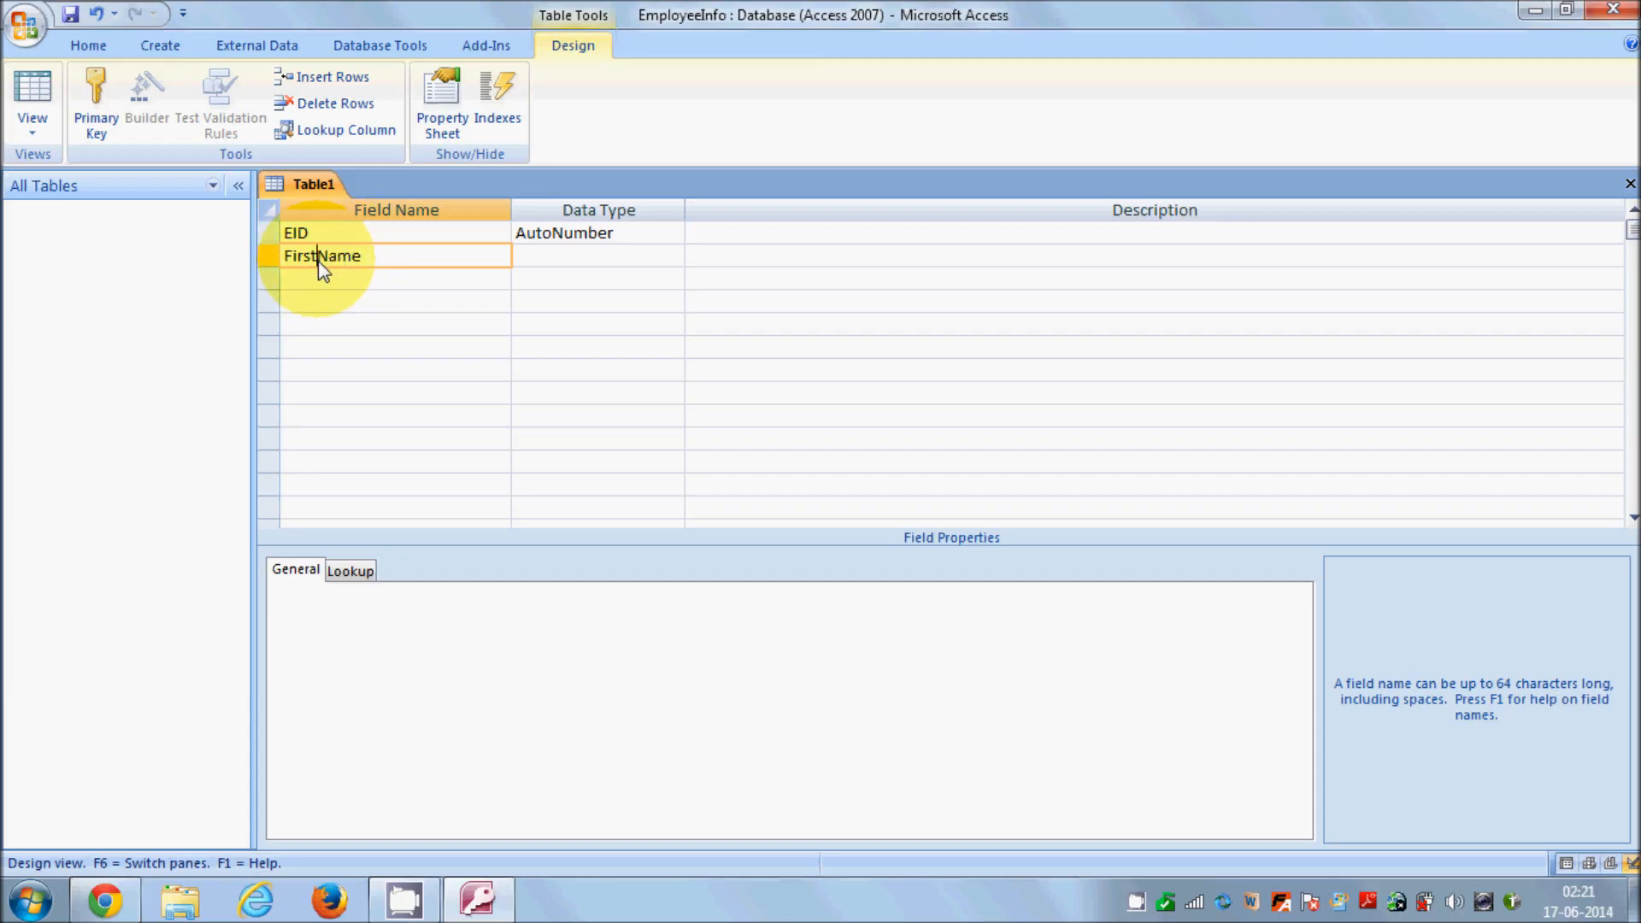
click(587, 256)
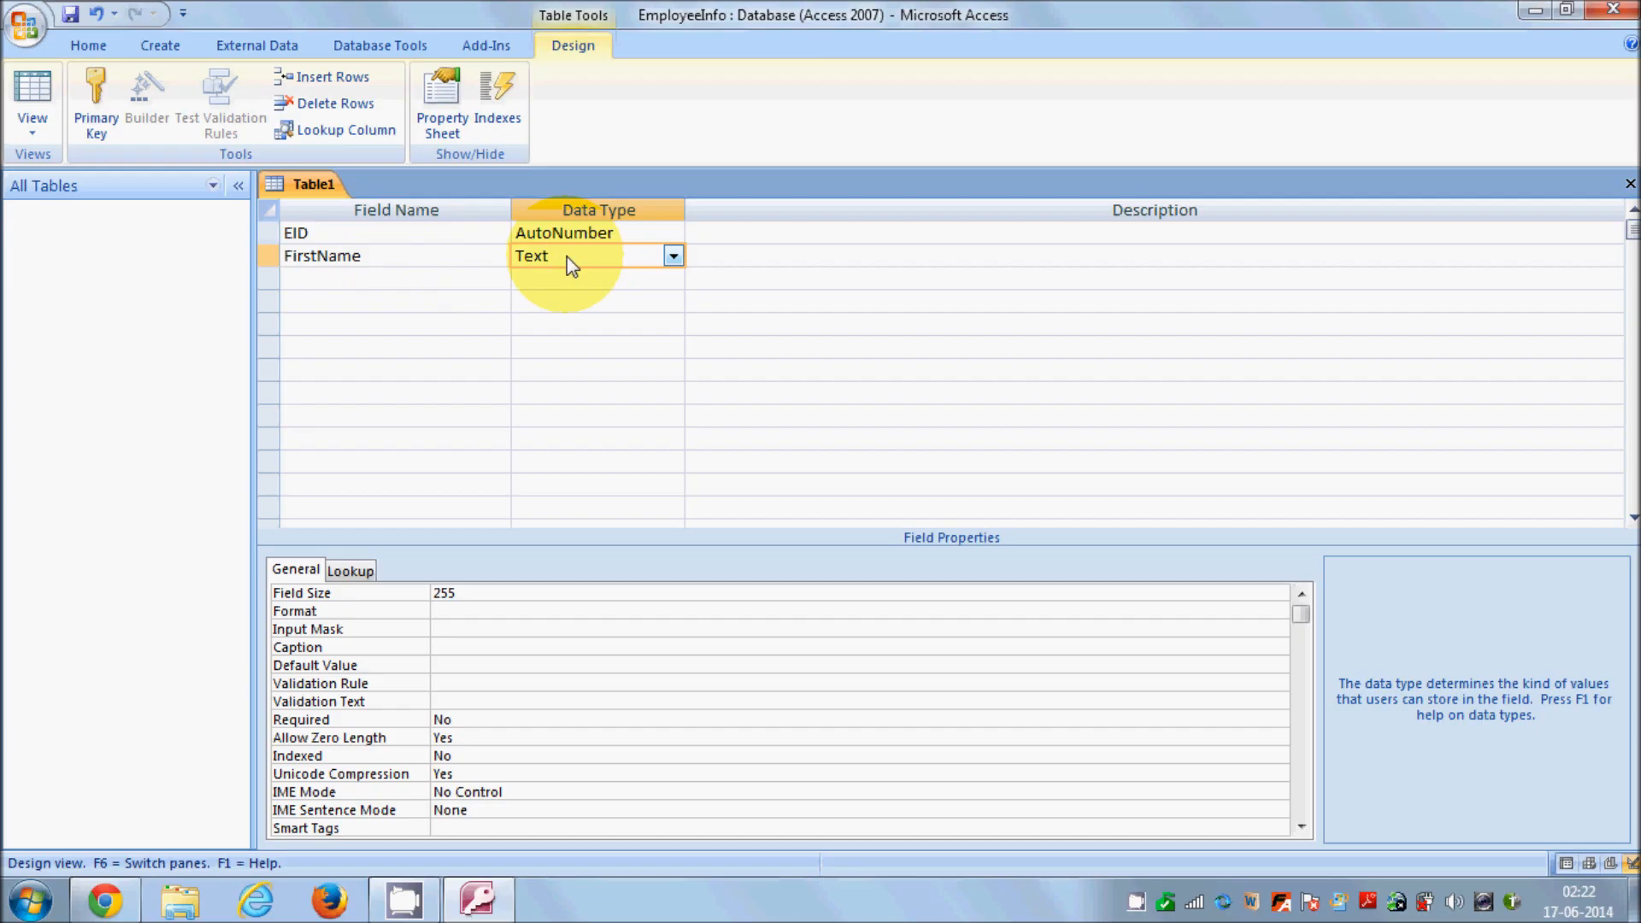
click(380, 263)
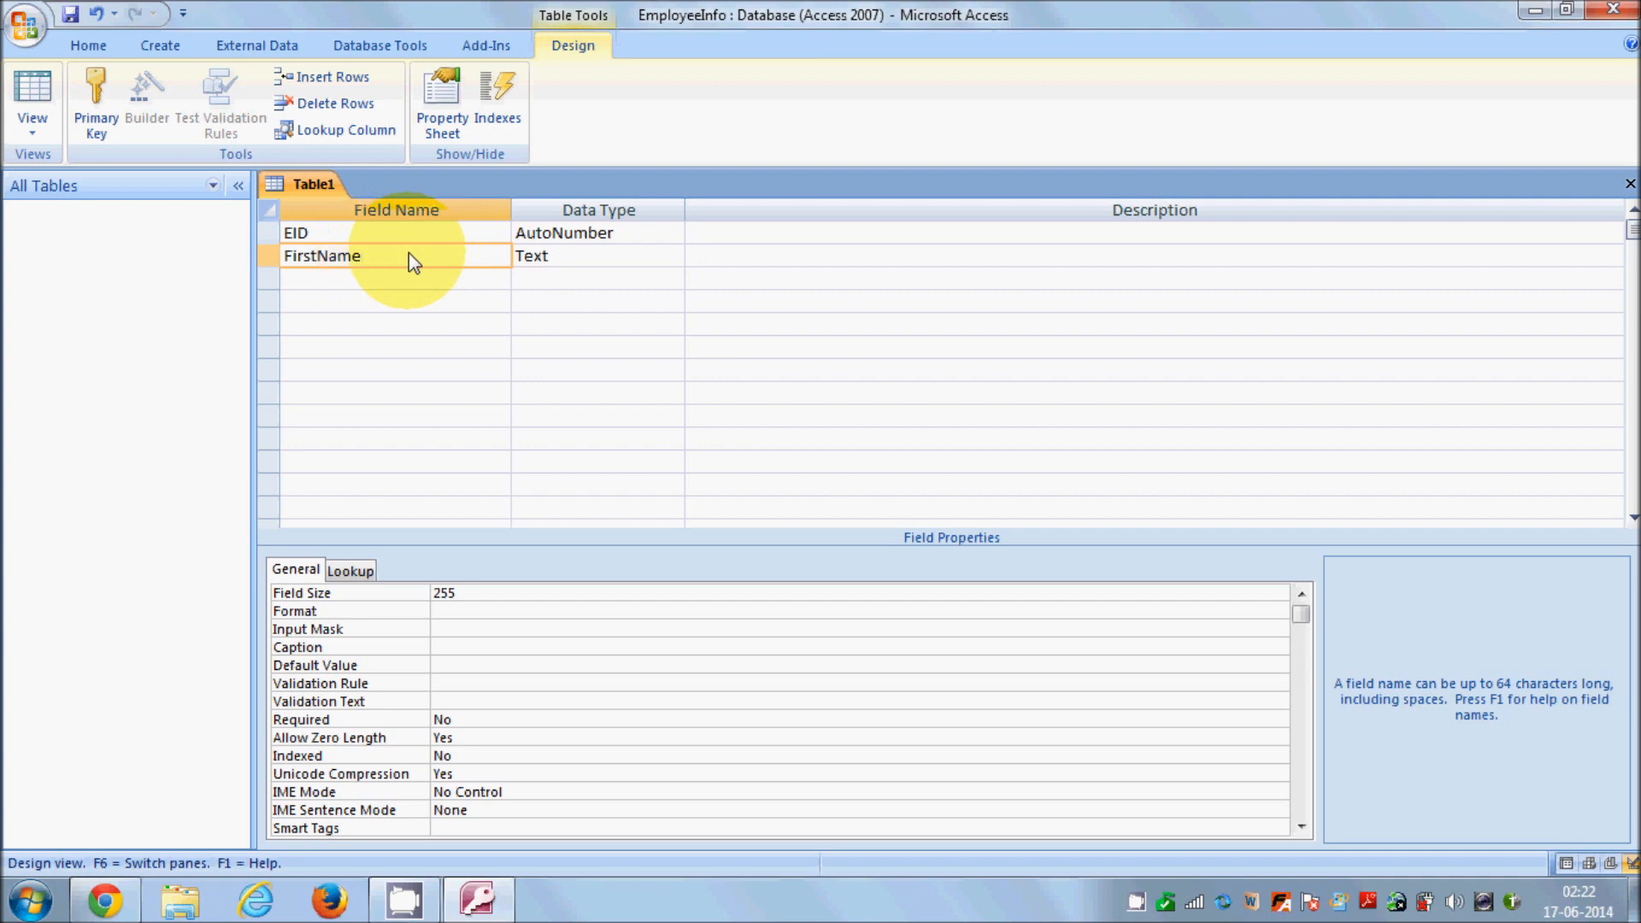
click(554, 264)
double_click(520, 257)
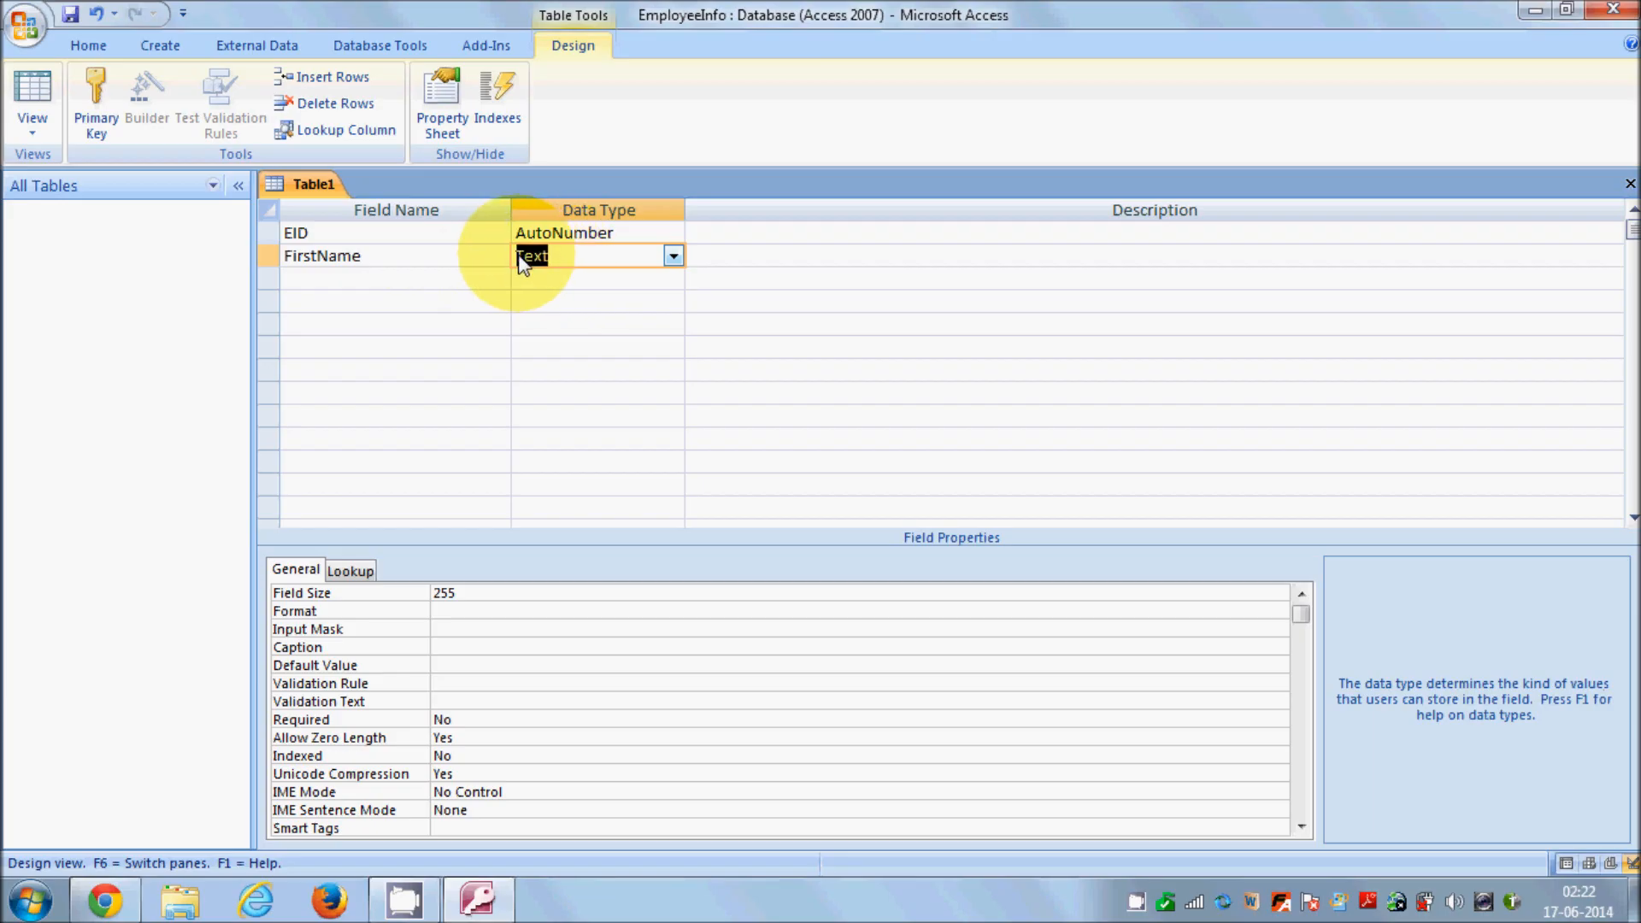
Step: Add a third field named LastName with the Text data type
click(430, 278)
text(LastN)
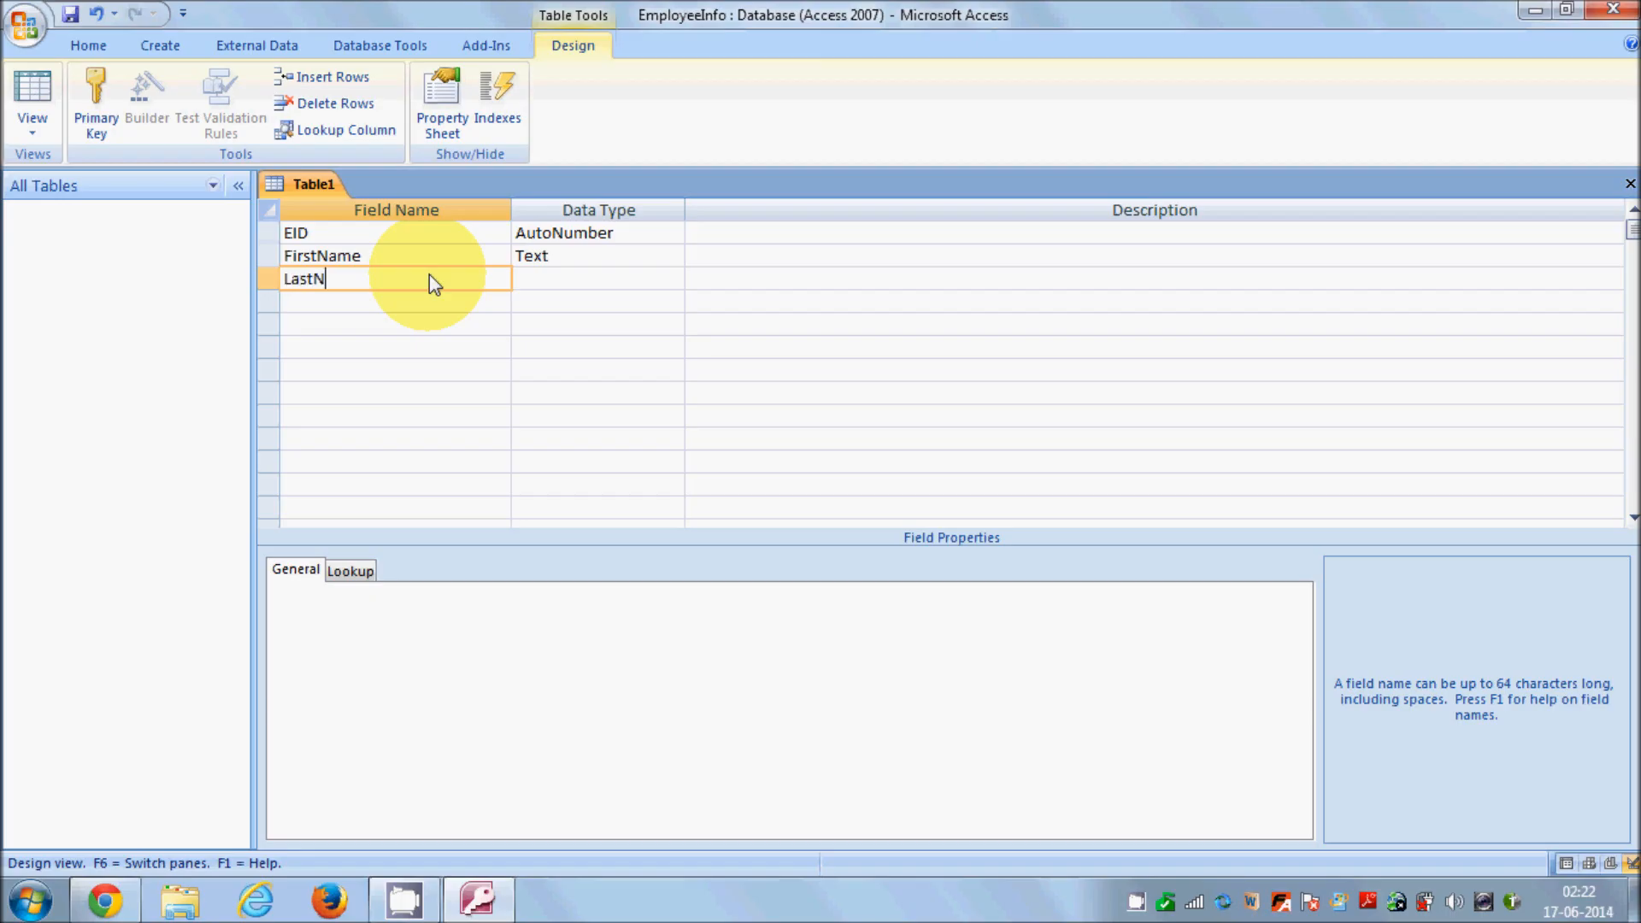
text(ame)
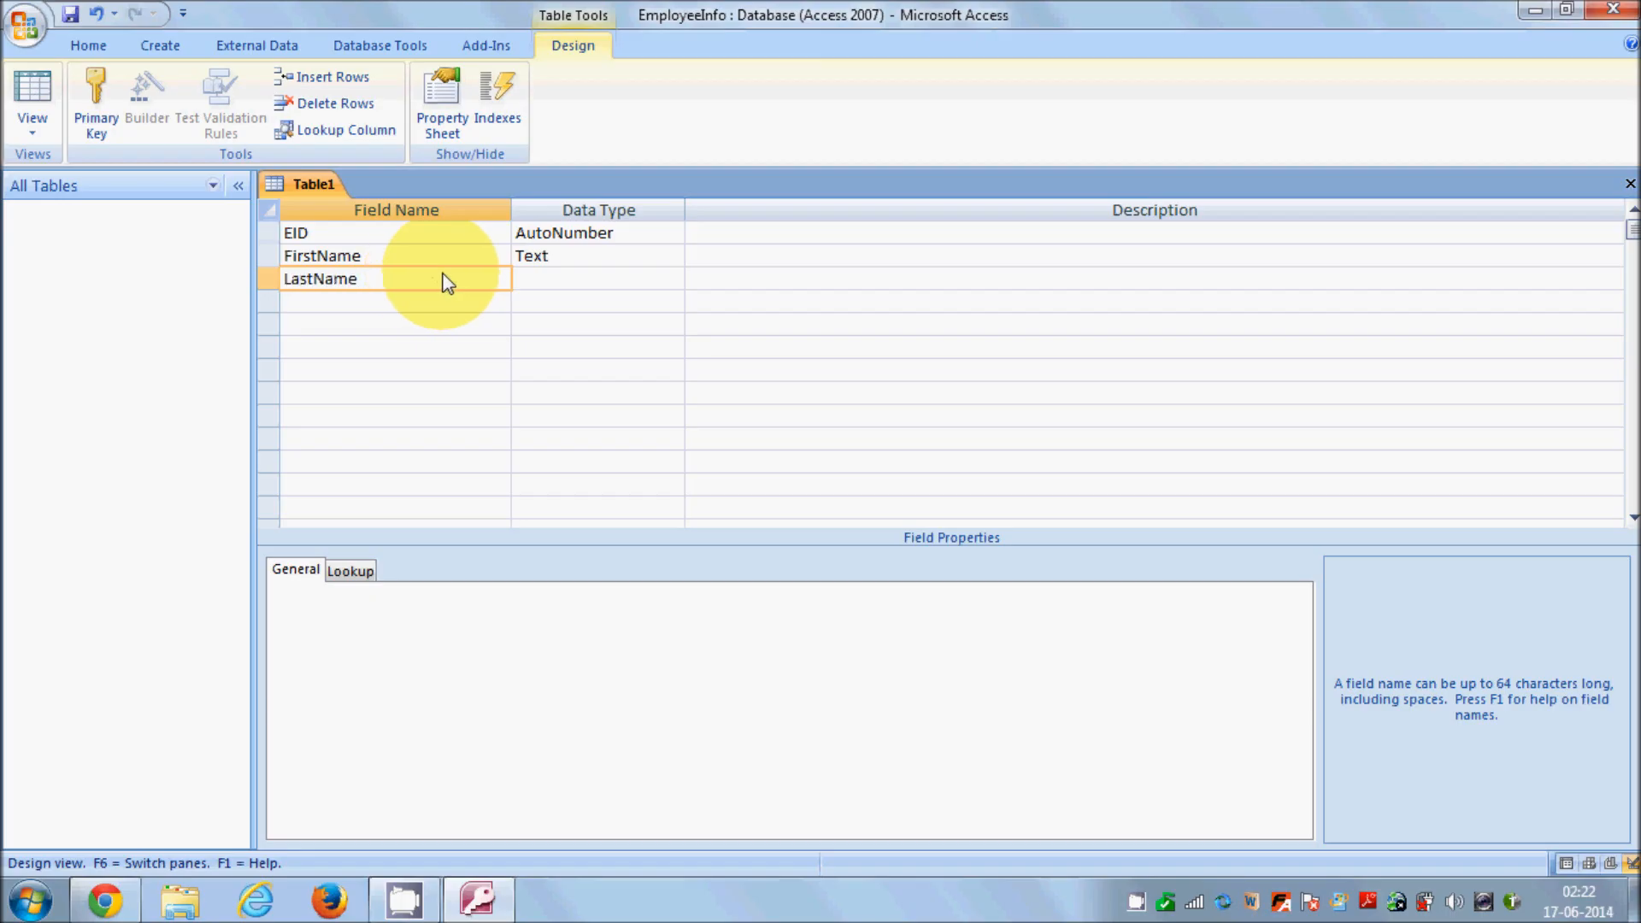
click(545, 280)
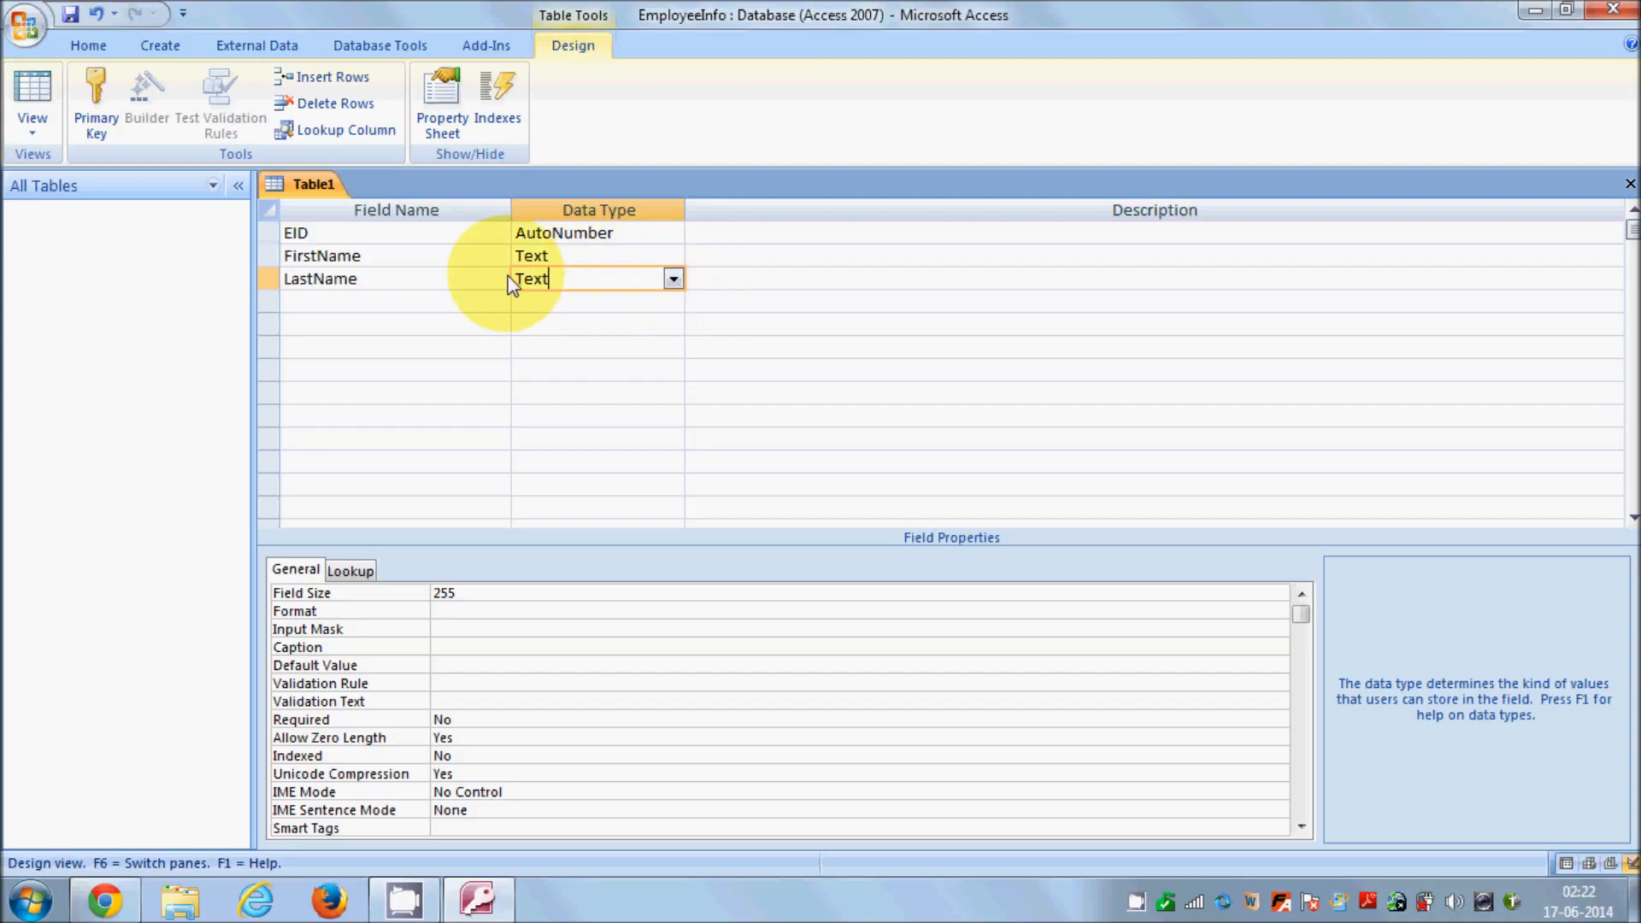
Step: Add a fourth field named DOB with the description "DOB stands for Date of birth"
click(448, 306)
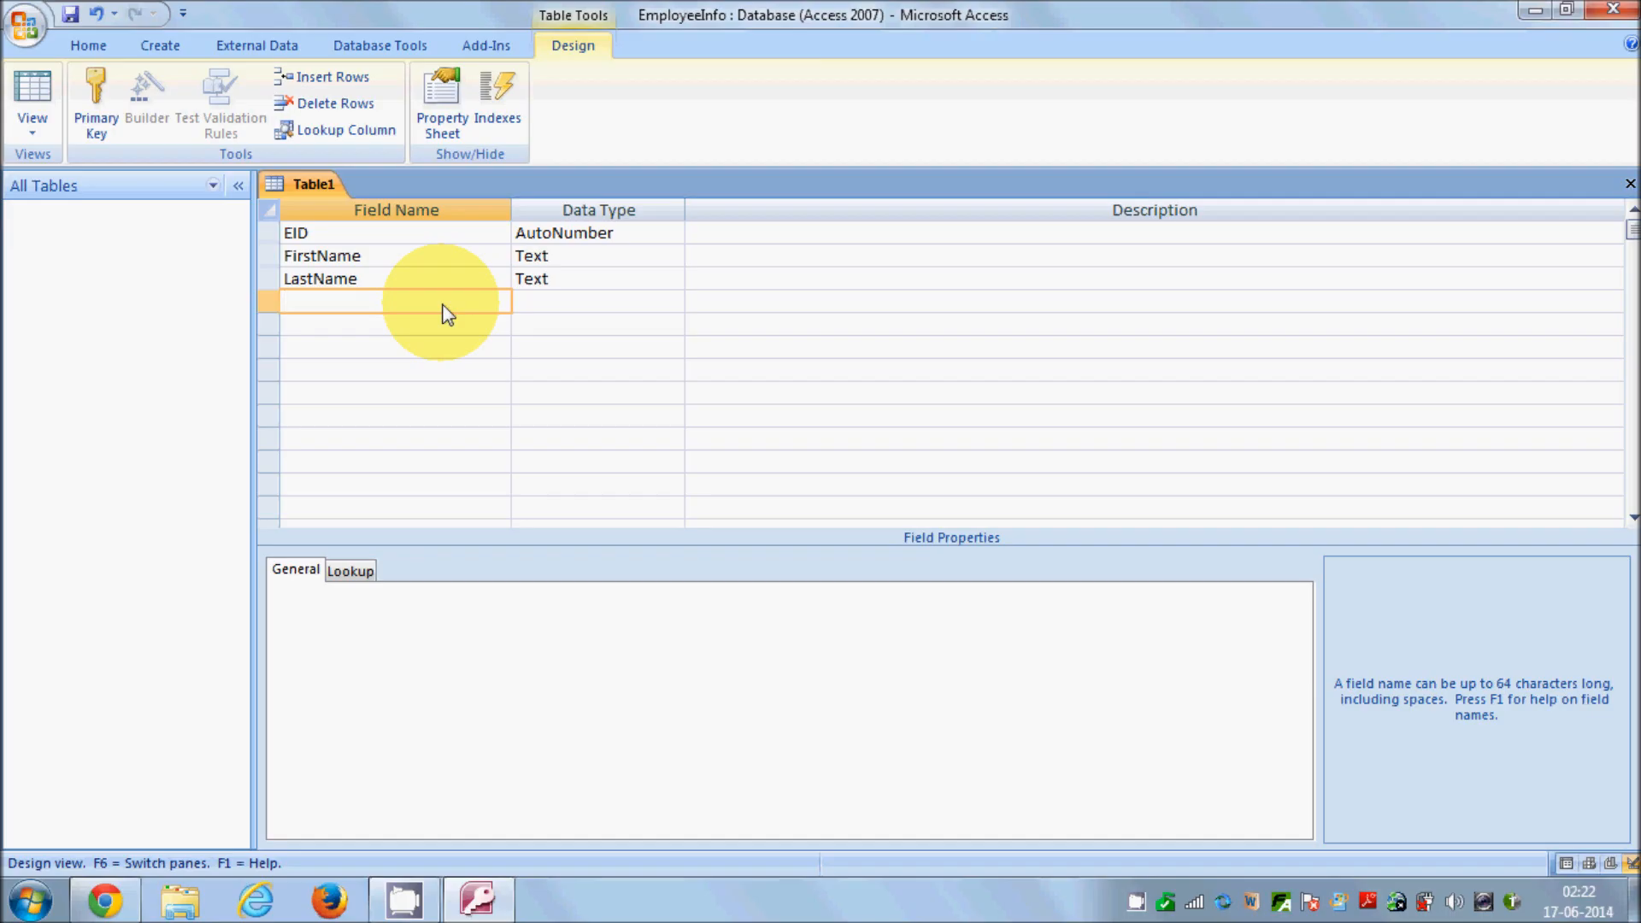
text(DOB)
click(735, 309)
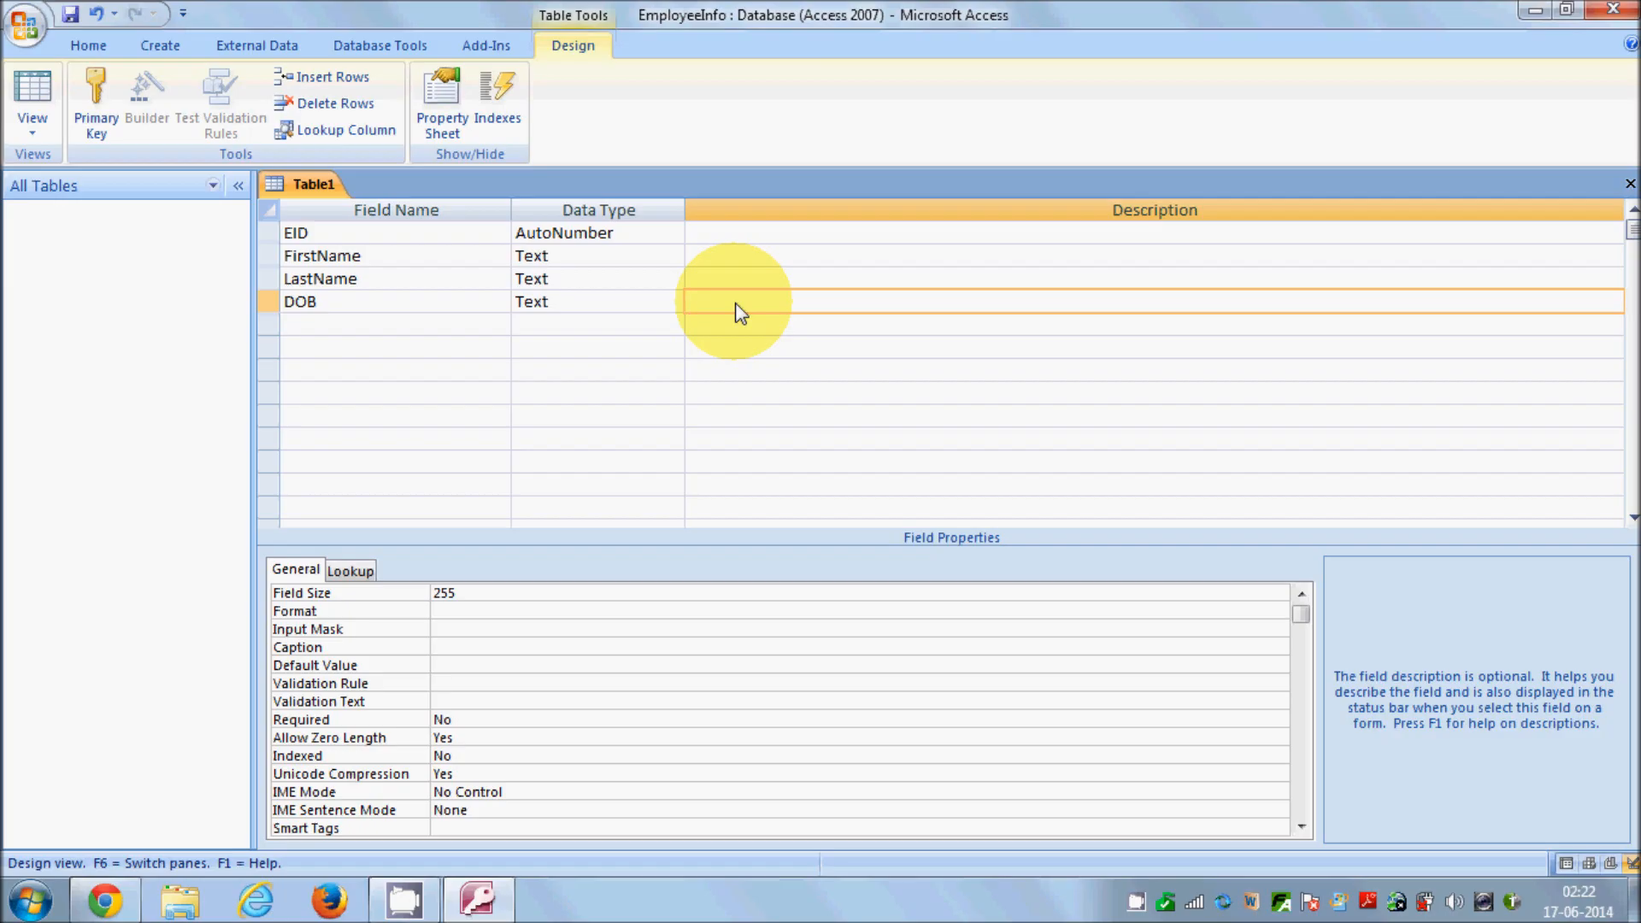
text(DOB stands for Date of birth)
Step: Set the data type of the DOB field to Date/Time
click(548, 304)
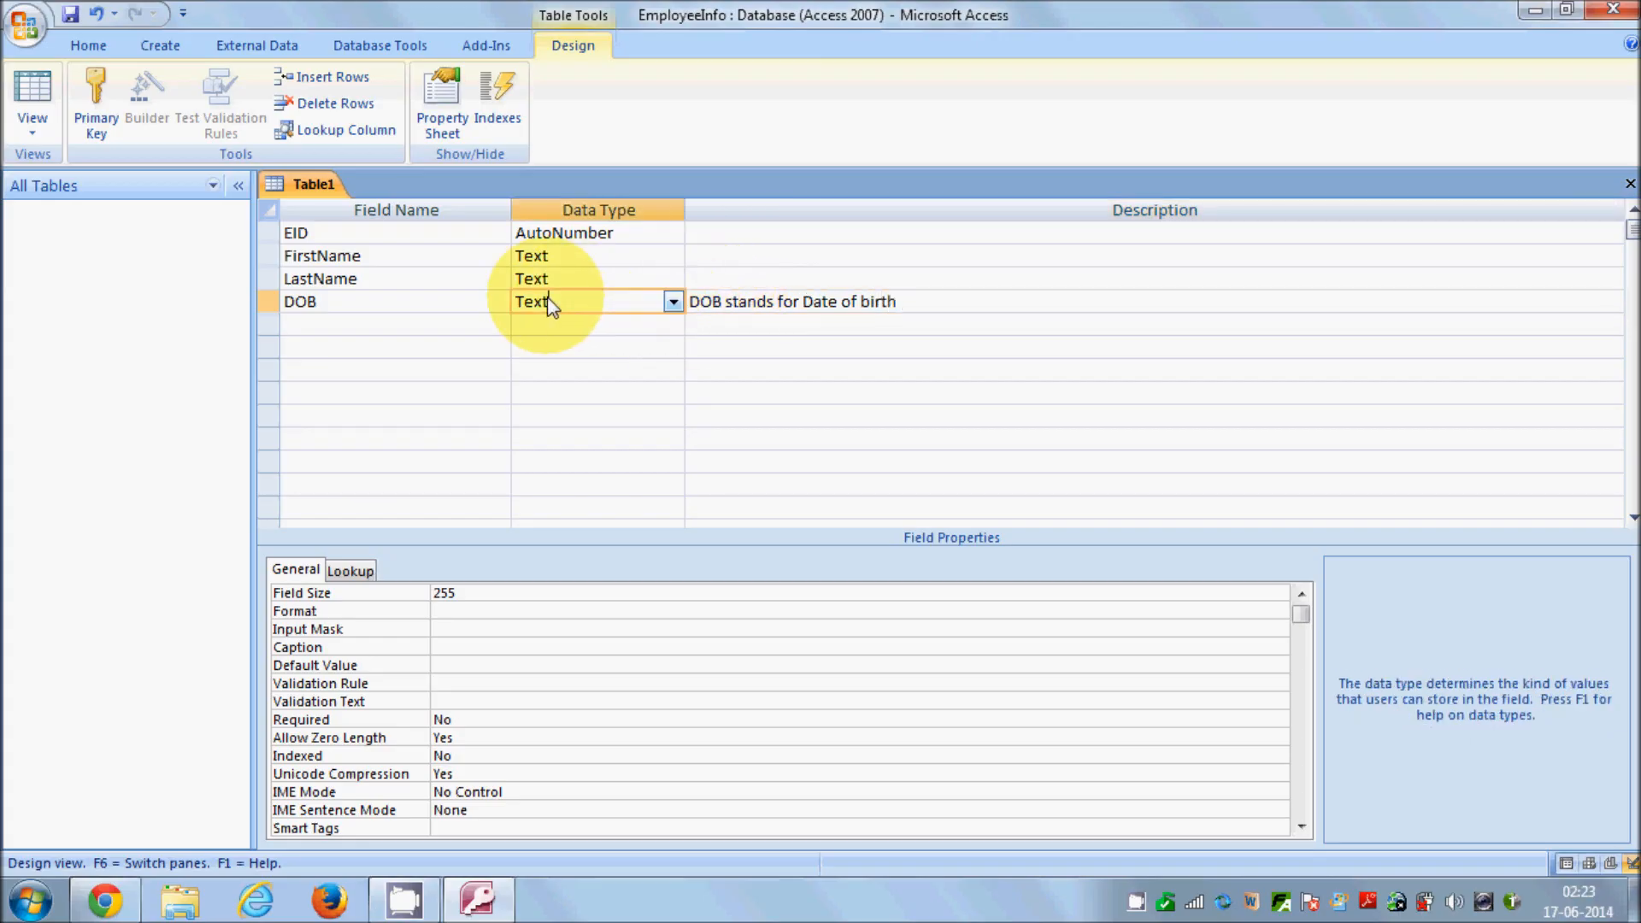
click(674, 302)
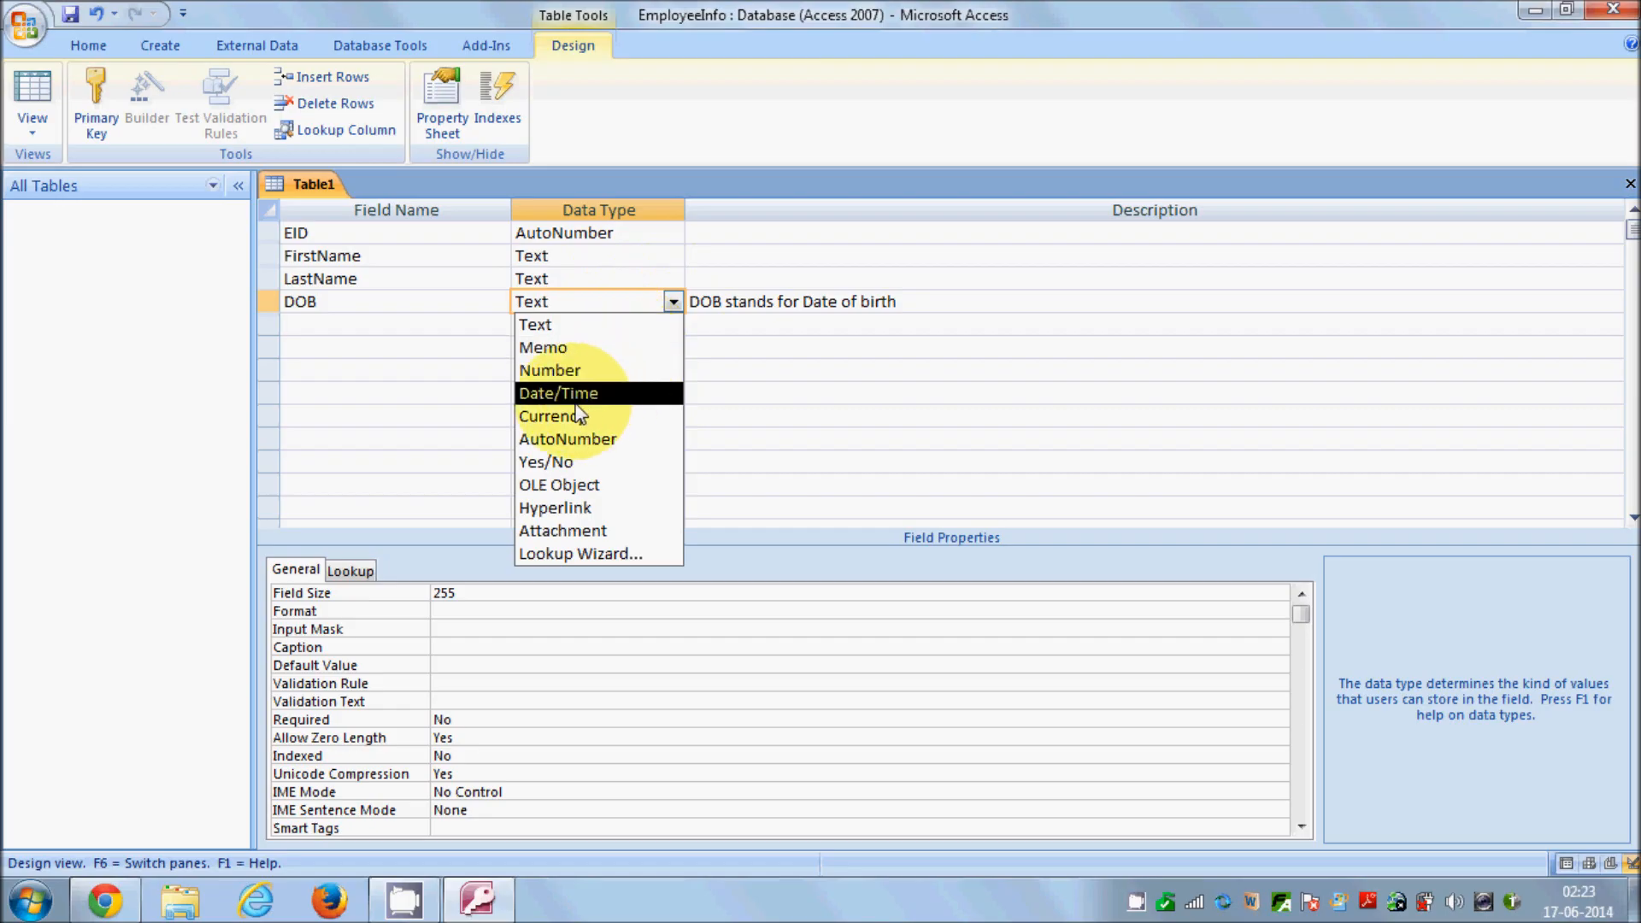
click(554, 393)
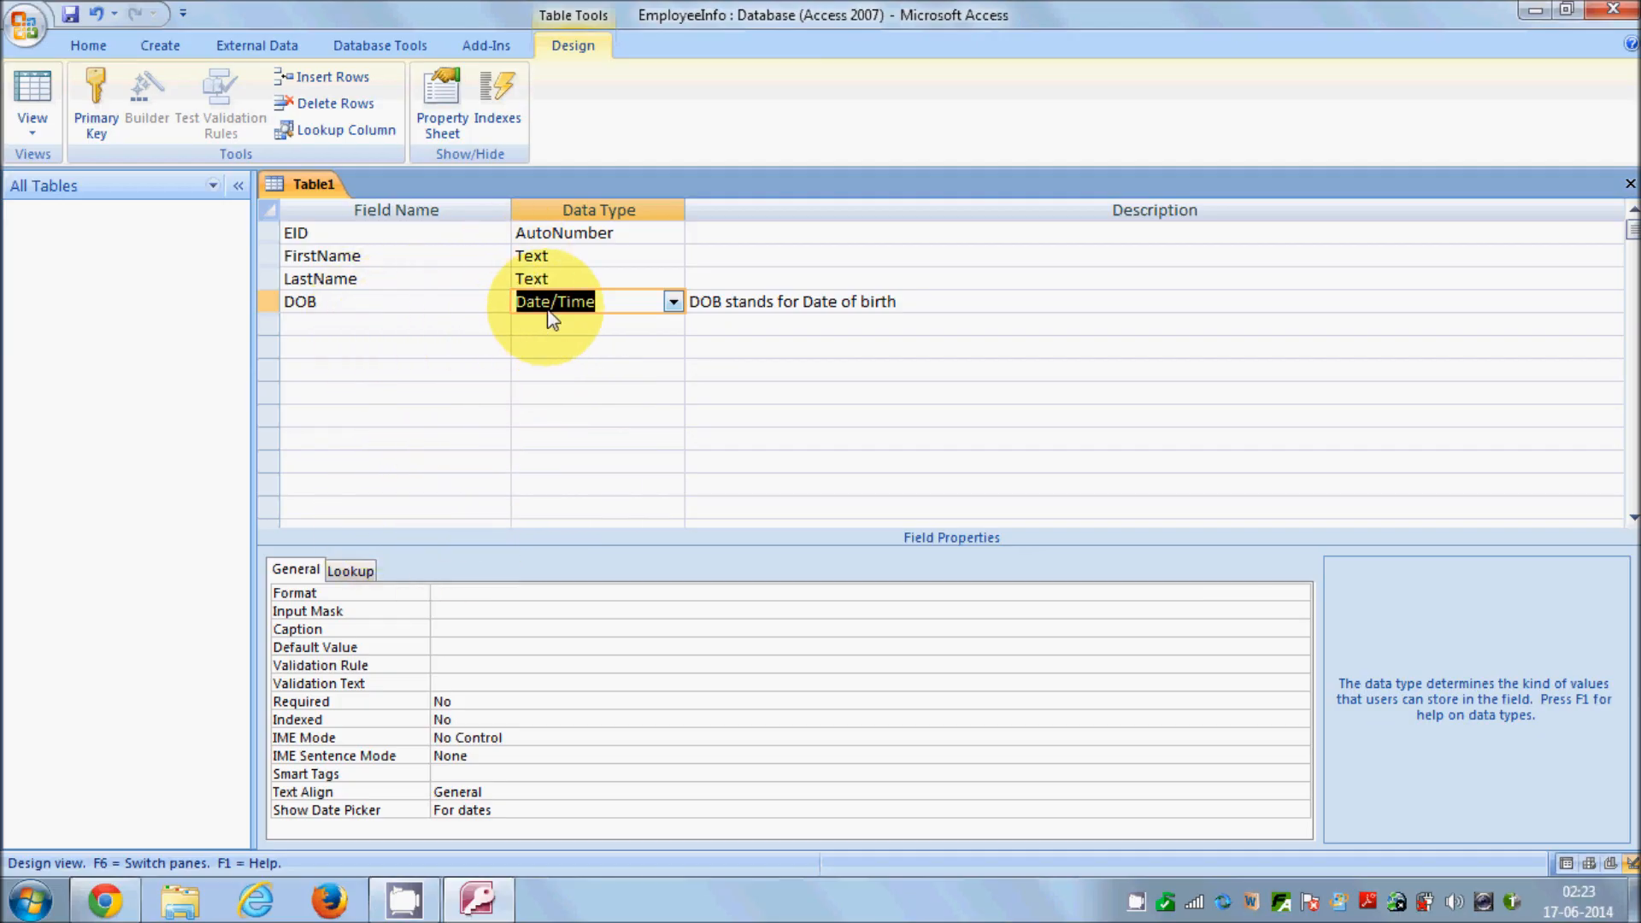
click(473, 303)
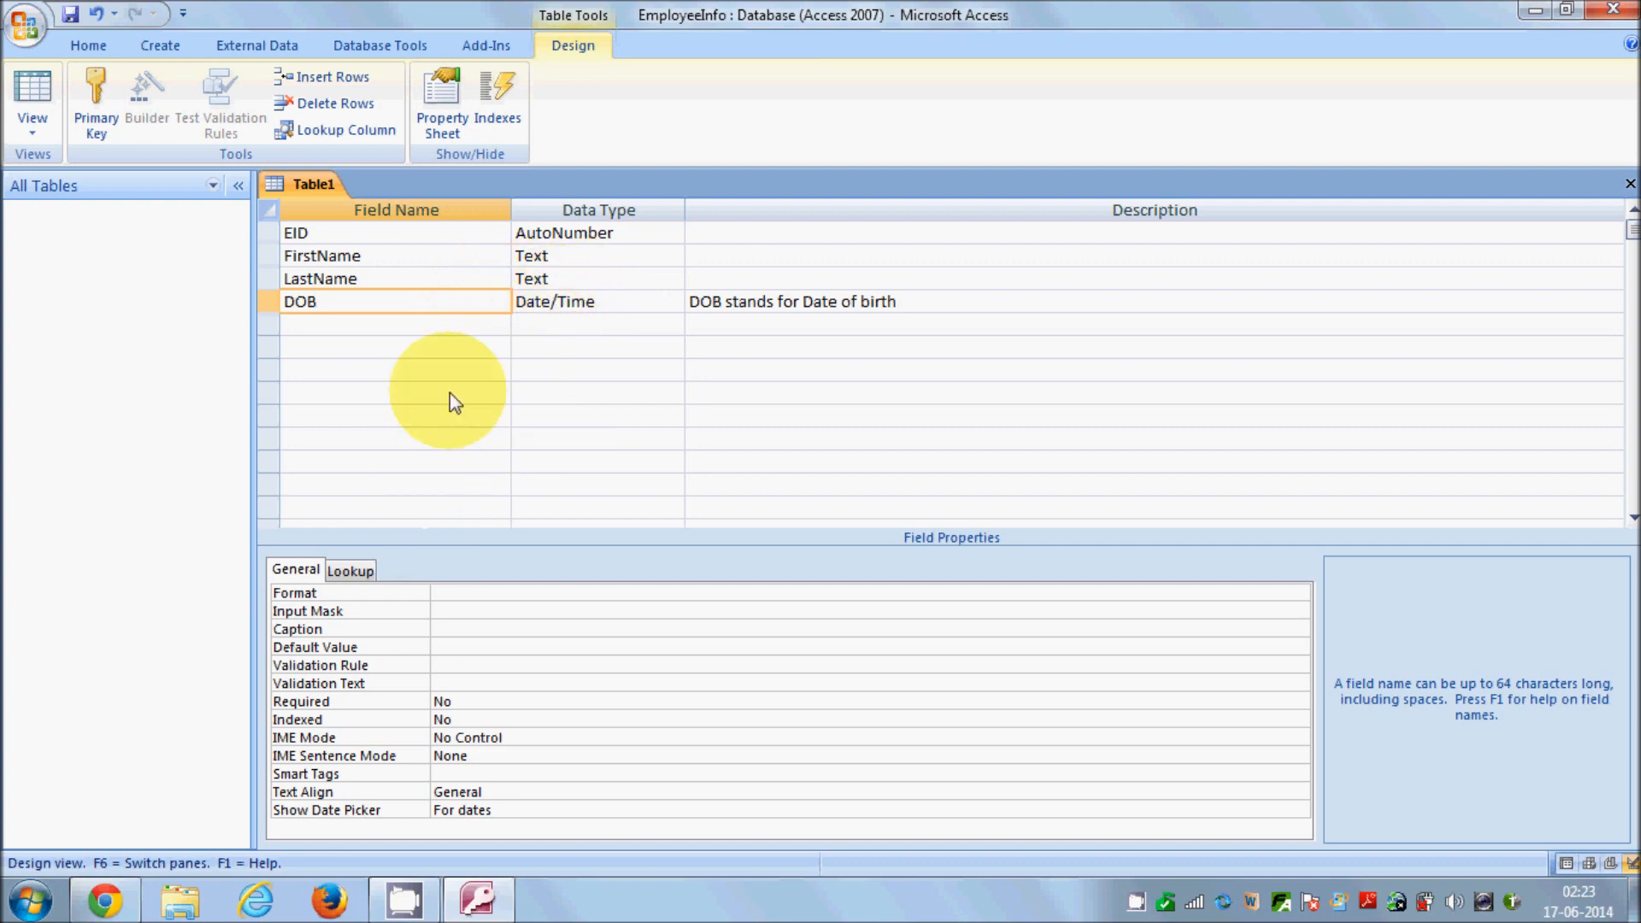
click(457, 303)
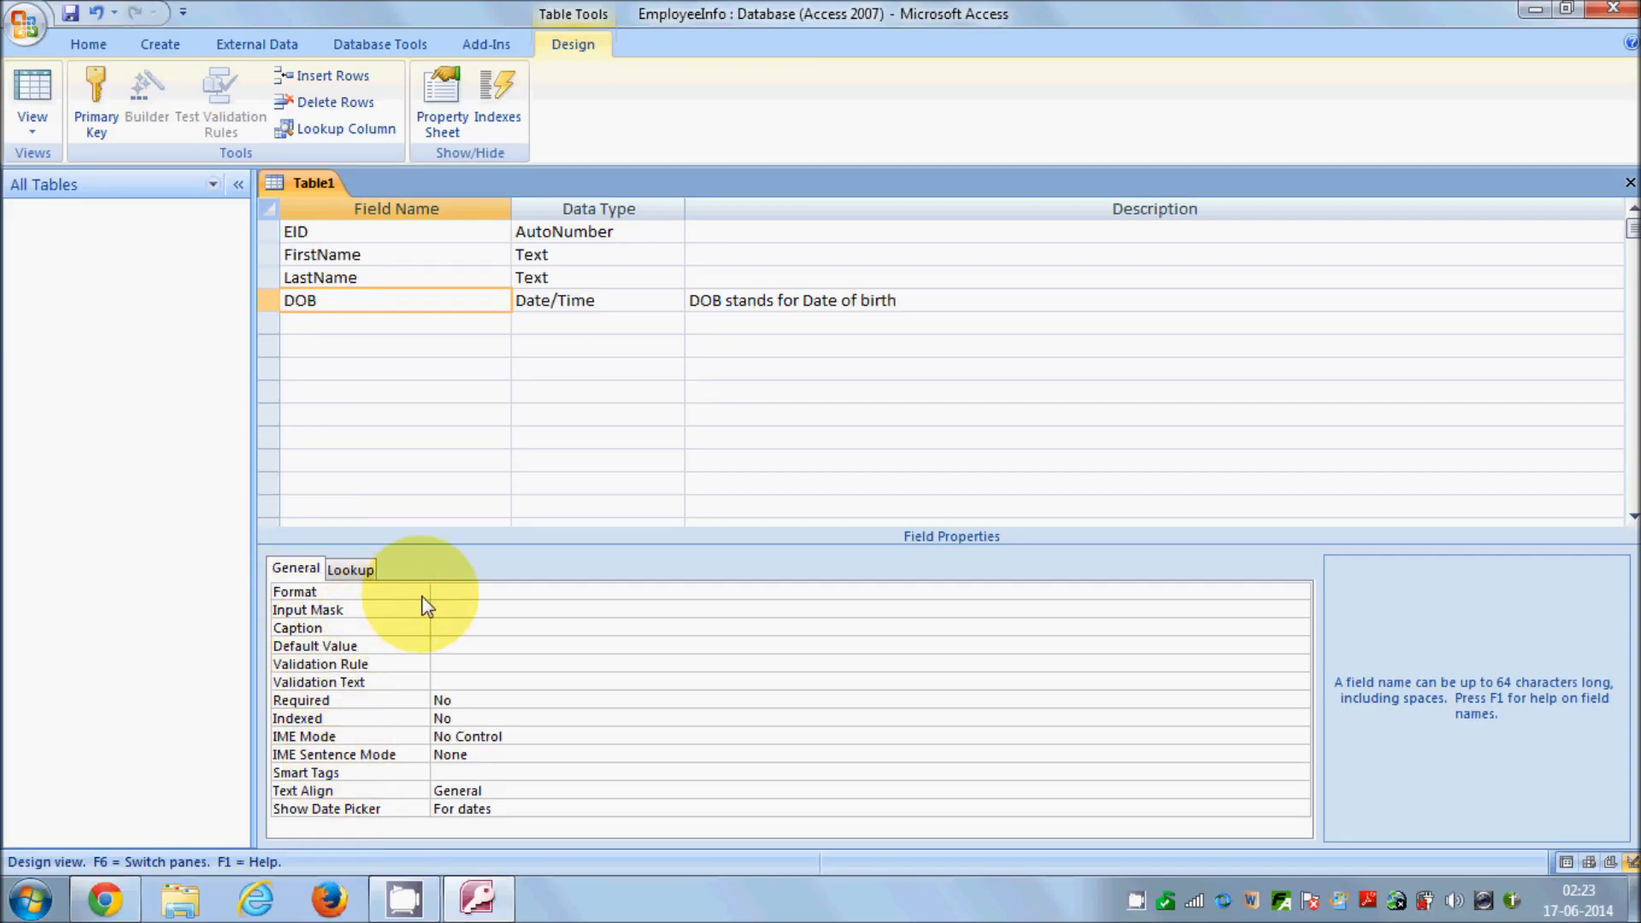
Step: Set the display format of the DOB field to Medium Date
click(456, 594)
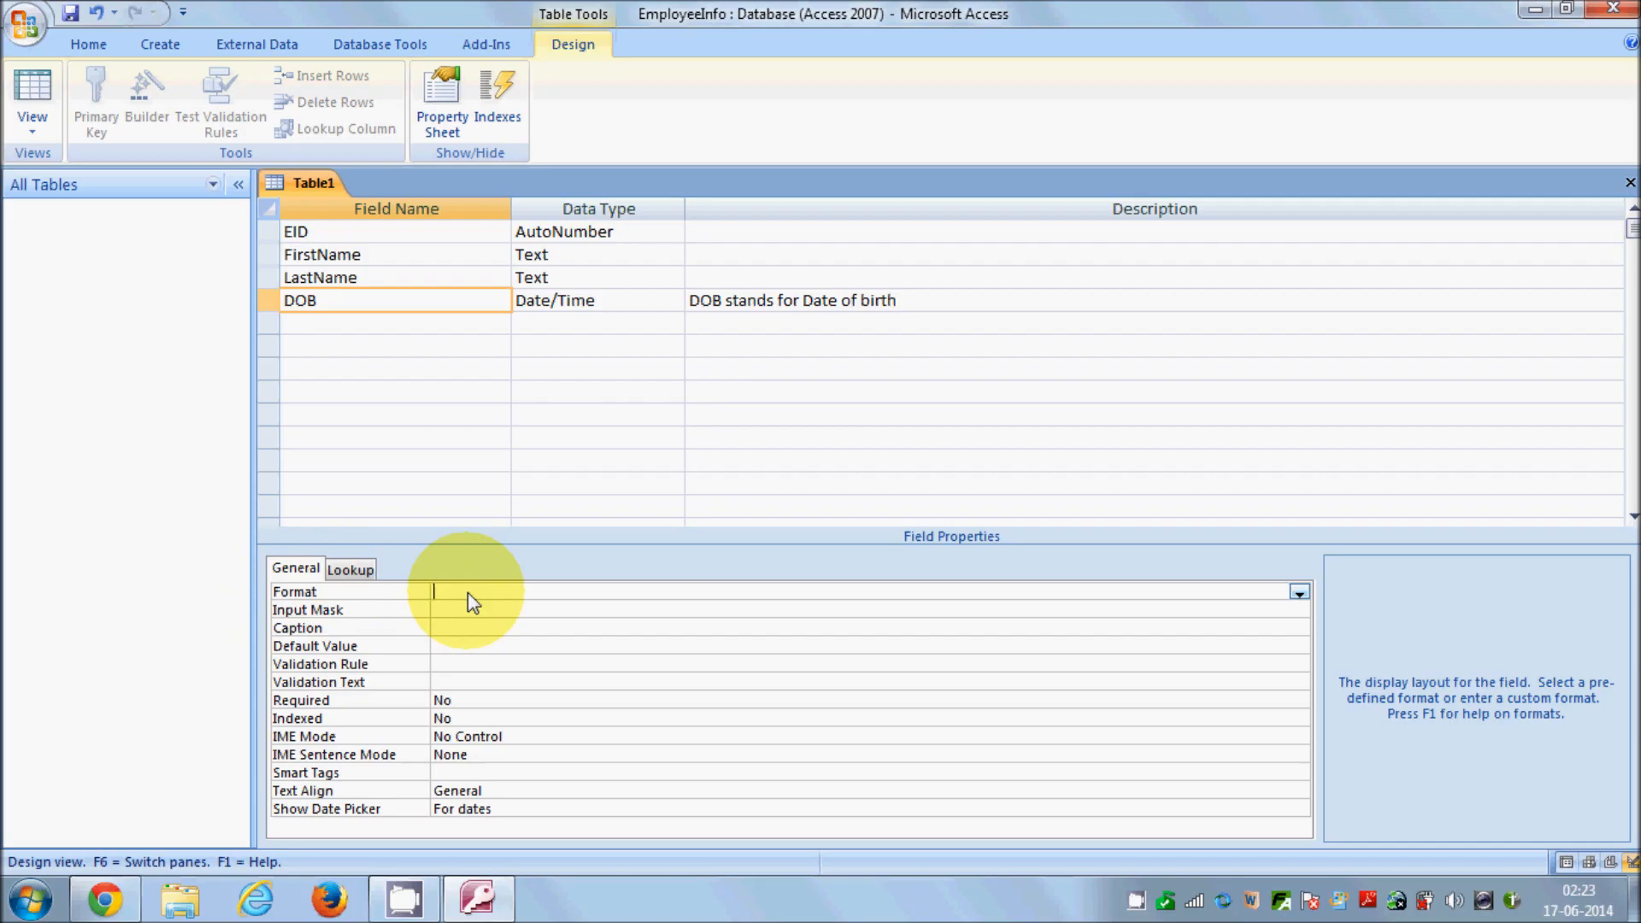
click(1298, 592)
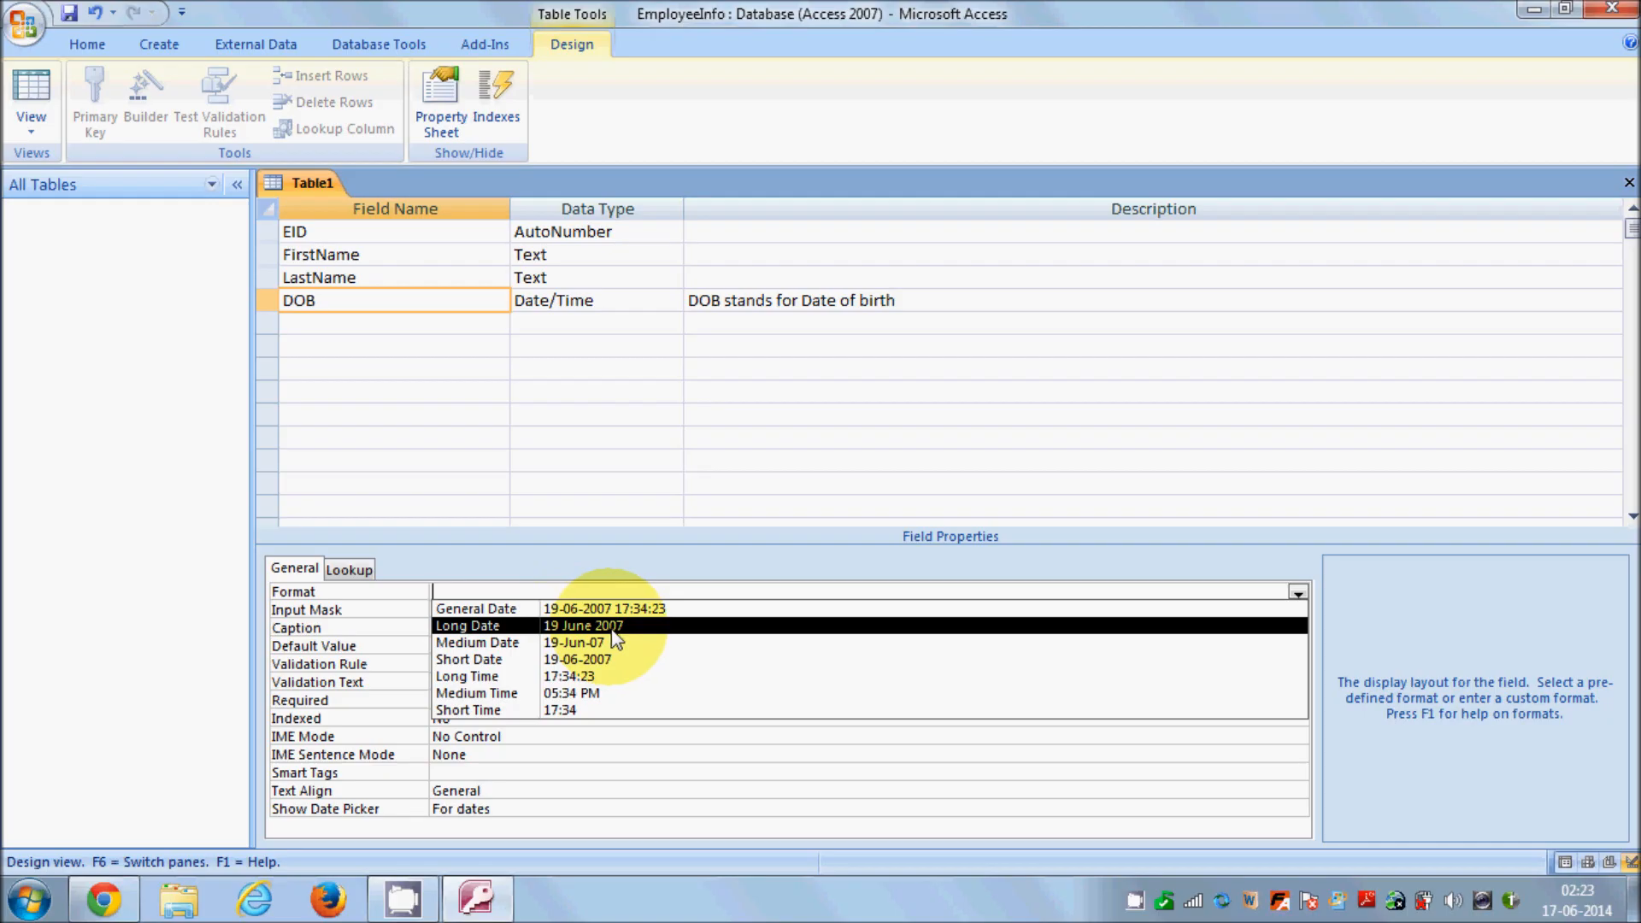
click(568, 645)
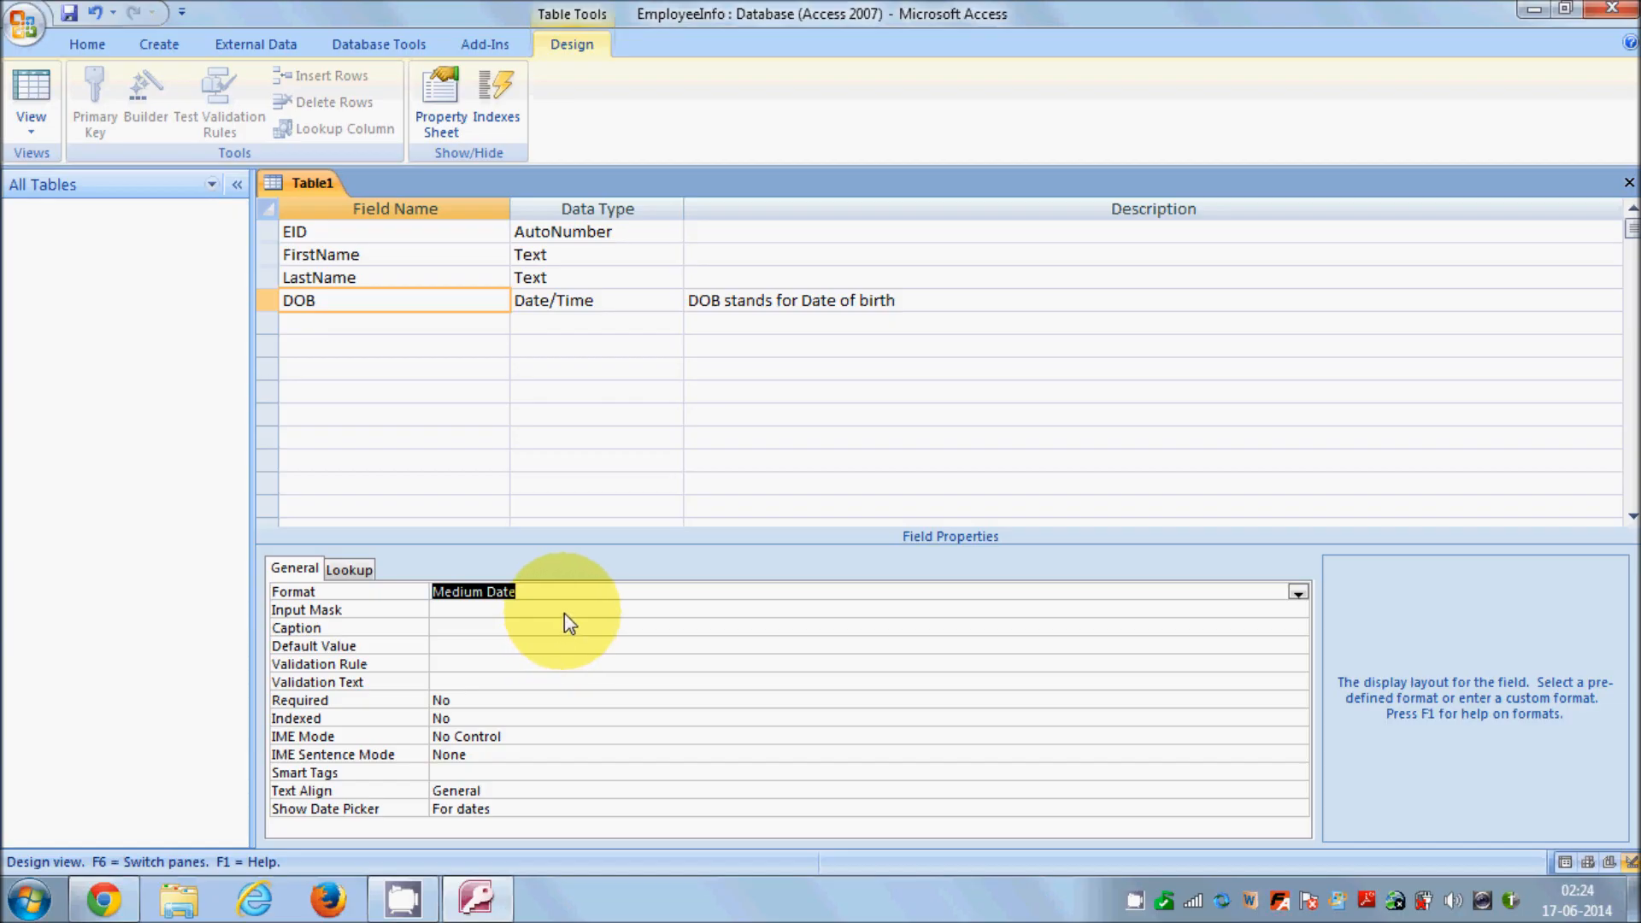
Step: Start the Input Mask Wizard for the DOB field, saving the table as EmployeeData with a primary key created
click(564, 613)
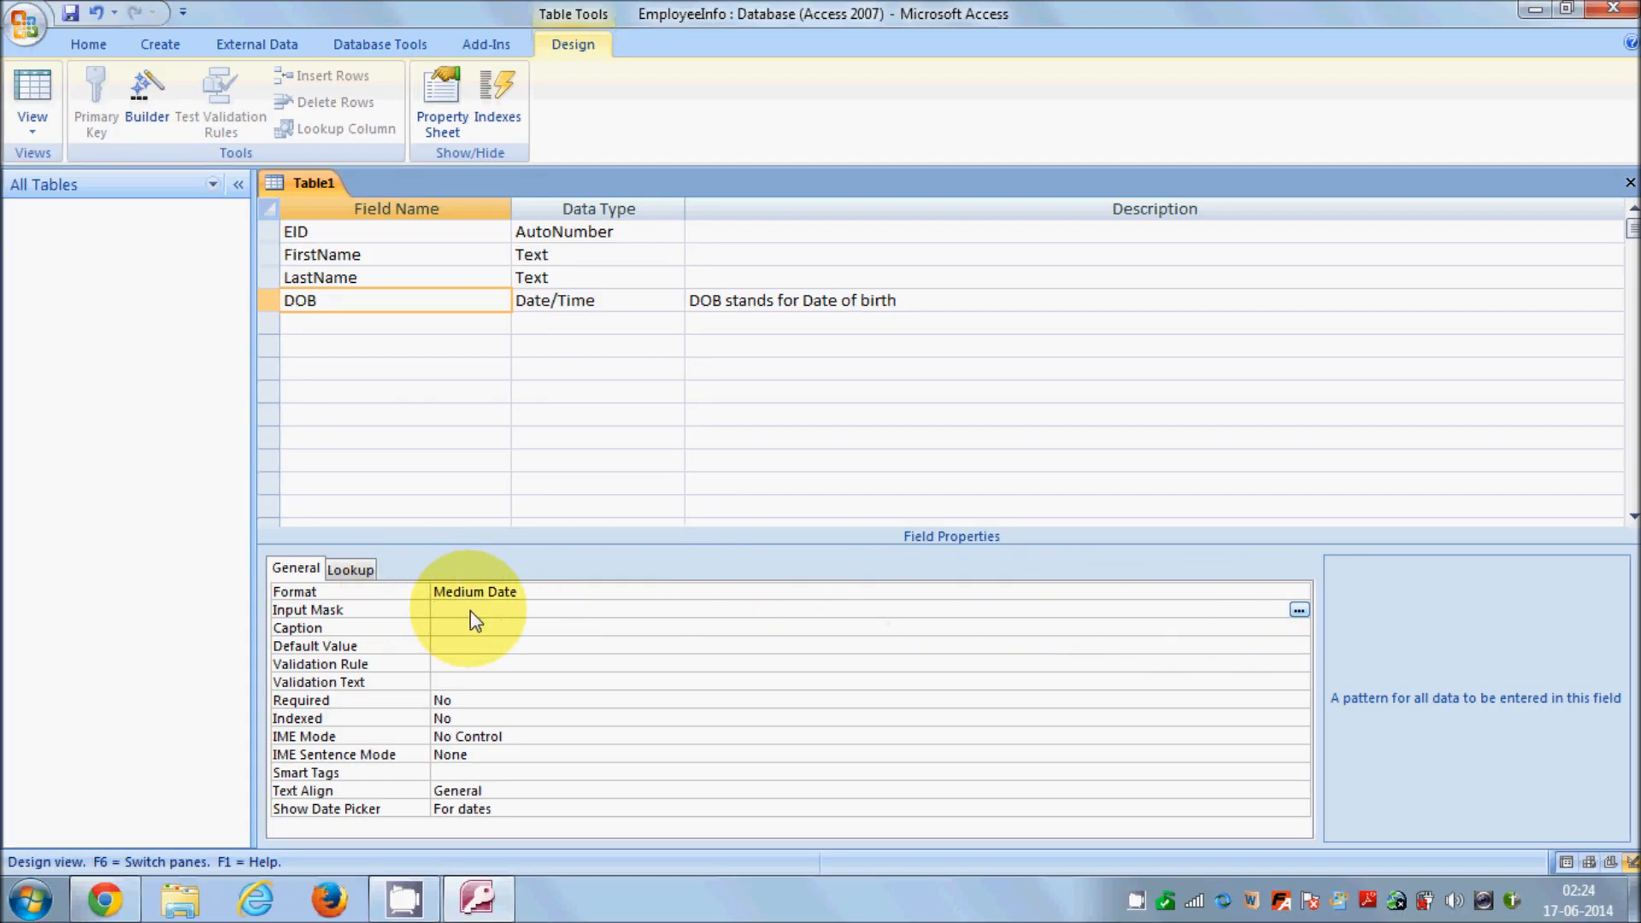
click(1298, 612)
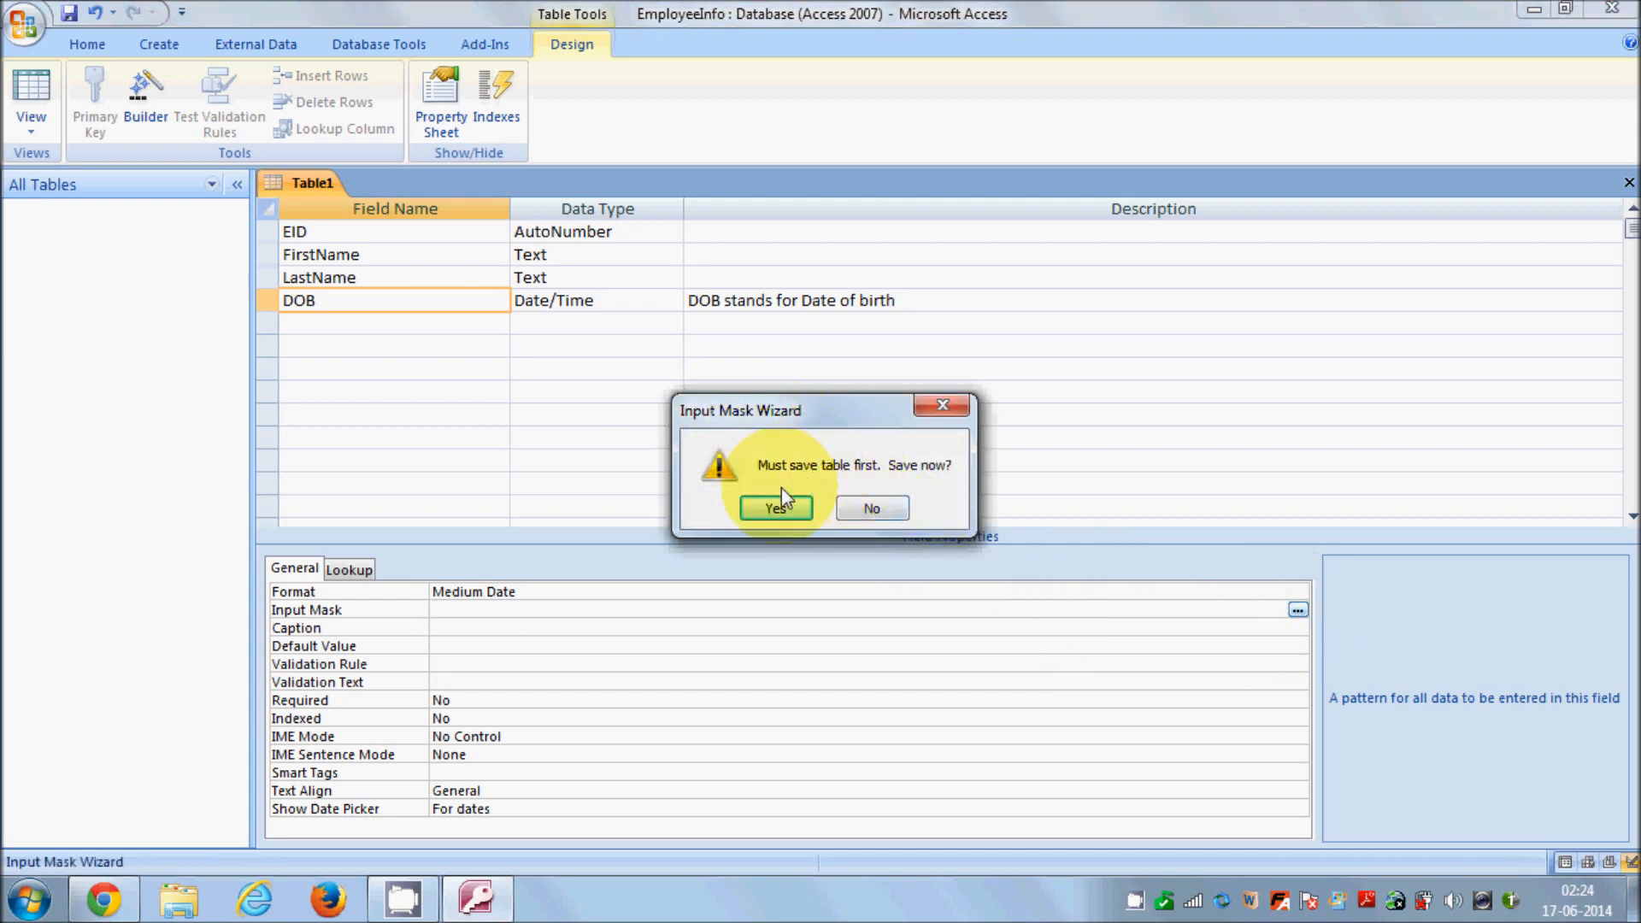
click(770, 508)
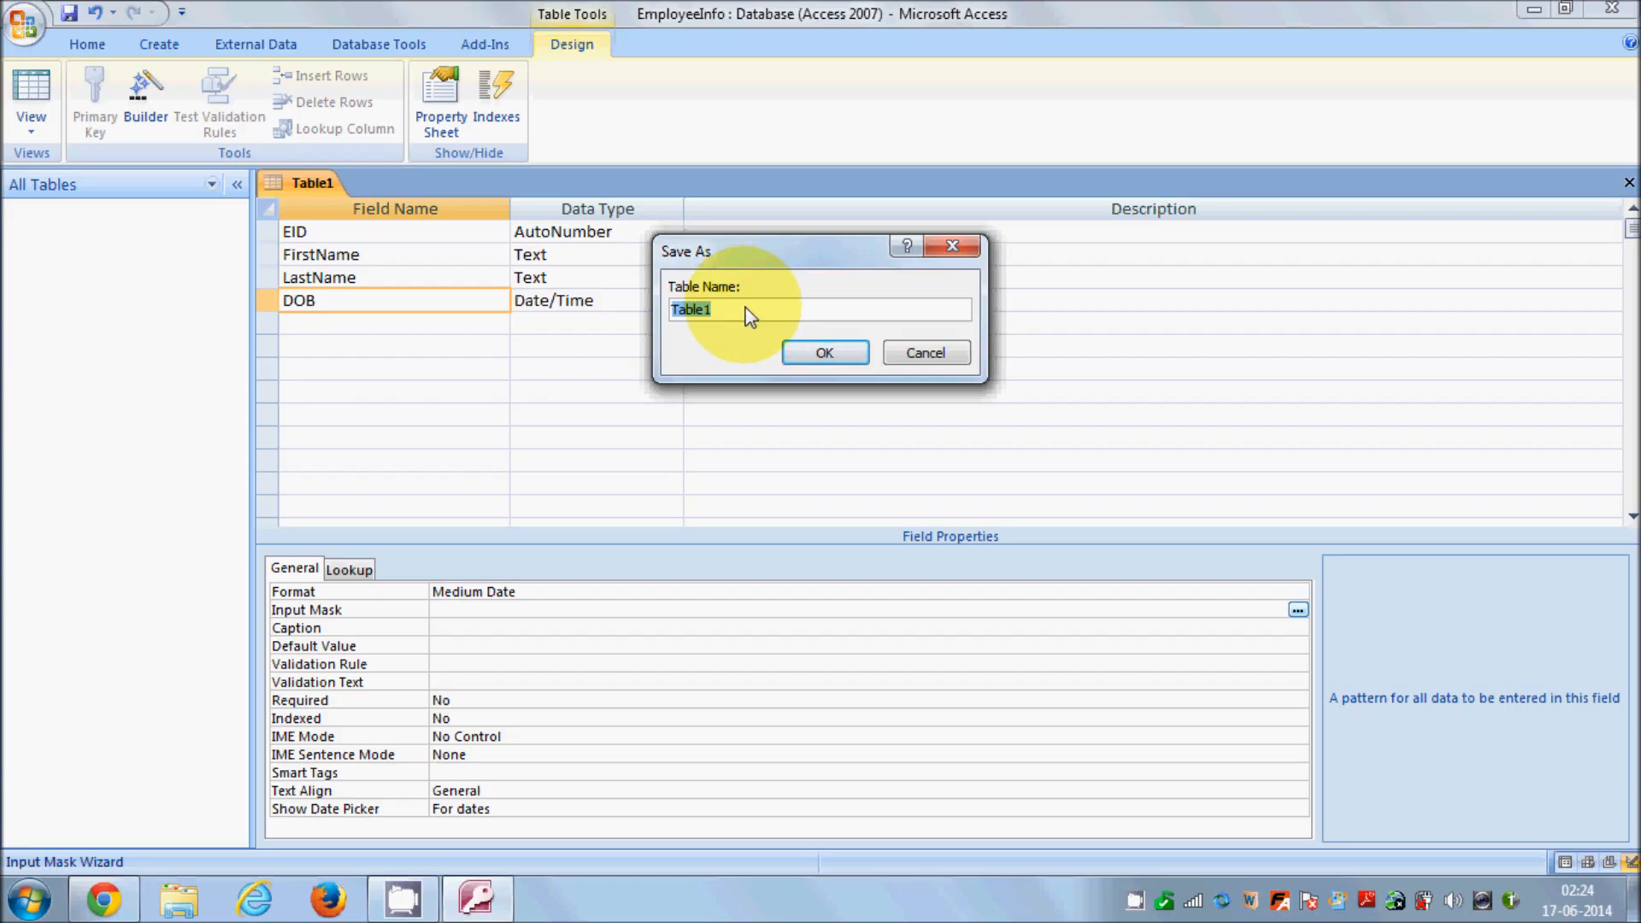
text(EmployeeData)
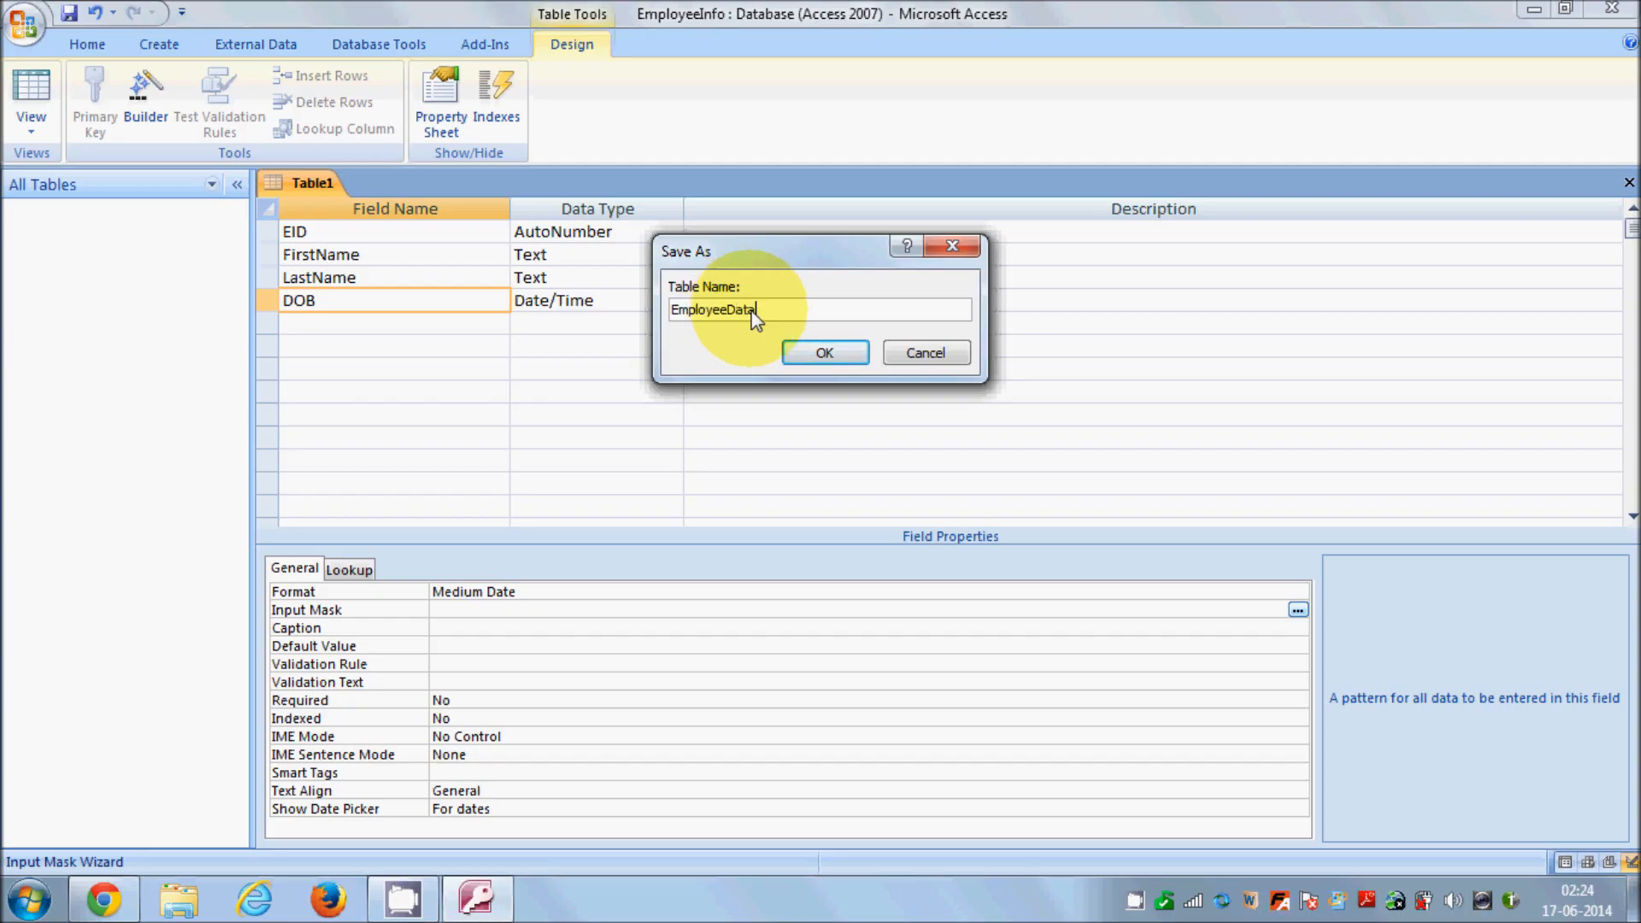
click(805, 352)
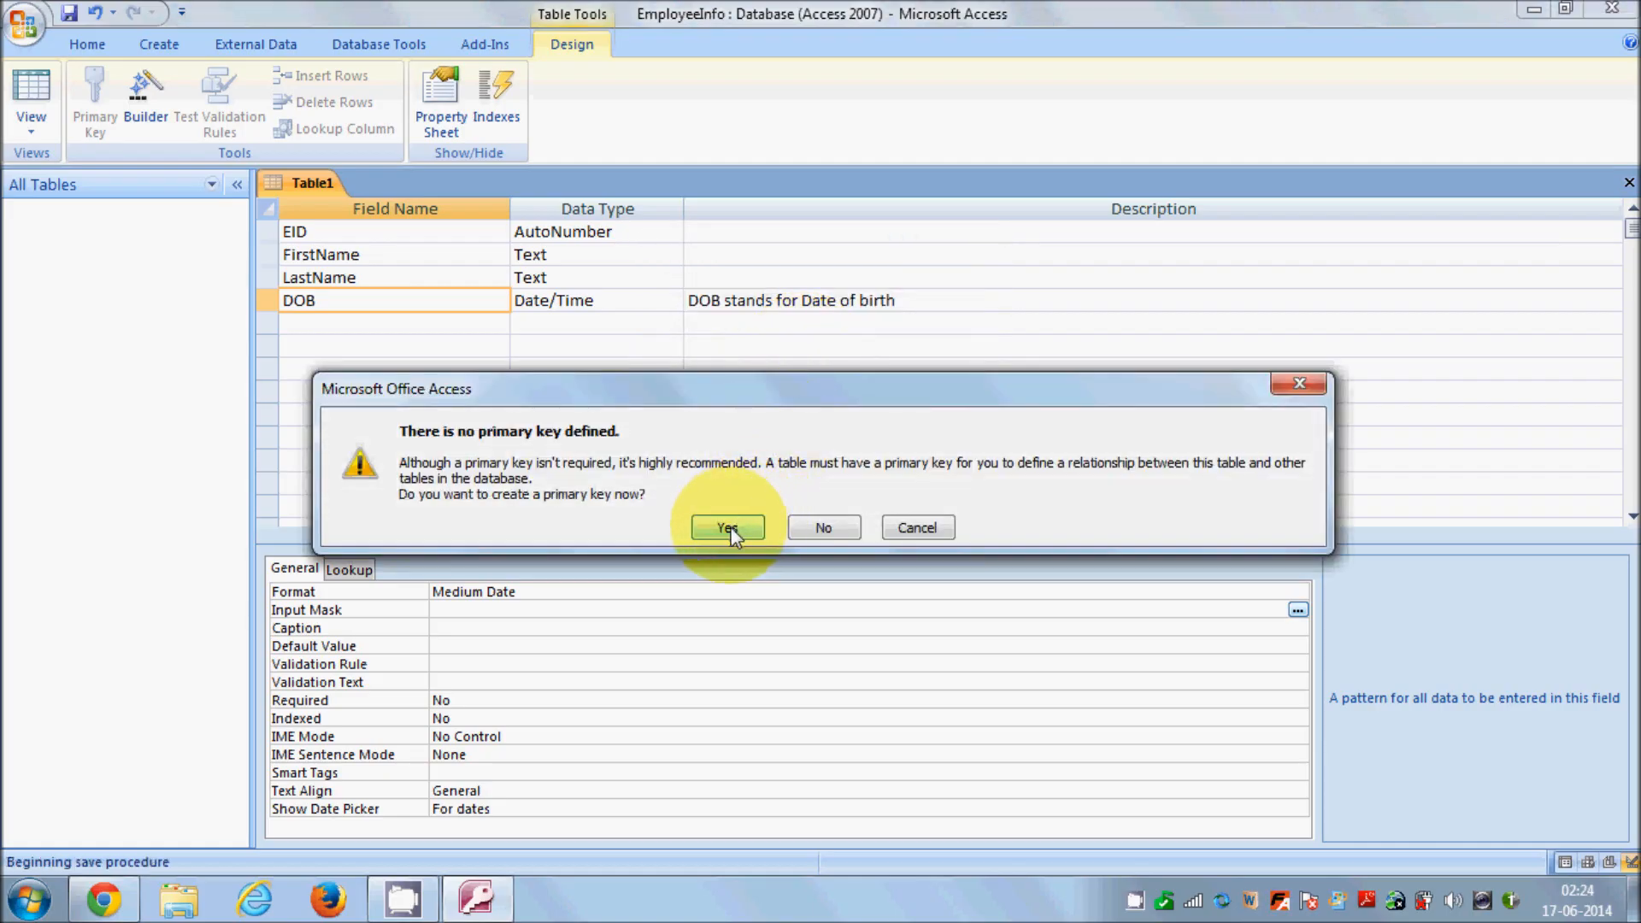
click(728, 528)
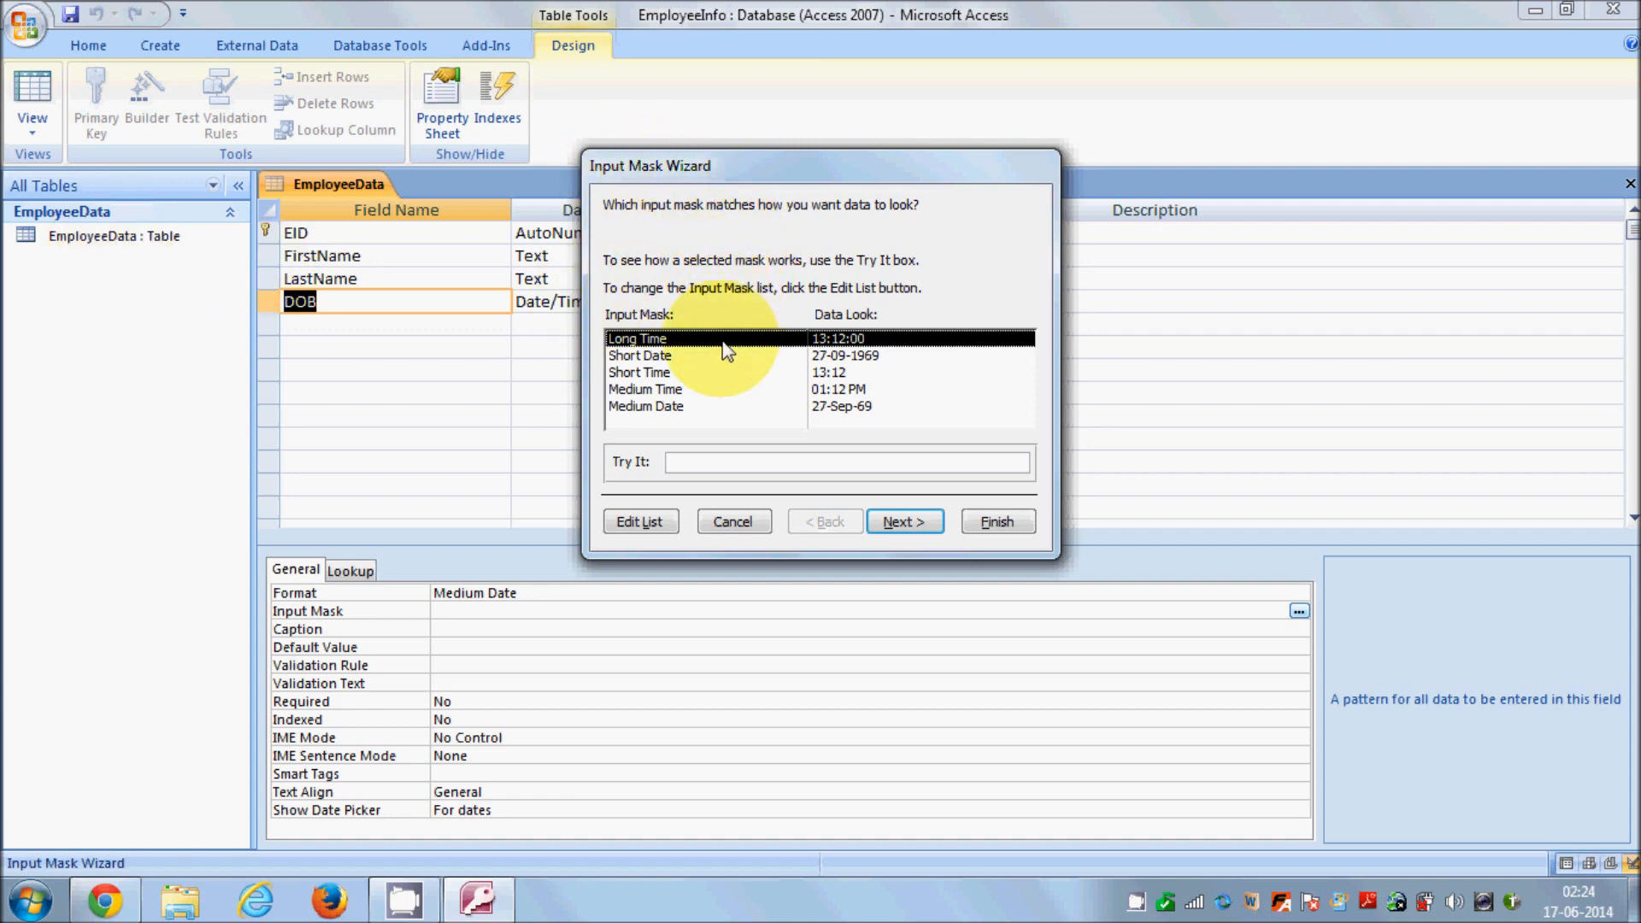
Step: Choose the Medium Date input mask for the DOB field and finish the wizard
click(827, 407)
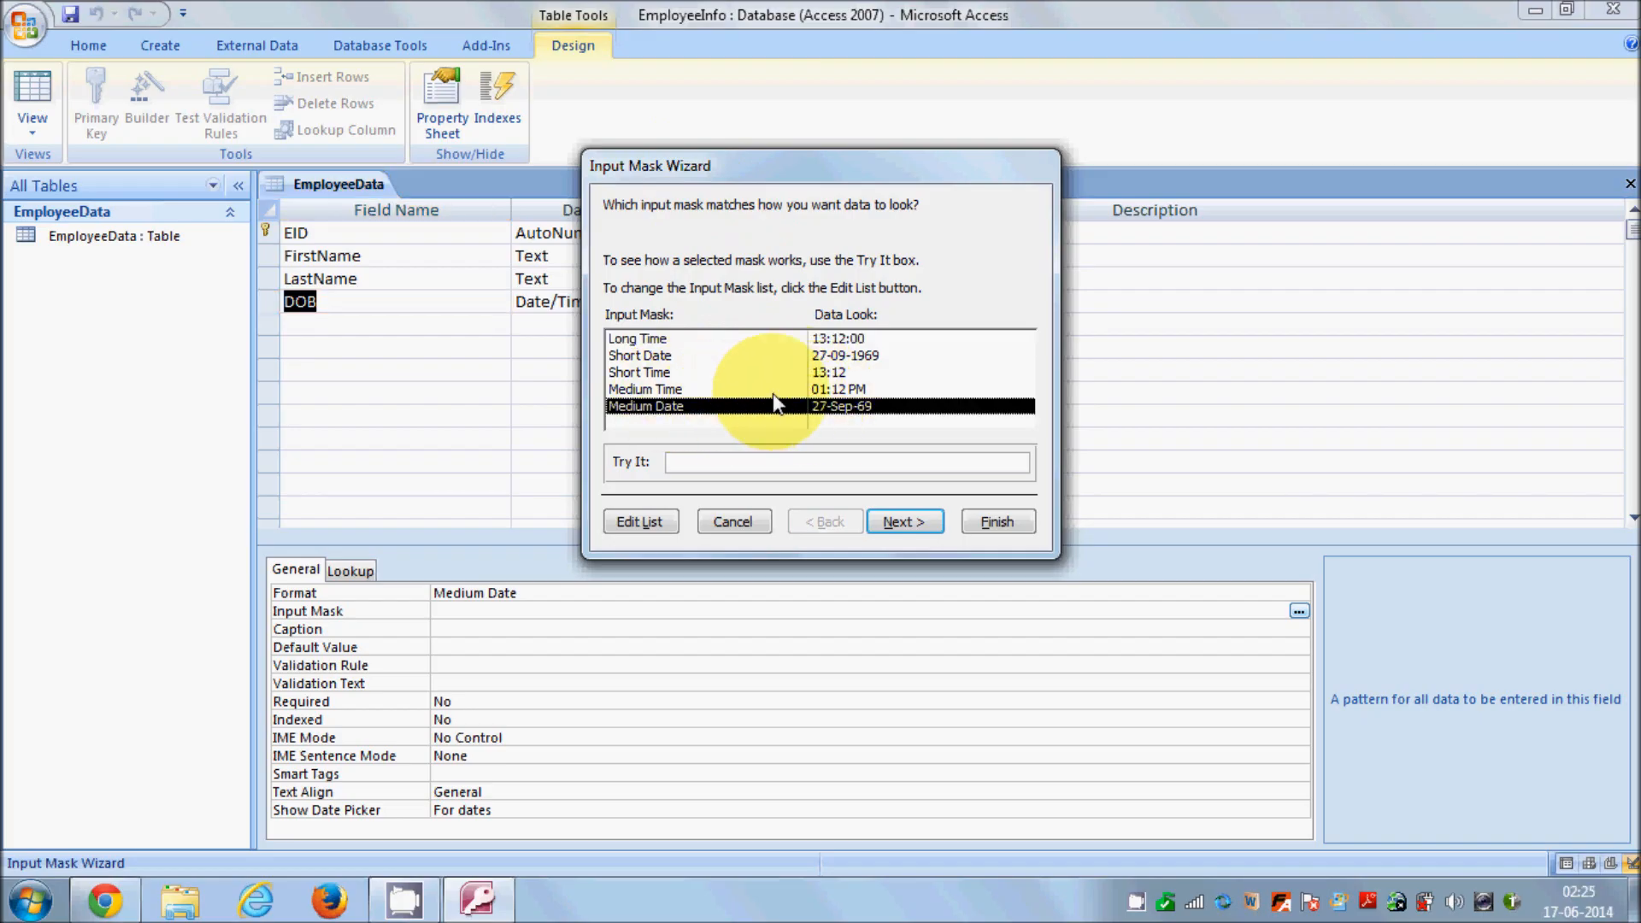
click(831, 391)
click(833, 374)
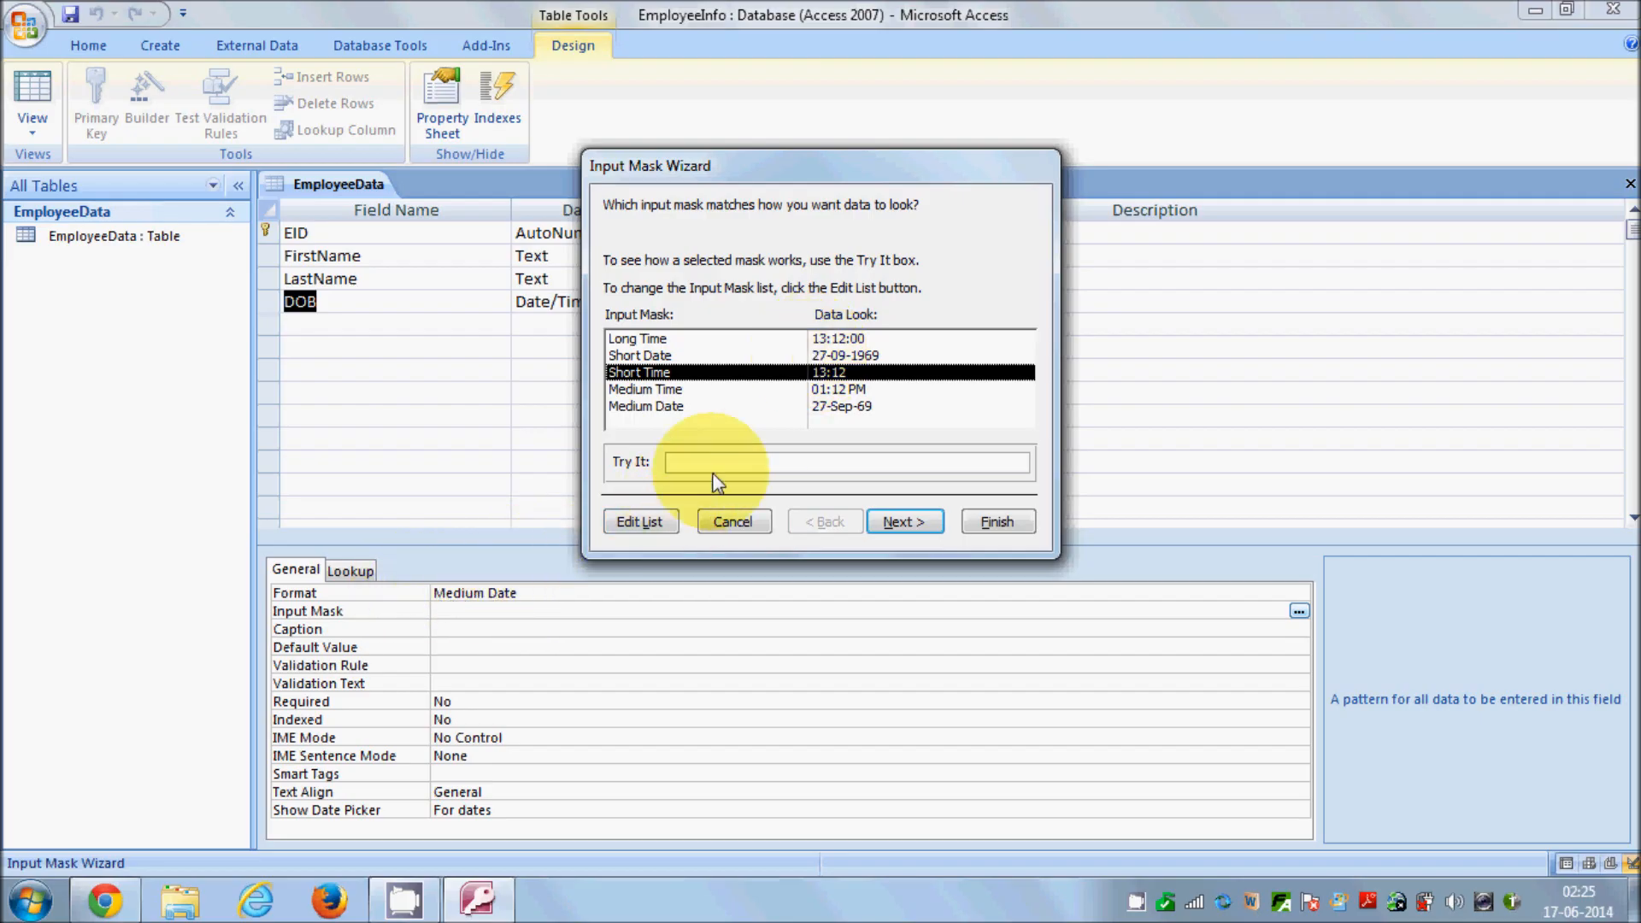
click(689, 407)
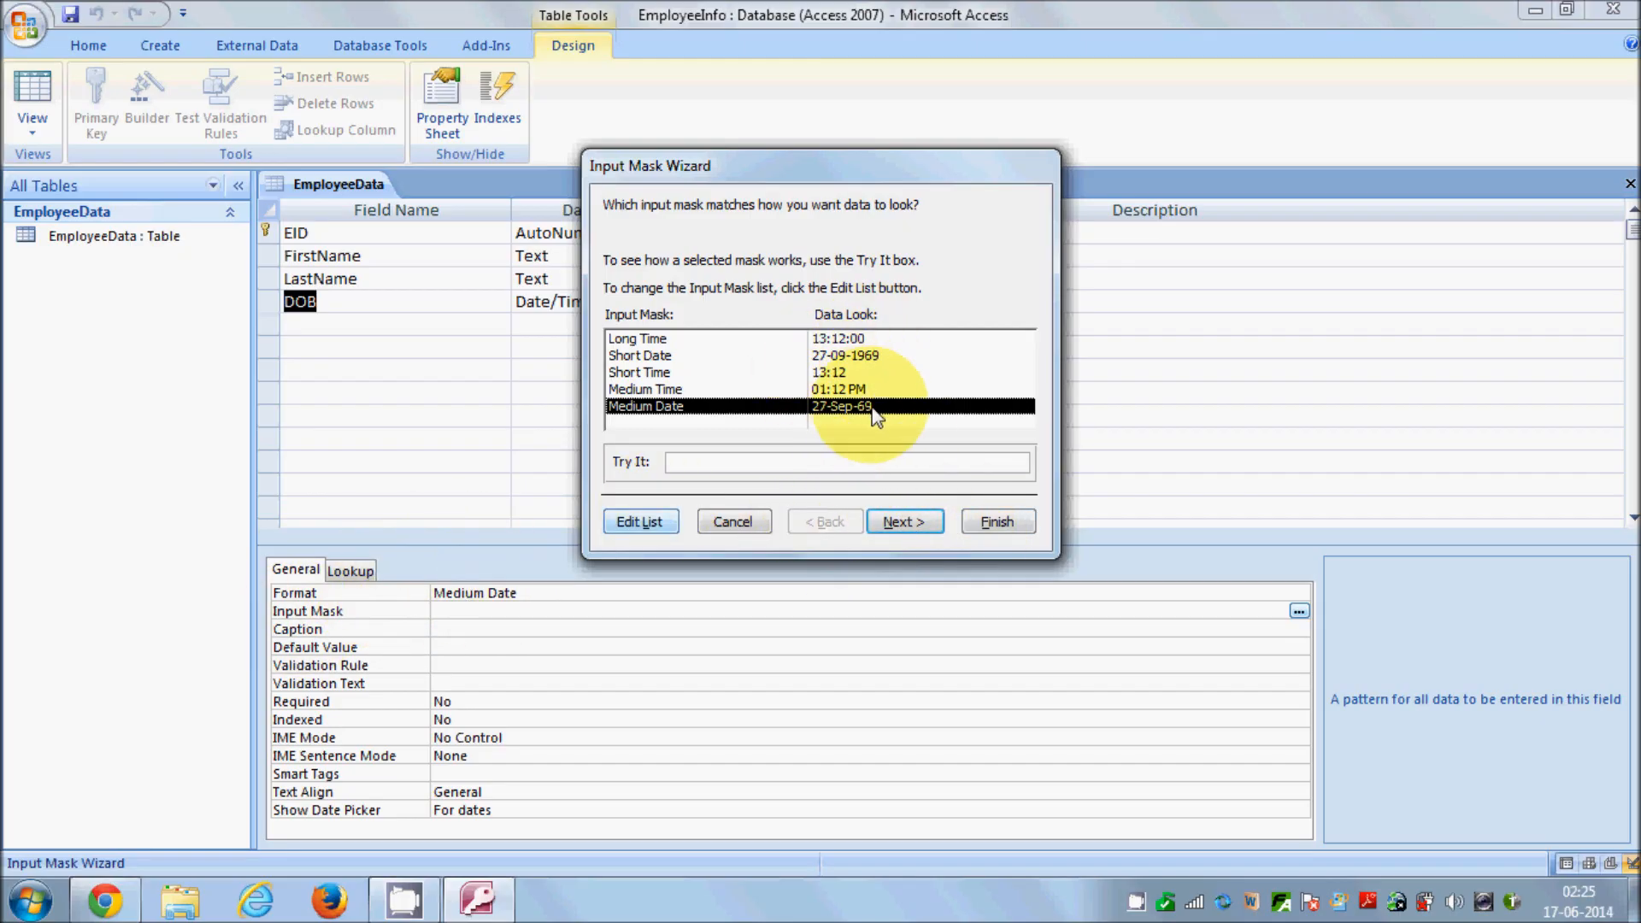
click(996, 523)
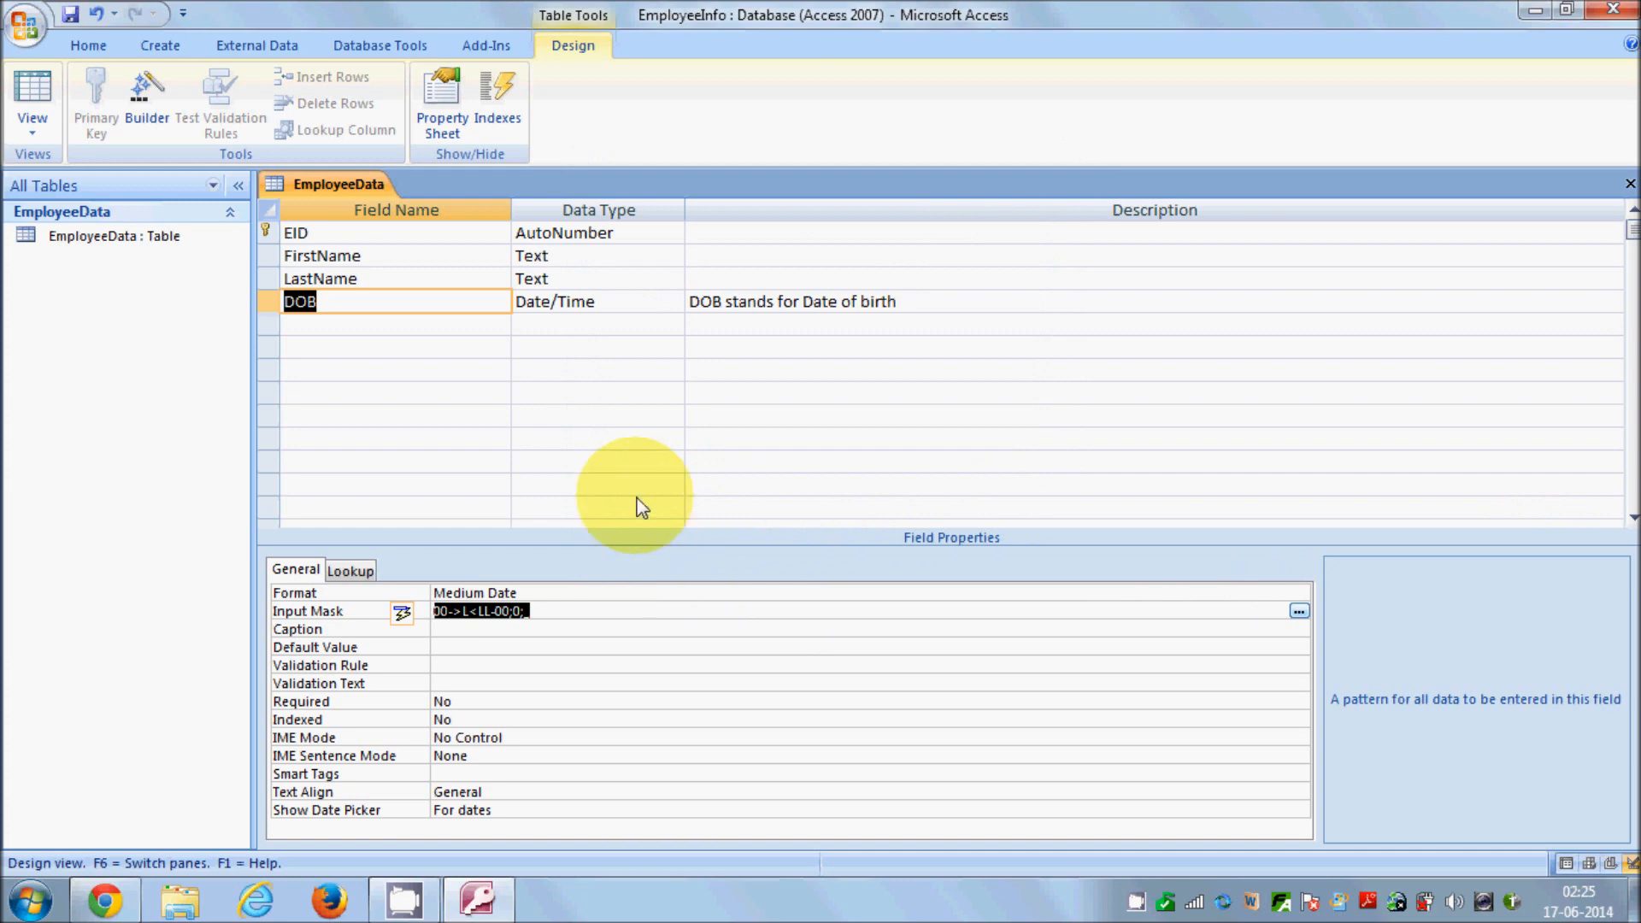
Step: Add a fifth field named Country with the Text data type and the default value USA
click(458, 326)
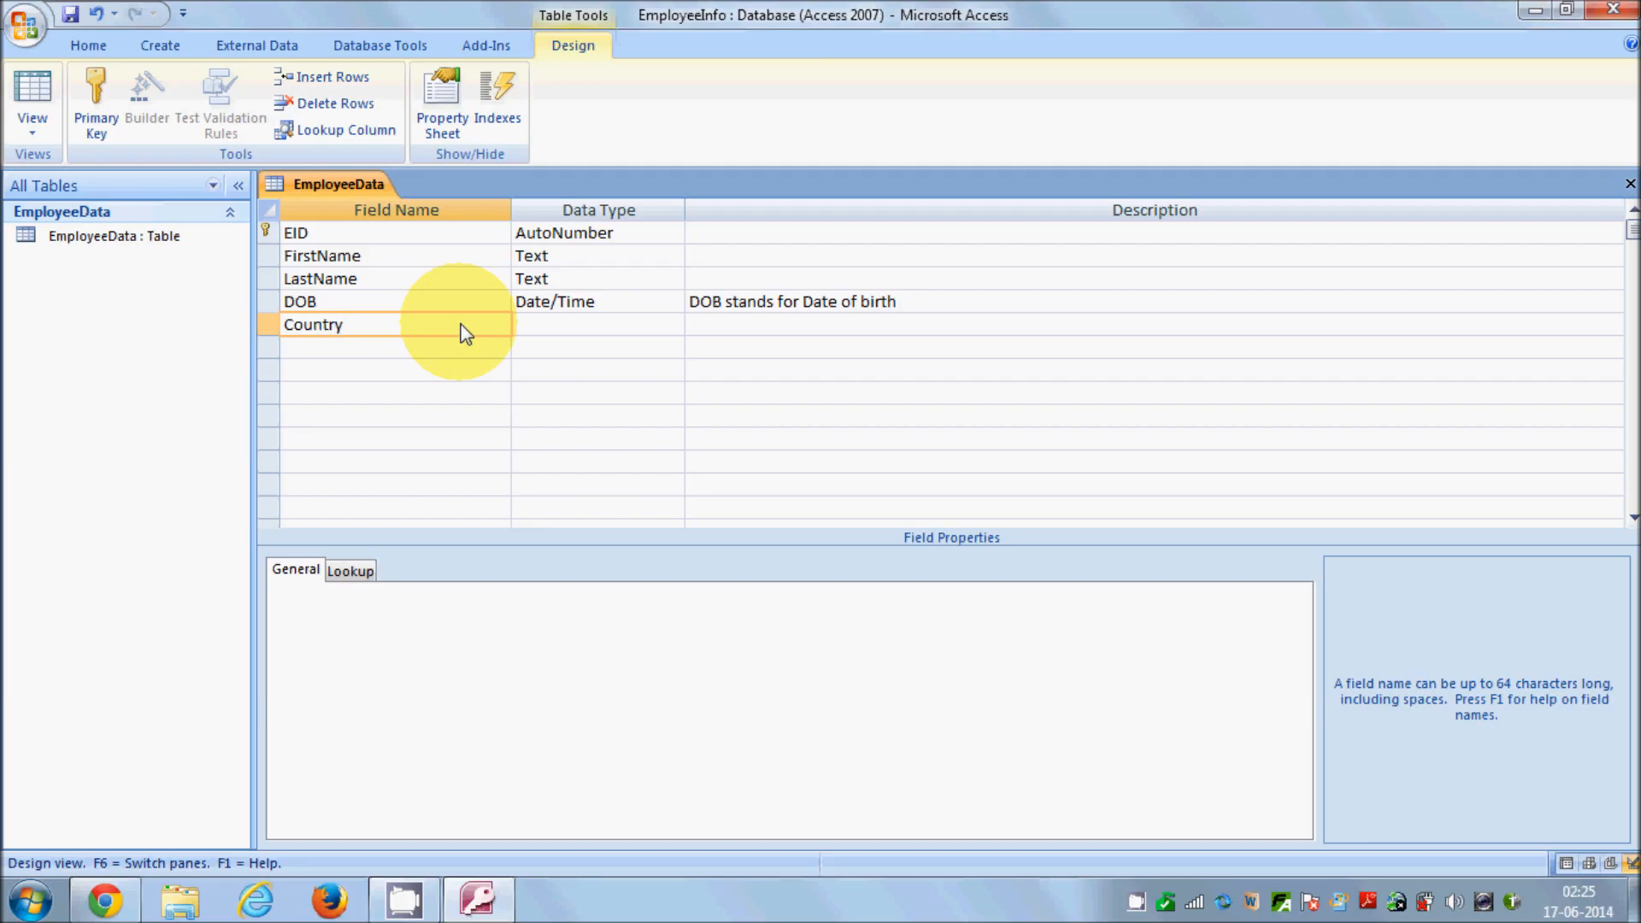
click(562, 332)
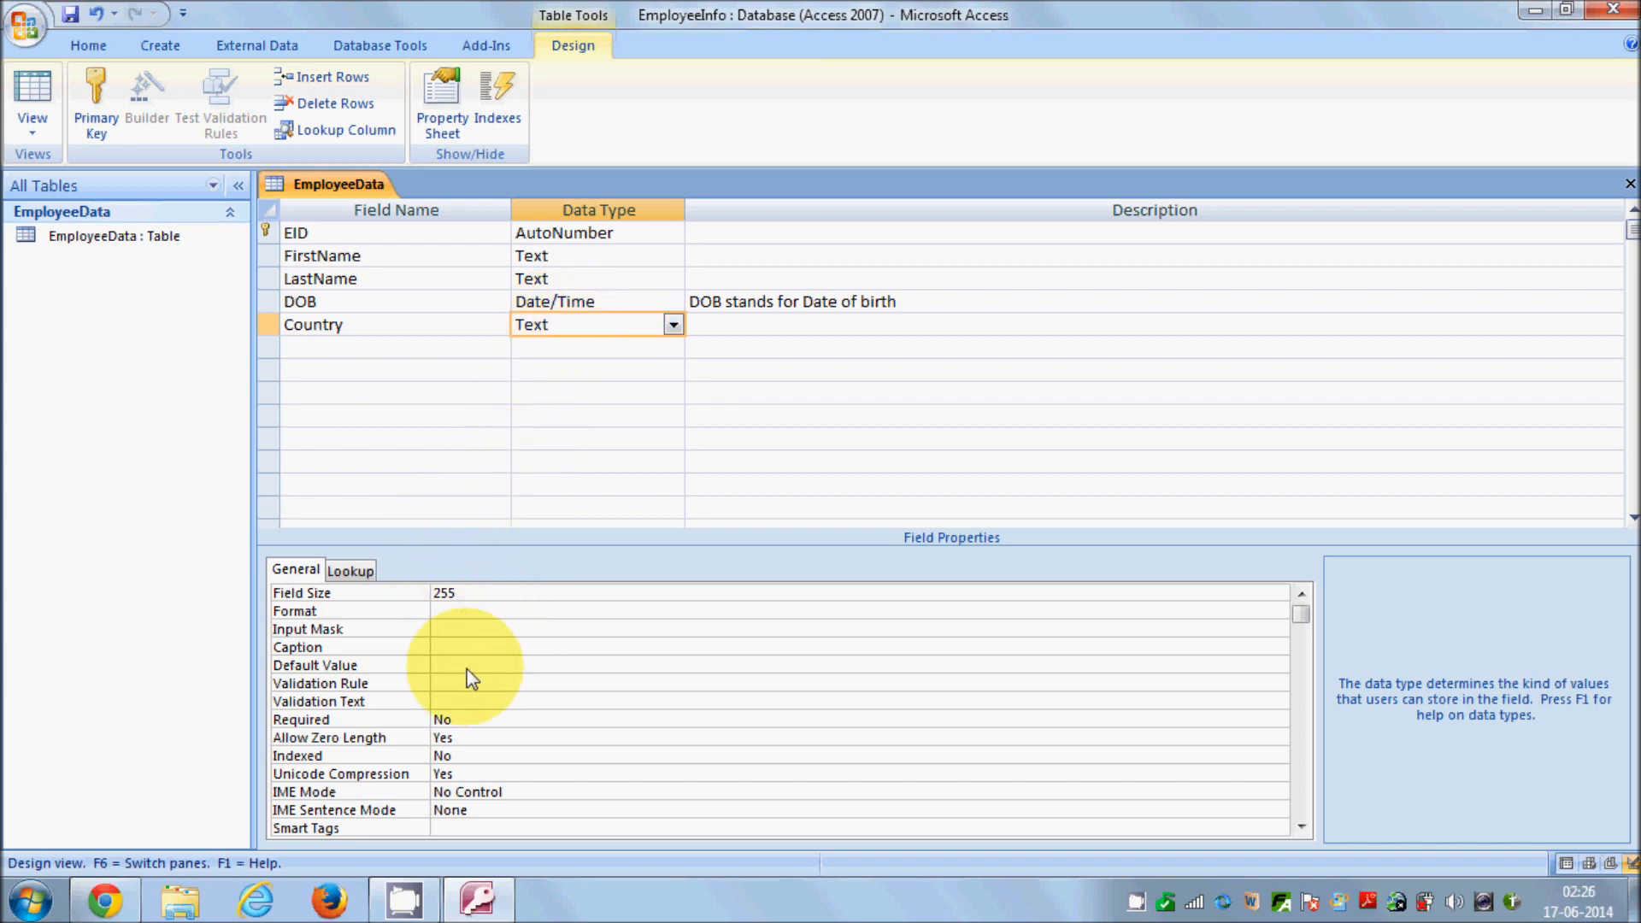
click(395, 329)
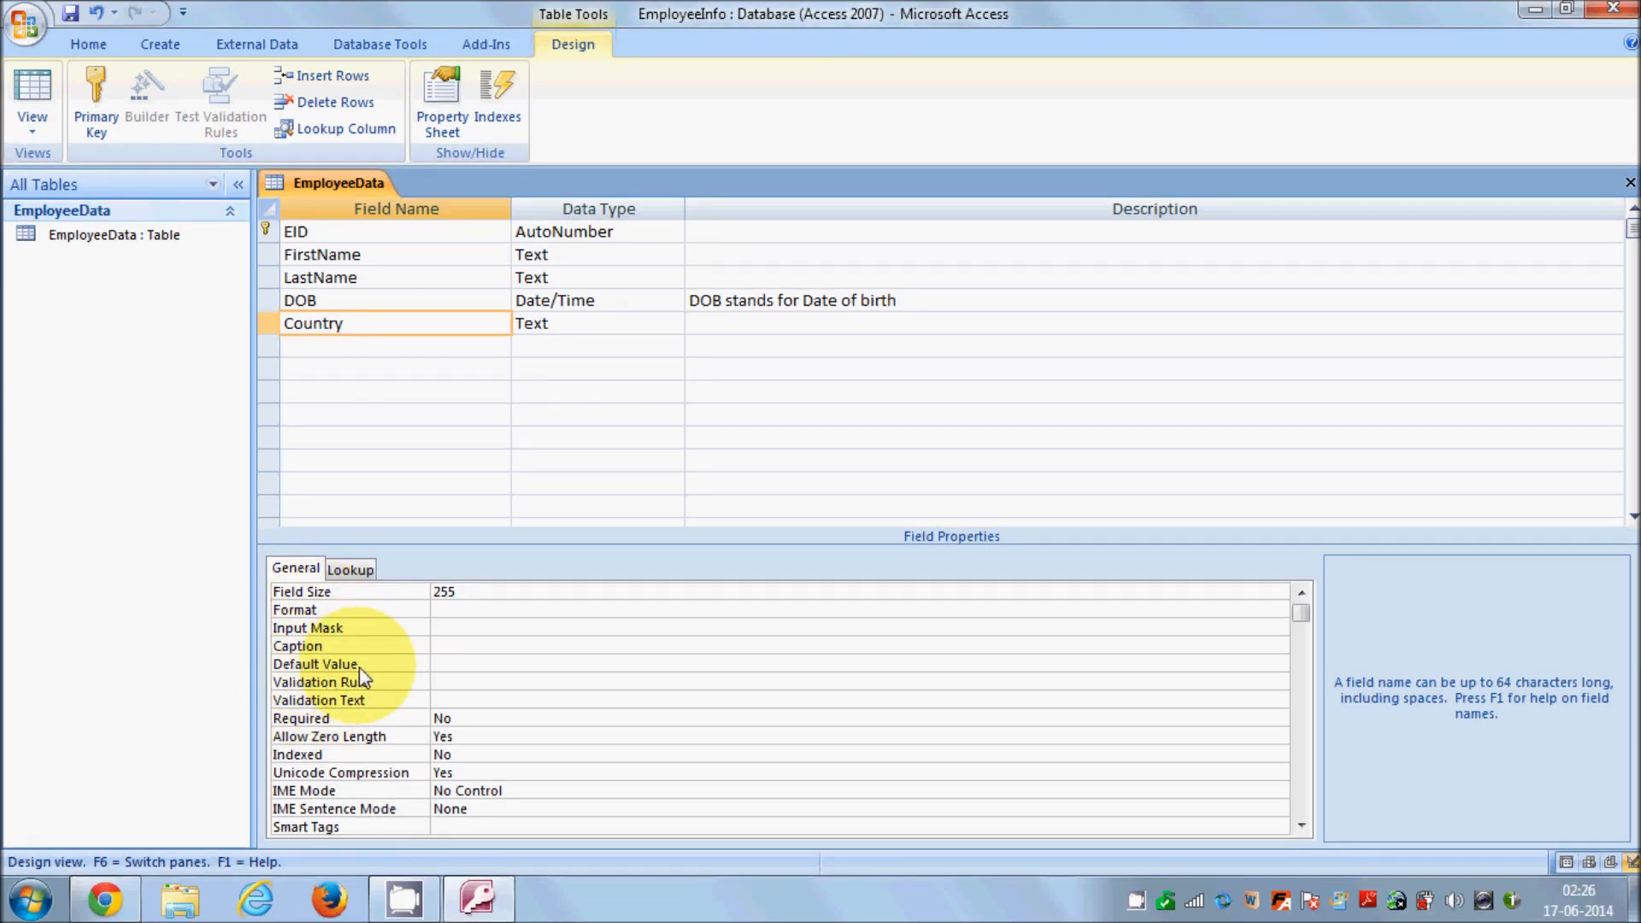
click(451, 666)
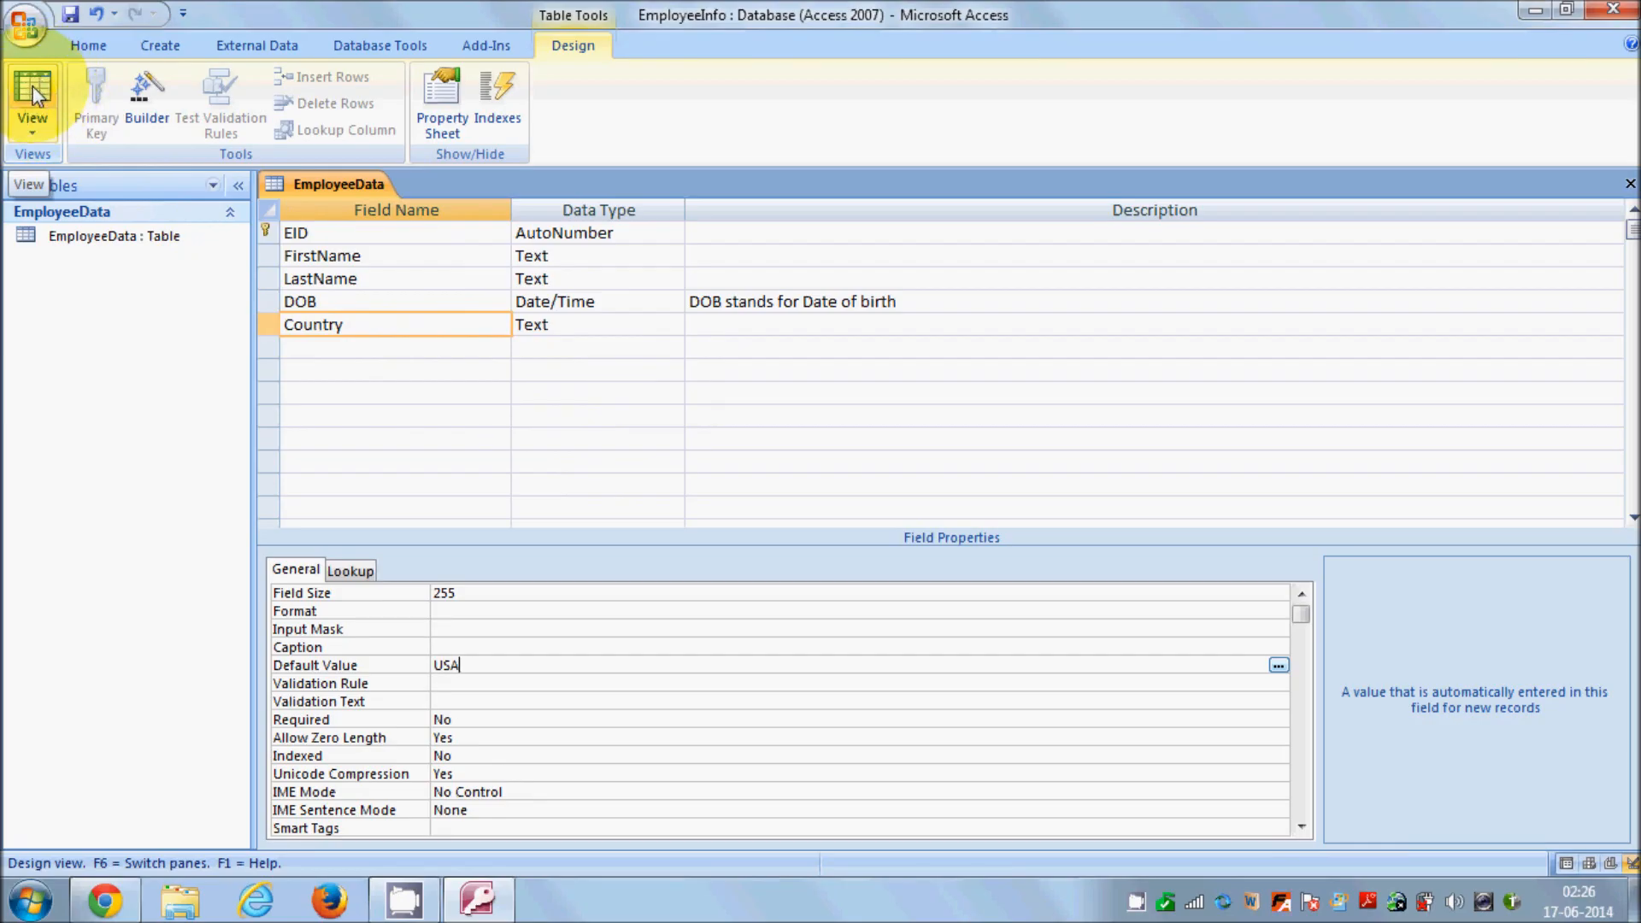
Step: Save the EmployeeData table and preview it in Datasheet view before returning to Design view
click(32, 86)
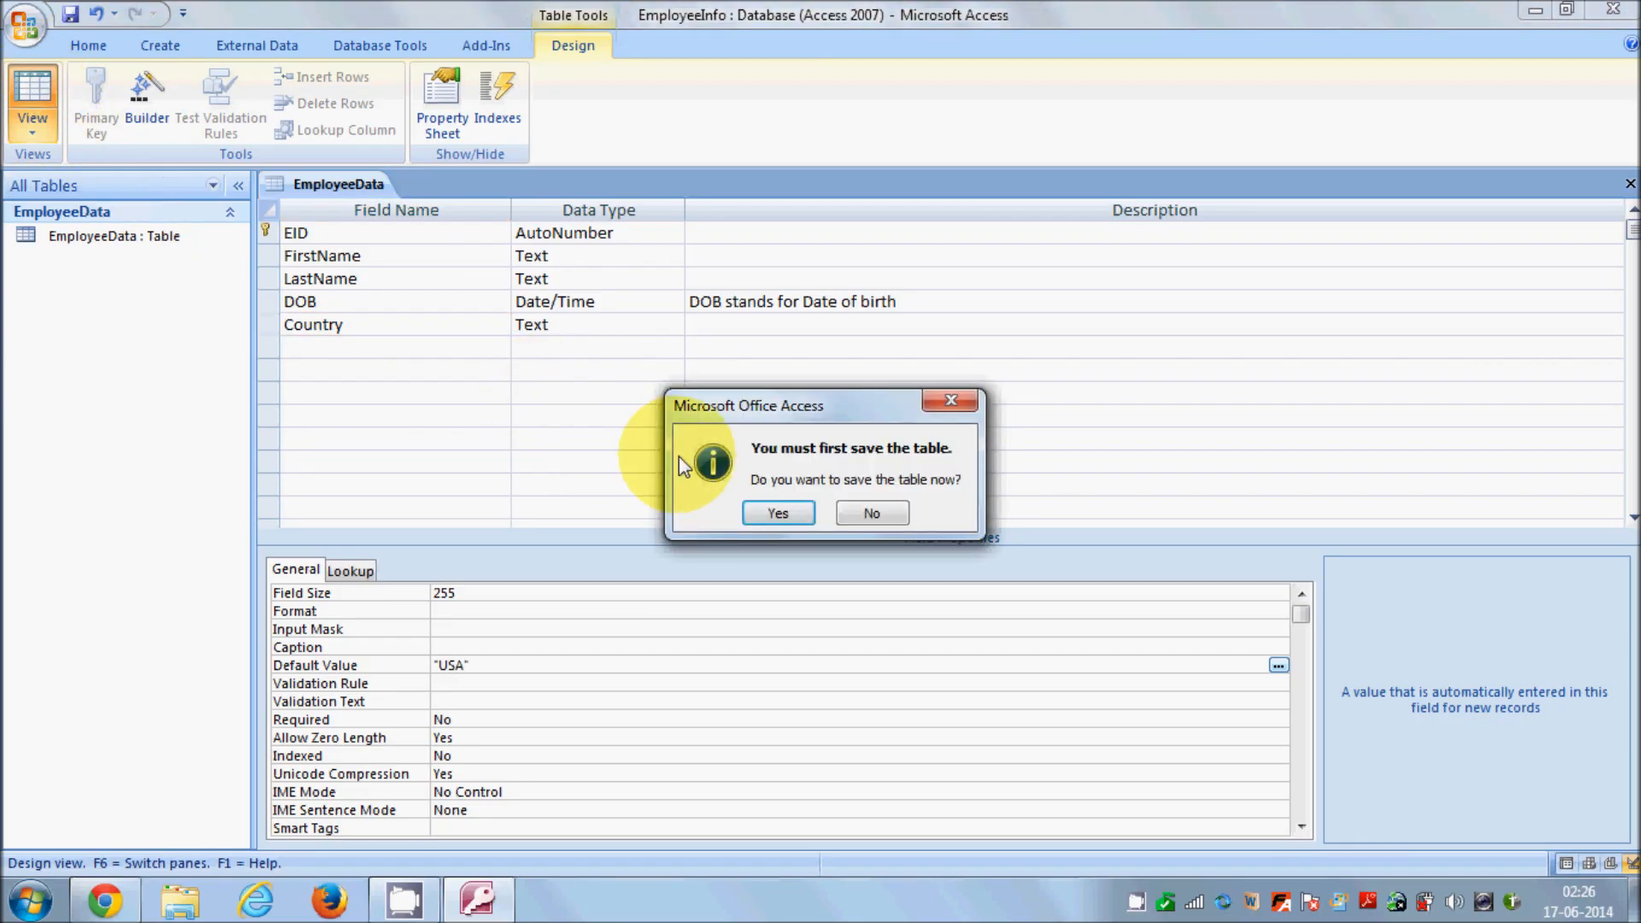
click(778, 511)
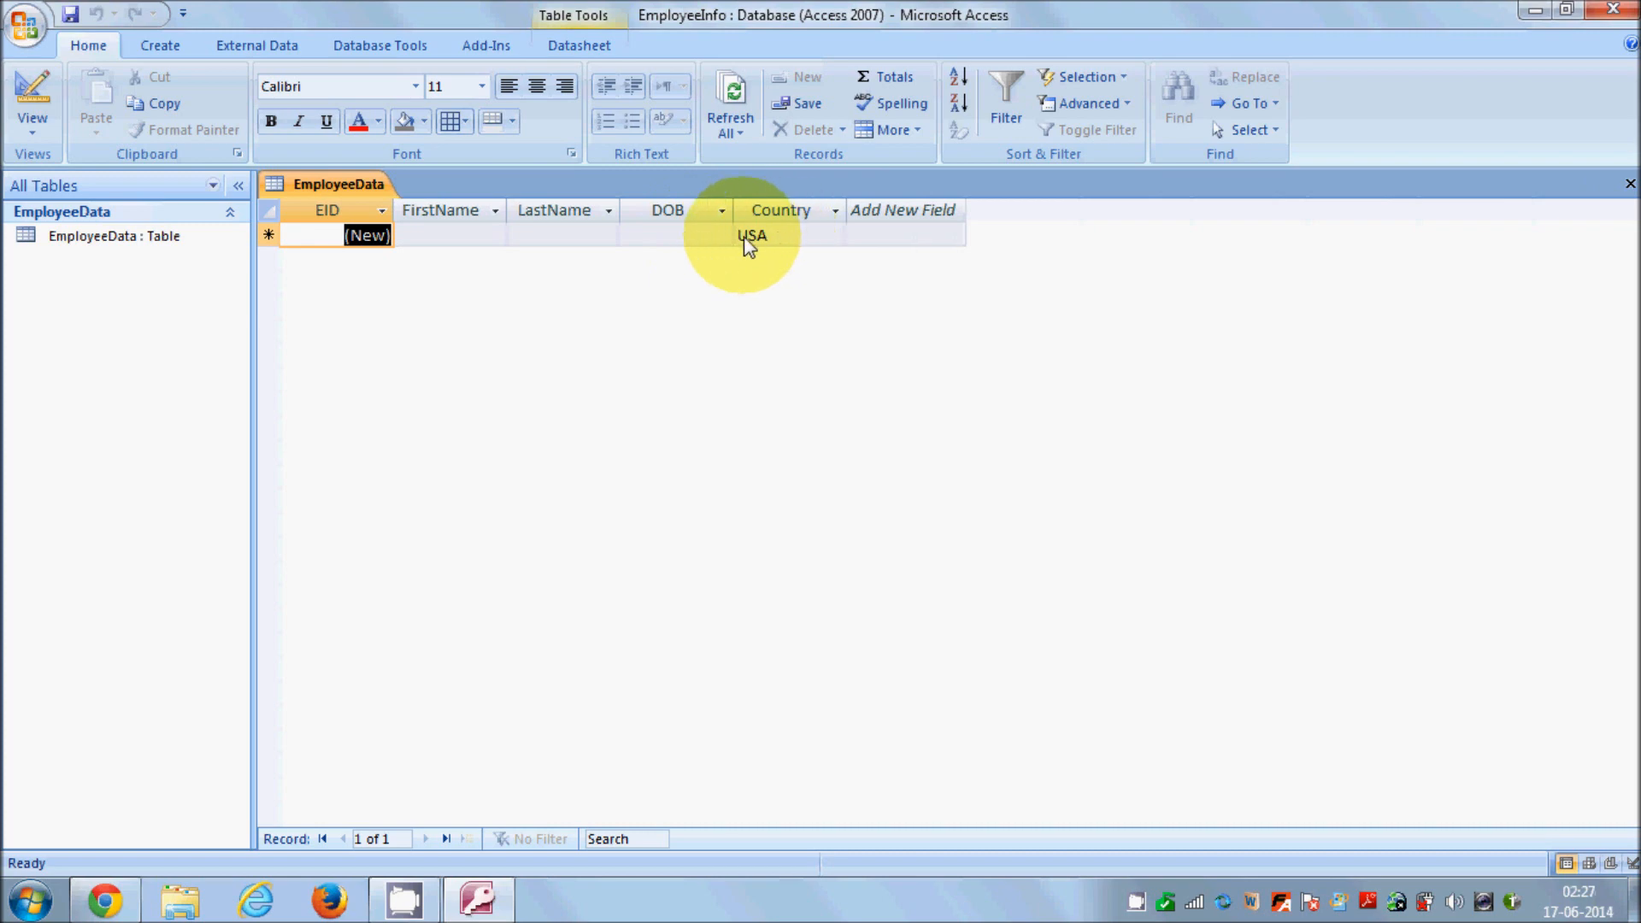
click(34, 91)
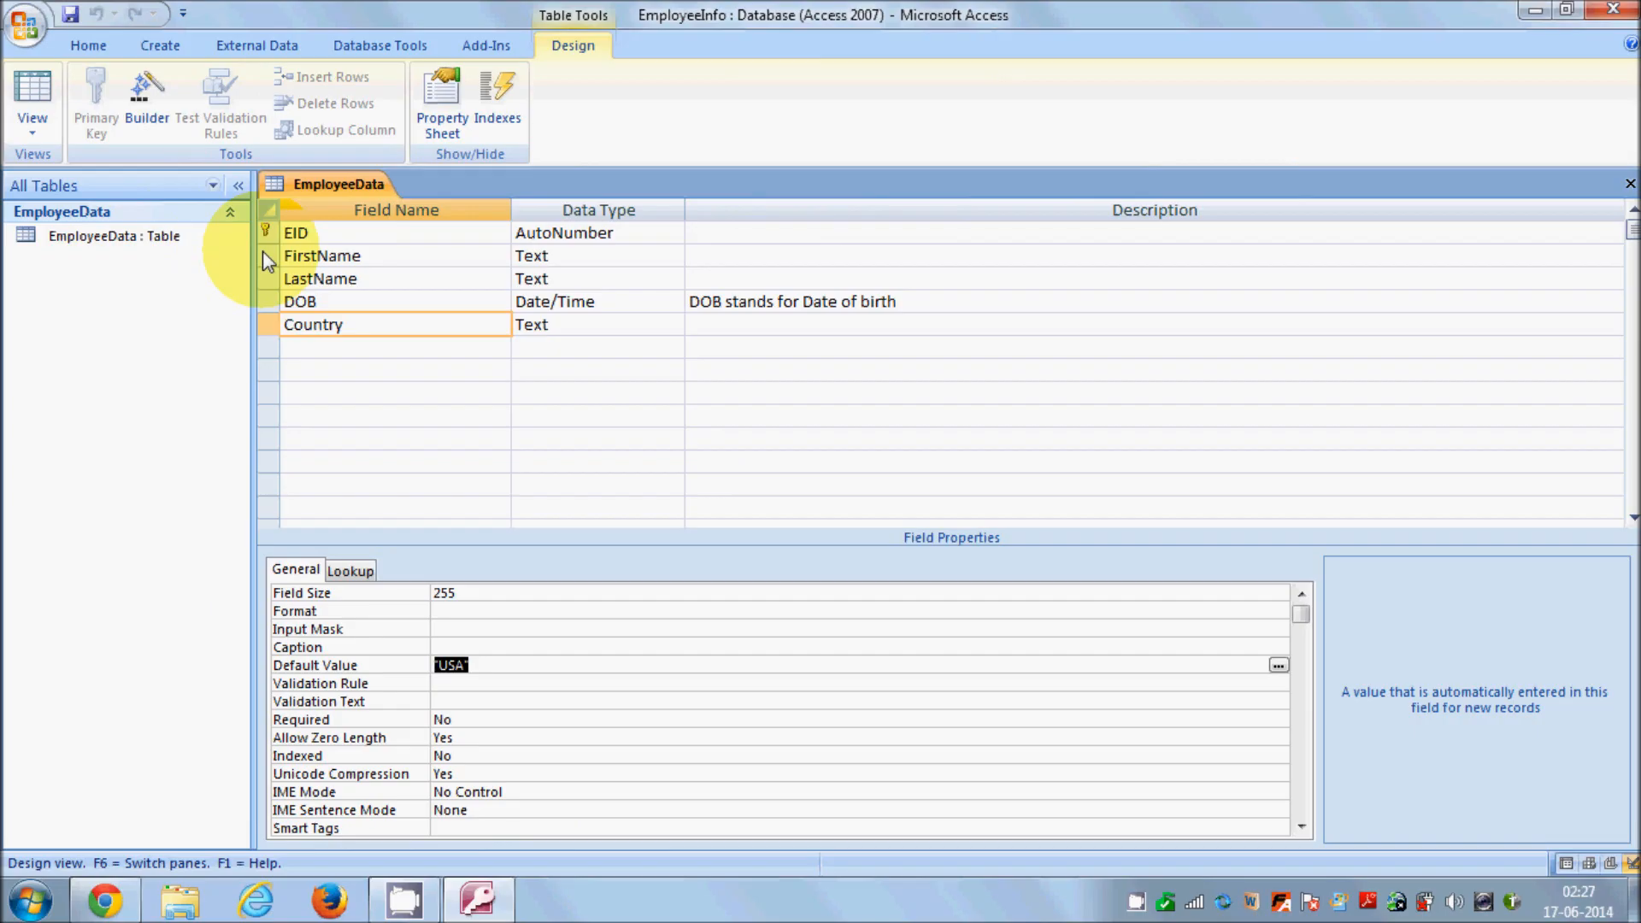
Step: Remove the primary key from the EID field and assign it to the Country field
click(330, 234)
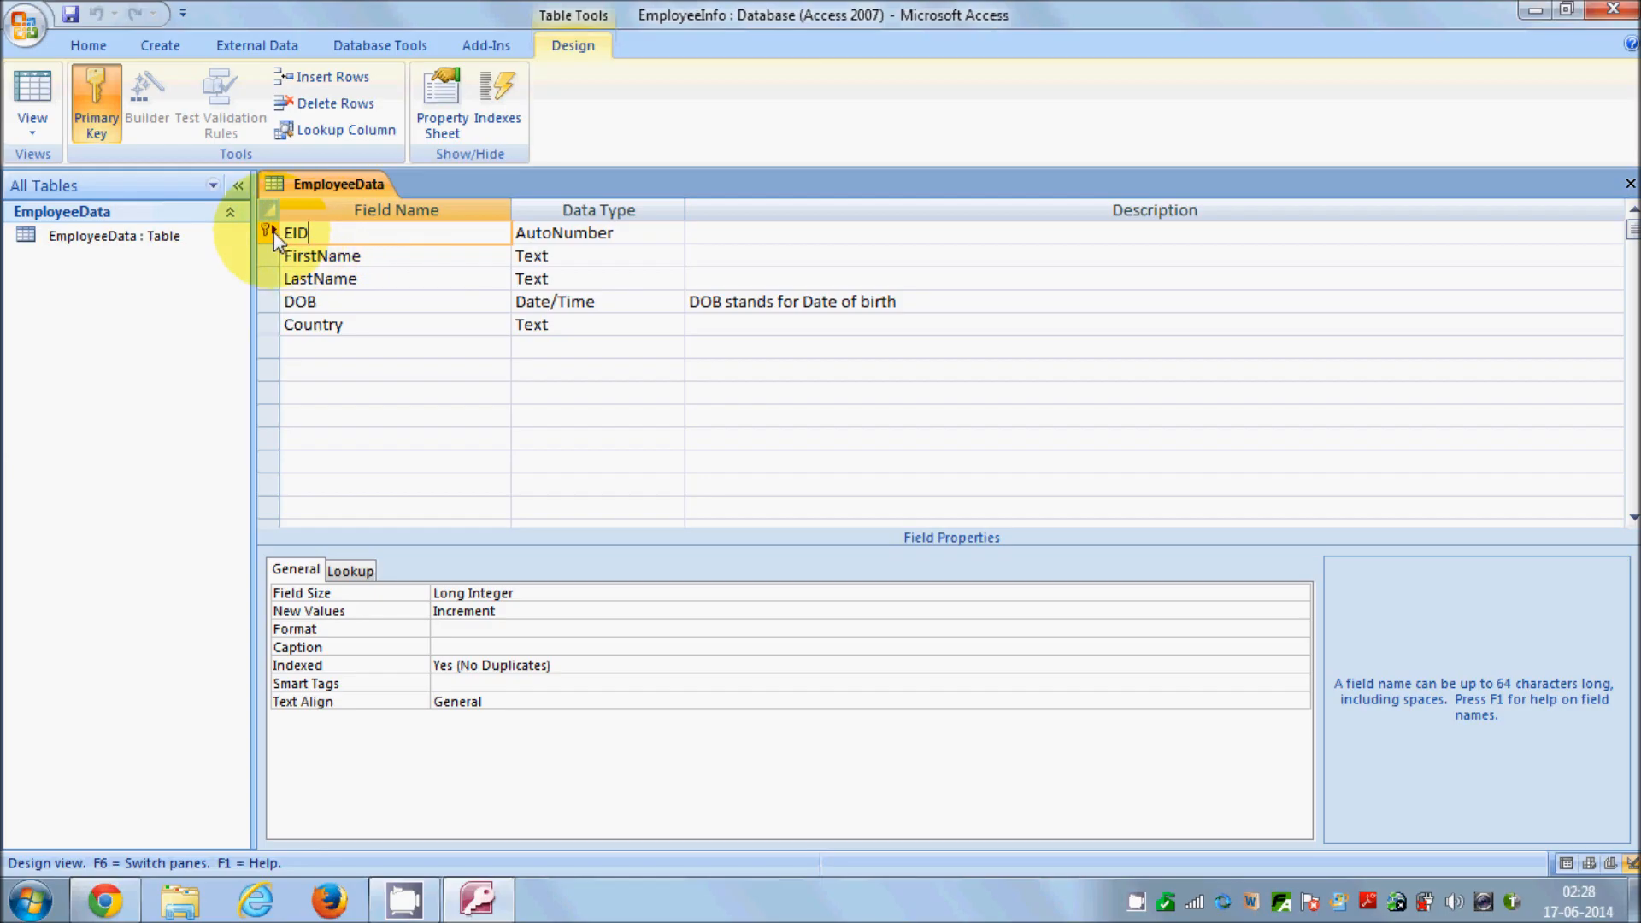
click(95, 93)
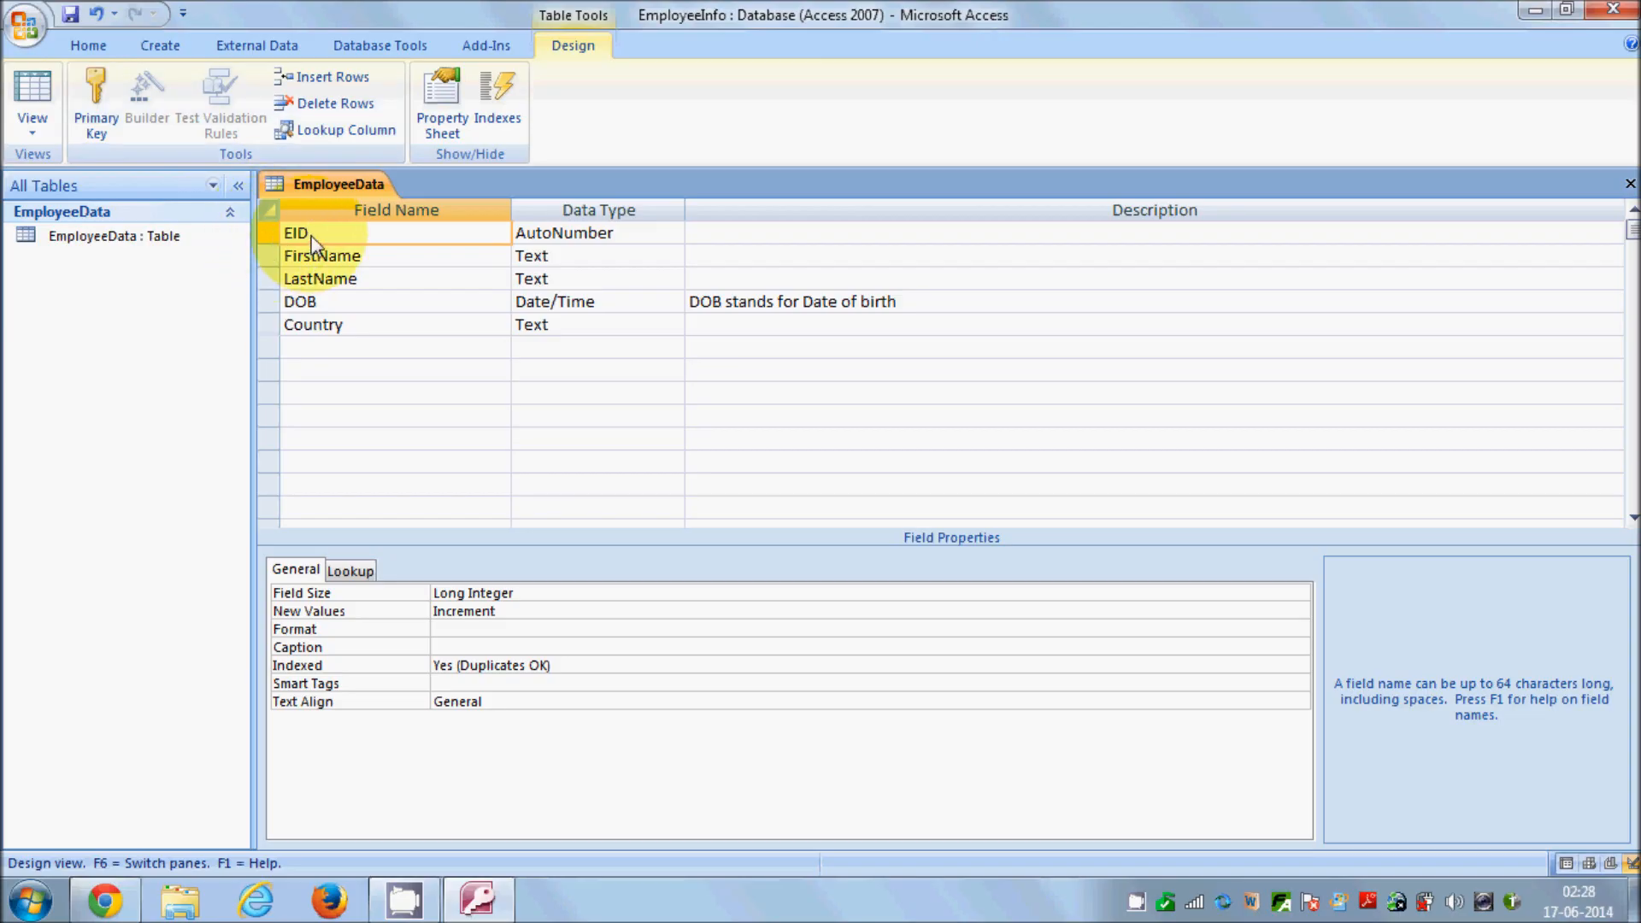
click(332, 351)
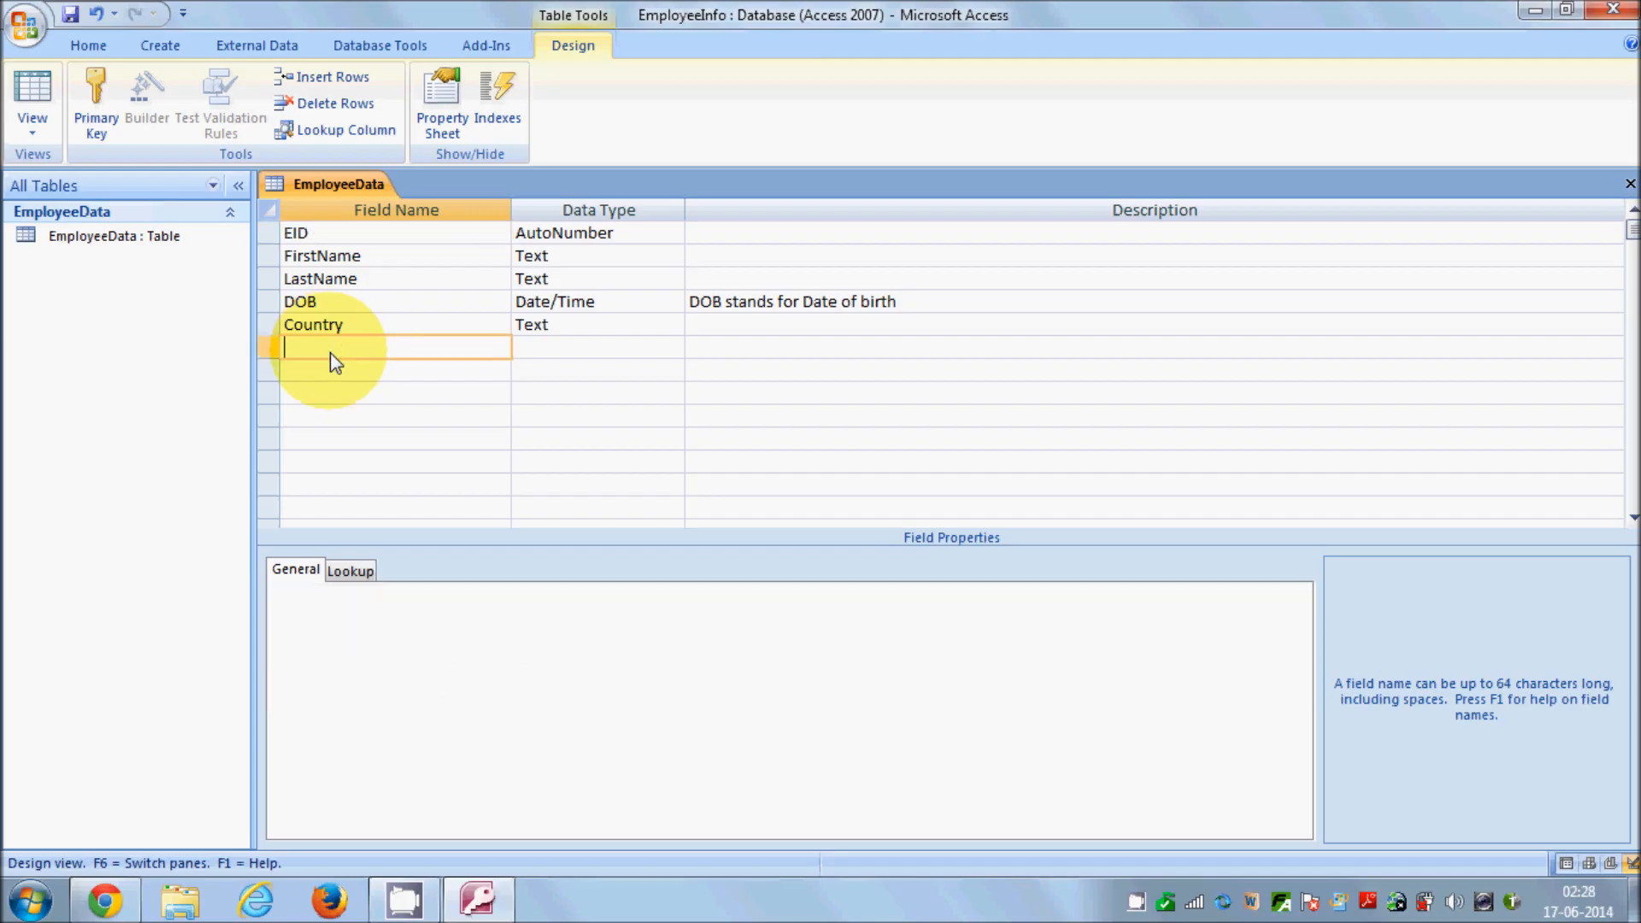
click(356, 332)
click(98, 101)
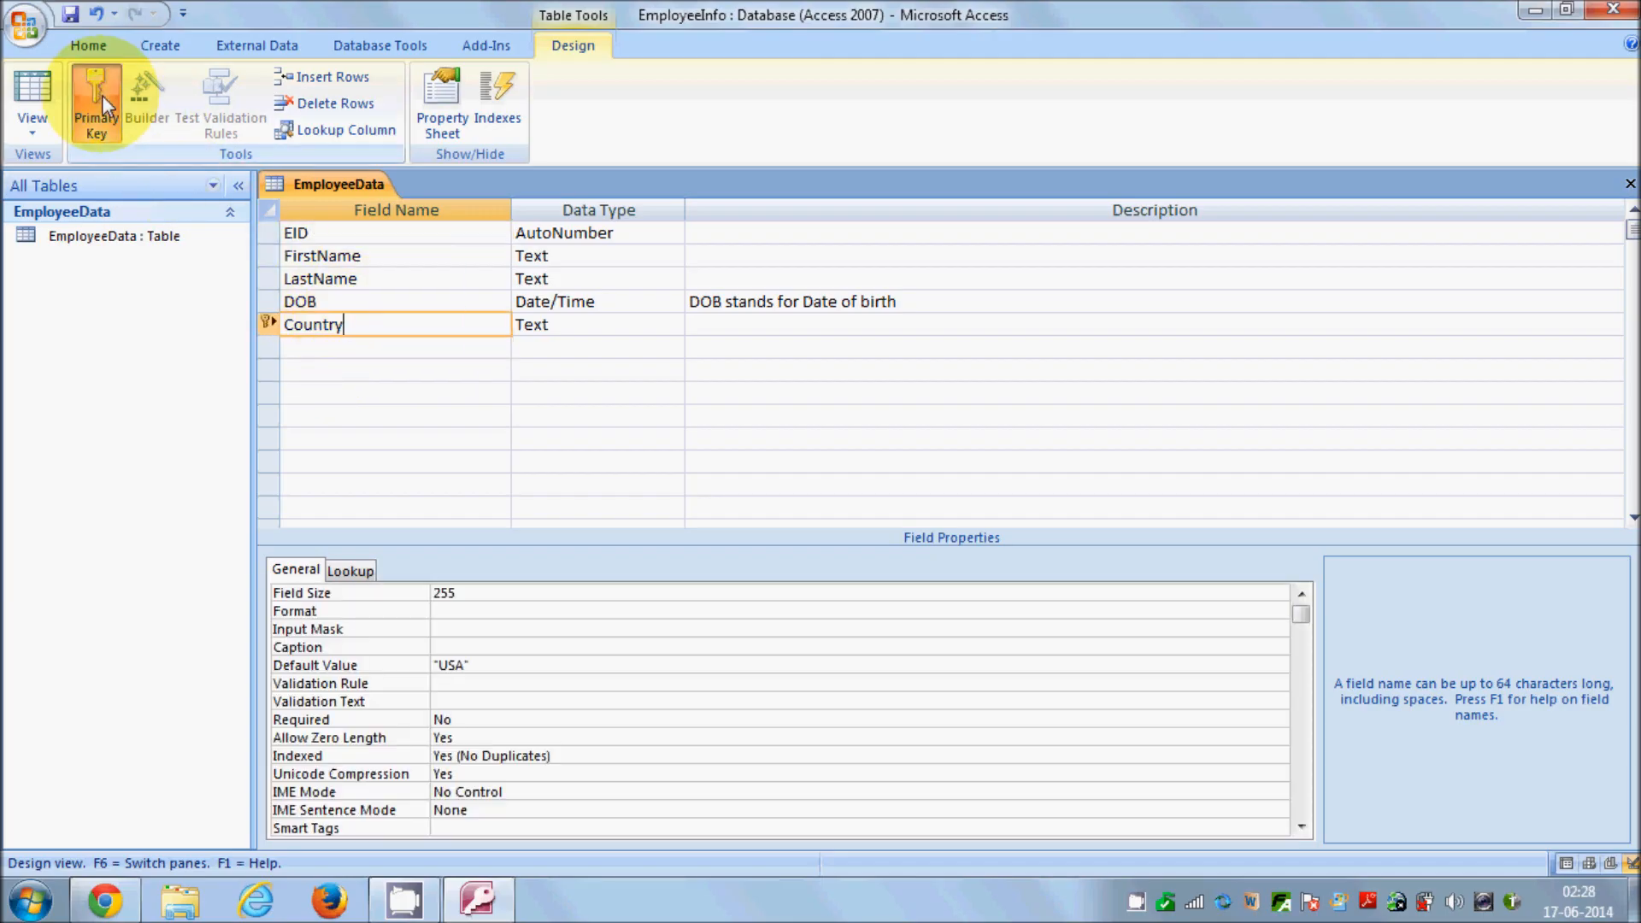
Step: Make the EID field the primary key again in place of Country
click(336, 232)
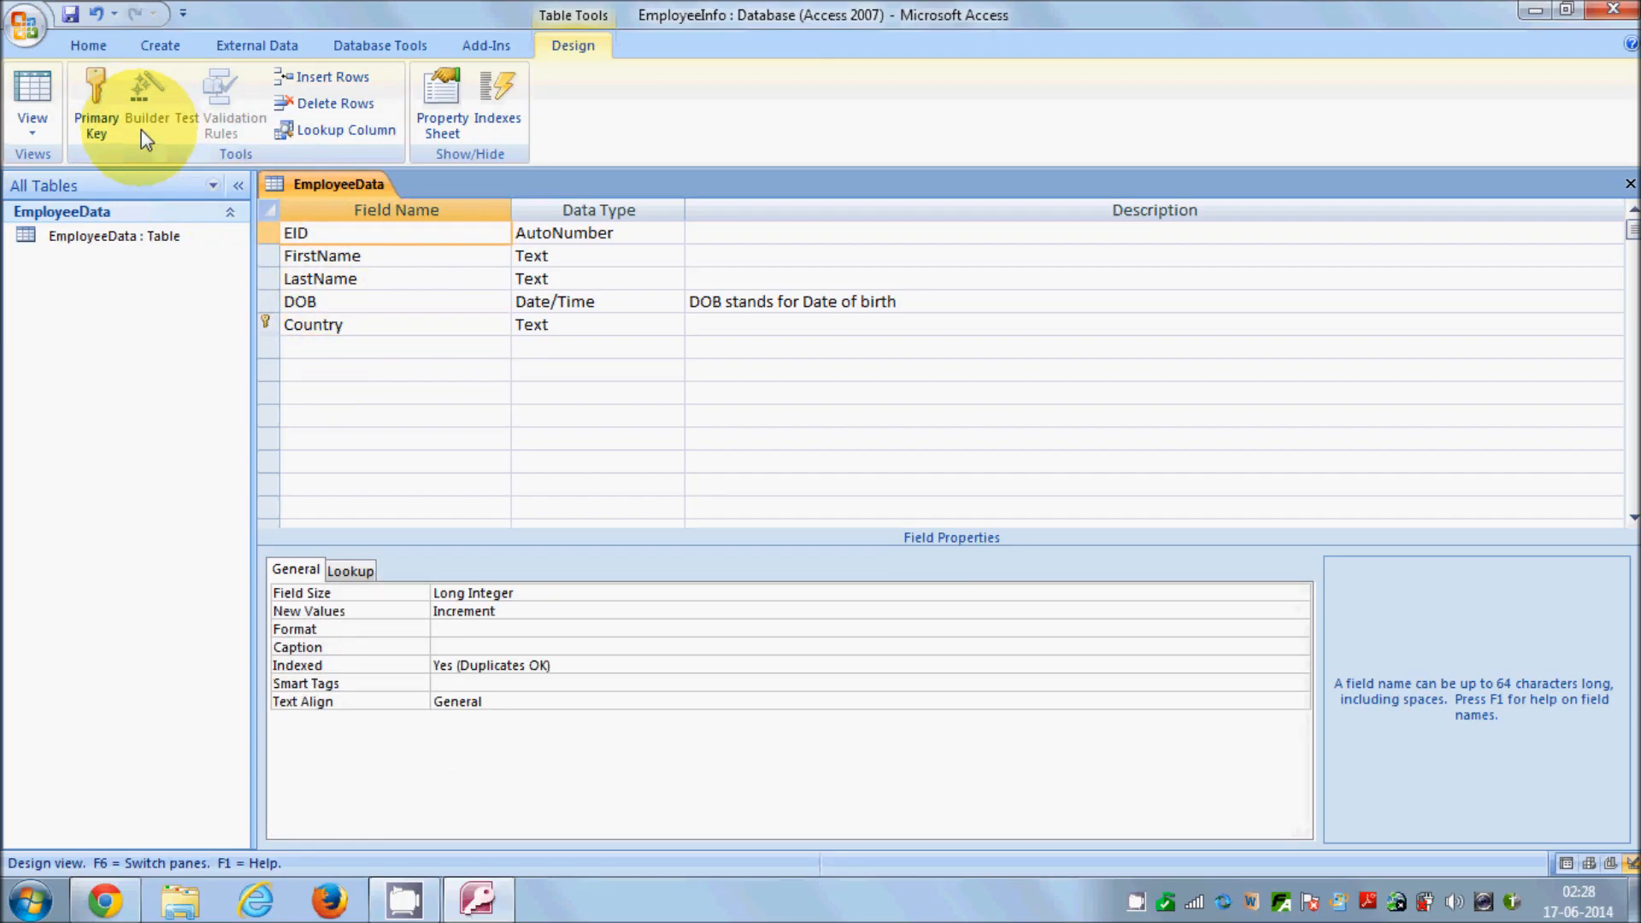
click(92, 96)
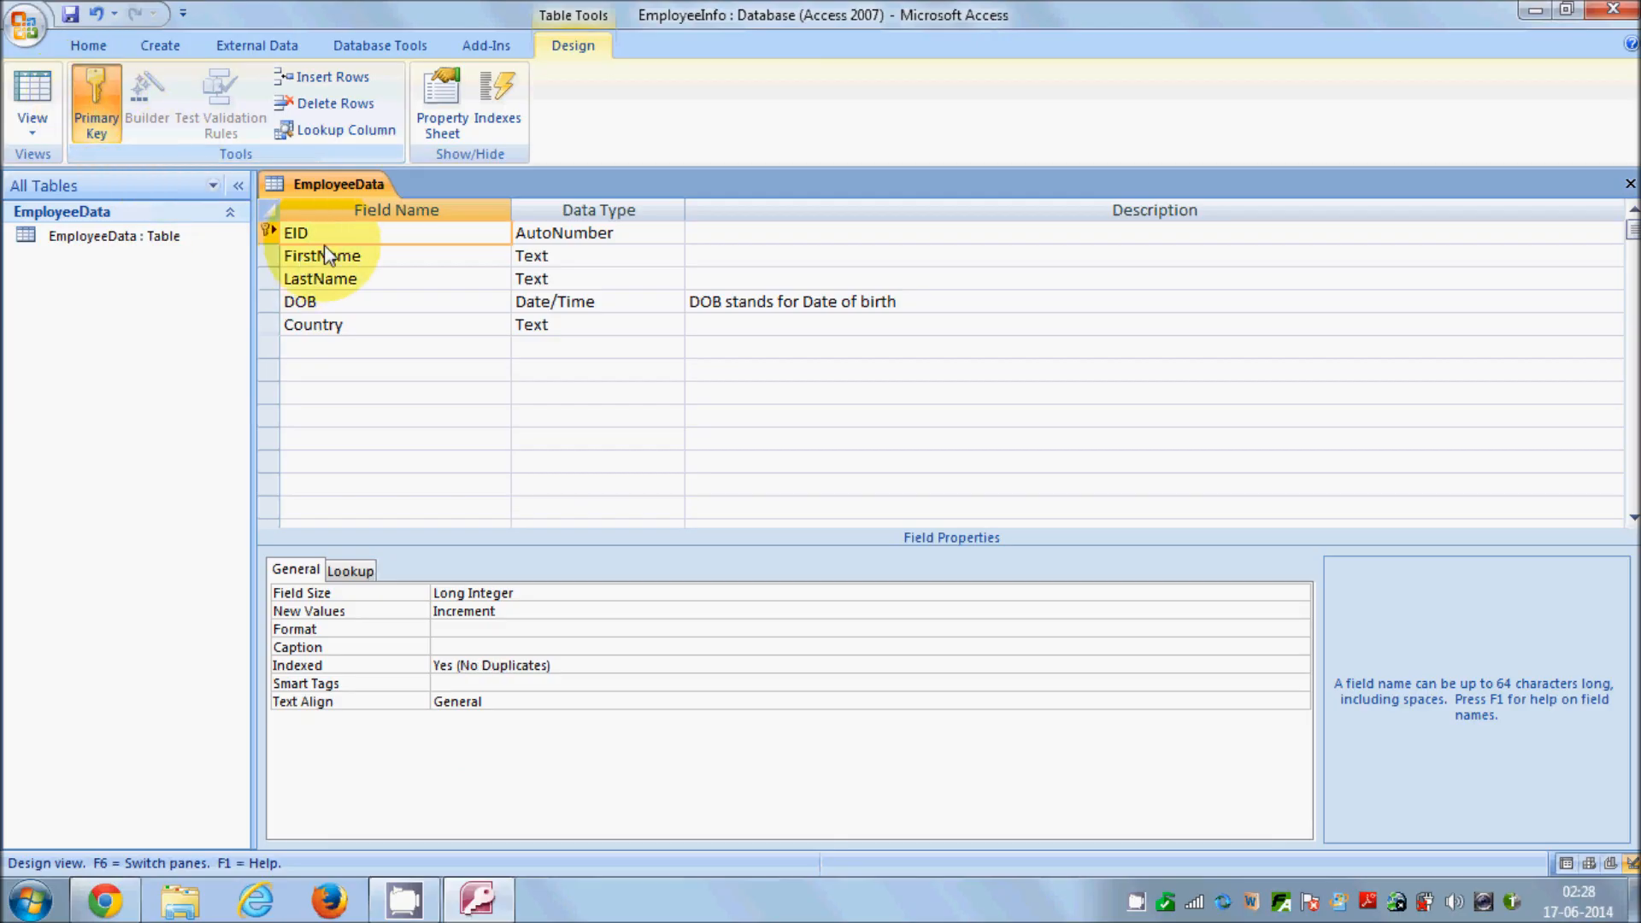
click(285, 231)
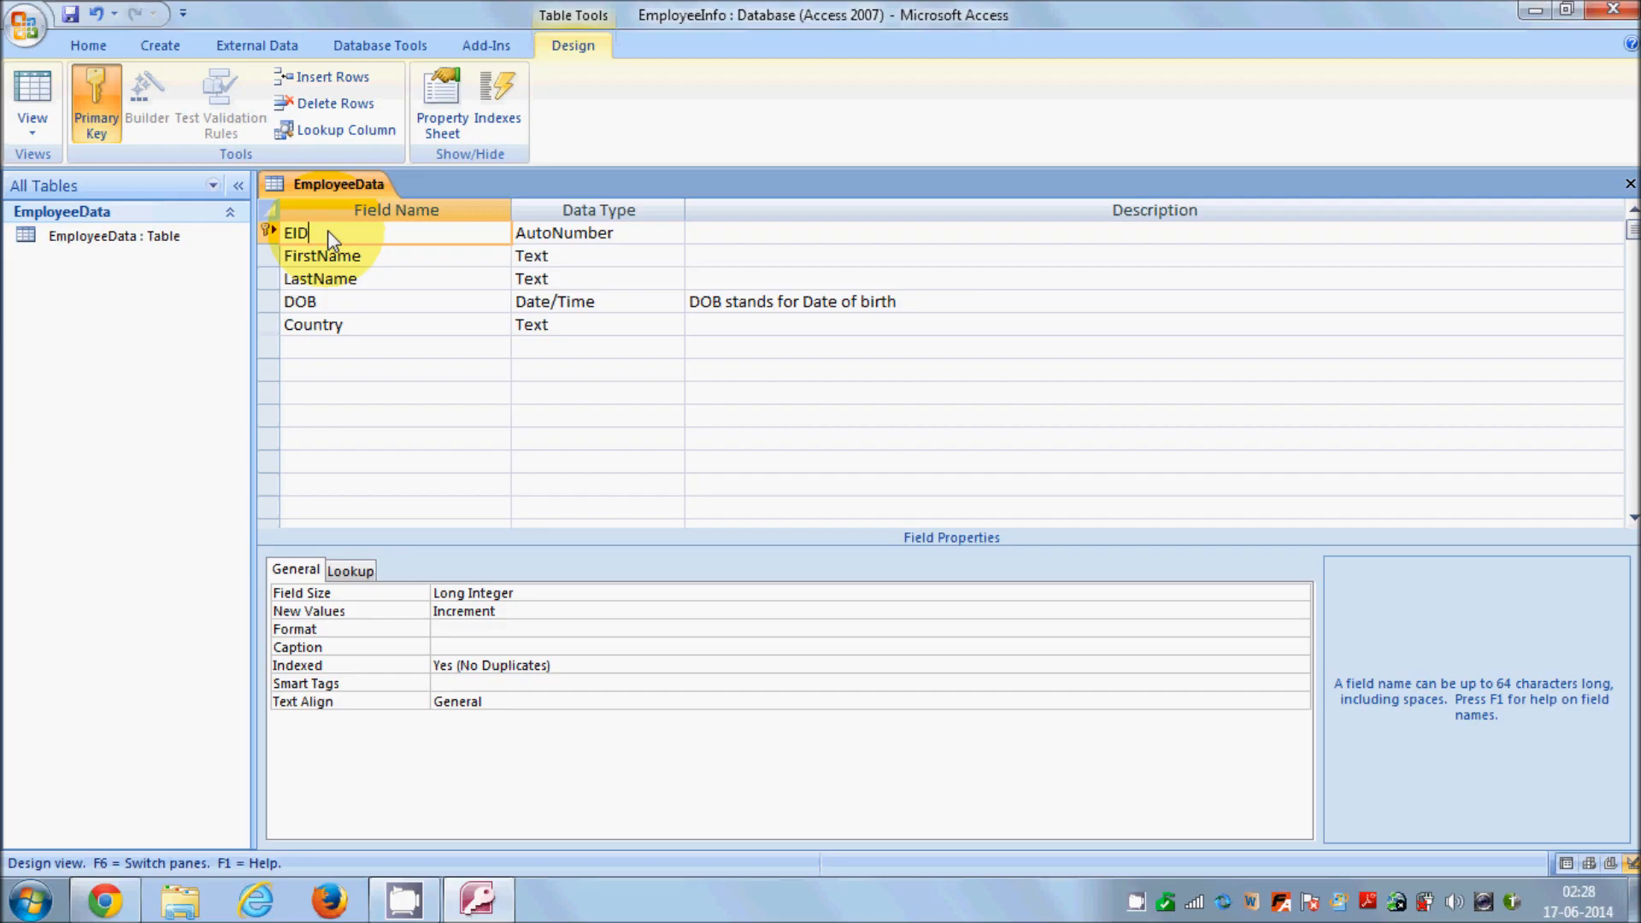
click(281, 231)
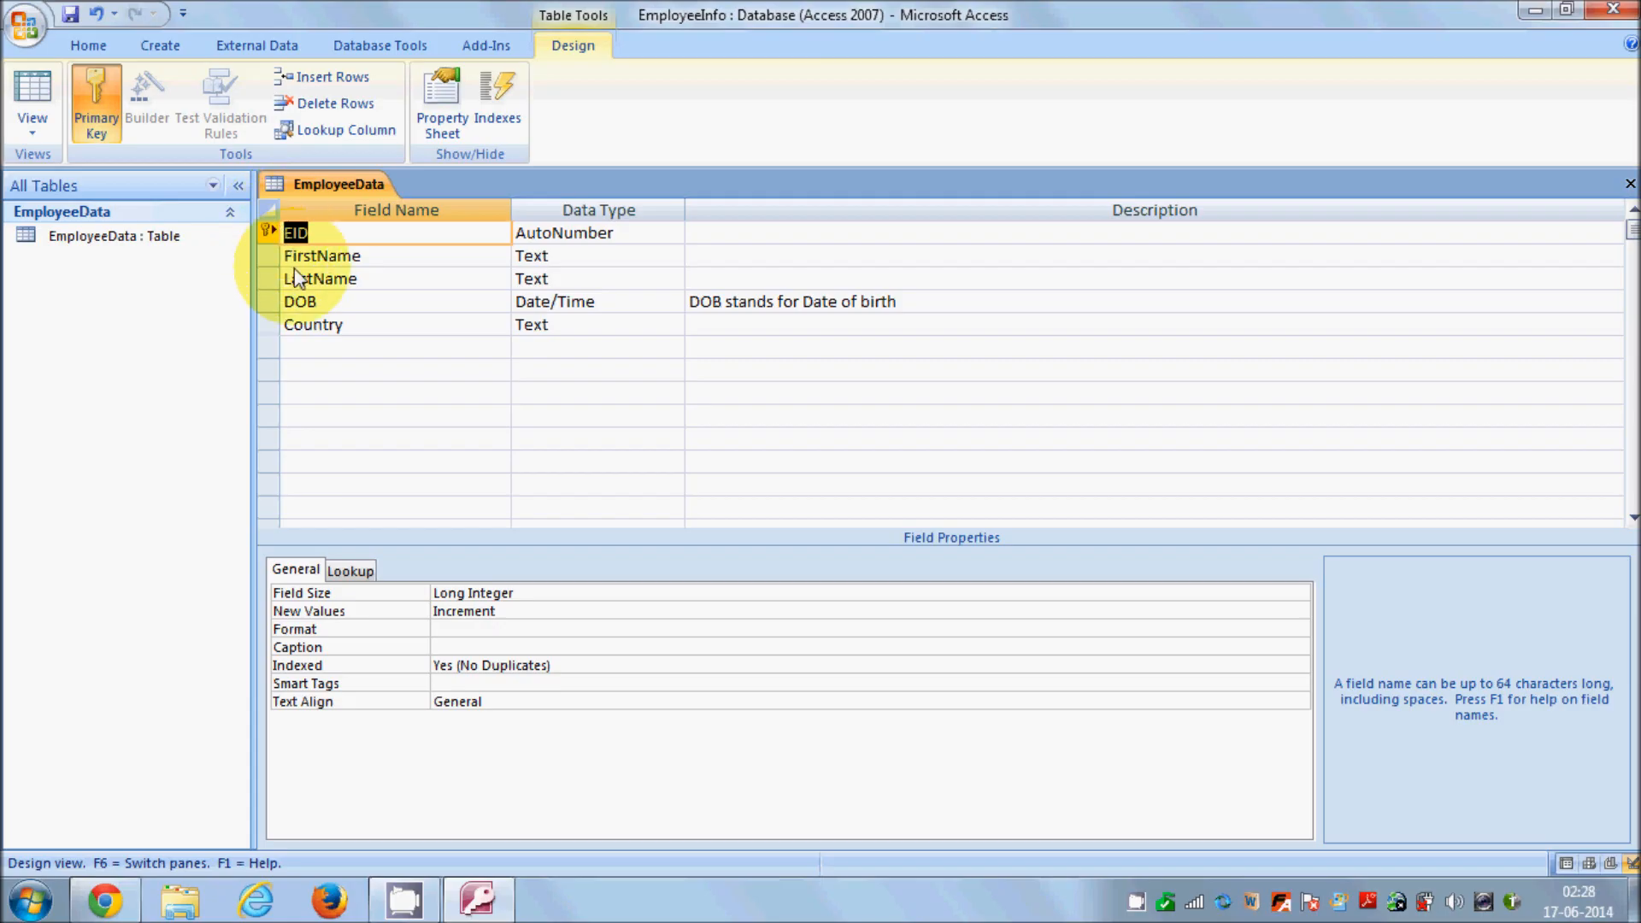
Step: Save the table, switch to Datasheet view and enter the employee's first name in the first record
click(37, 92)
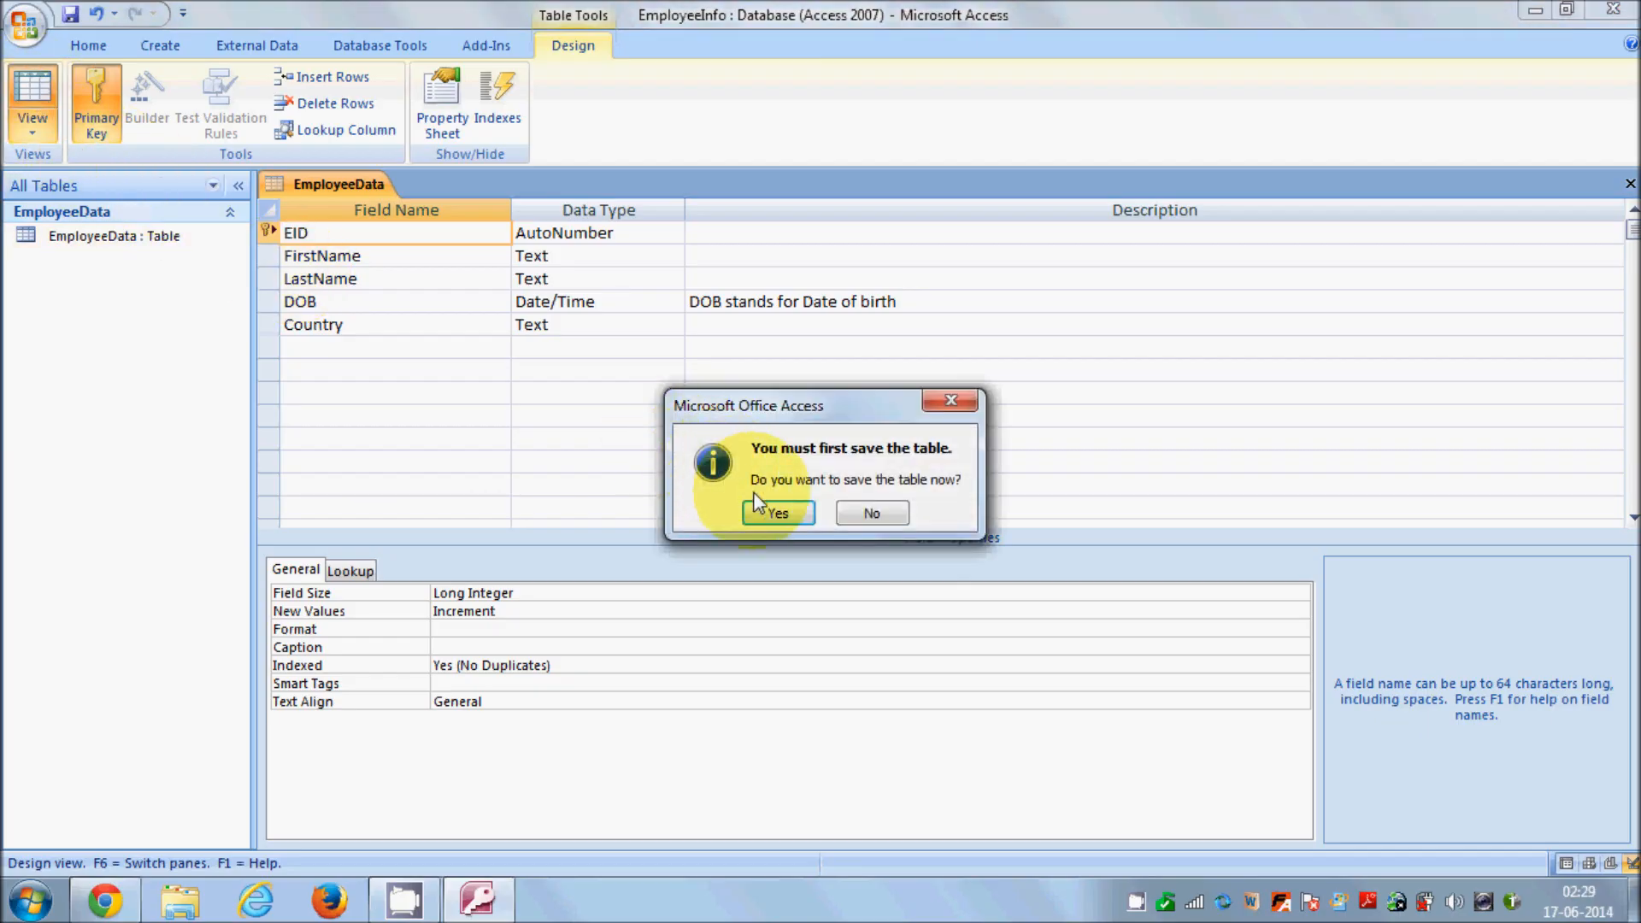
click(777, 513)
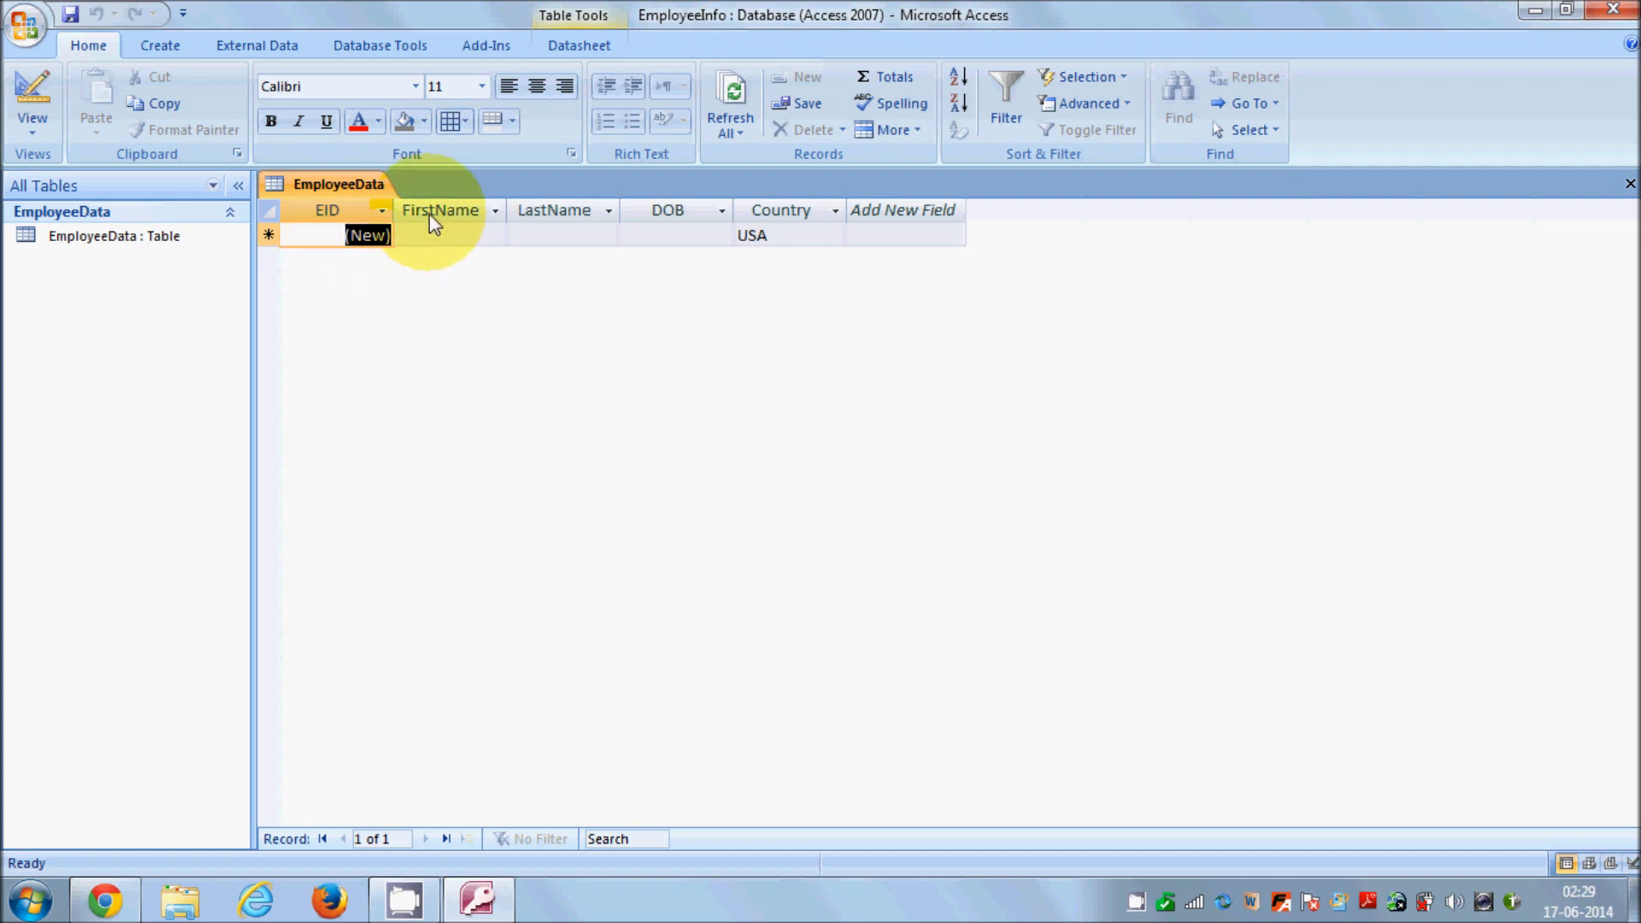
click(430, 236)
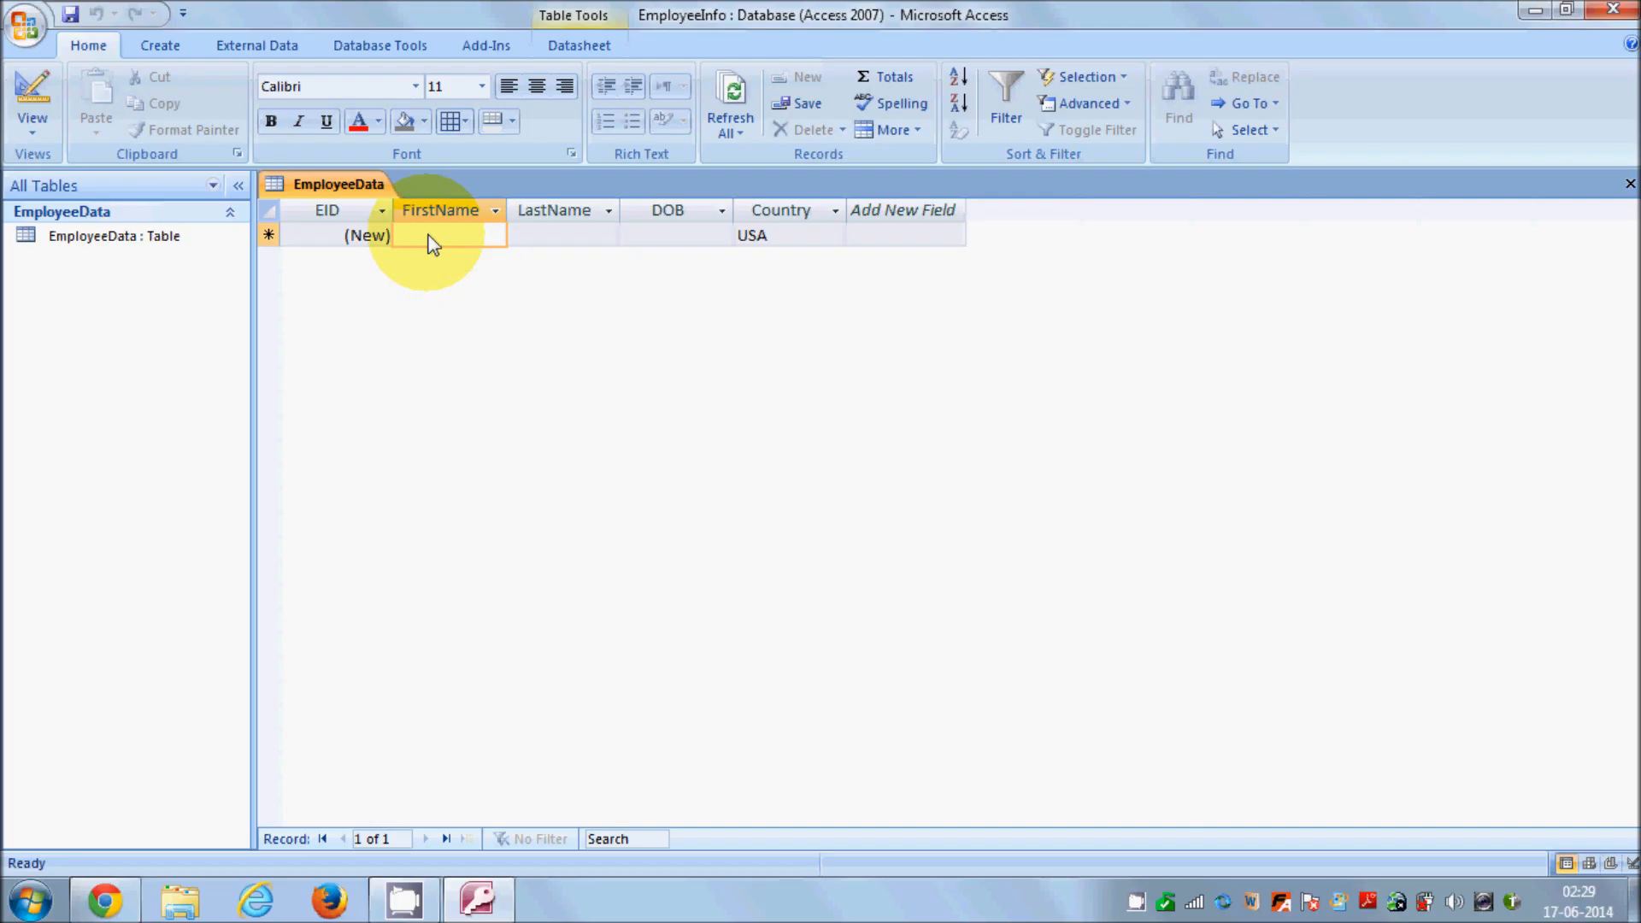
text(Mark)
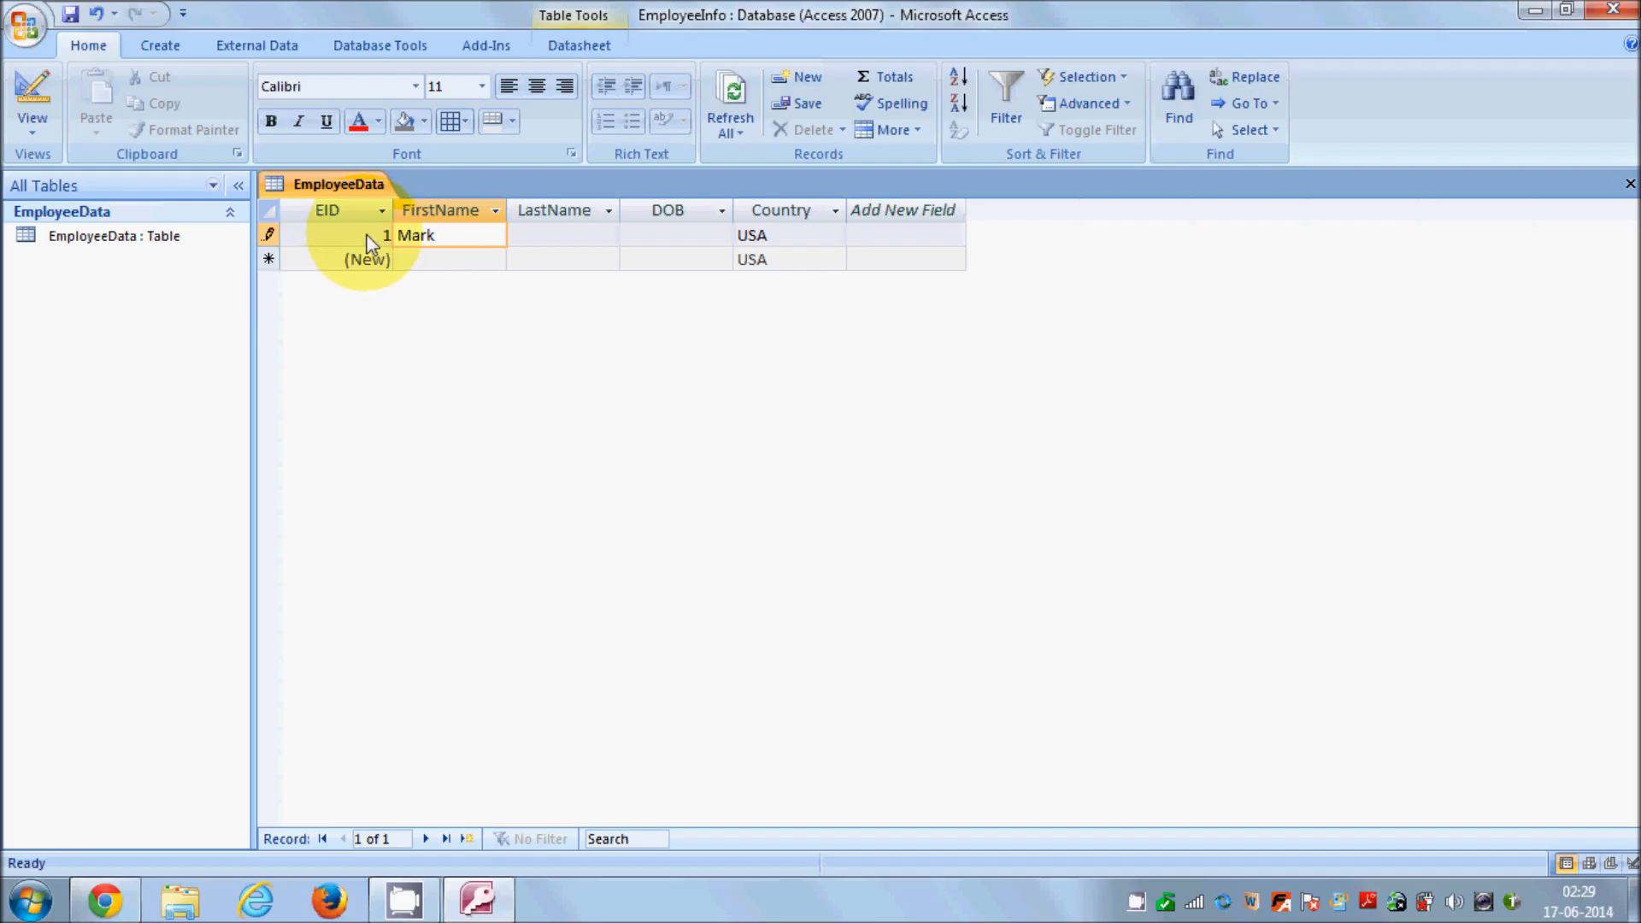
Step: Review the primary key field in Design view and return to Datasheet view
click(32, 93)
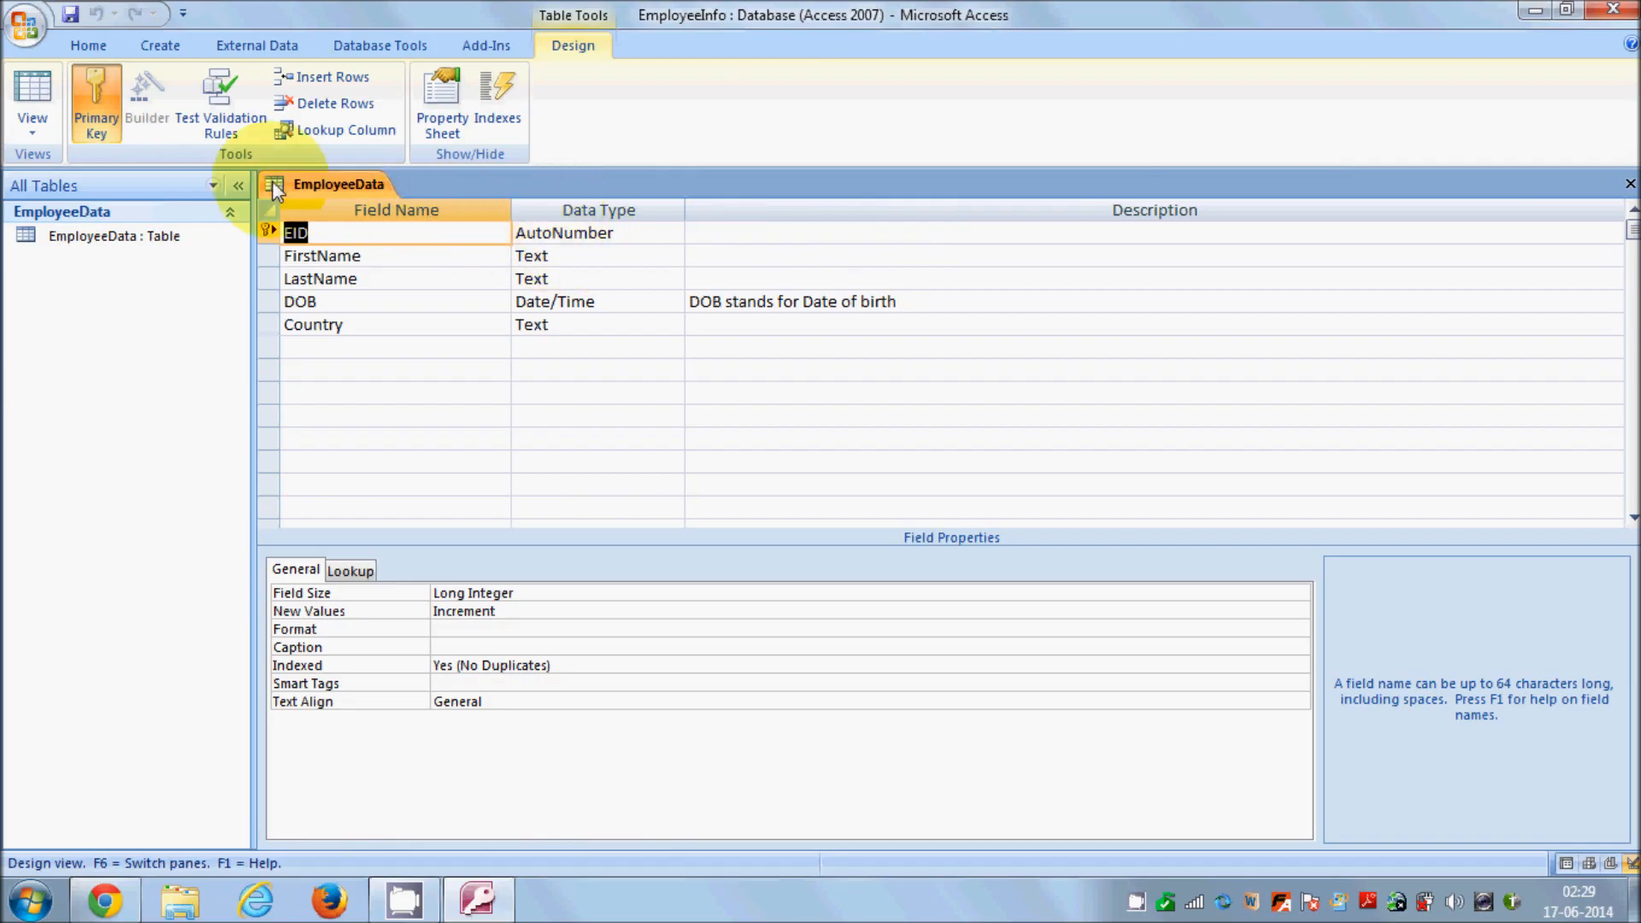
click(32, 94)
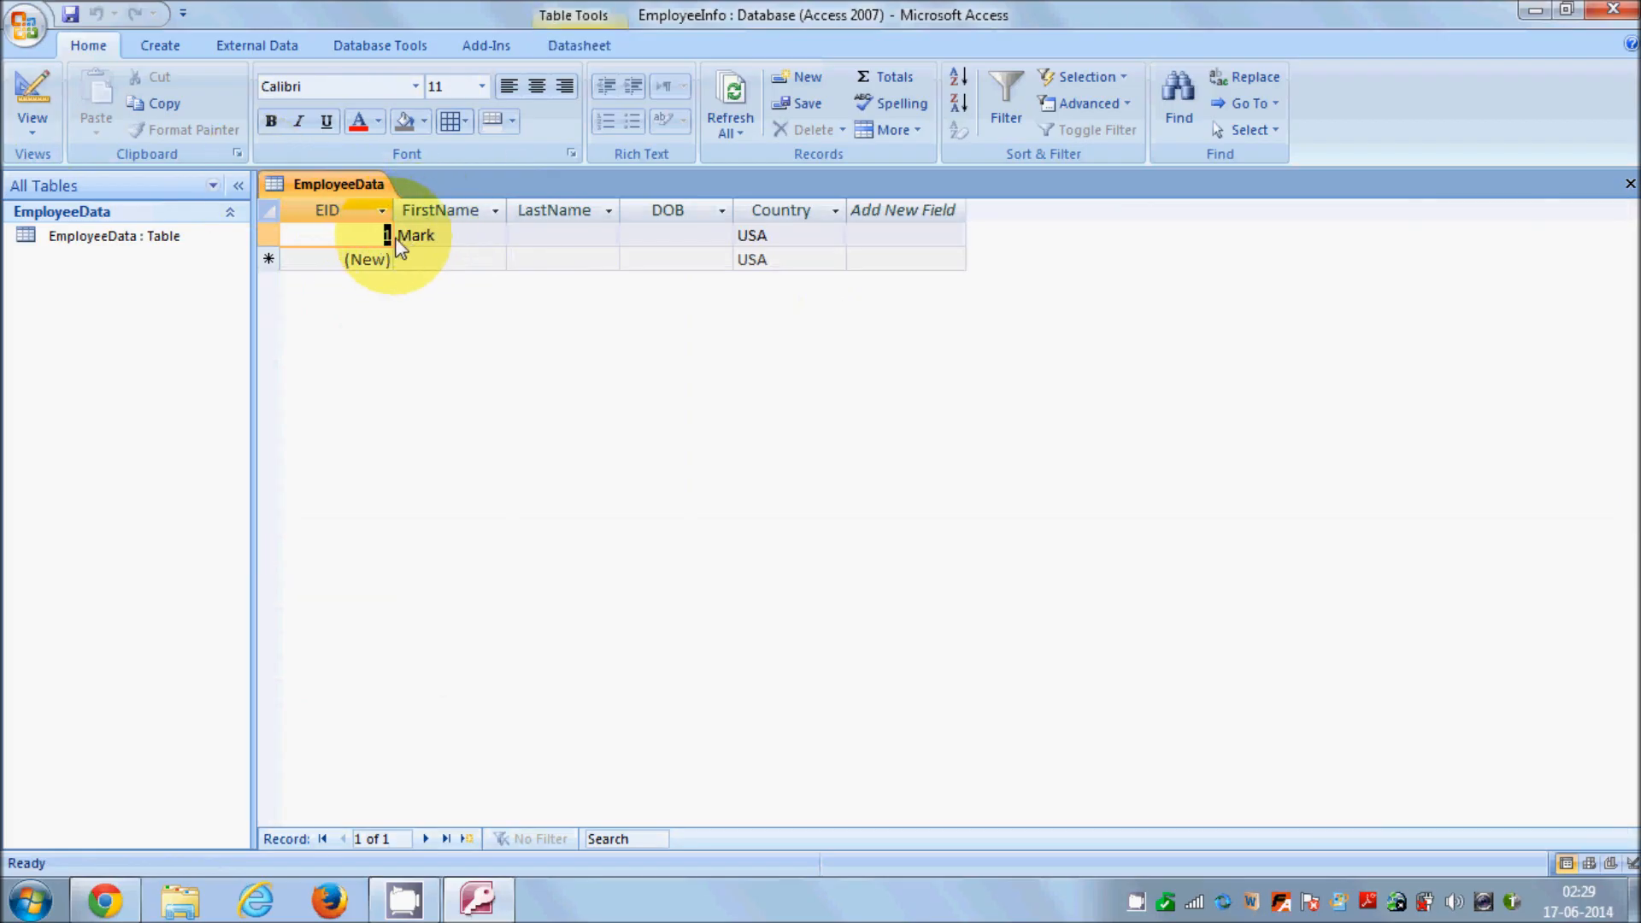
Step: Enter the employee's last name and date of birth in the first record
click(570, 244)
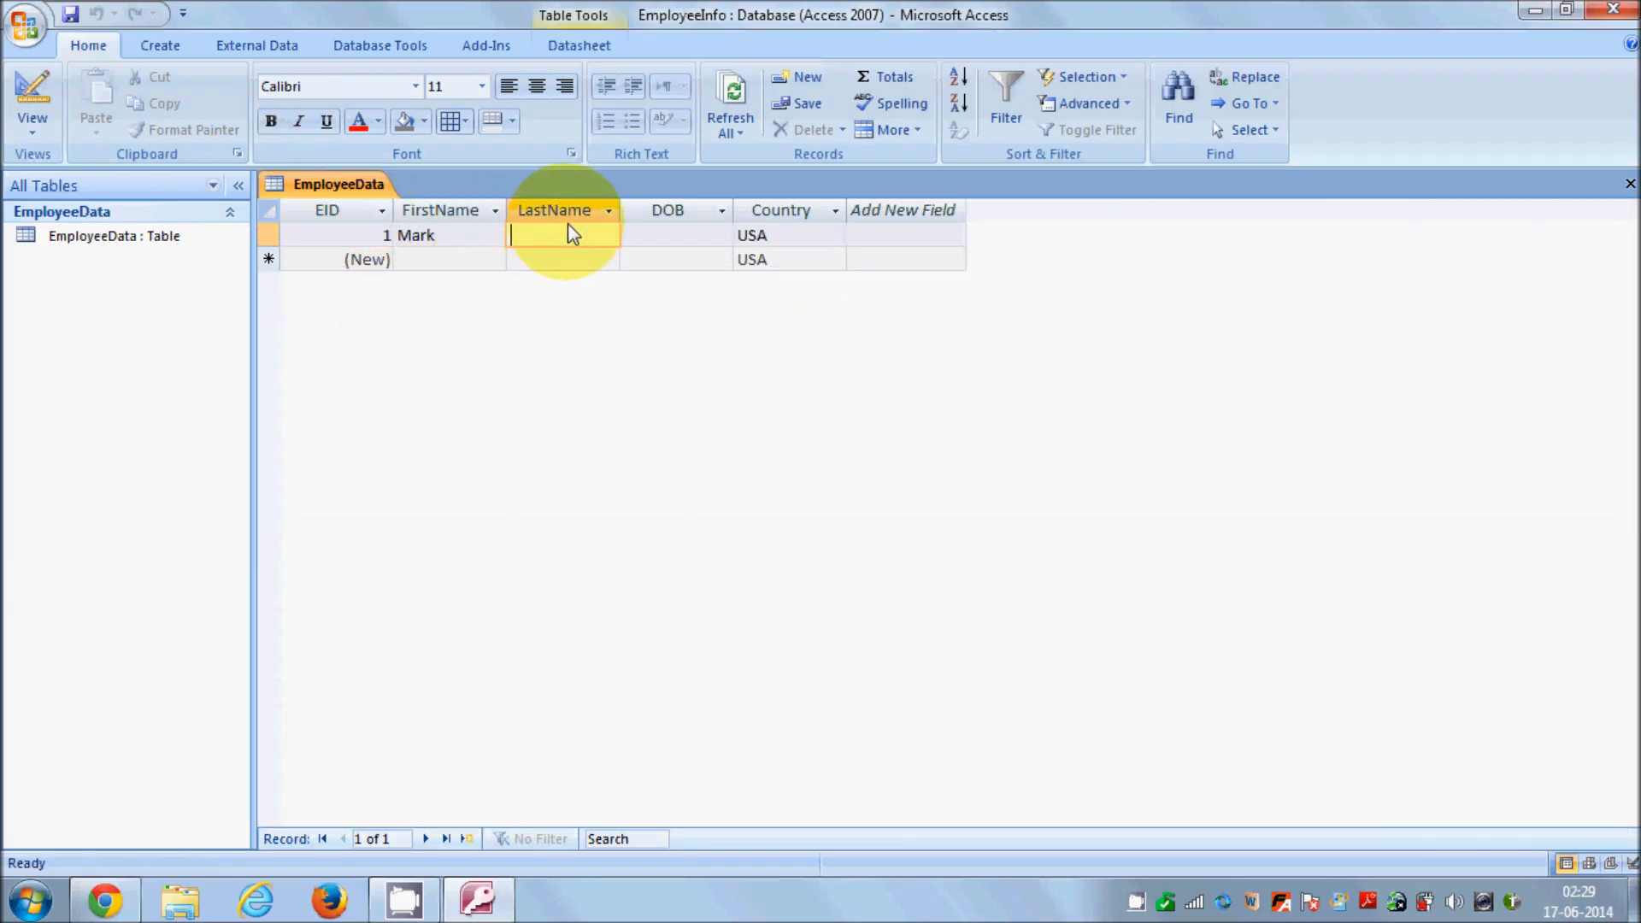
text(esar)
click(660, 235)
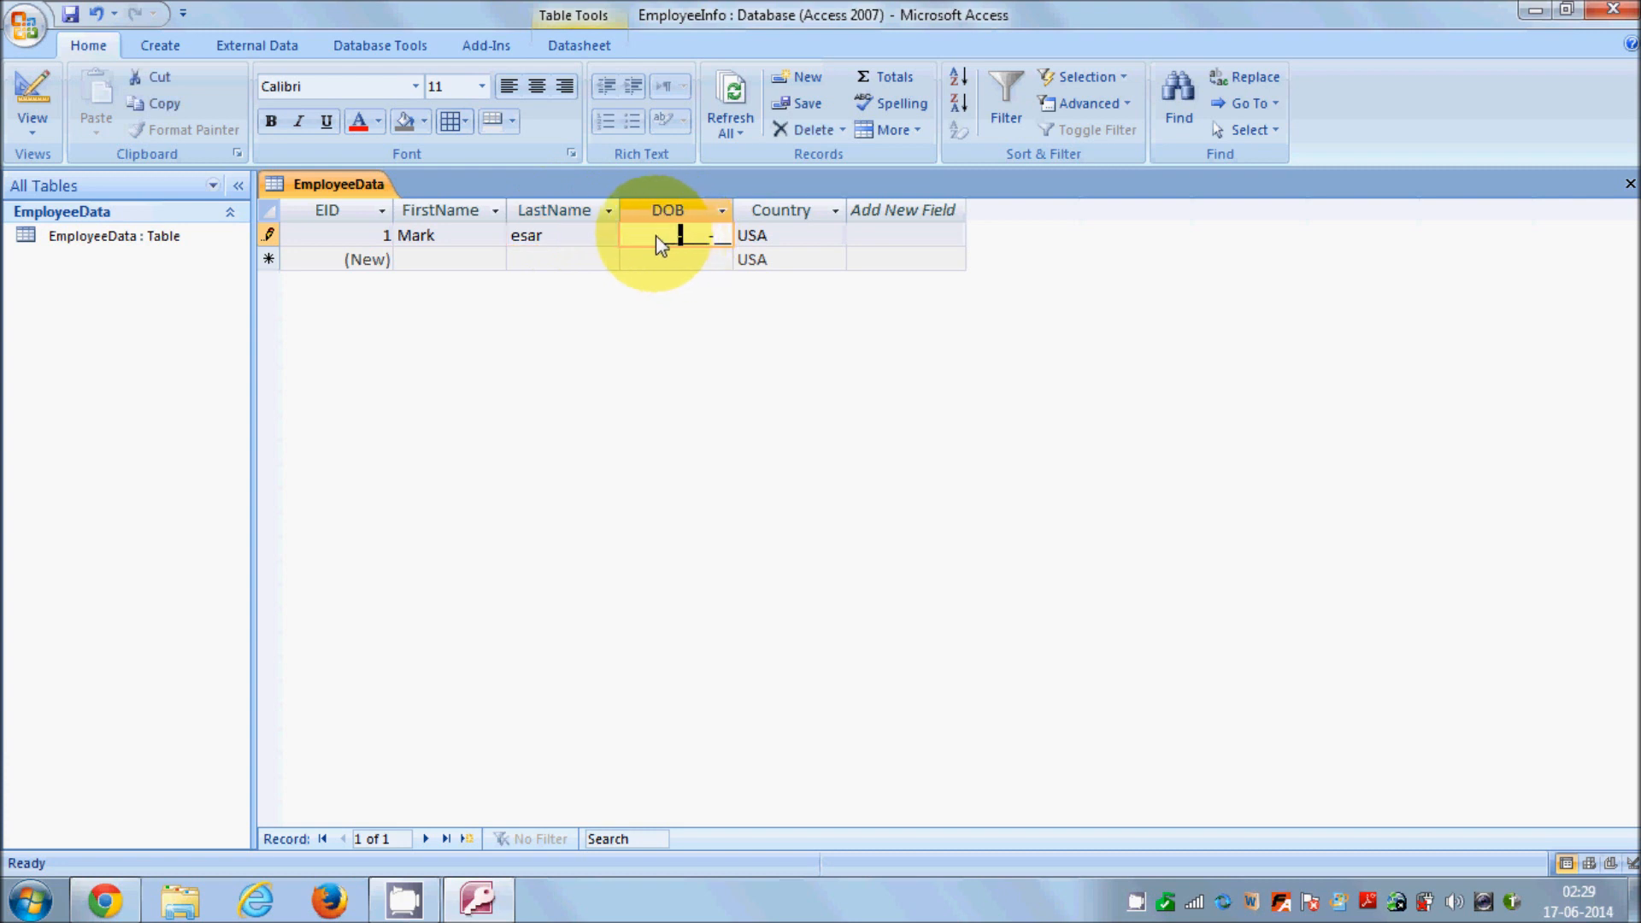
drag(657, 238, 711, 239)
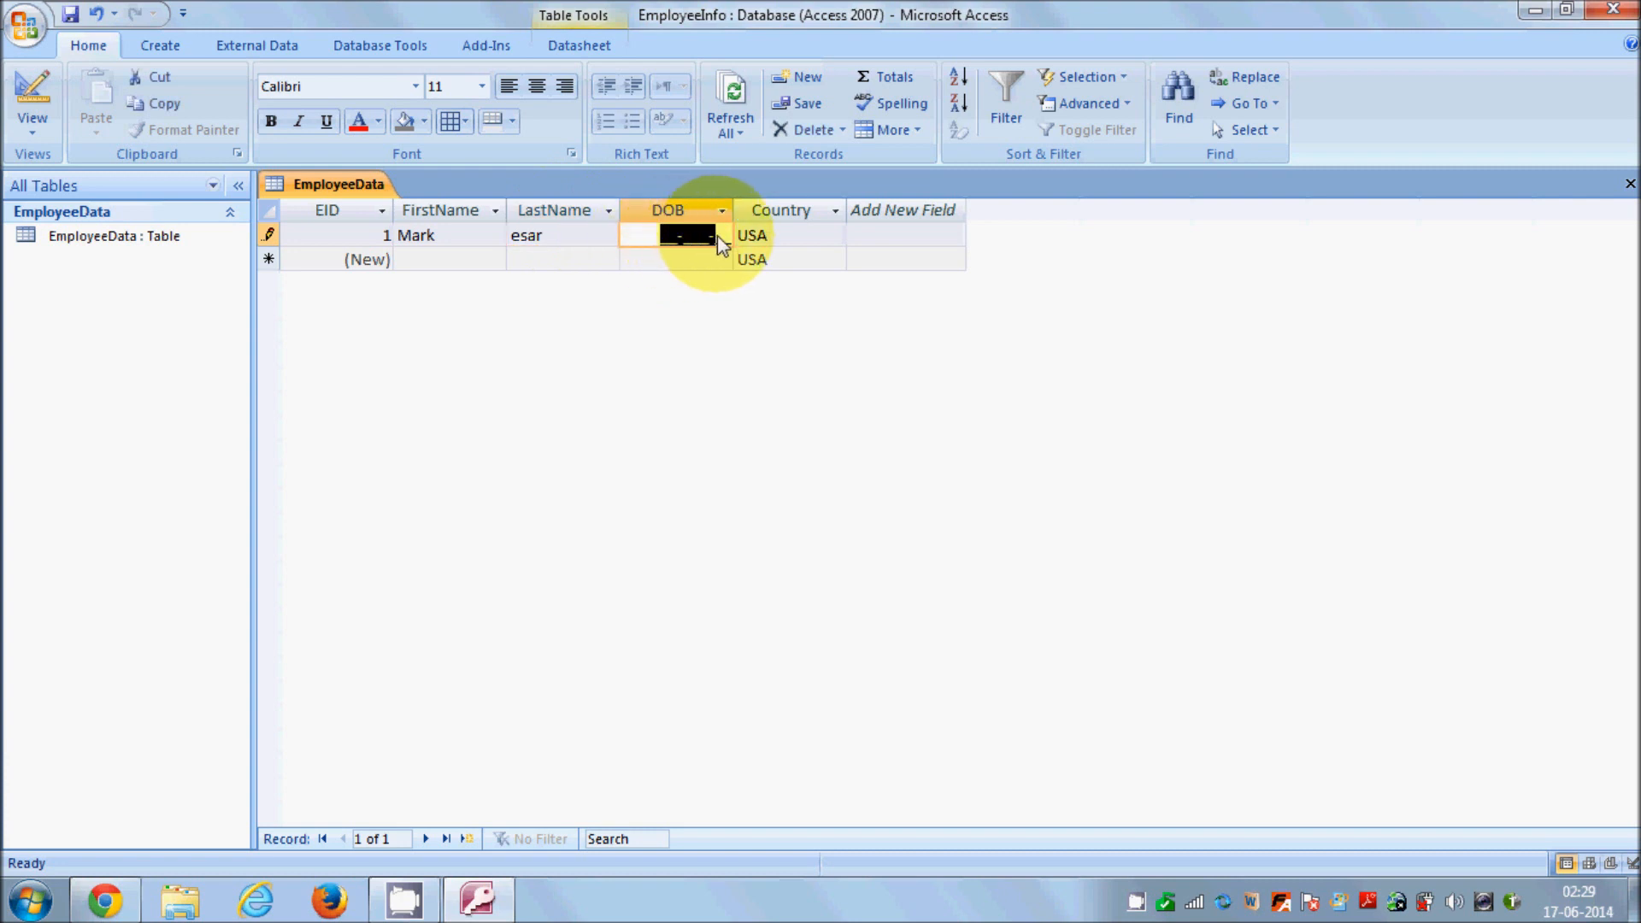
click(665, 239)
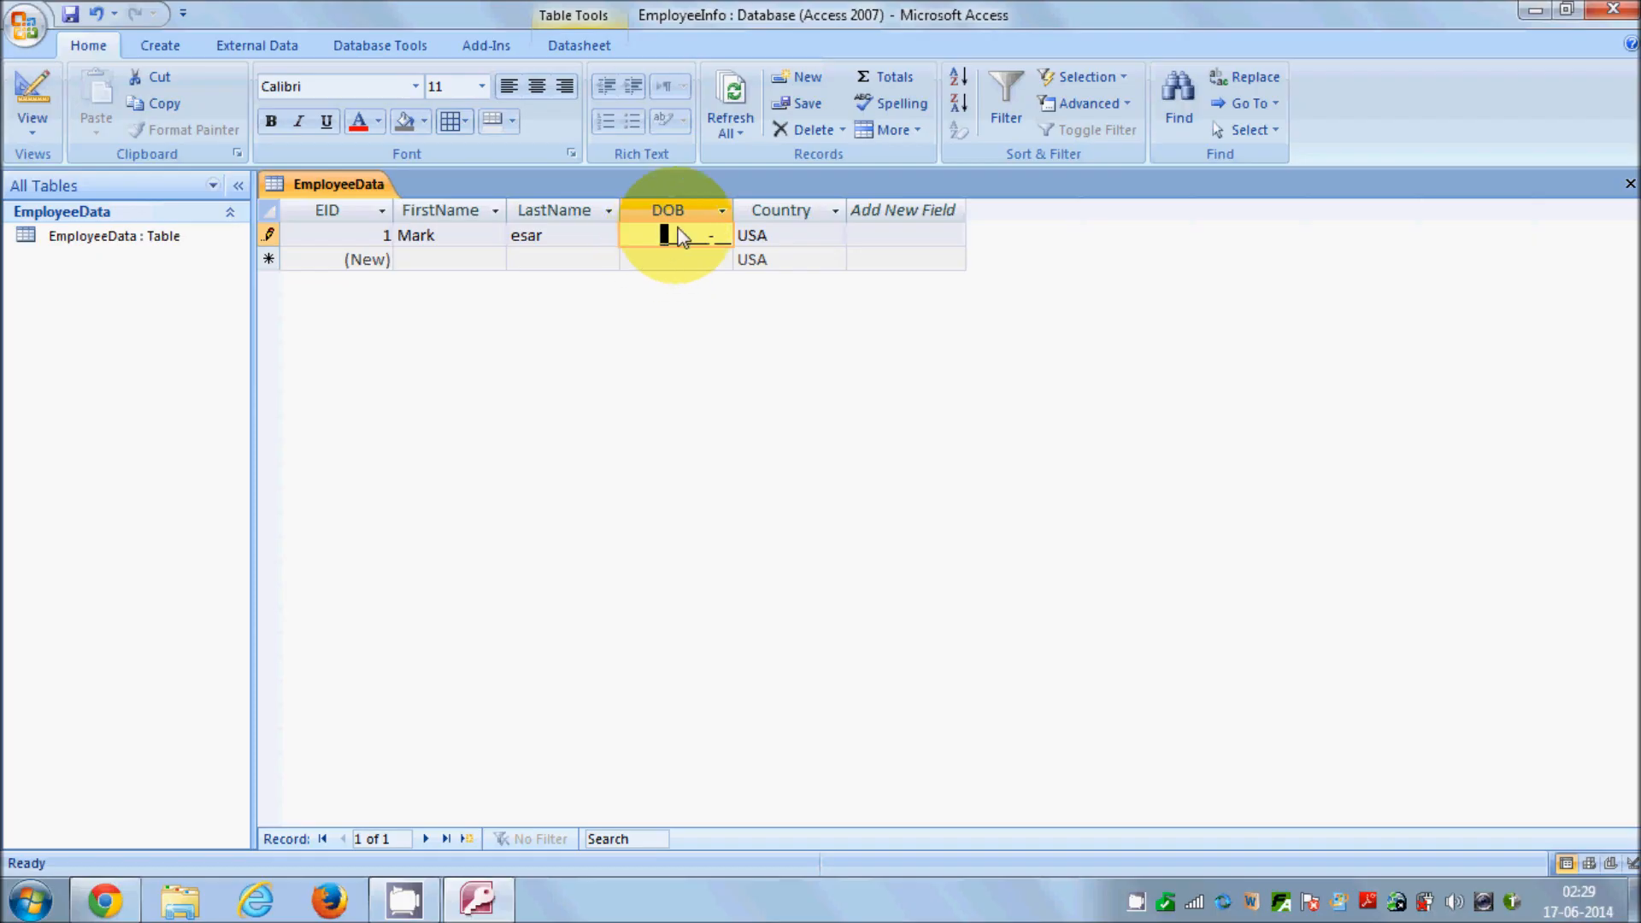
text(19-Jun-88)
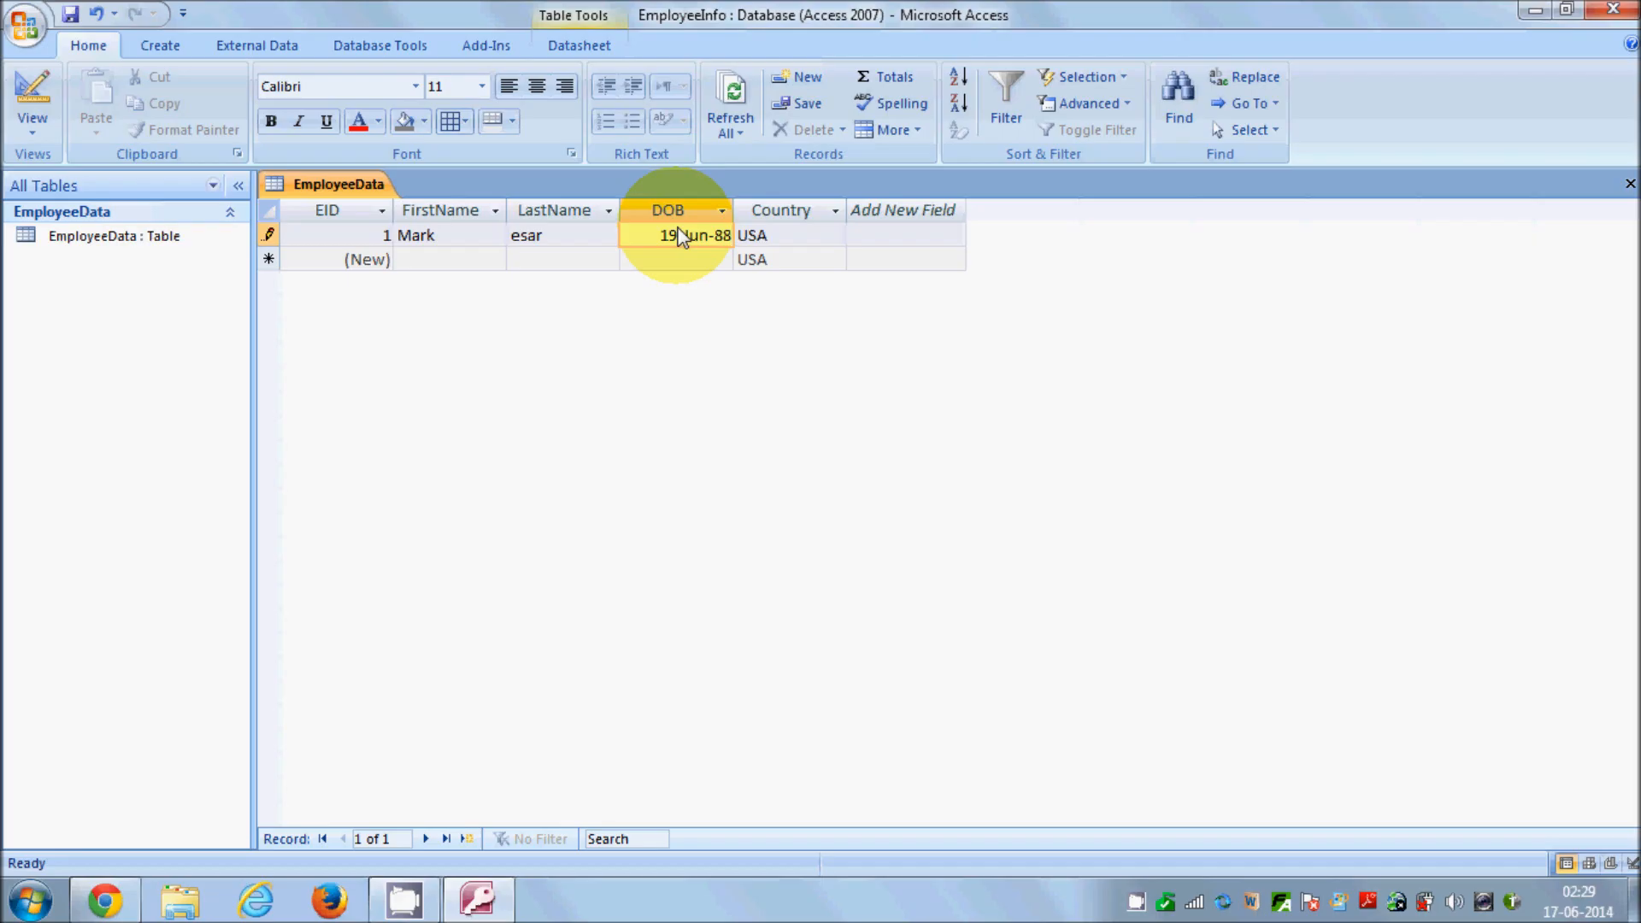
Step: Keep the default USA as the first record's country and save the record
click(785, 247)
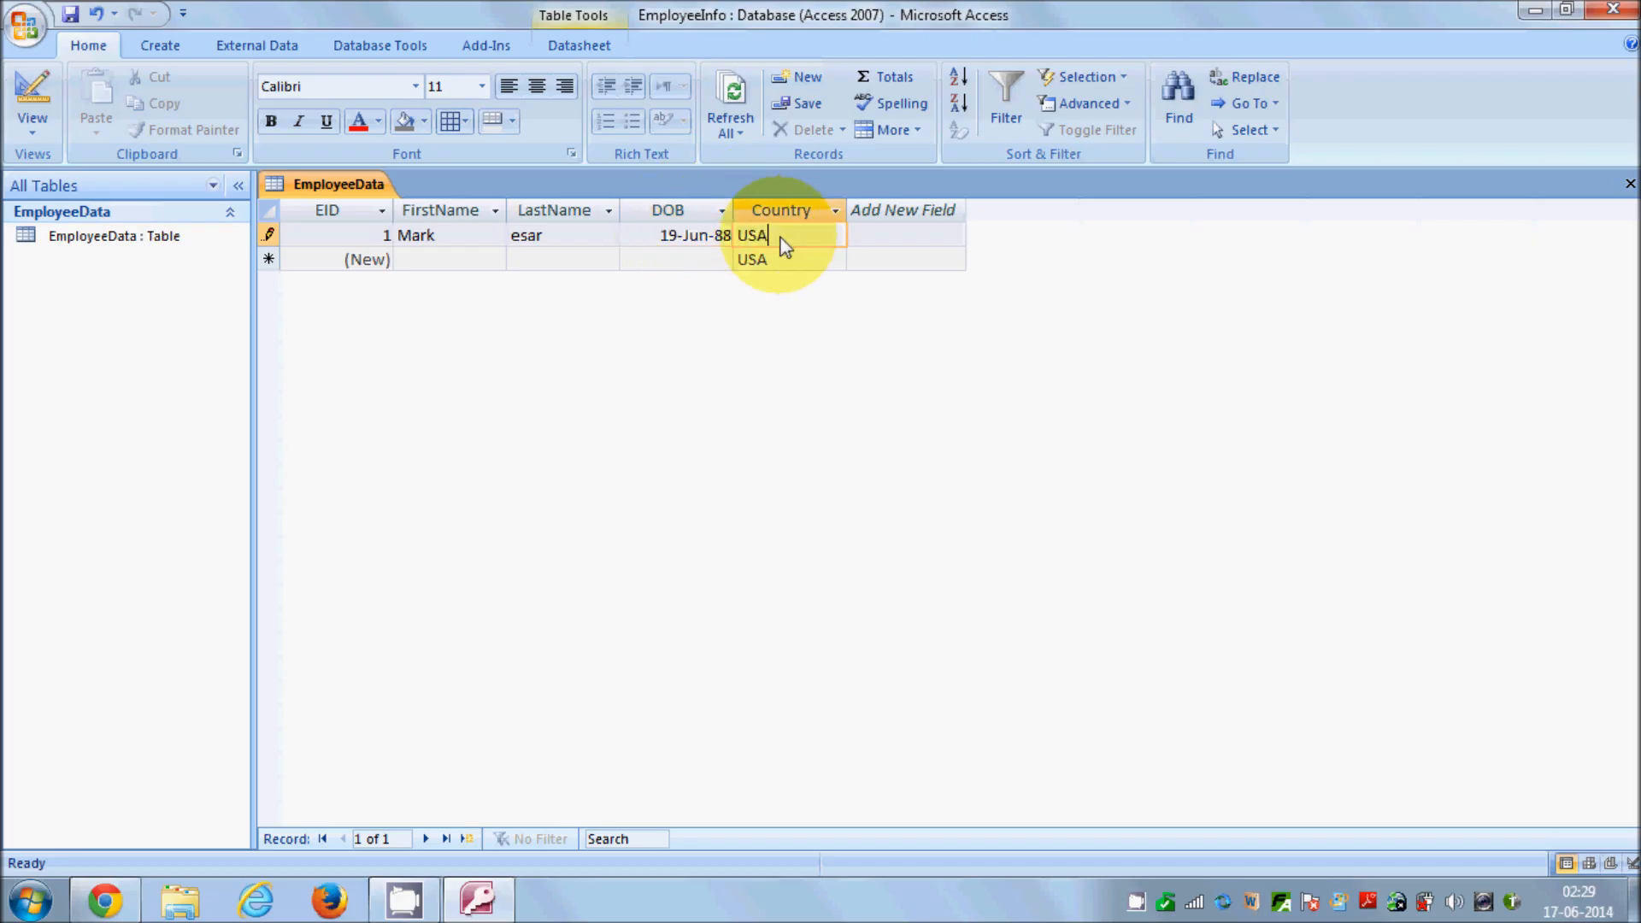
drag(768, 241, 740, 241)
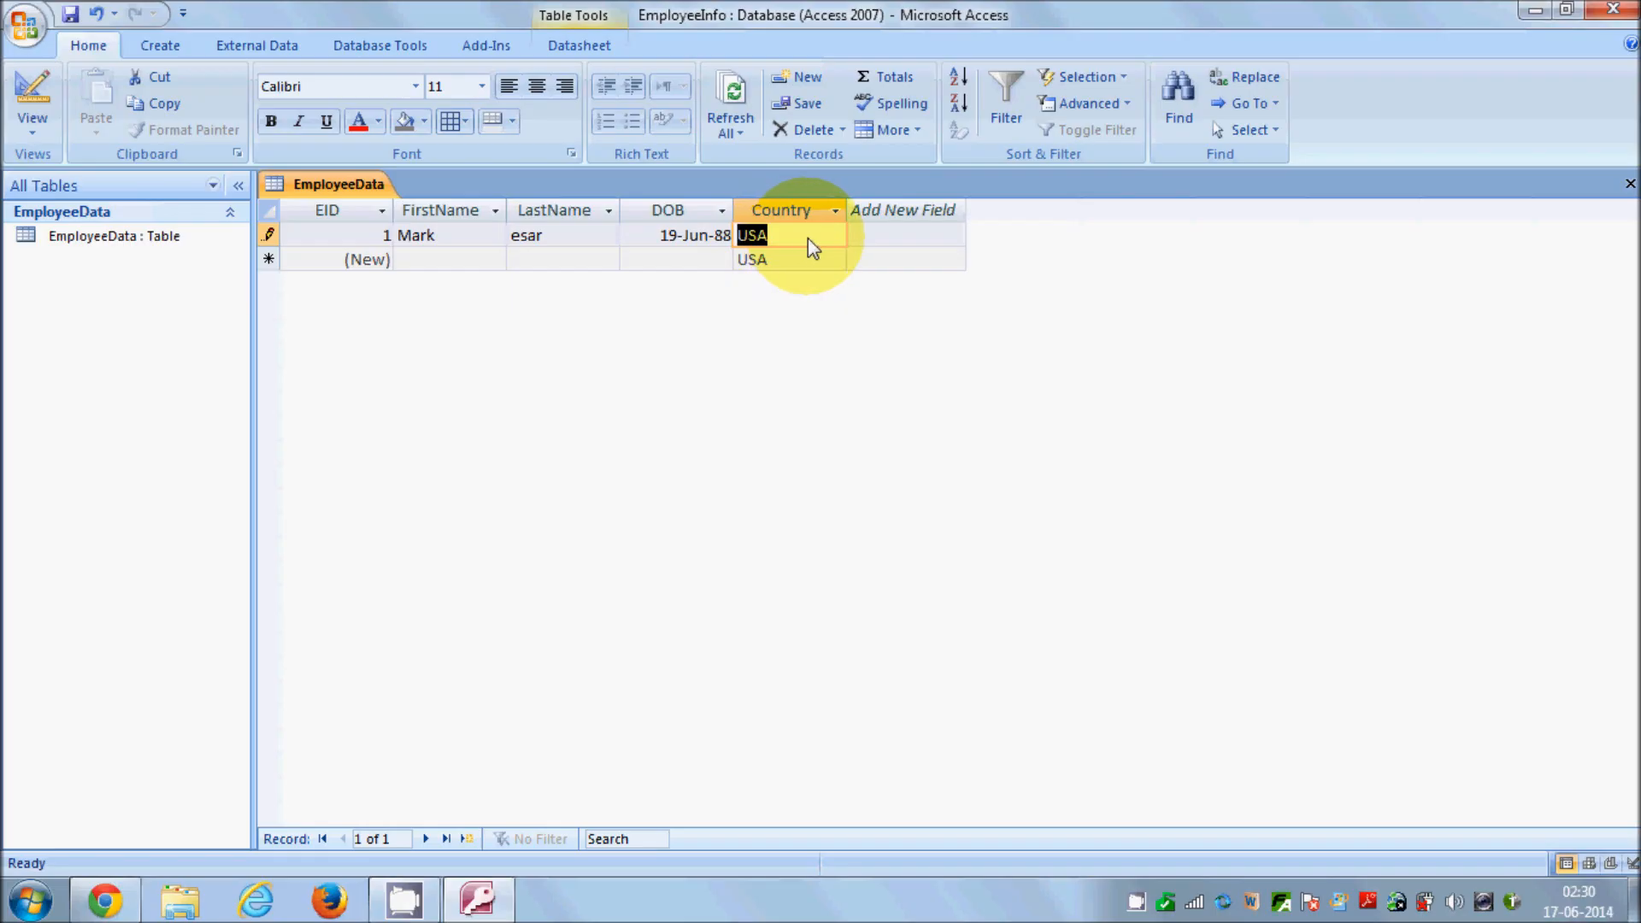
click(904, 241)
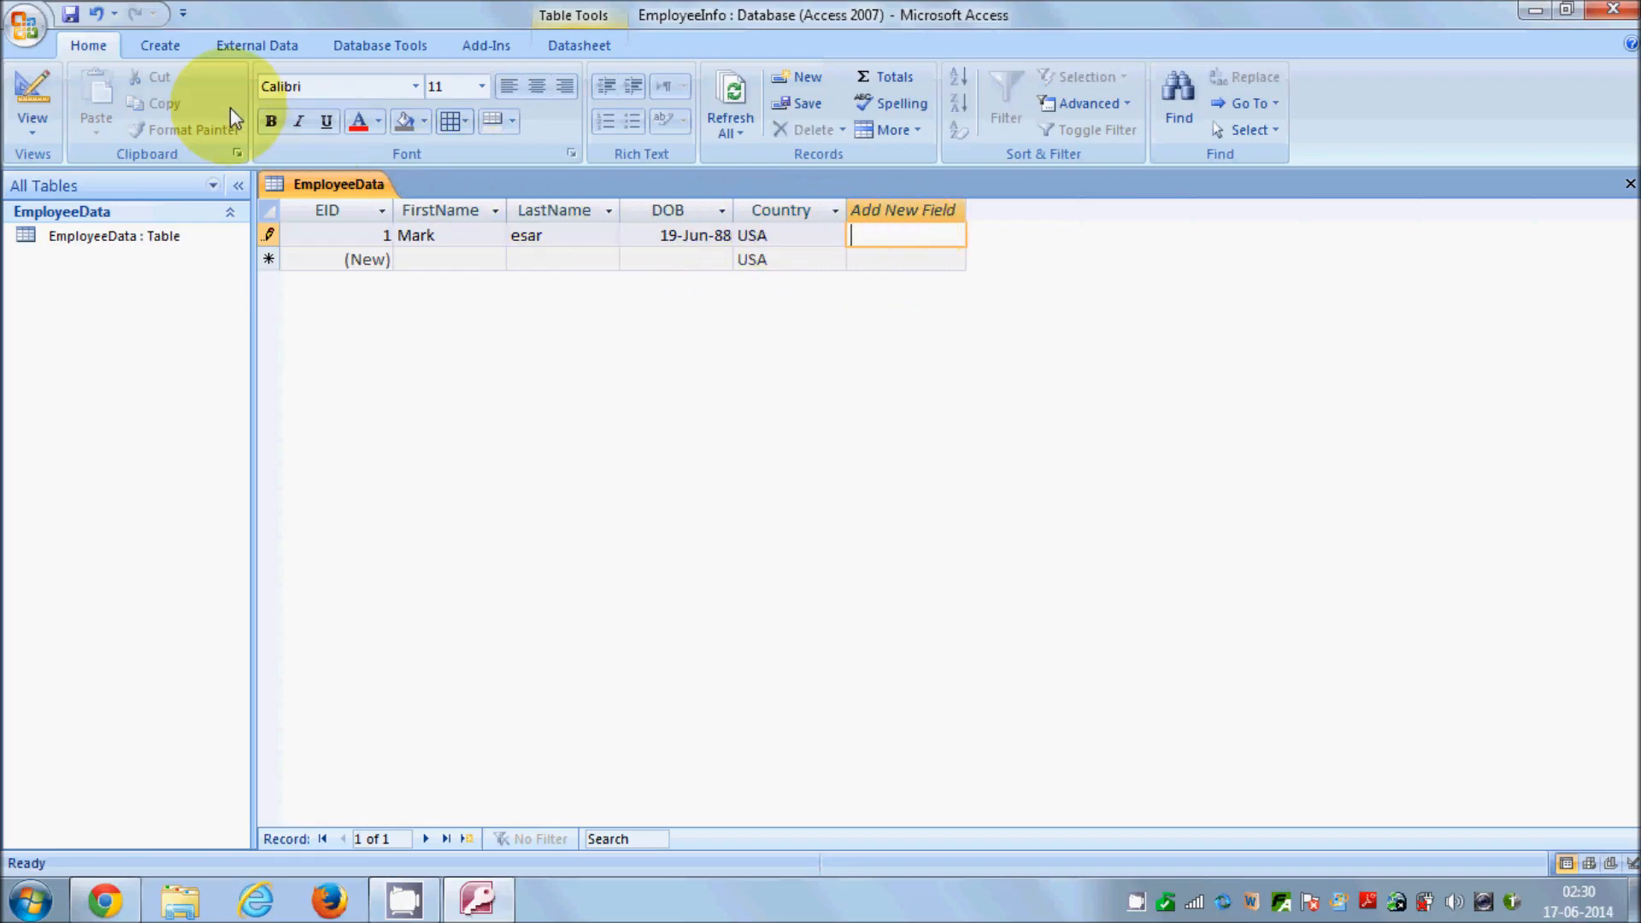
click(798, 249)
drag(798, 249, 671, 248)
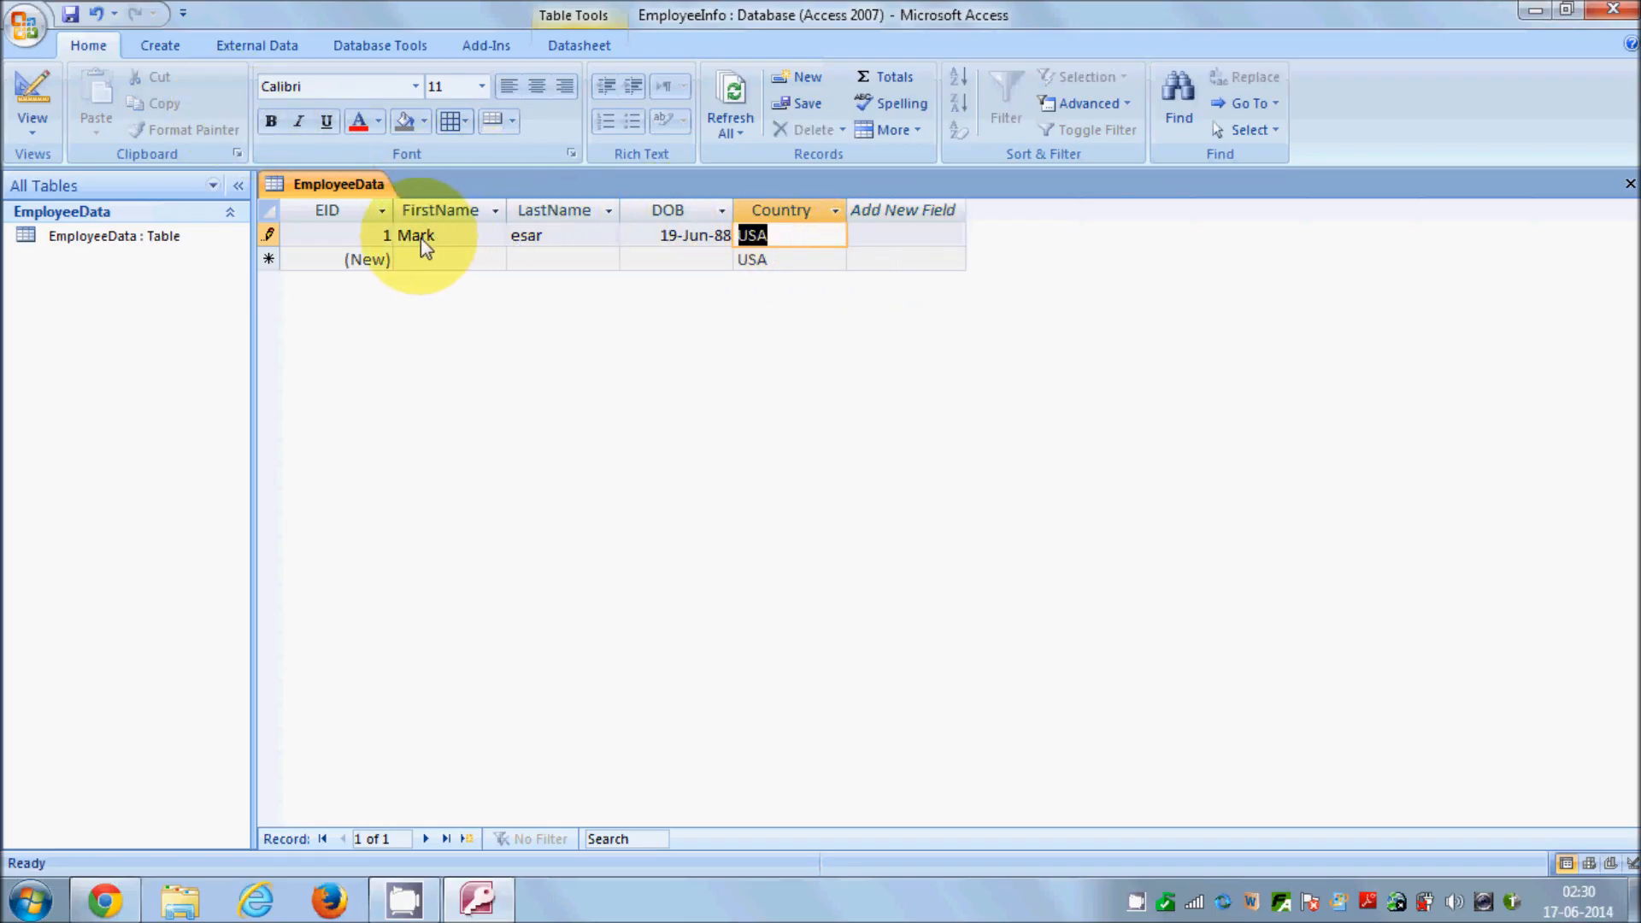
click(71, 14)
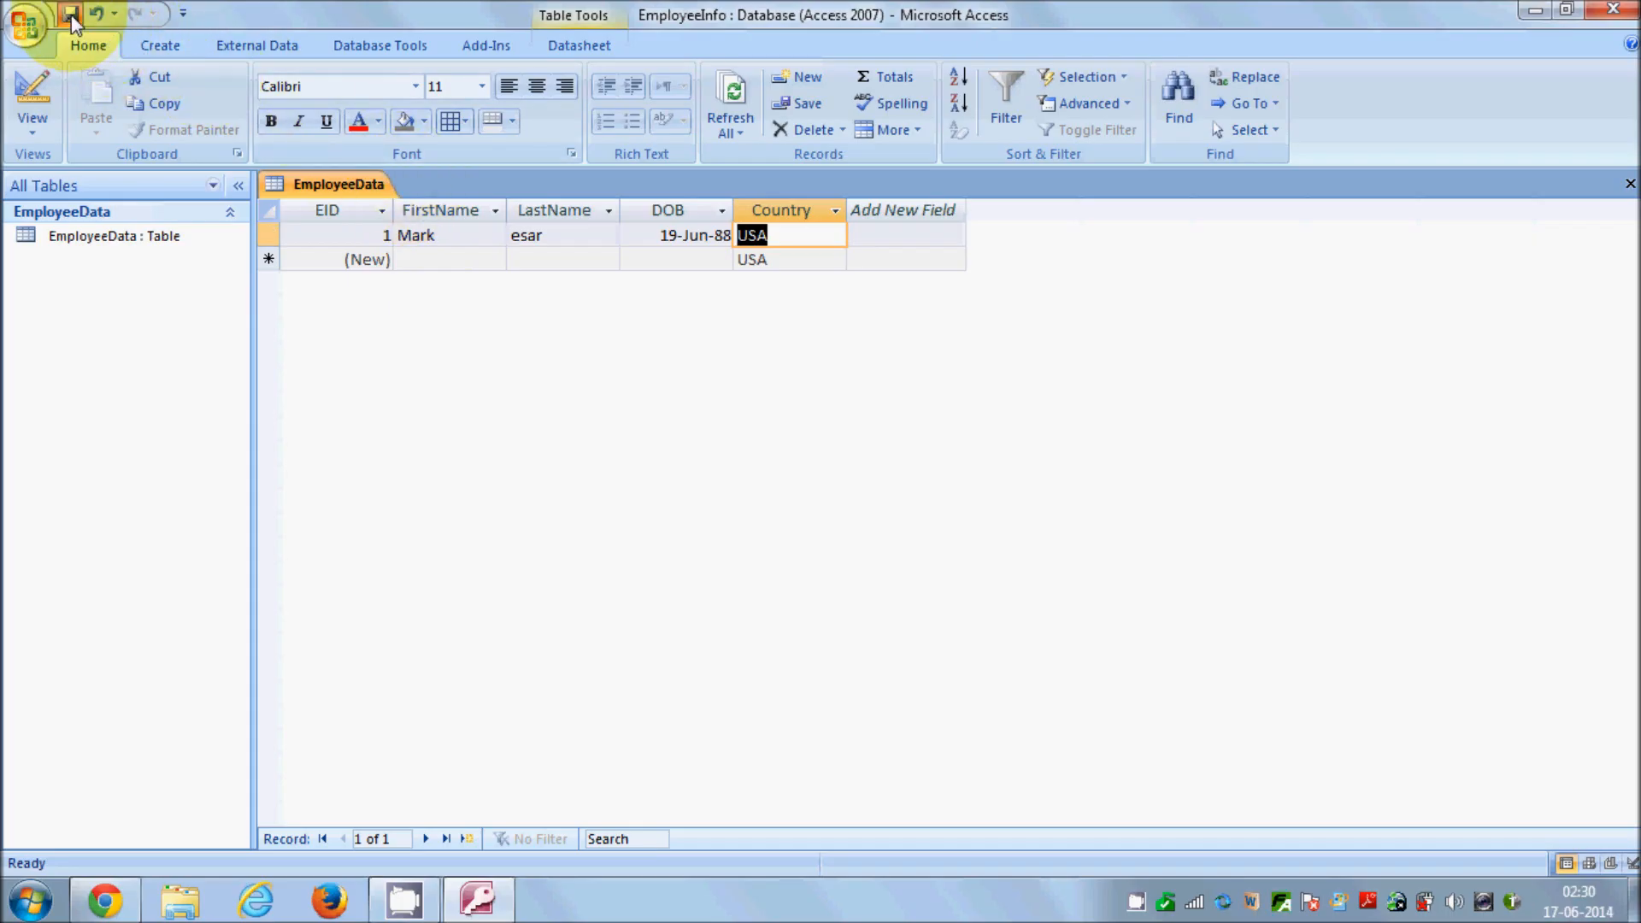
Step: Switch the table to Design view and add a Phone field with the Text data type below Country
click(24, 89)
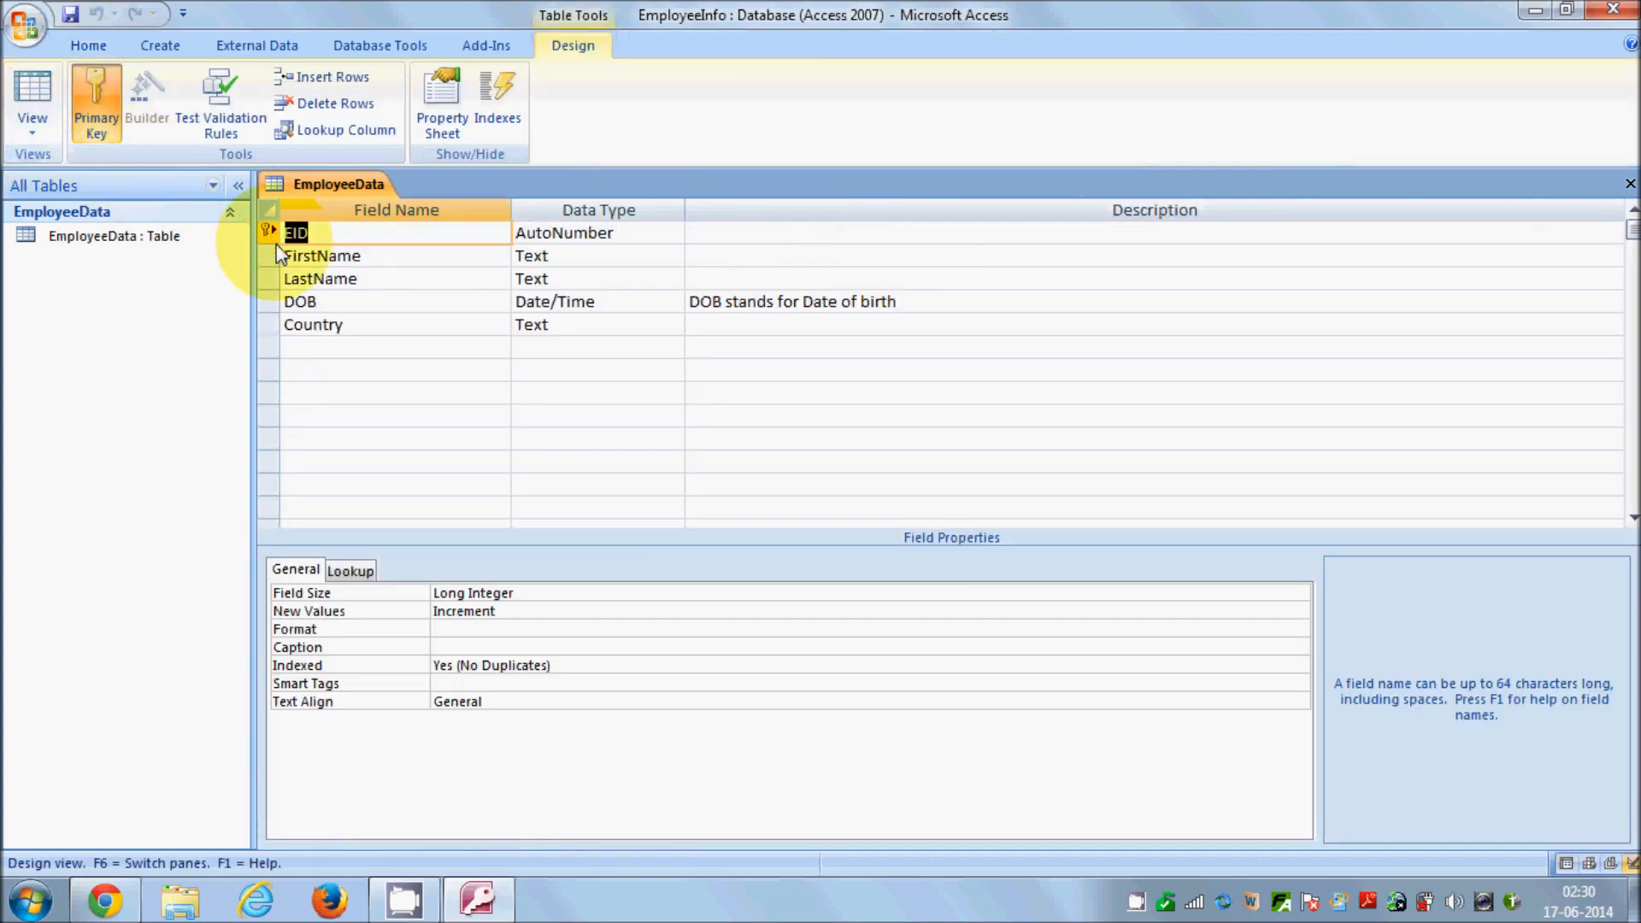
click(344, 353)
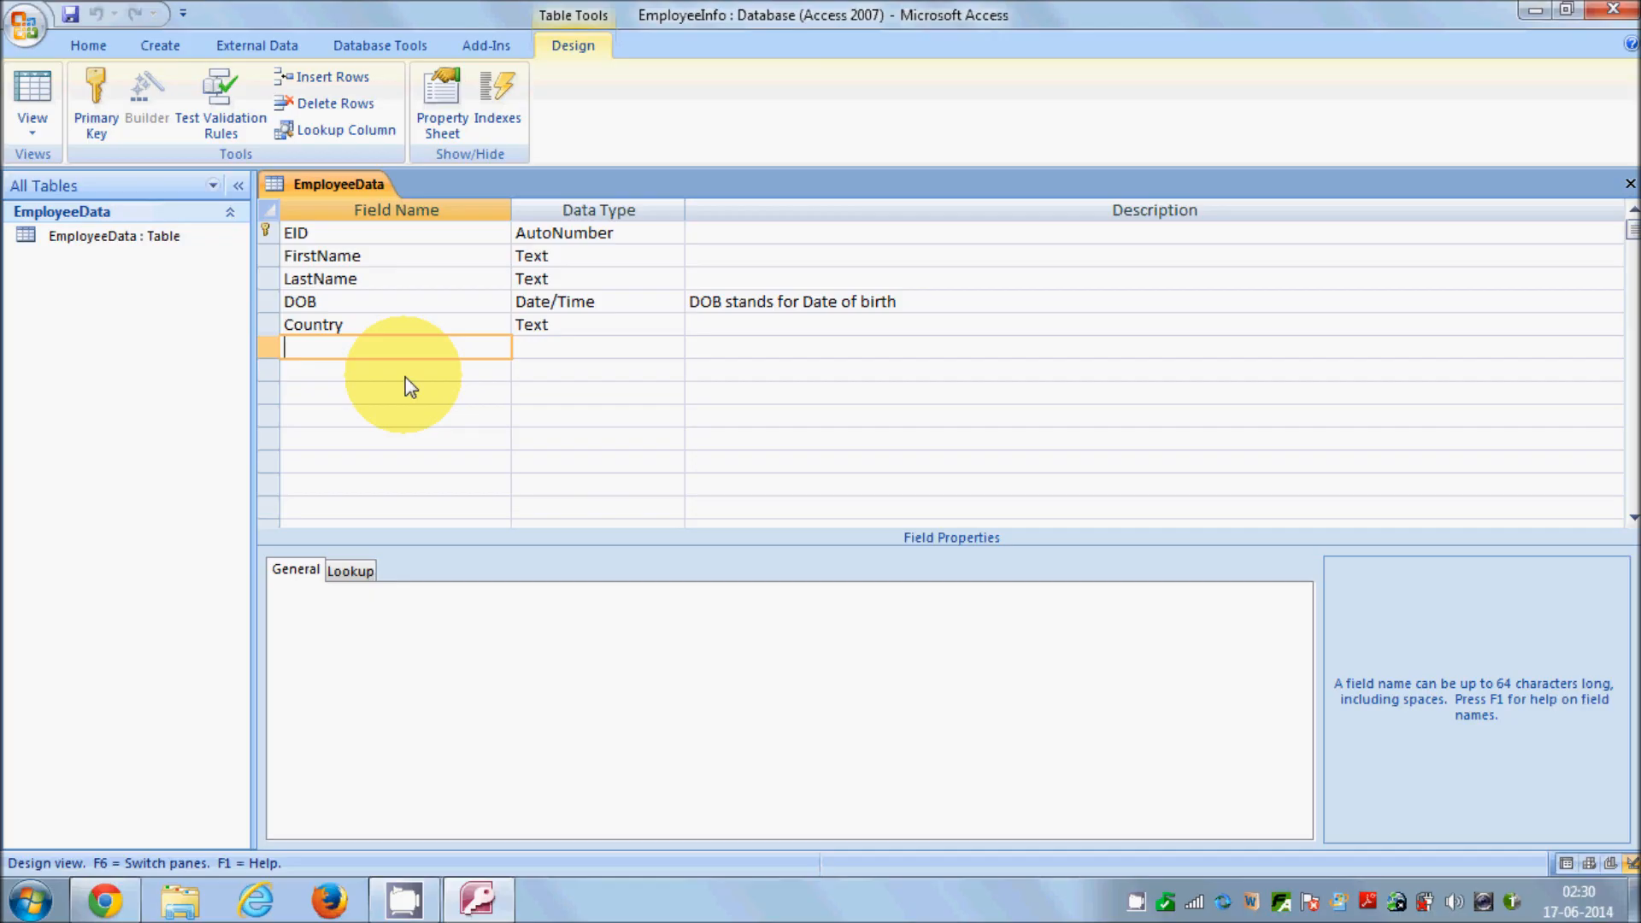
text(T)
key(BackSpace)
text(Phone)
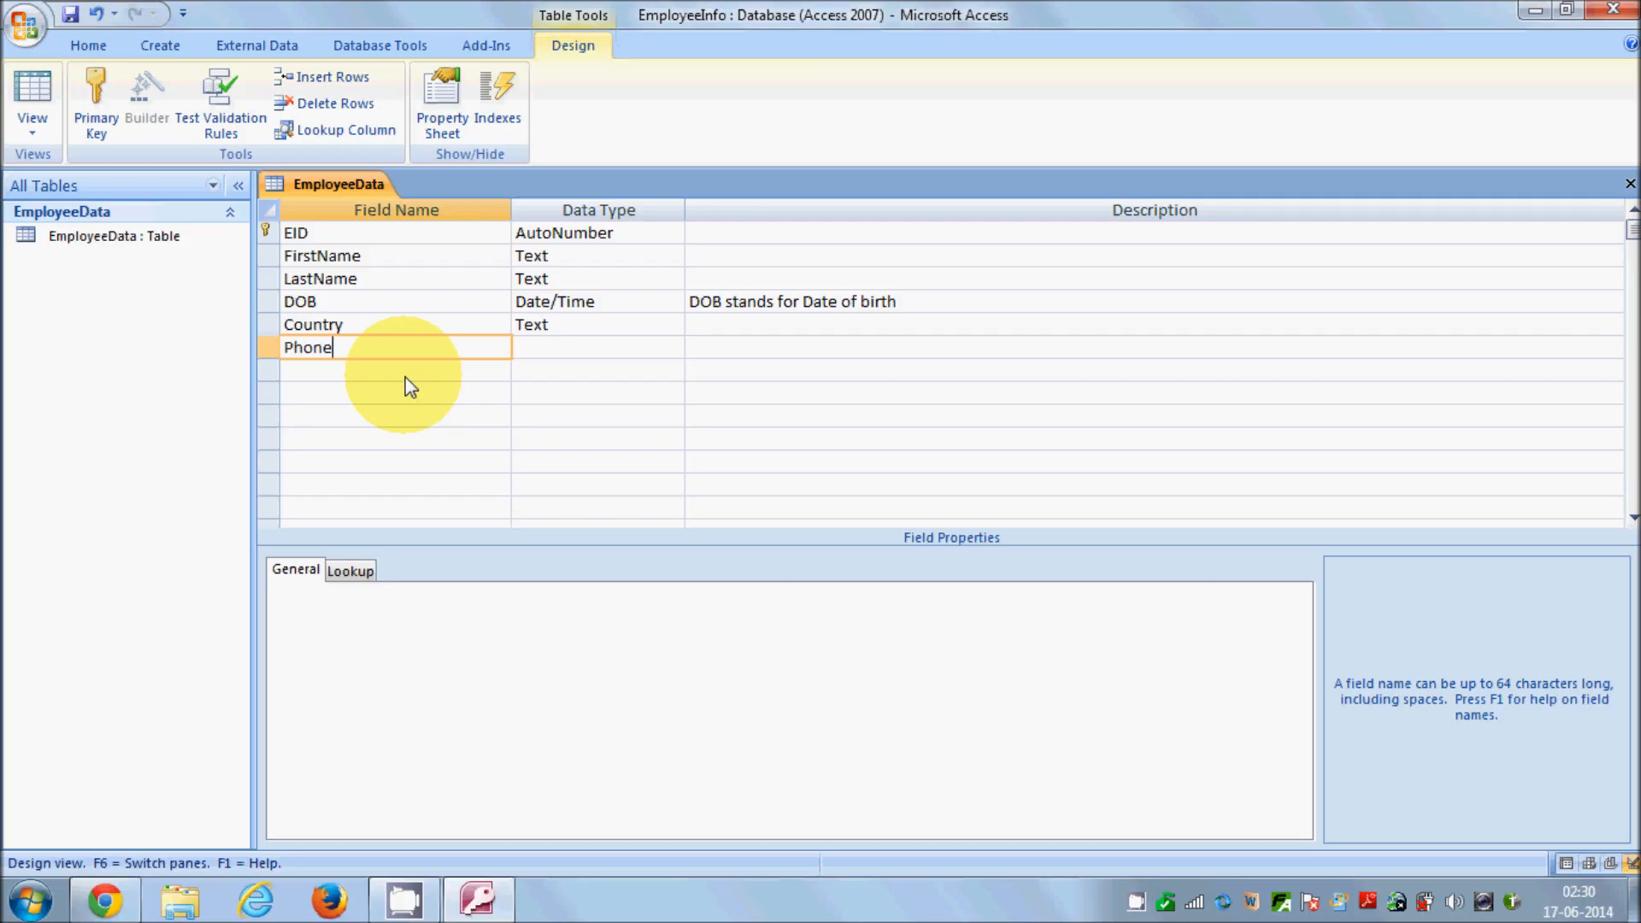
click(536, 358)
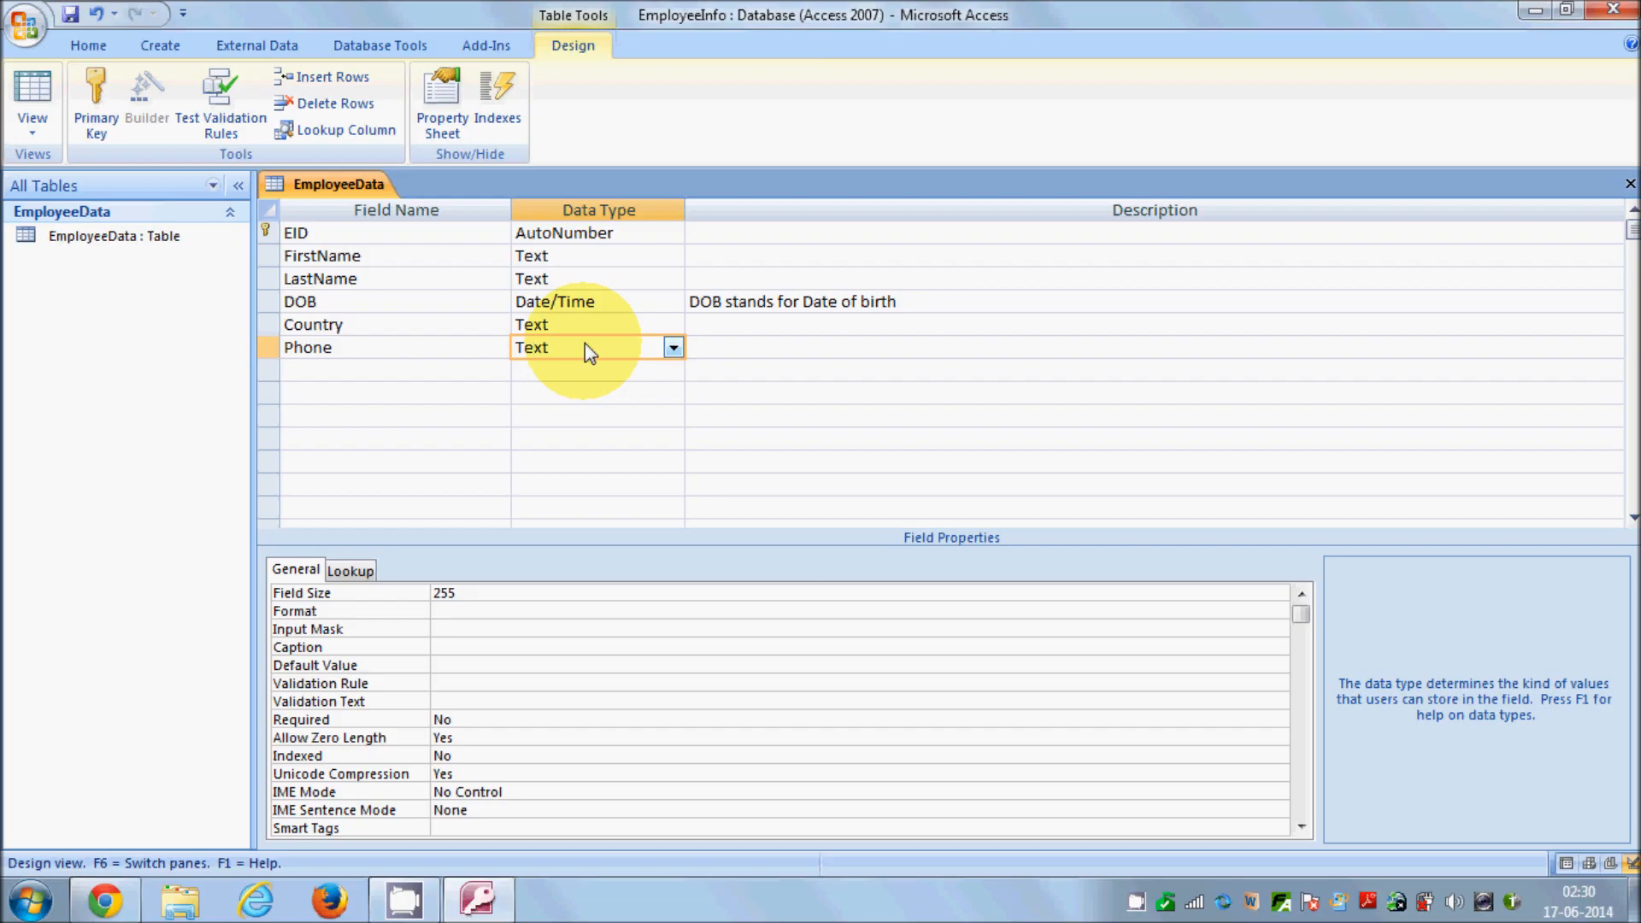
drag(585, 344, 507, 344)
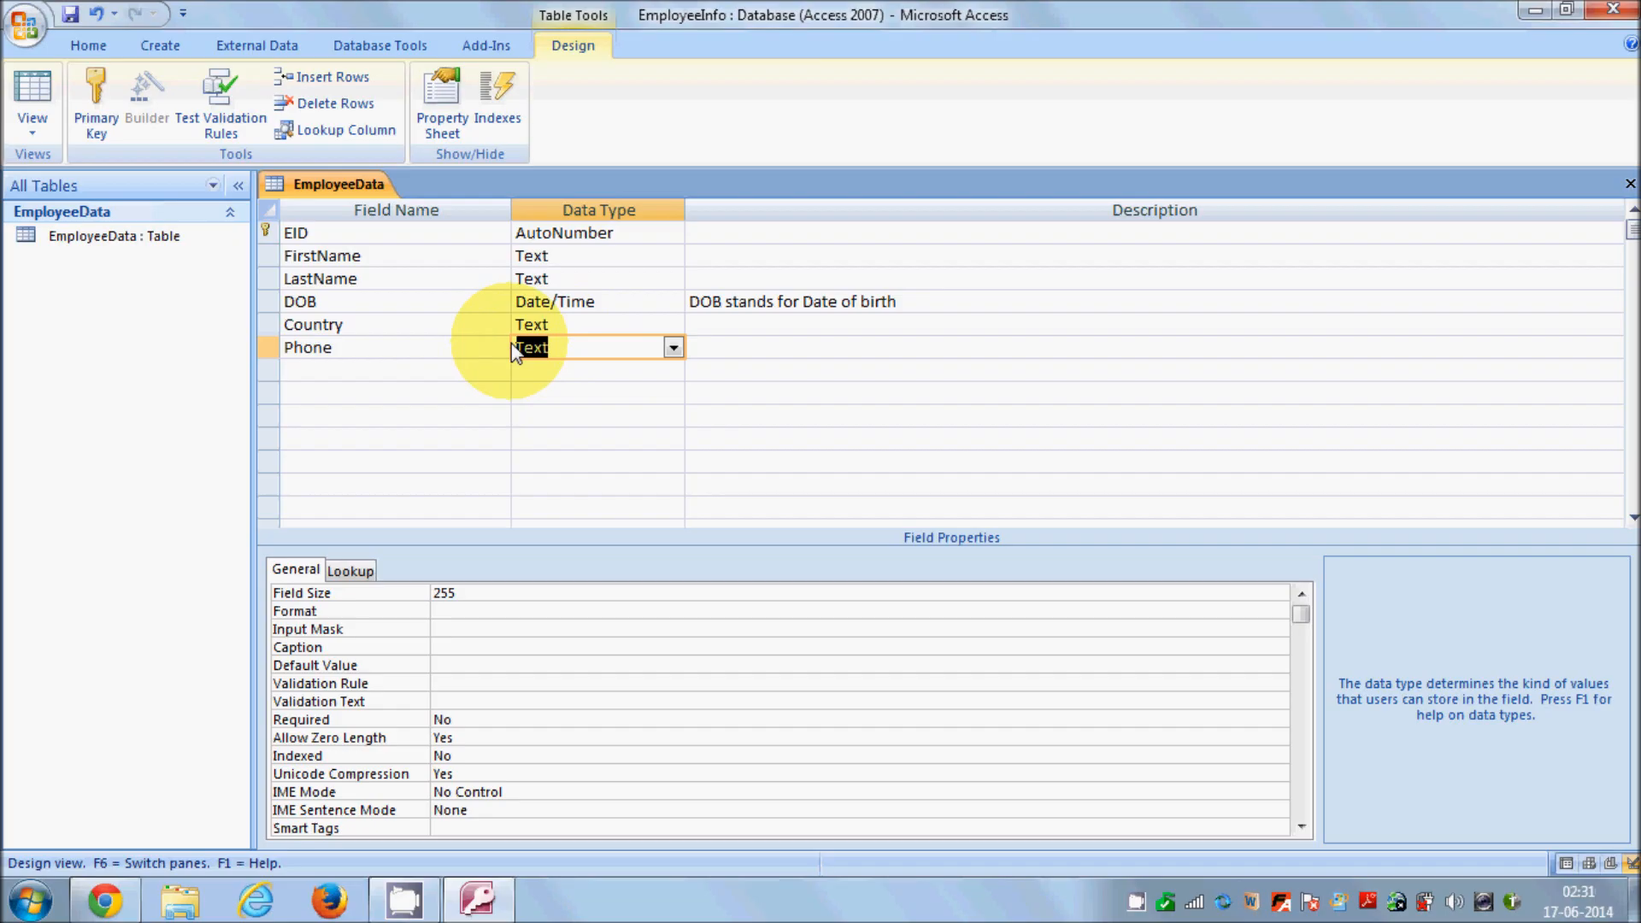
Step: Start the Input Mask Wizard for the Phone field, saving the table first
click(469, 632)
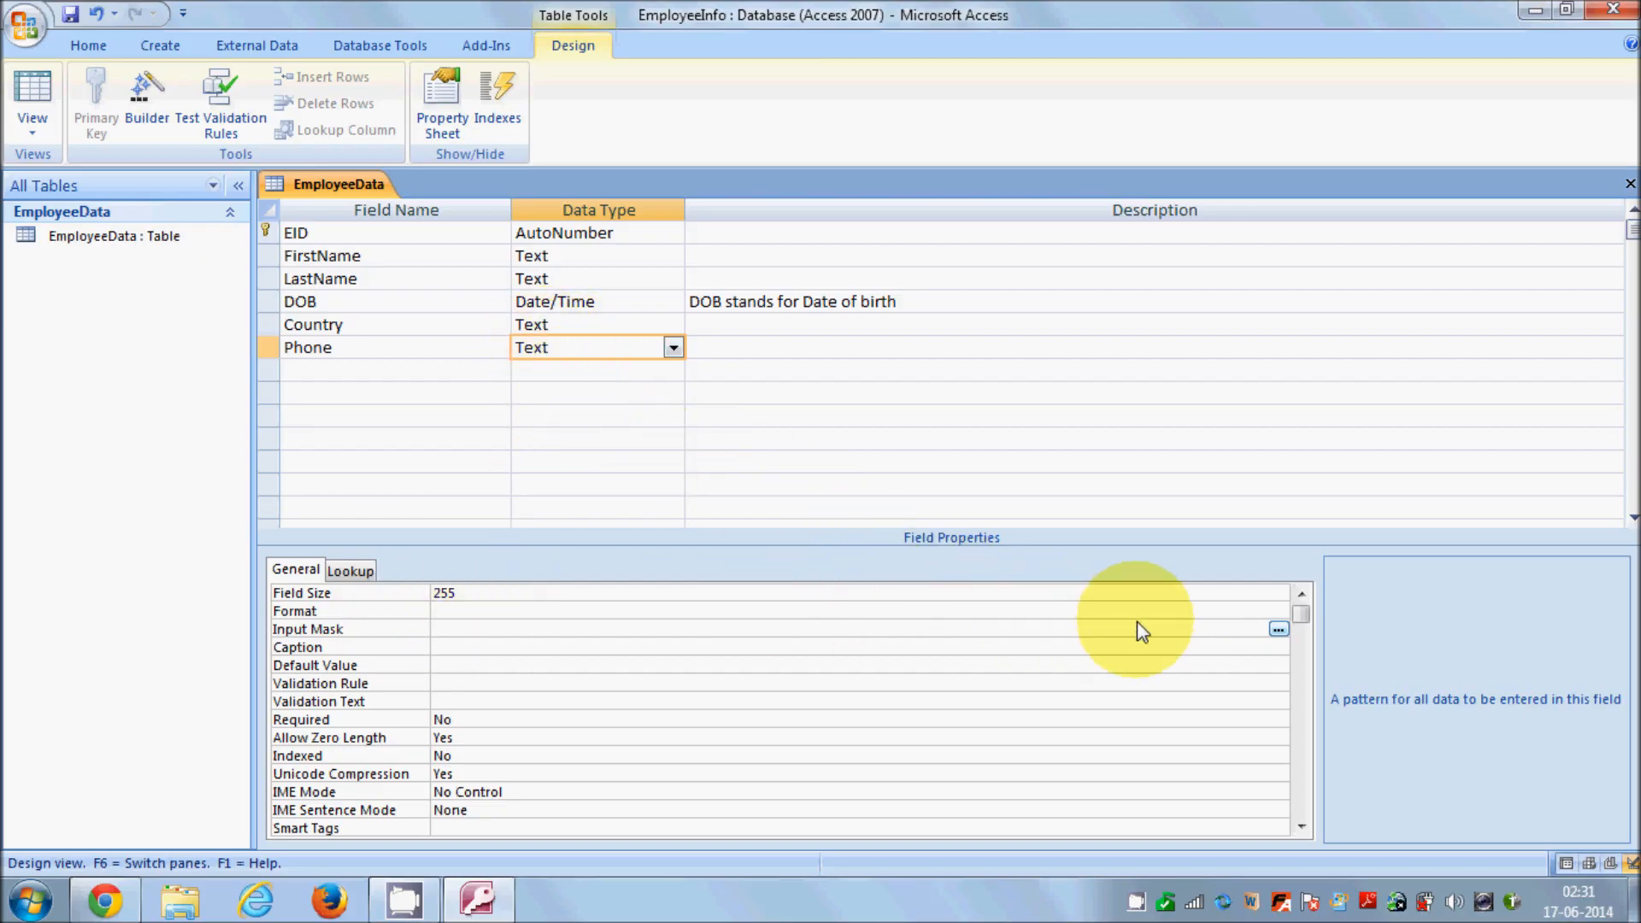
click(1276, 631)
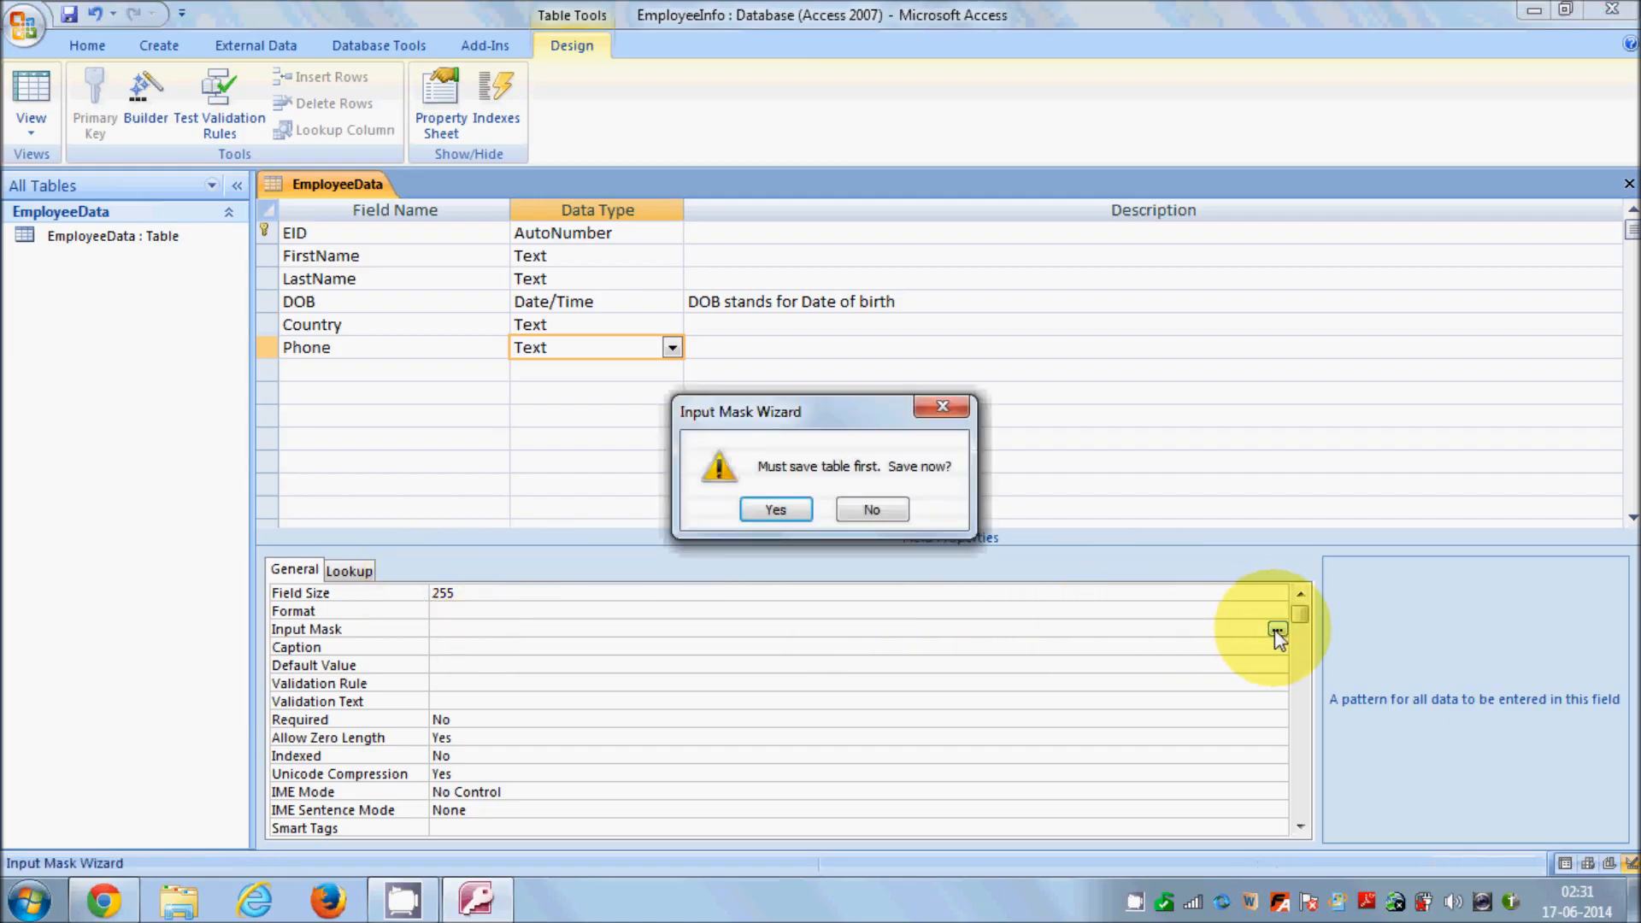
click(783, 516)
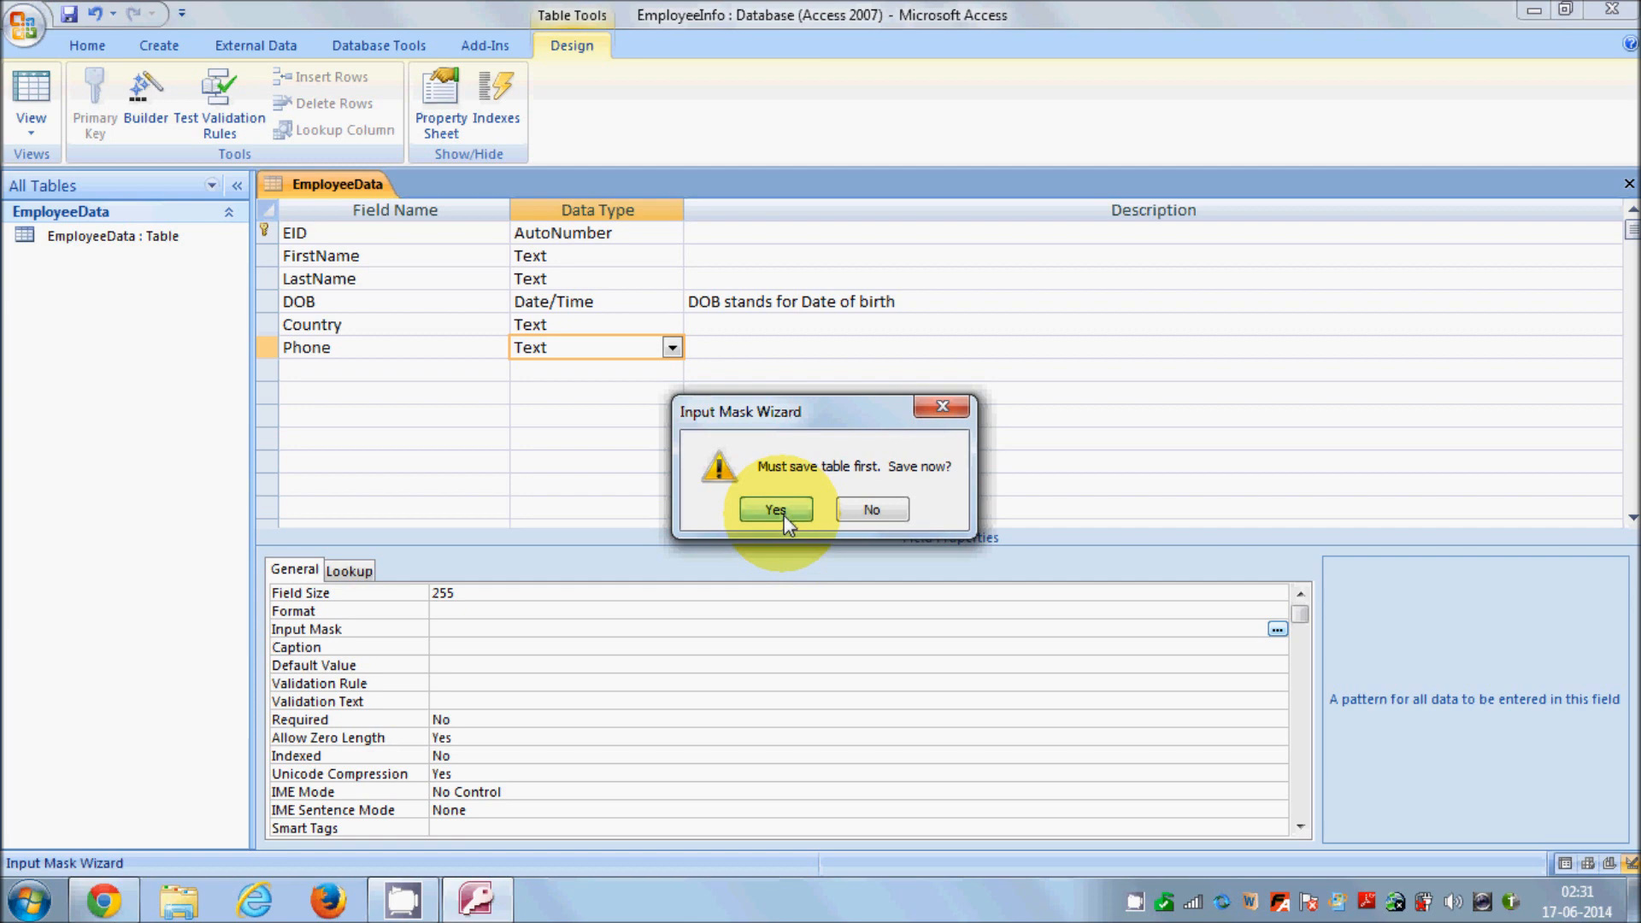
Step: Examine the predefined input masks in the wizard, such as PhoneNumber, Short Time and Medium Time
mouse_move(1022, 360)
mouse_down()
mouse_move(1023, 395)
mouse_move(1019, 358)
mouse_up()
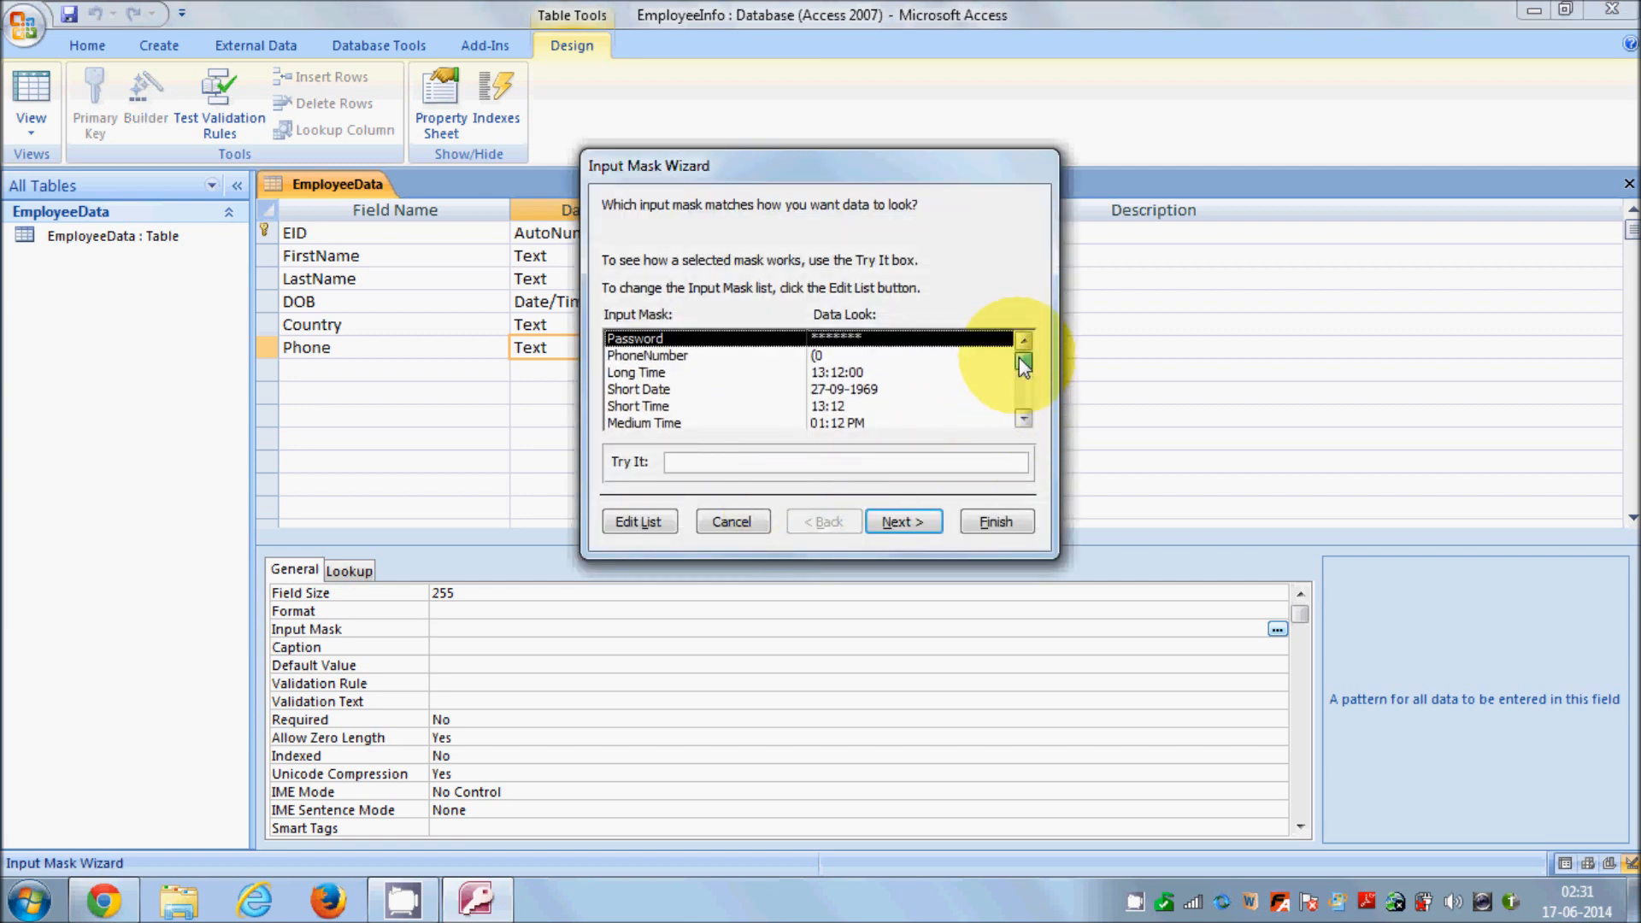
click(661, 357)
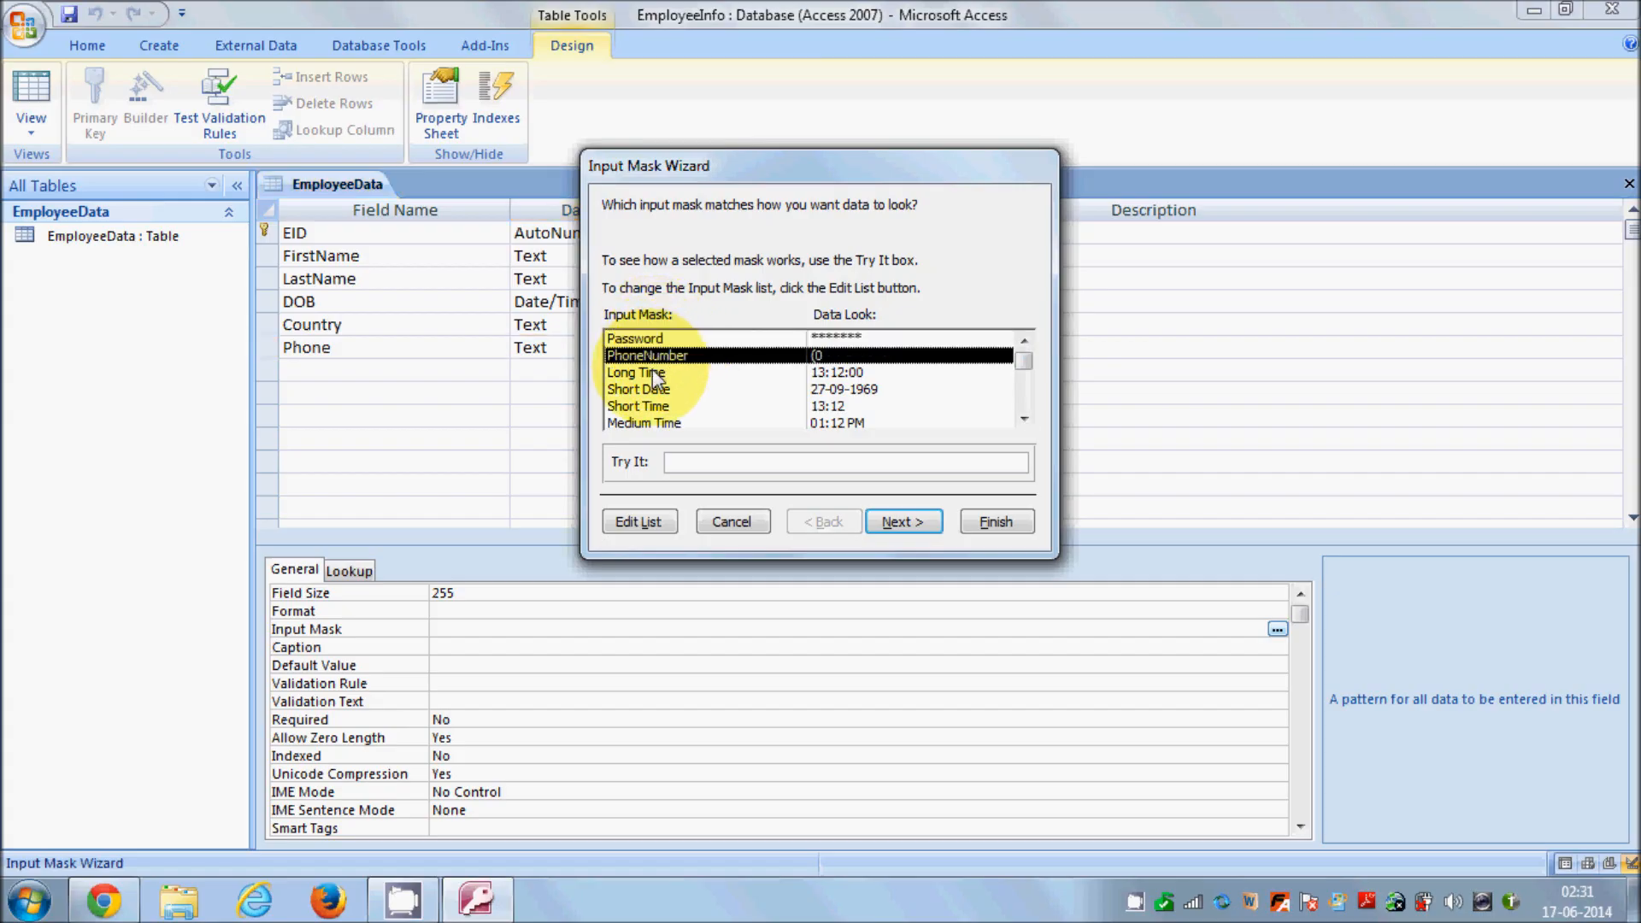
click(664, 373)
click(664, 406)
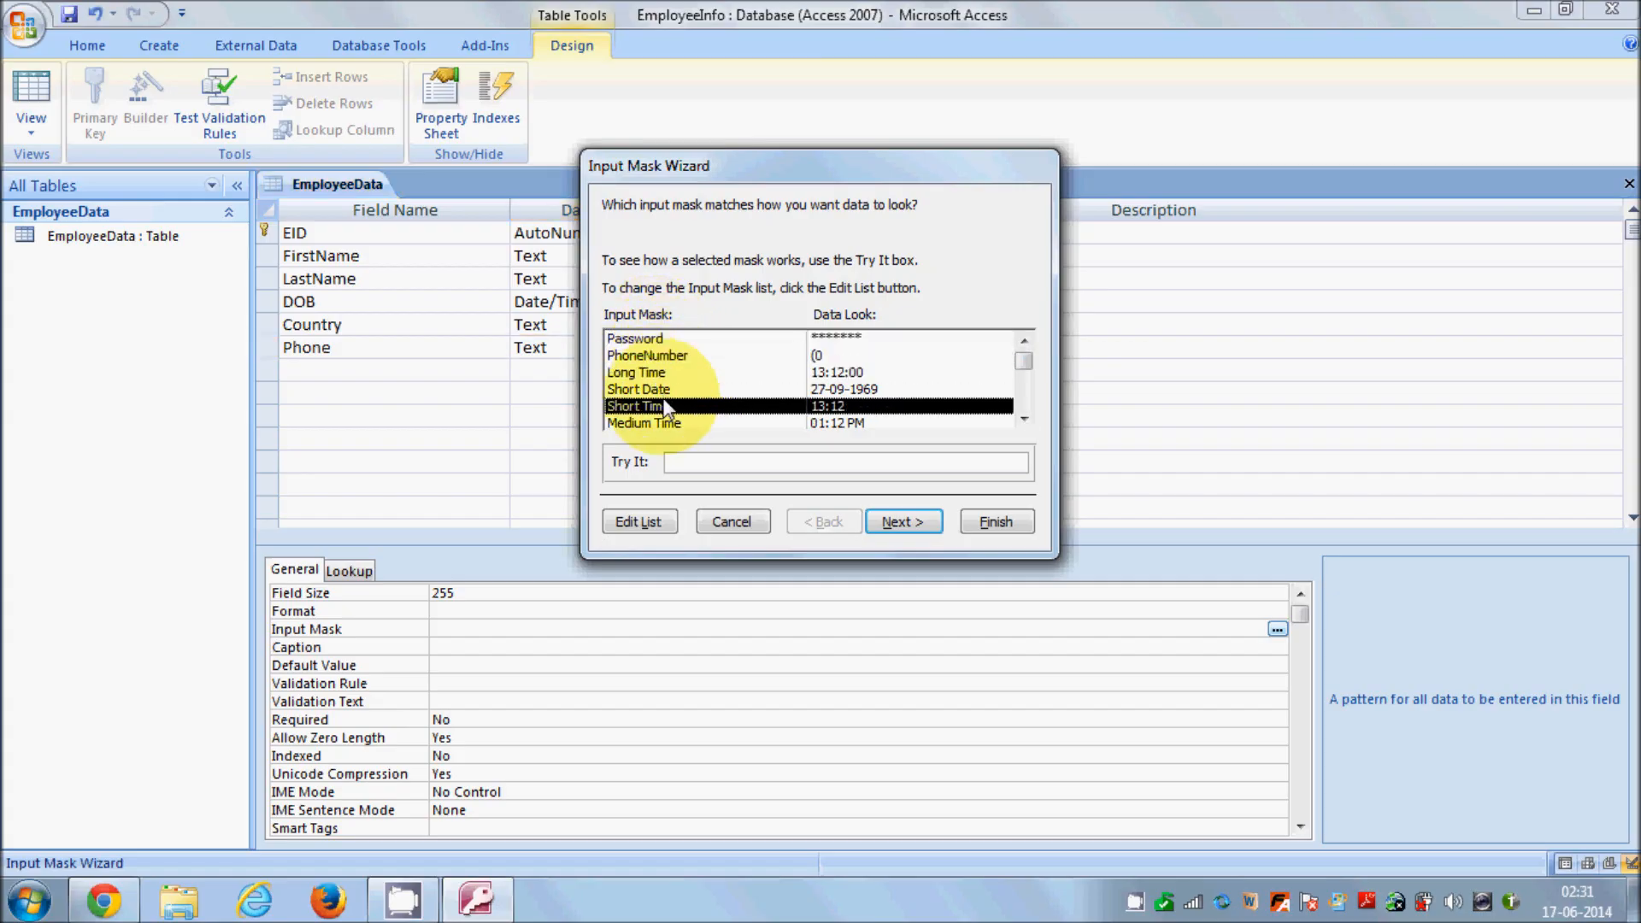
click(1024, 418)
click(1024, 418)
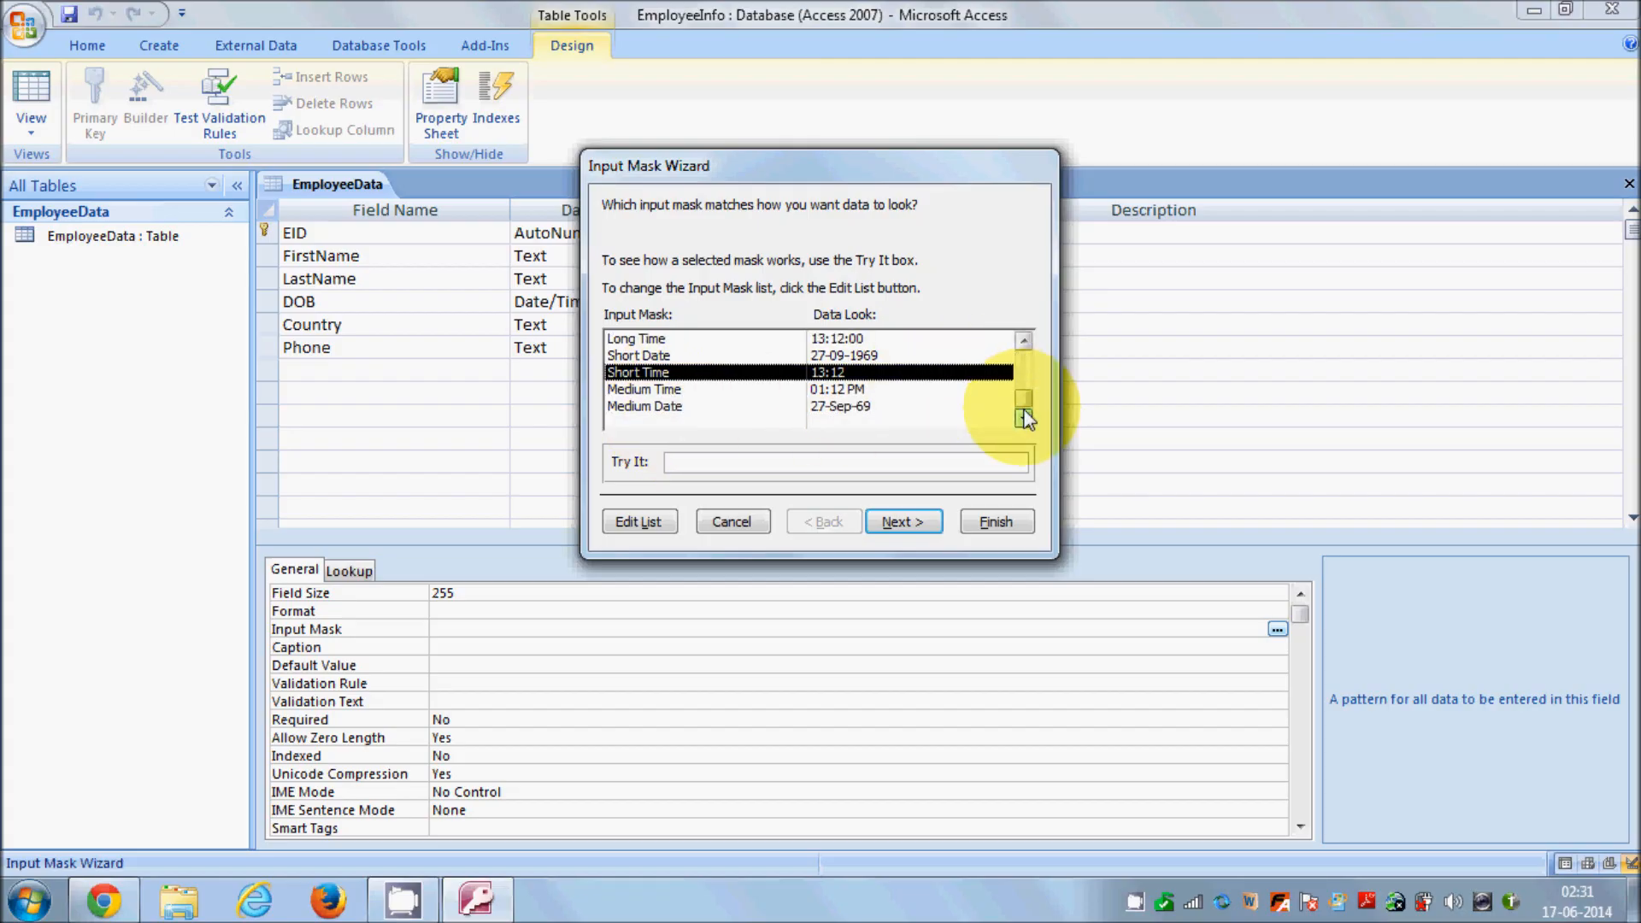
drag(1022, 393, 1024, 361)
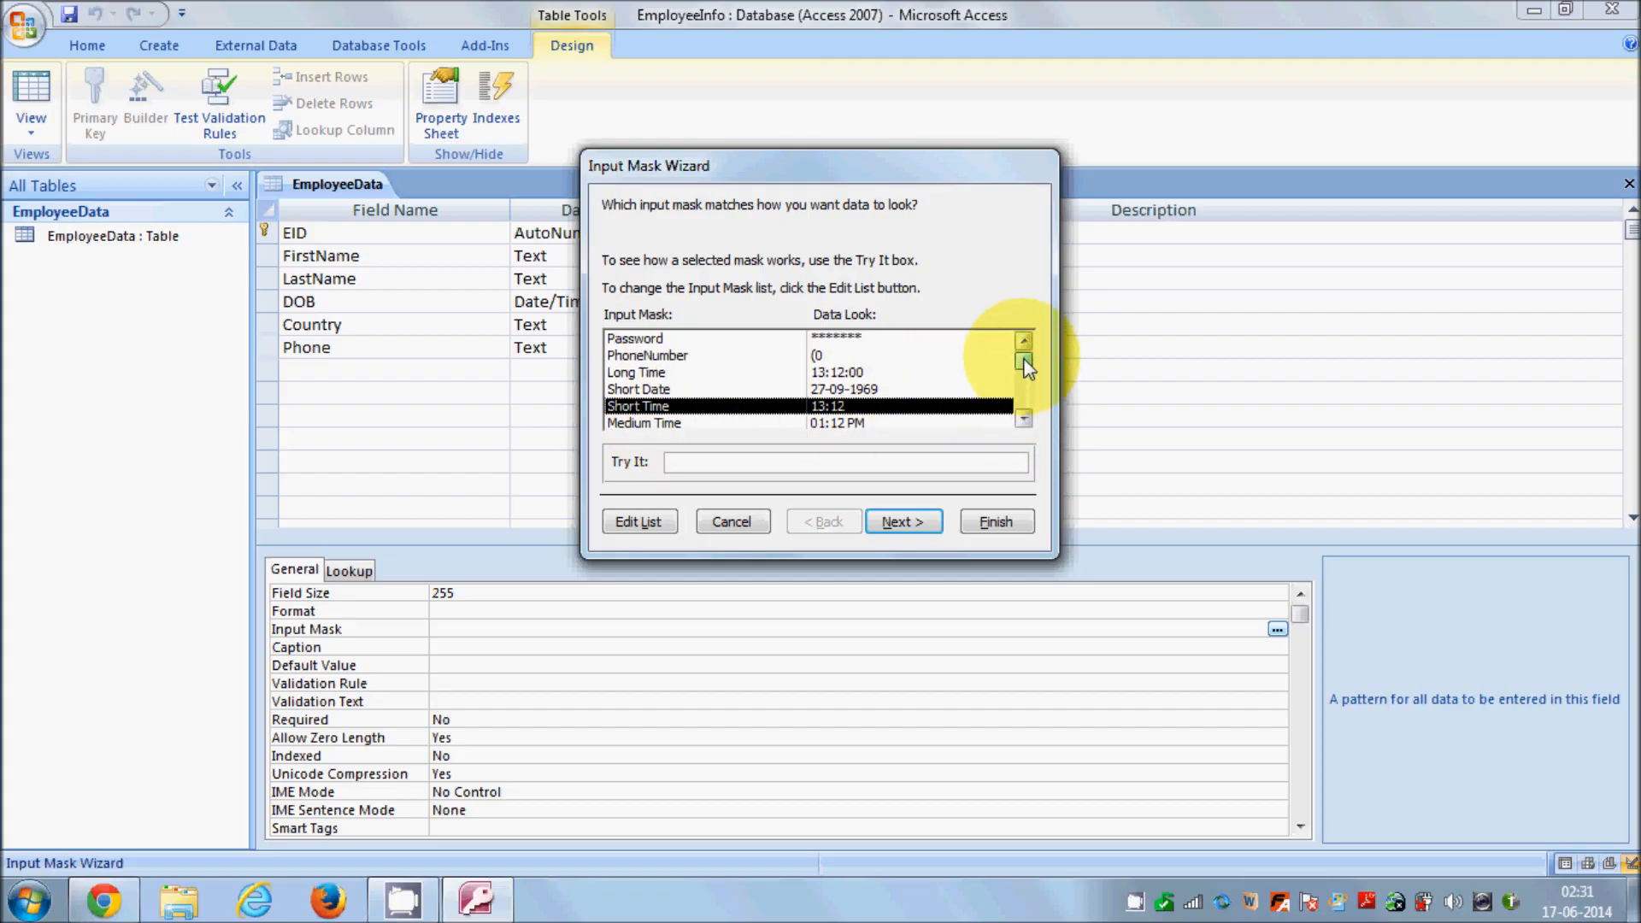
drag(893, 171, 1107, 192)
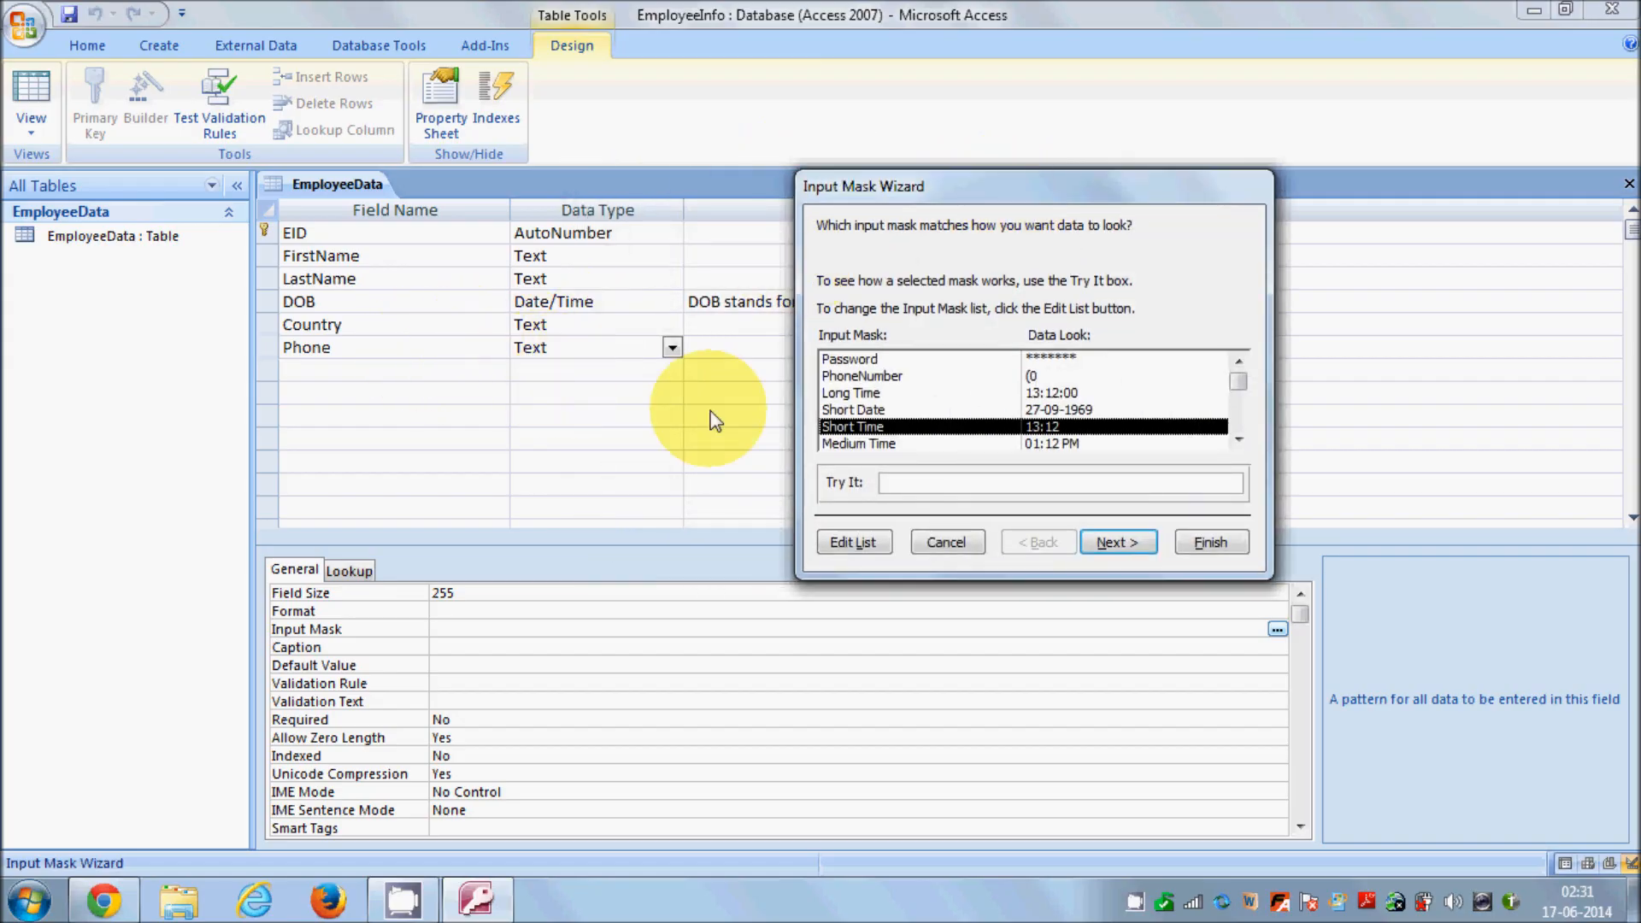
click(886, 379)
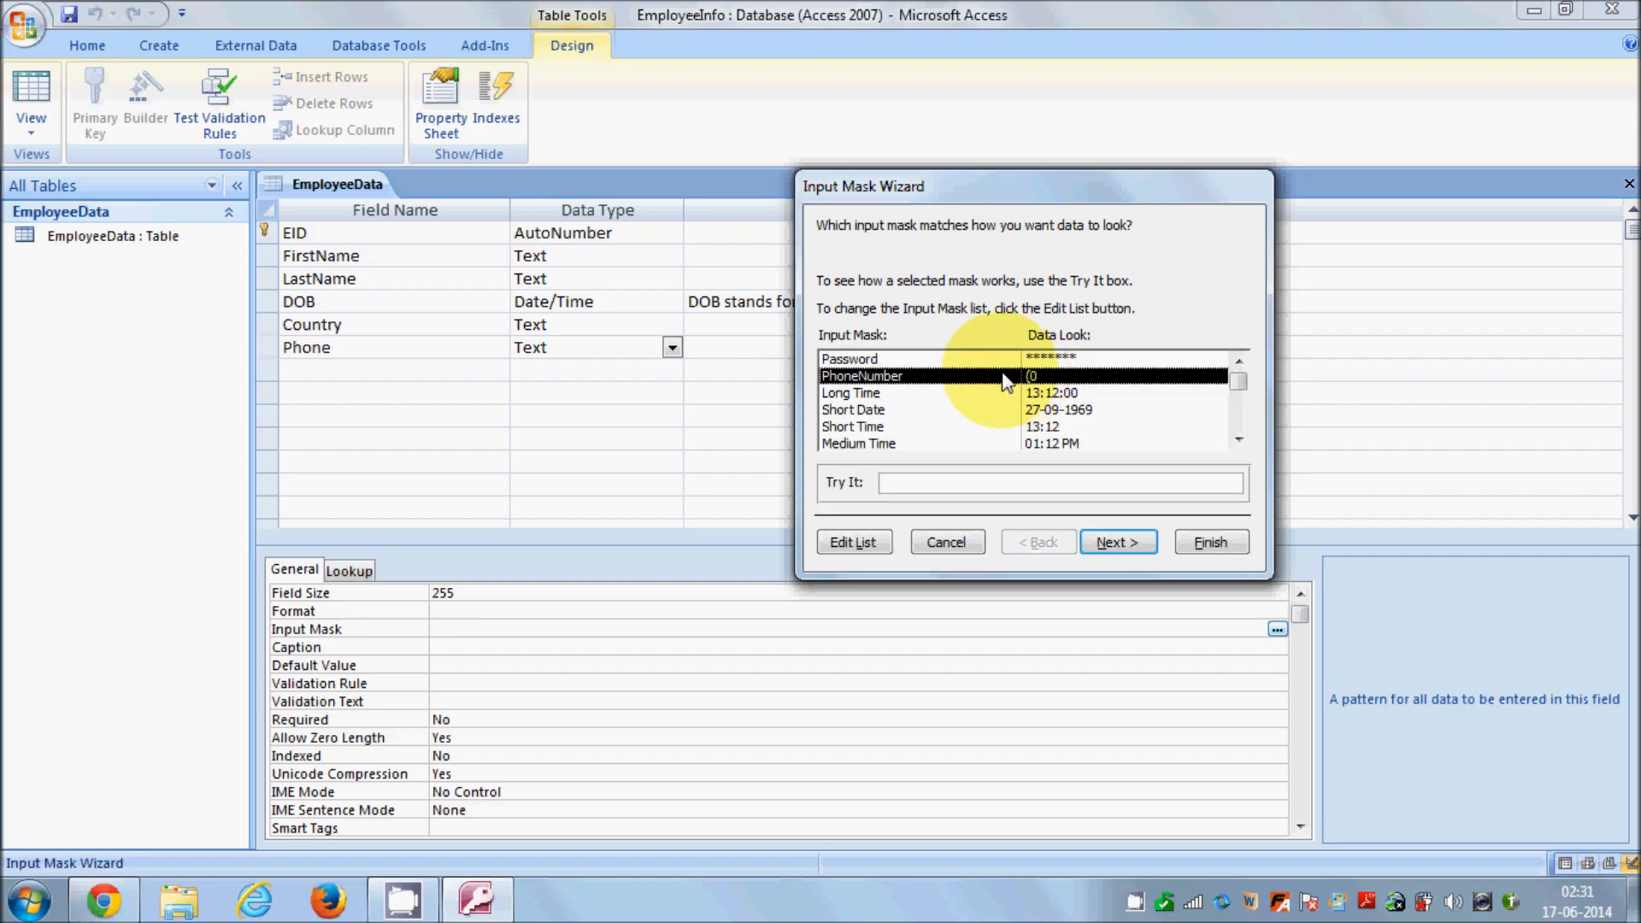
click(974, 443)
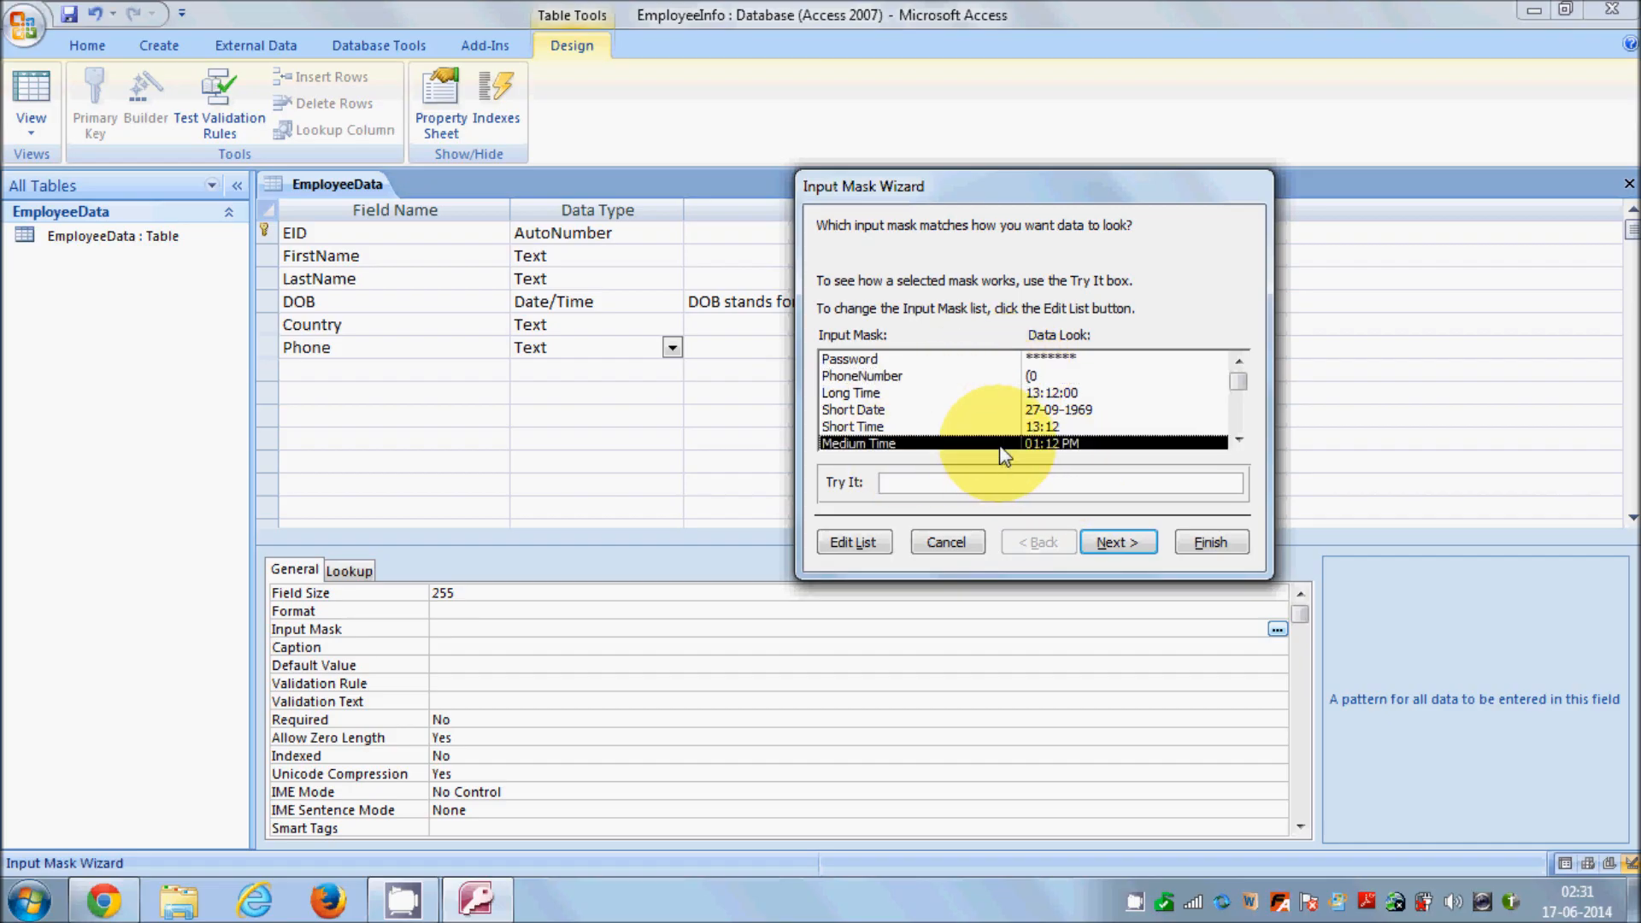
Step: Add a new custom mask entry to the wizard's list with the description TelePhone Number
click(855, 544)
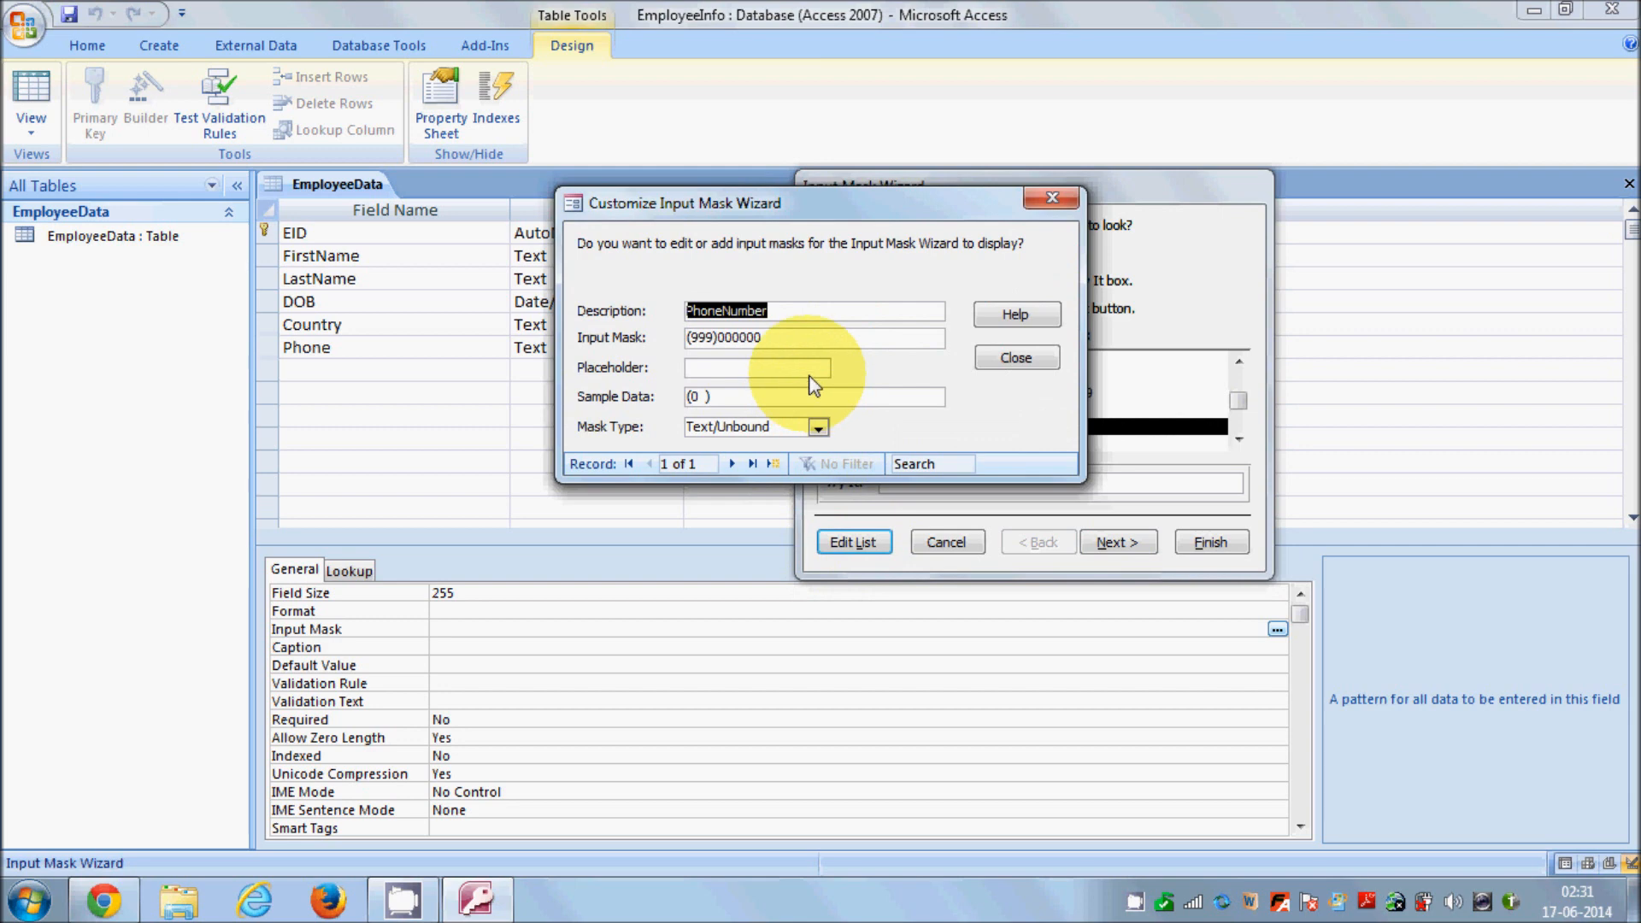
click(773, 464)
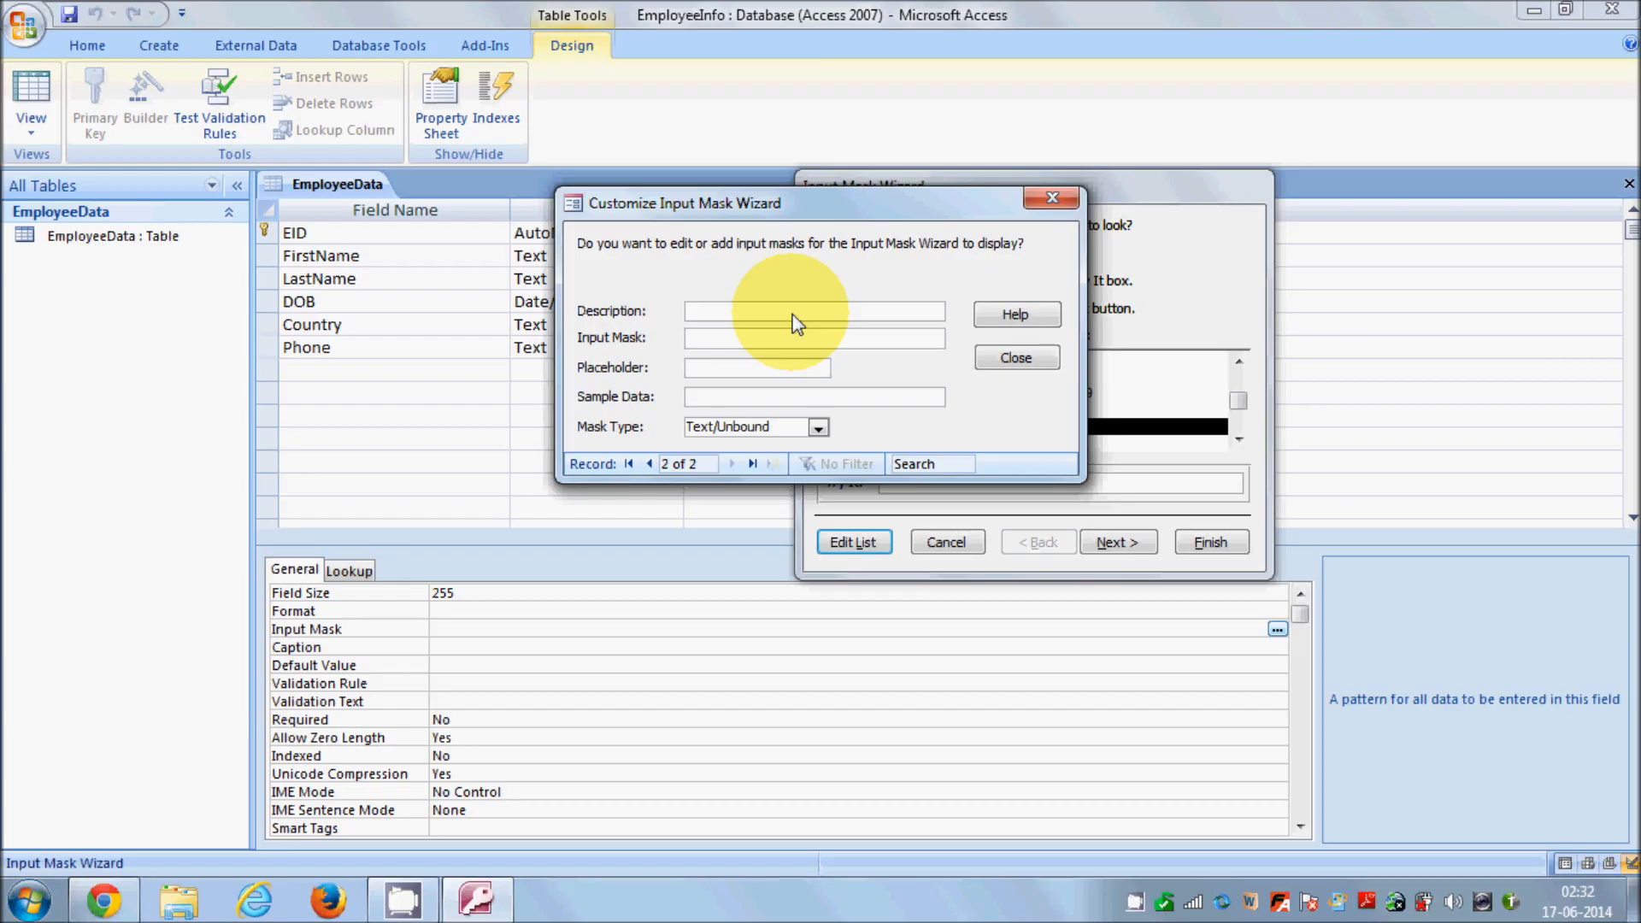
text(TelePhone Number)
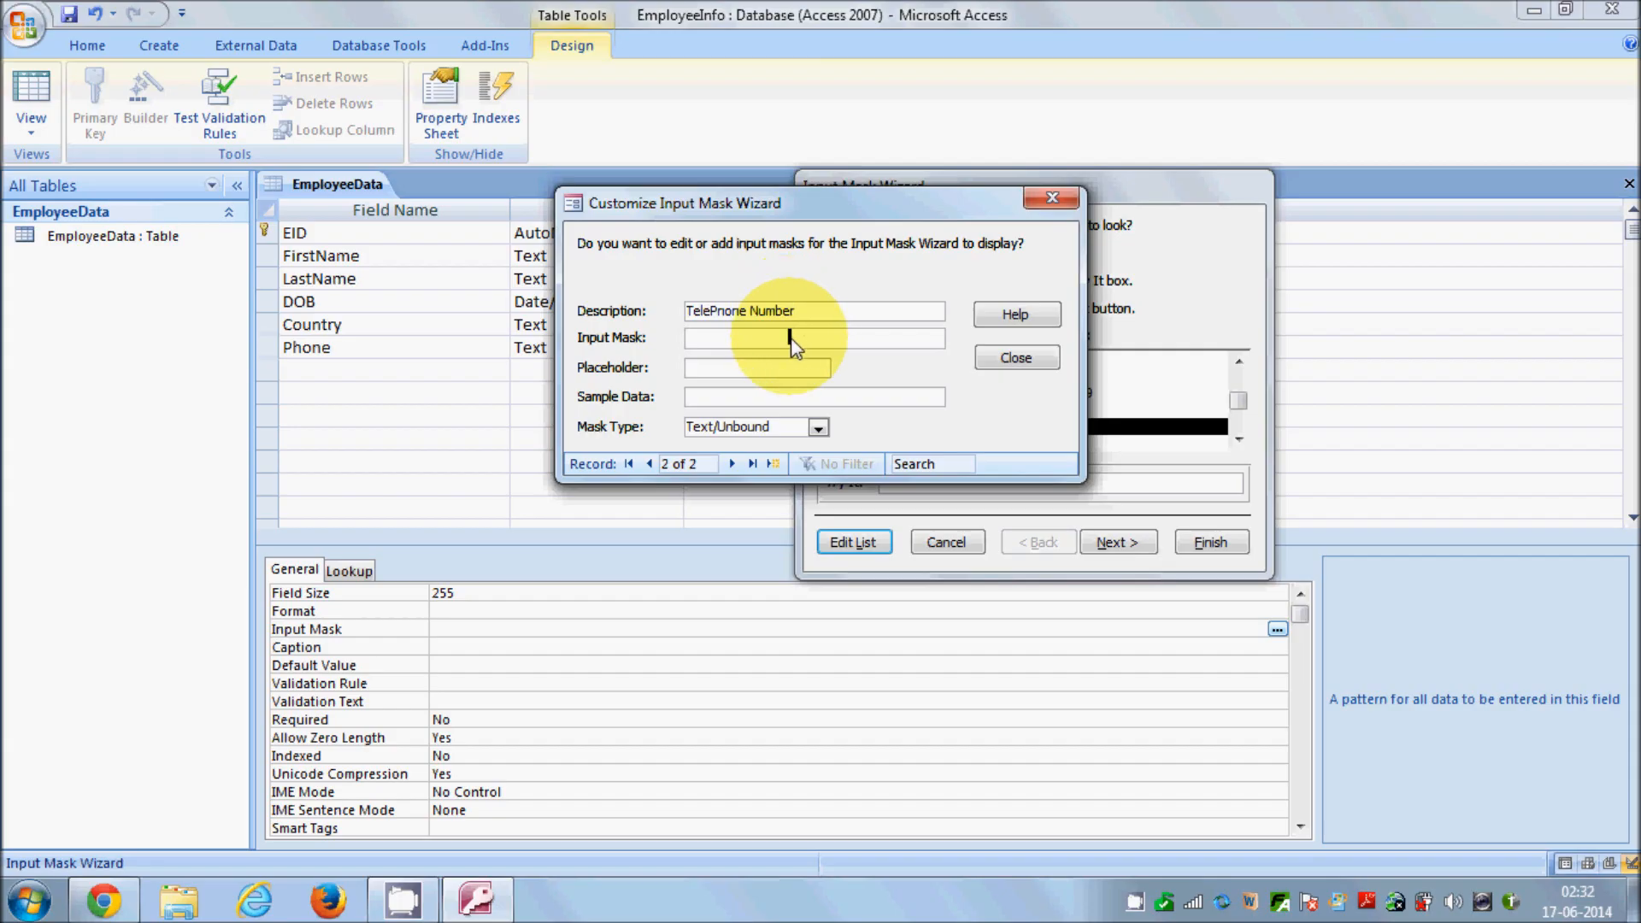
click(691, 341)
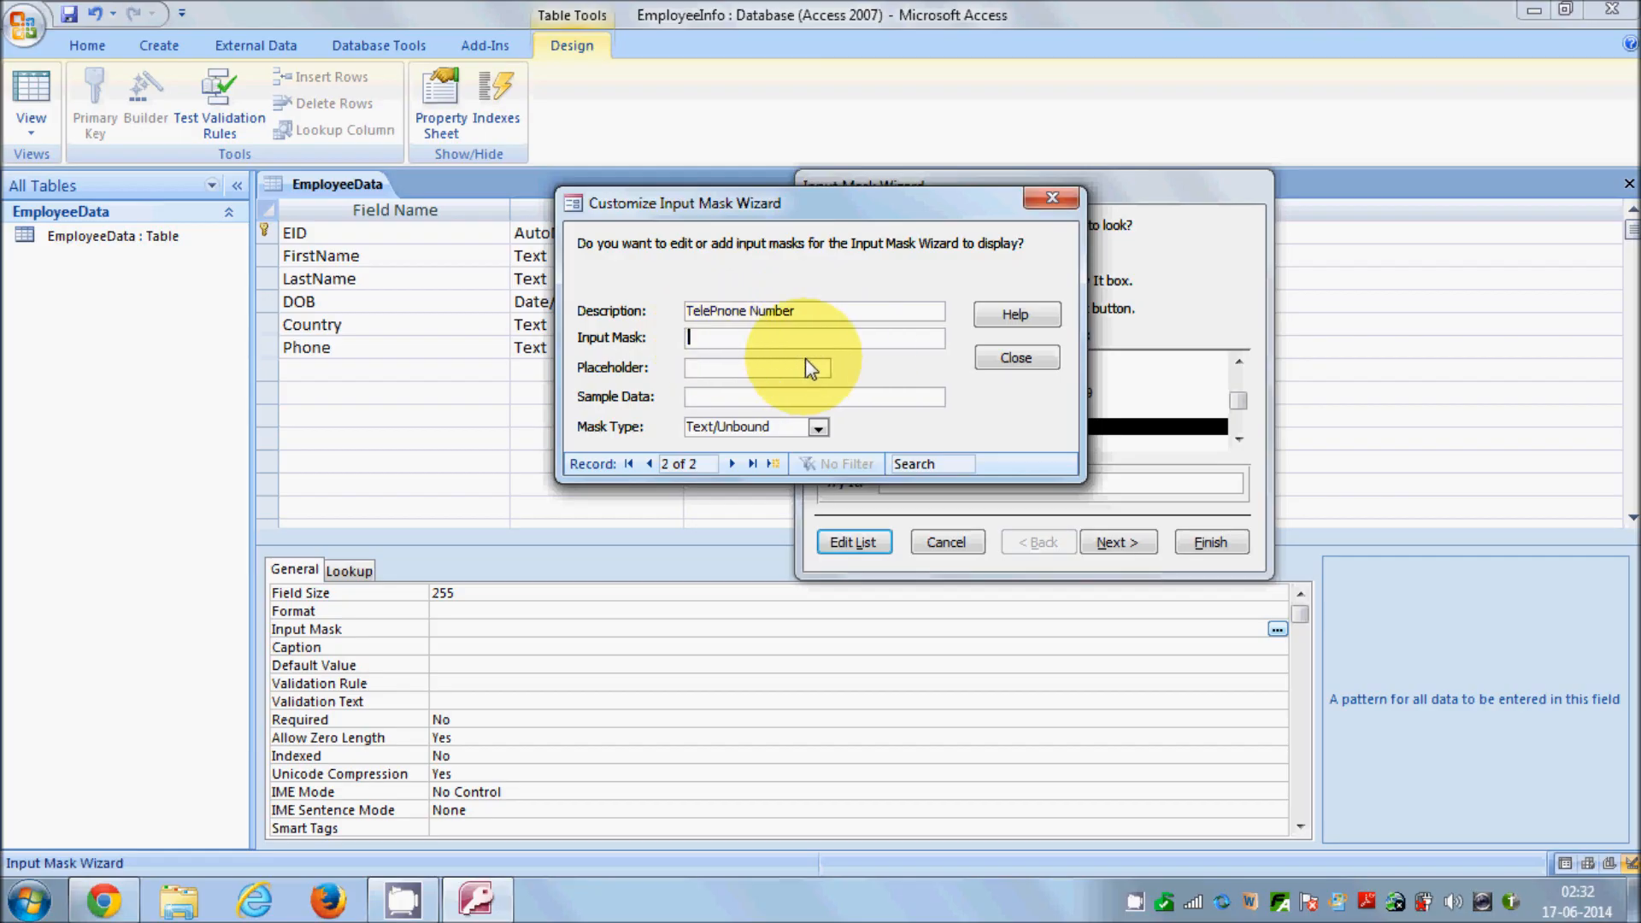
Step: Consult the Access Help article on input masks for the meaning of the mask characters 0 and 9
click(997, 314)
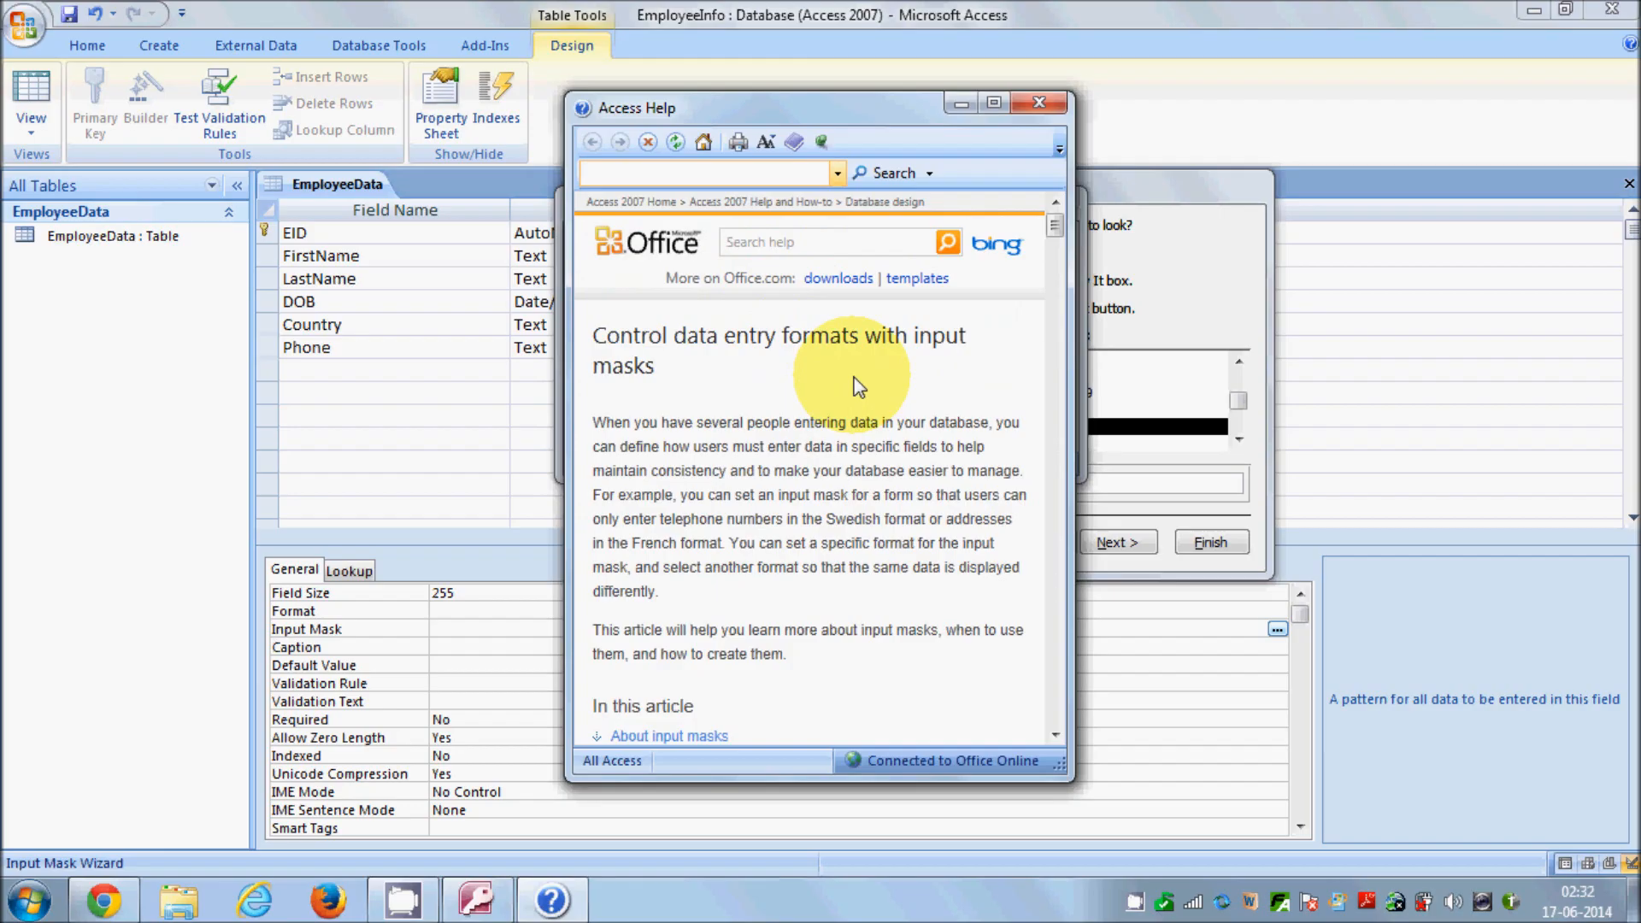
scroll(857, 386, down, 15)
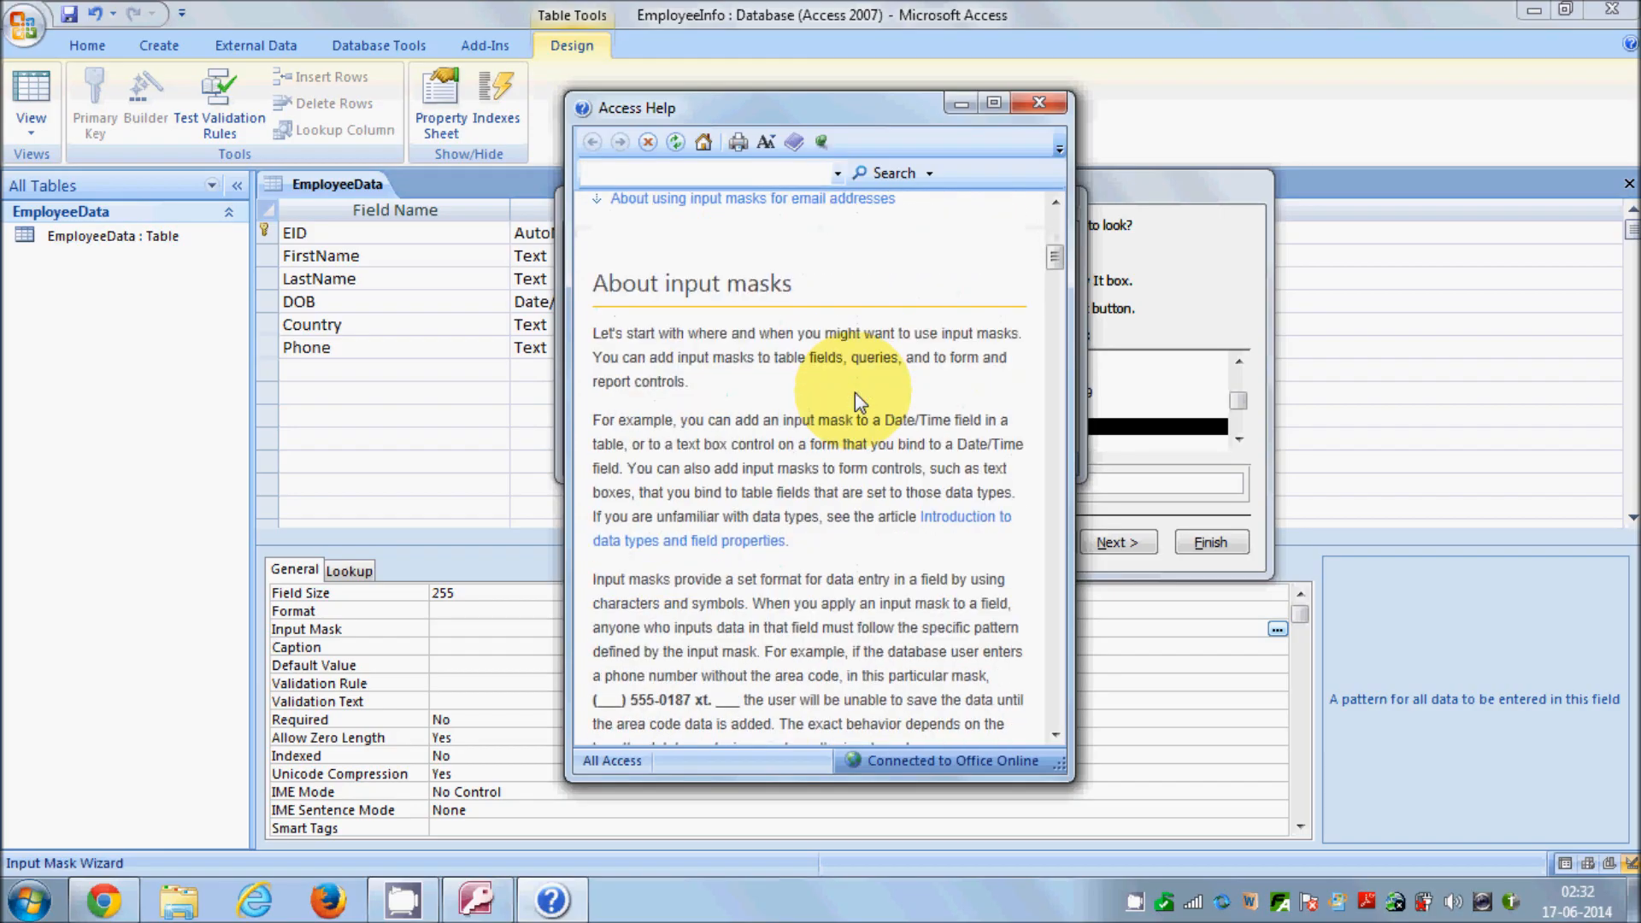
scroll(855, 402, down, 10)
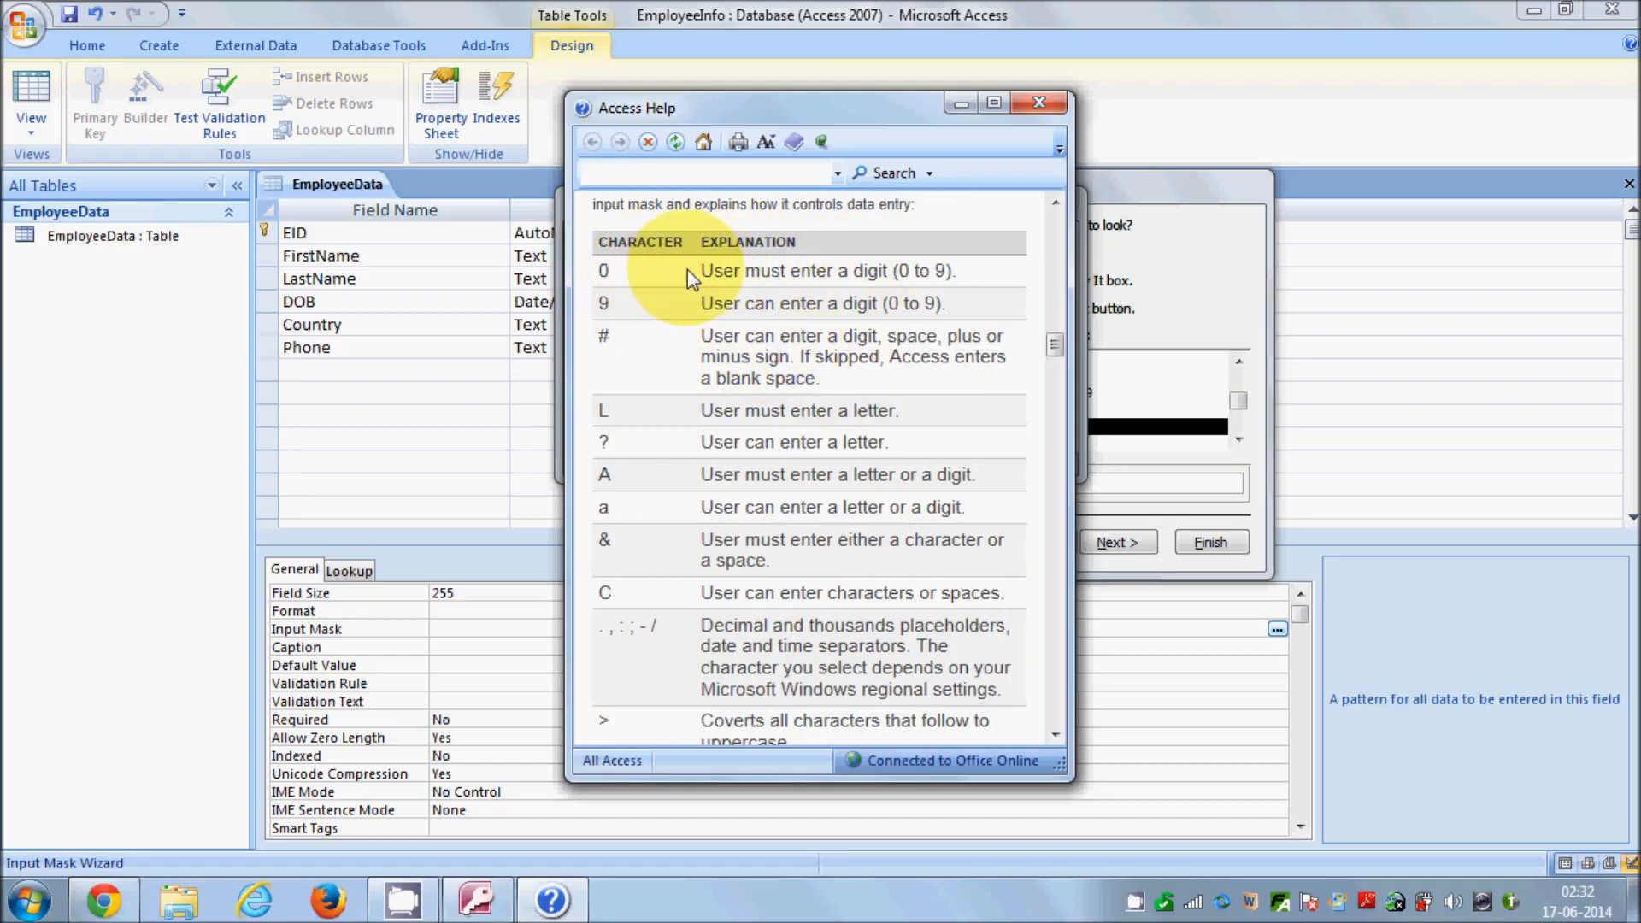
drag(600, 268, 608, 272)
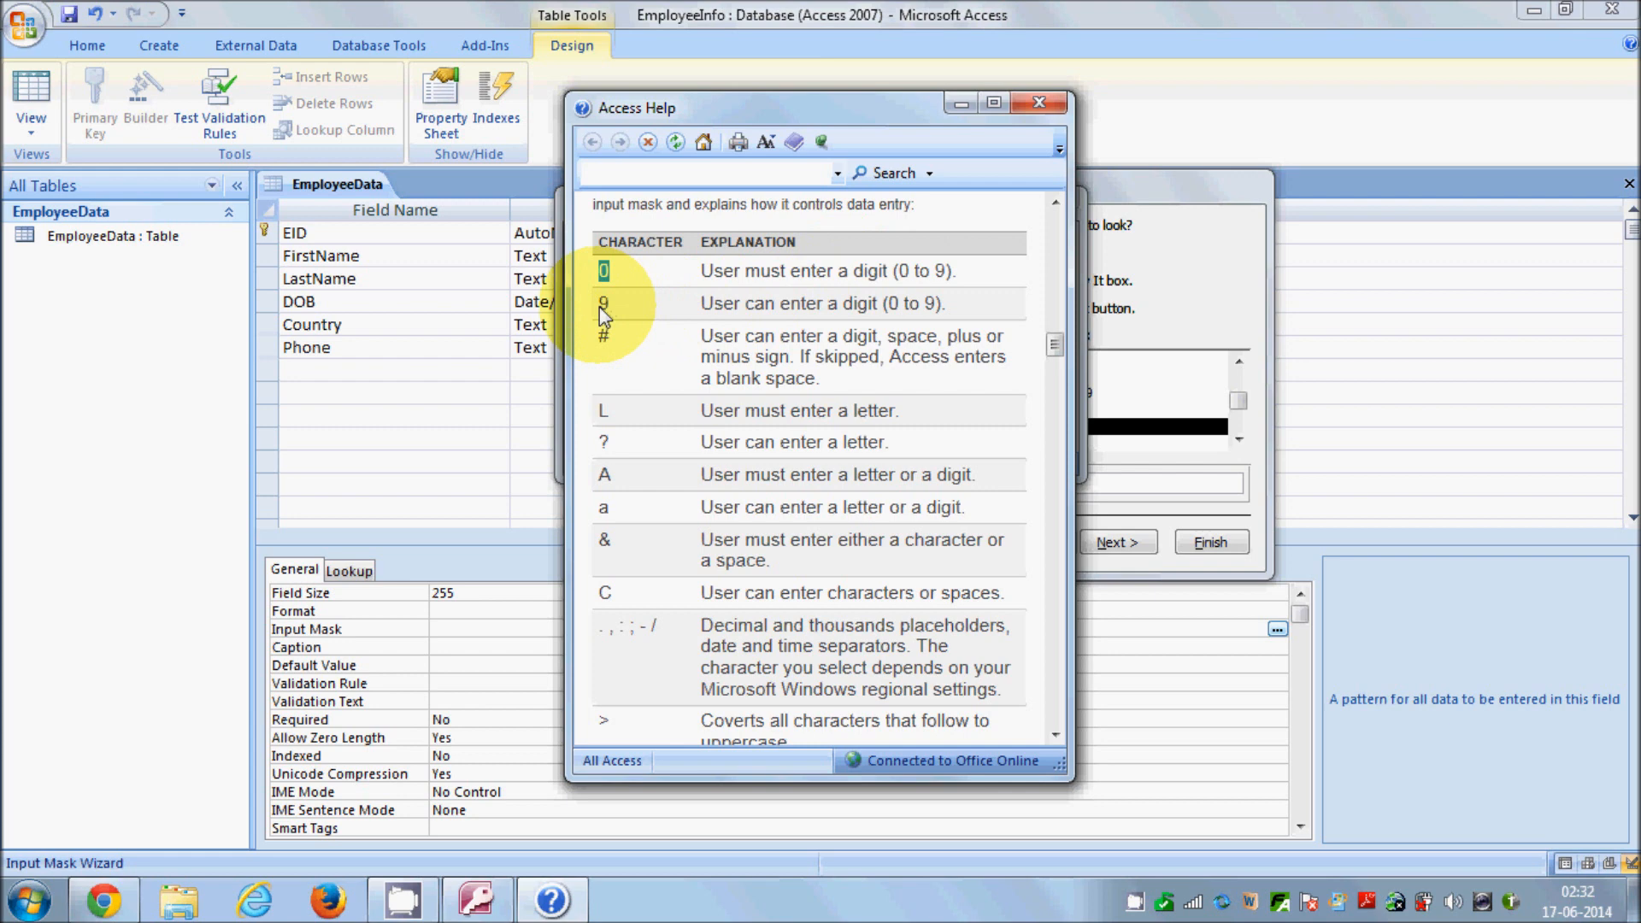
drag(598, 304, 608, 306)
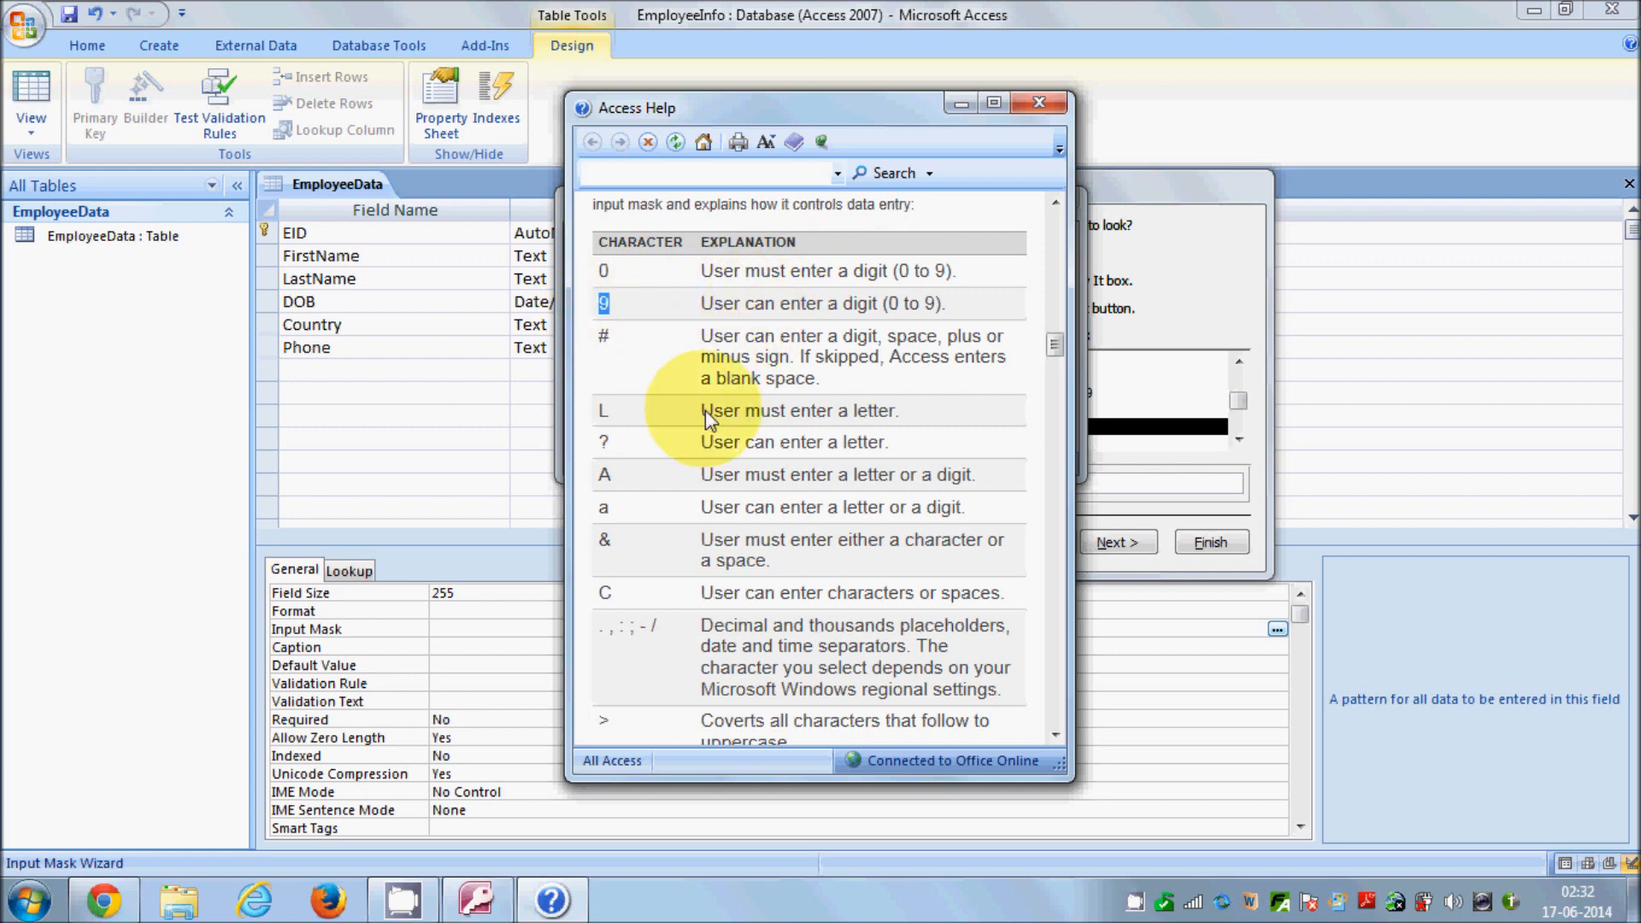
Step: Review how the help article explains input mask characters such as L and 0, and close the article
drag(705, 411, 713, 411)
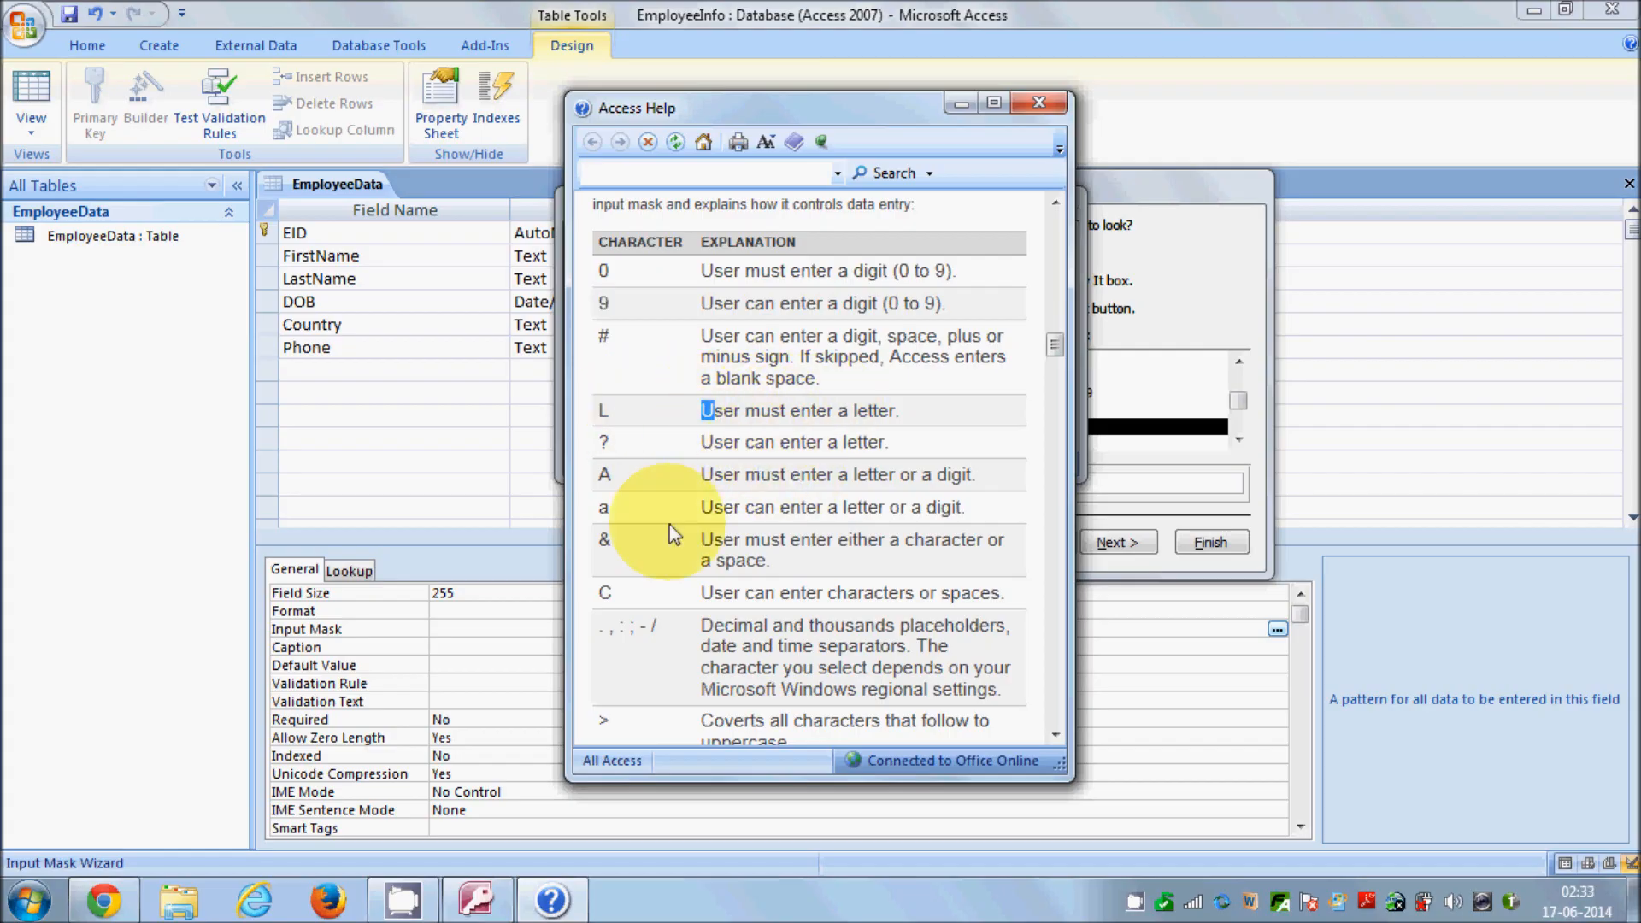
scroll(805, 518, down, 10)
scroll(805, 518, up, 10)
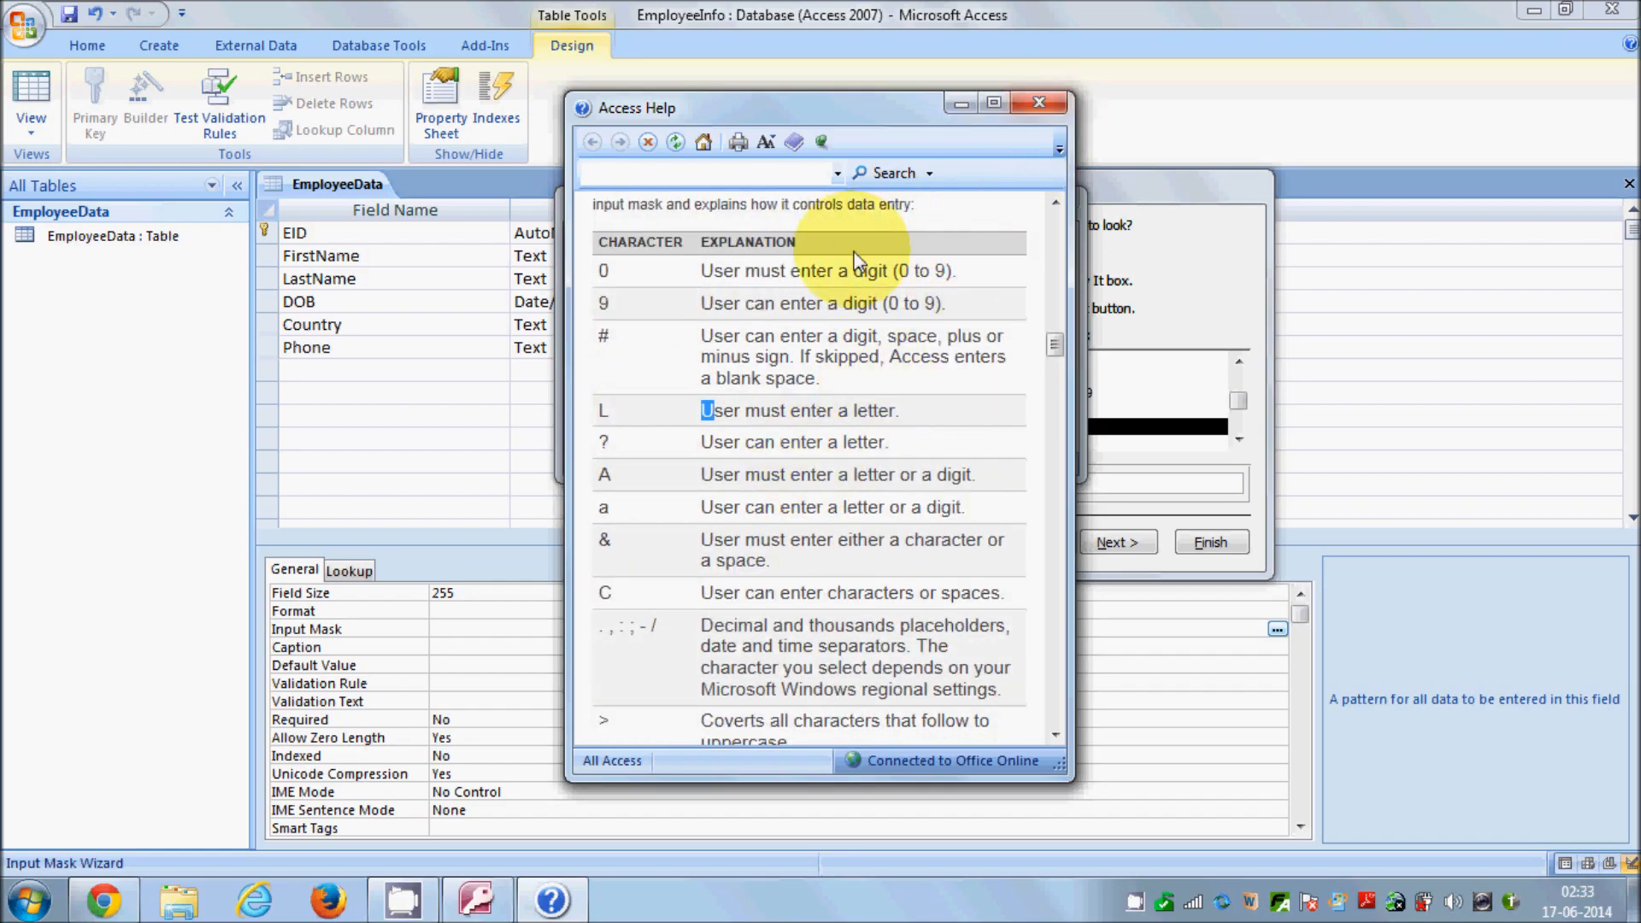
click(776, 283)
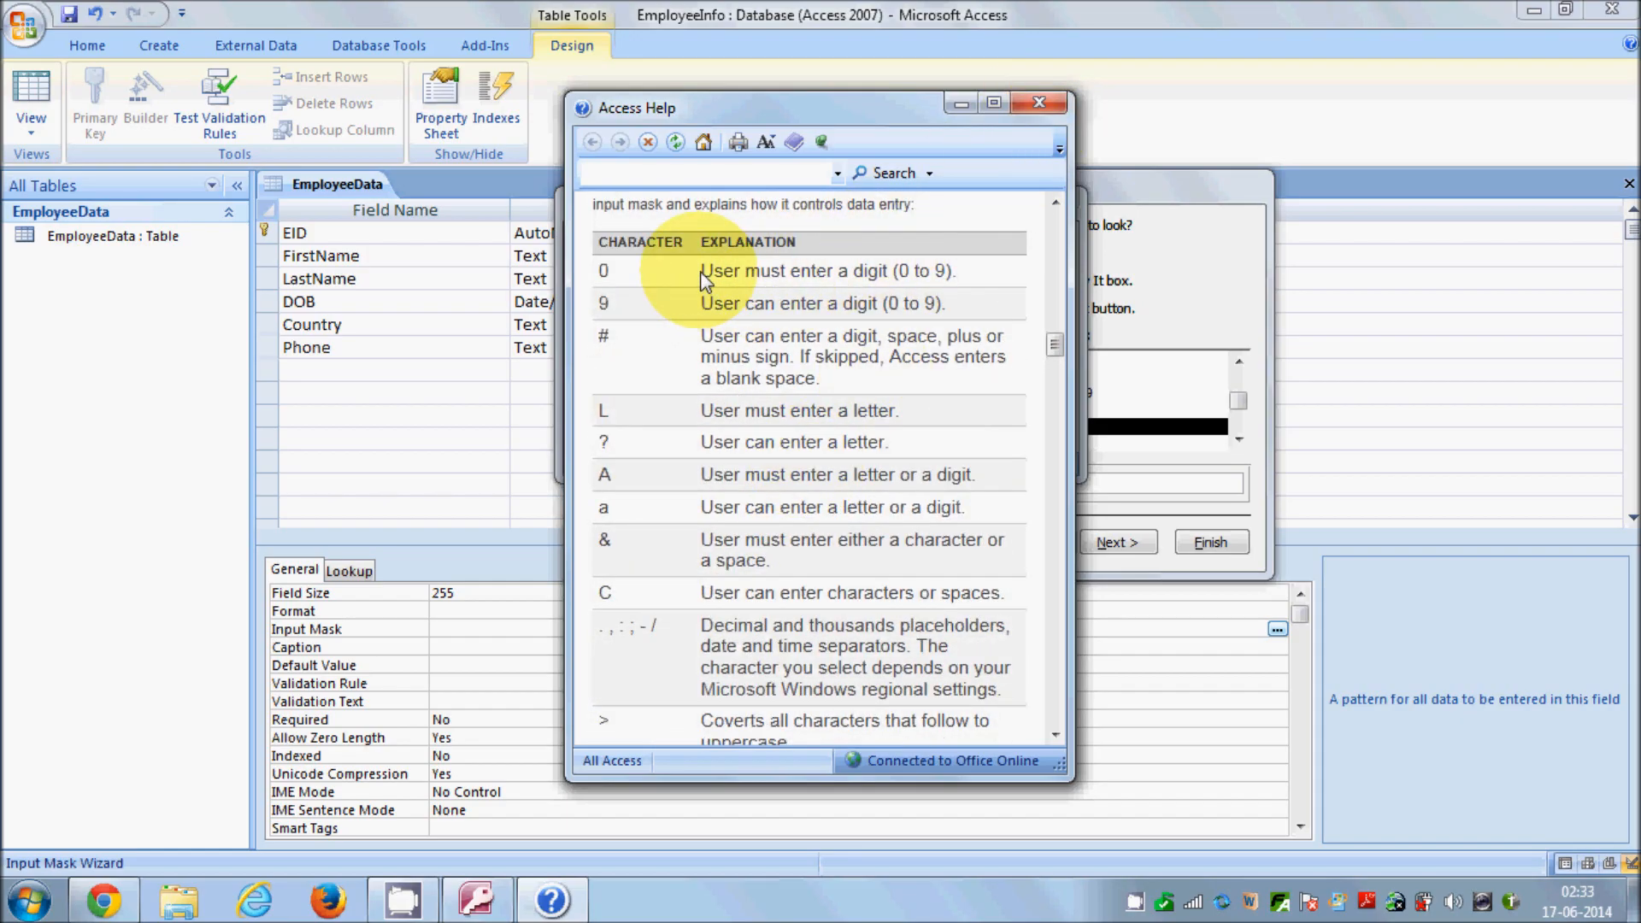
drag(608, 270, 596, 279)
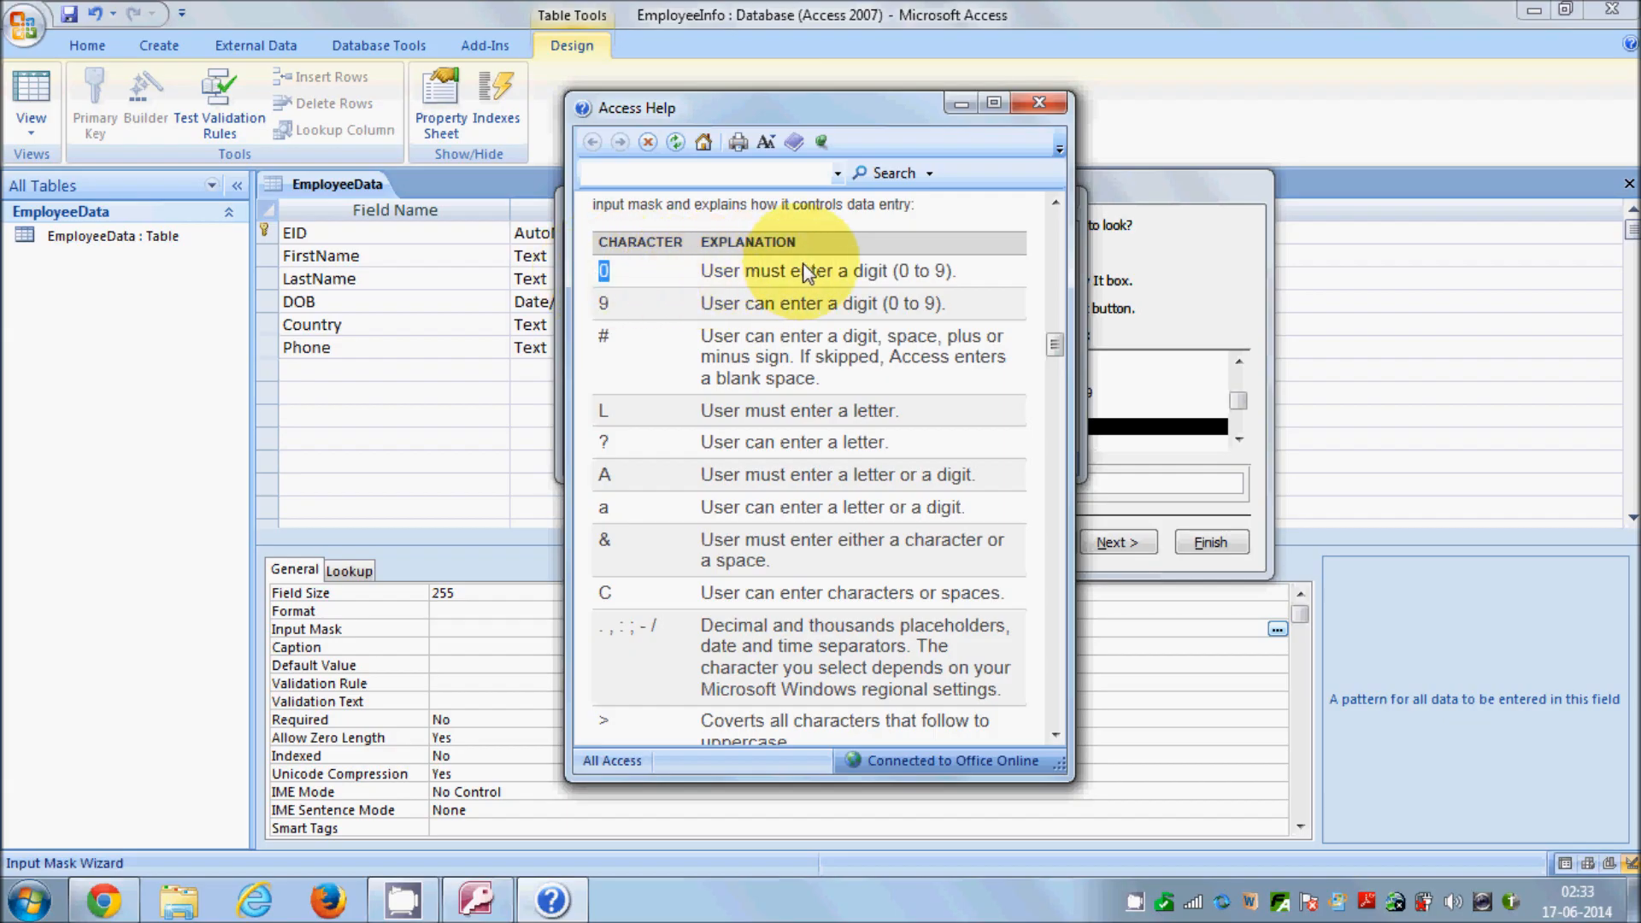
click(1039, 107)
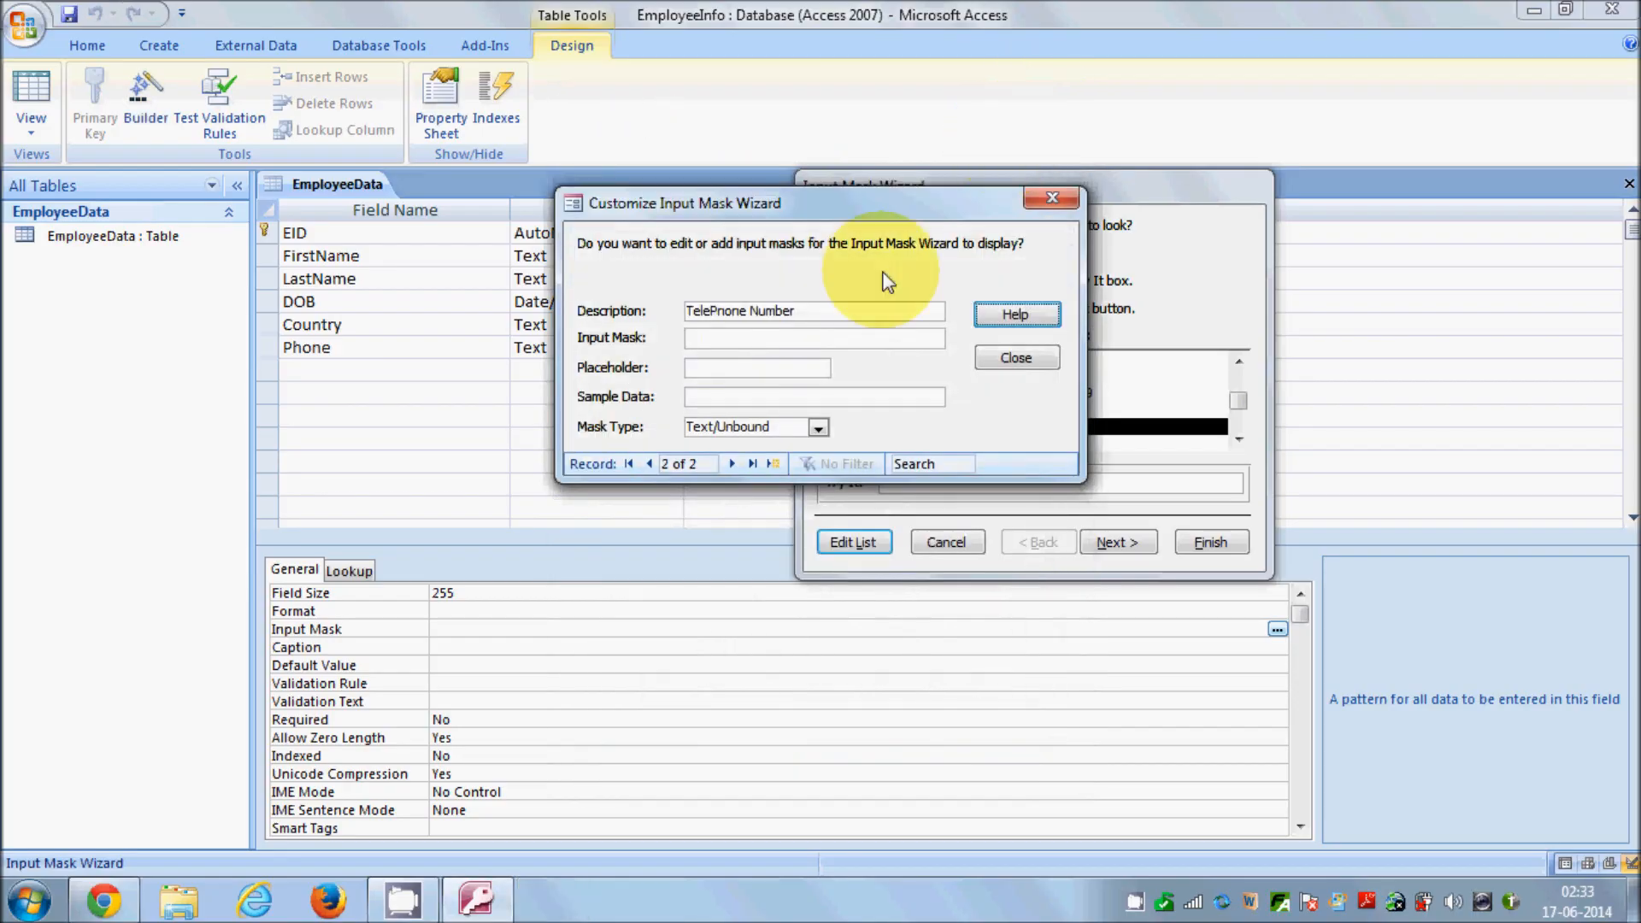
Step: Enter (000)00000 as the input mask of the custom TelePhone Number entry
click(809, 340)
click(694, 342)
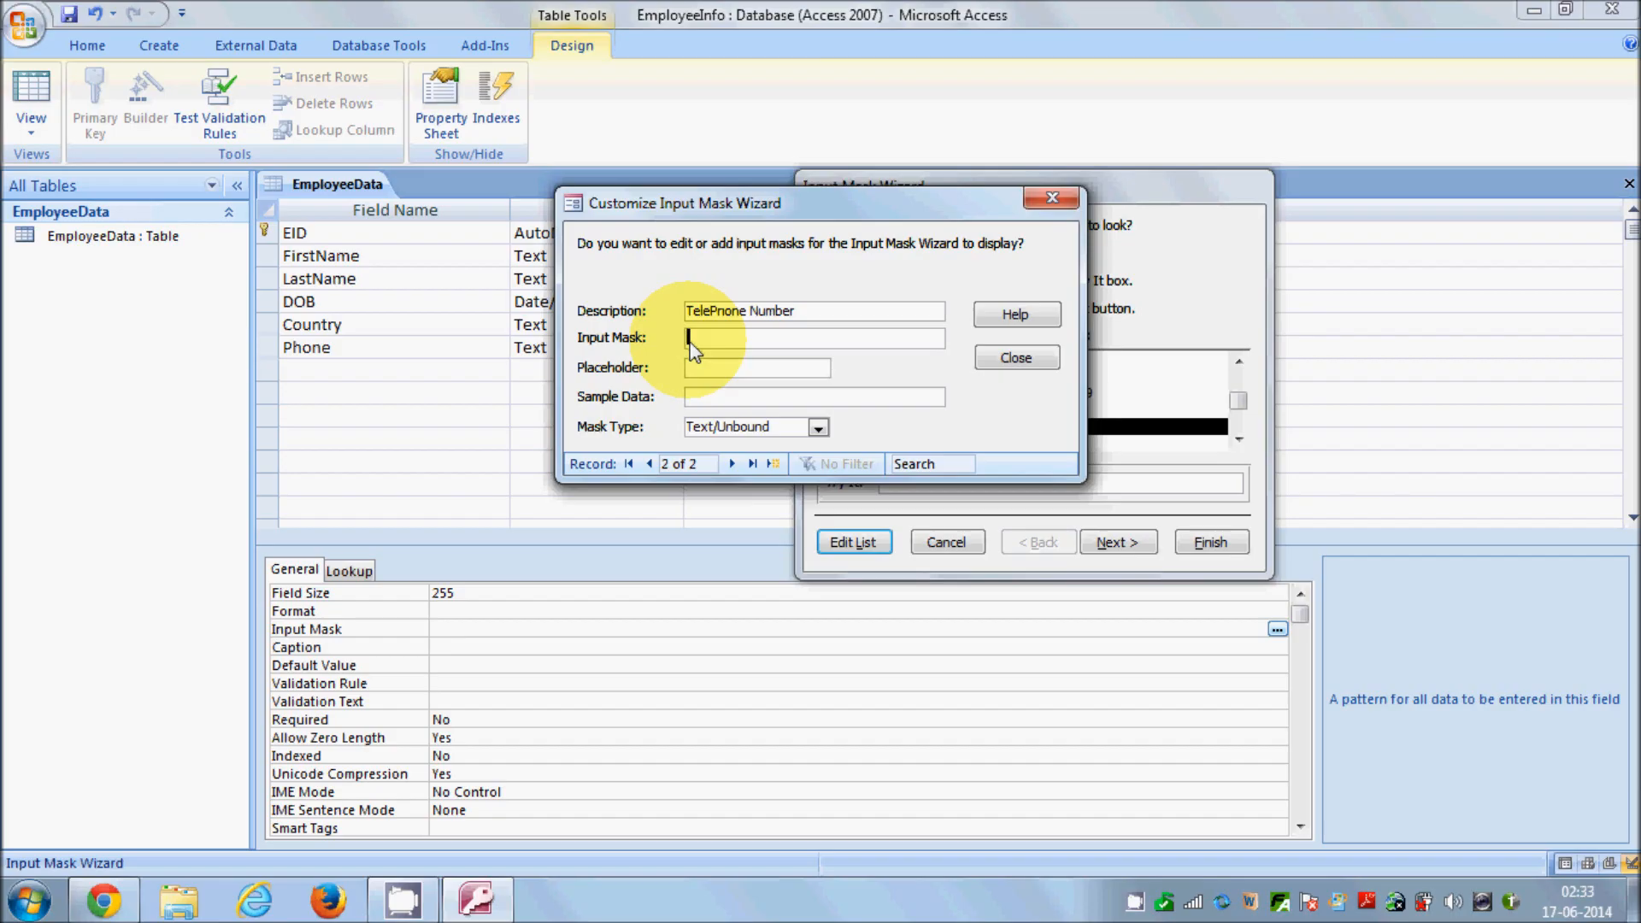
text(0)
text(000)
key(BackSpace)
key(BackSpace)
key(BackSpace)
text((000))
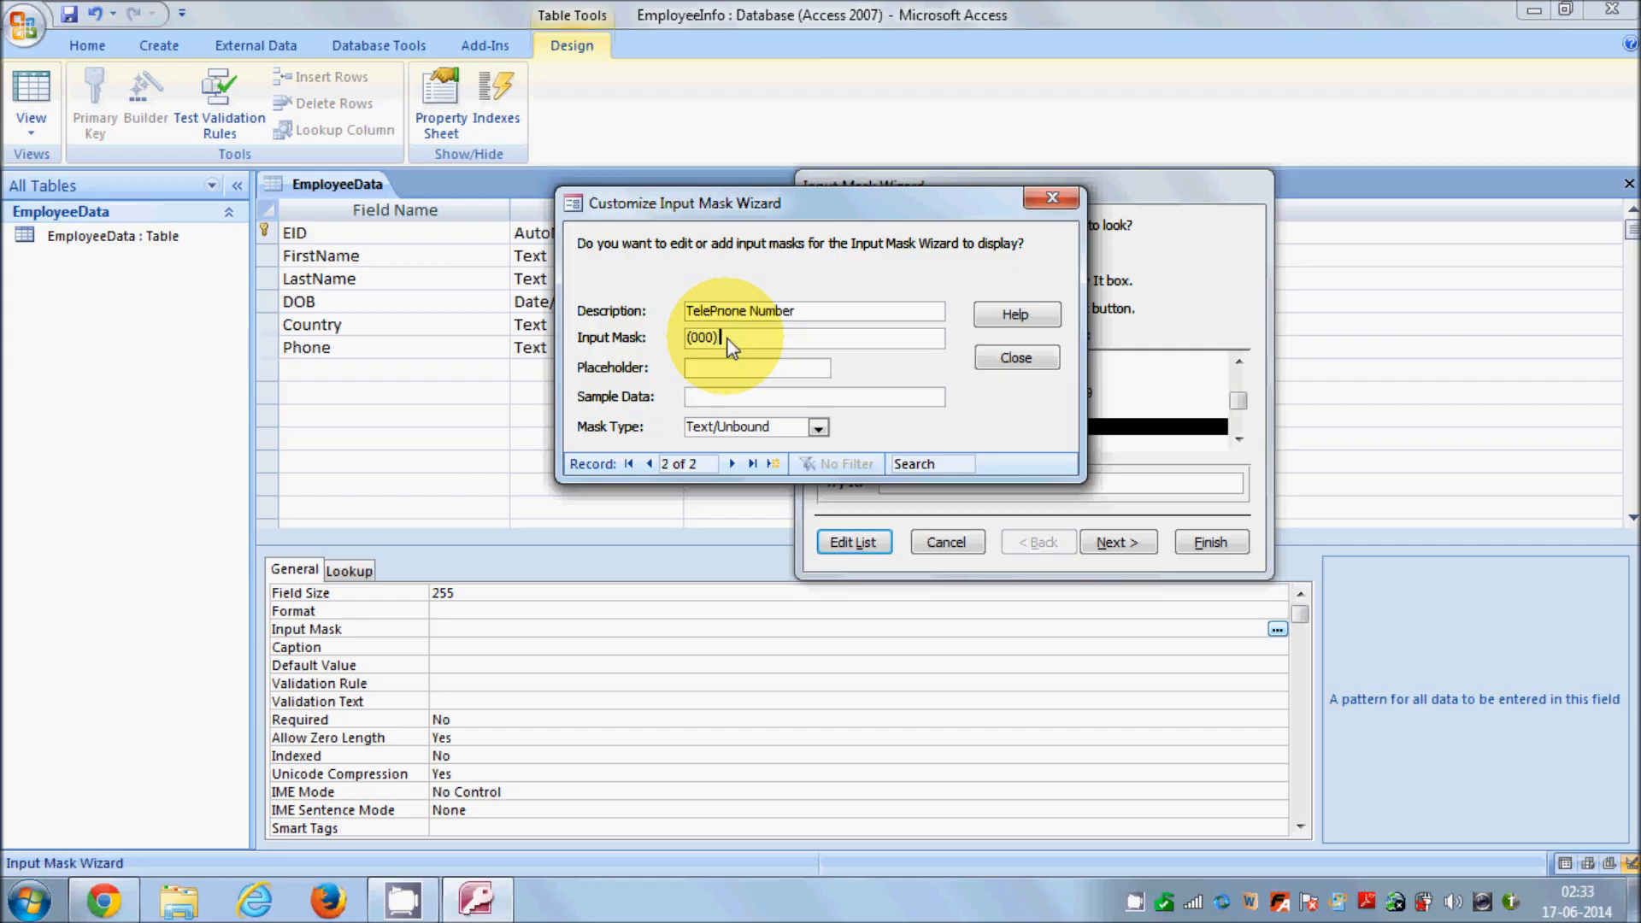
text(00000)
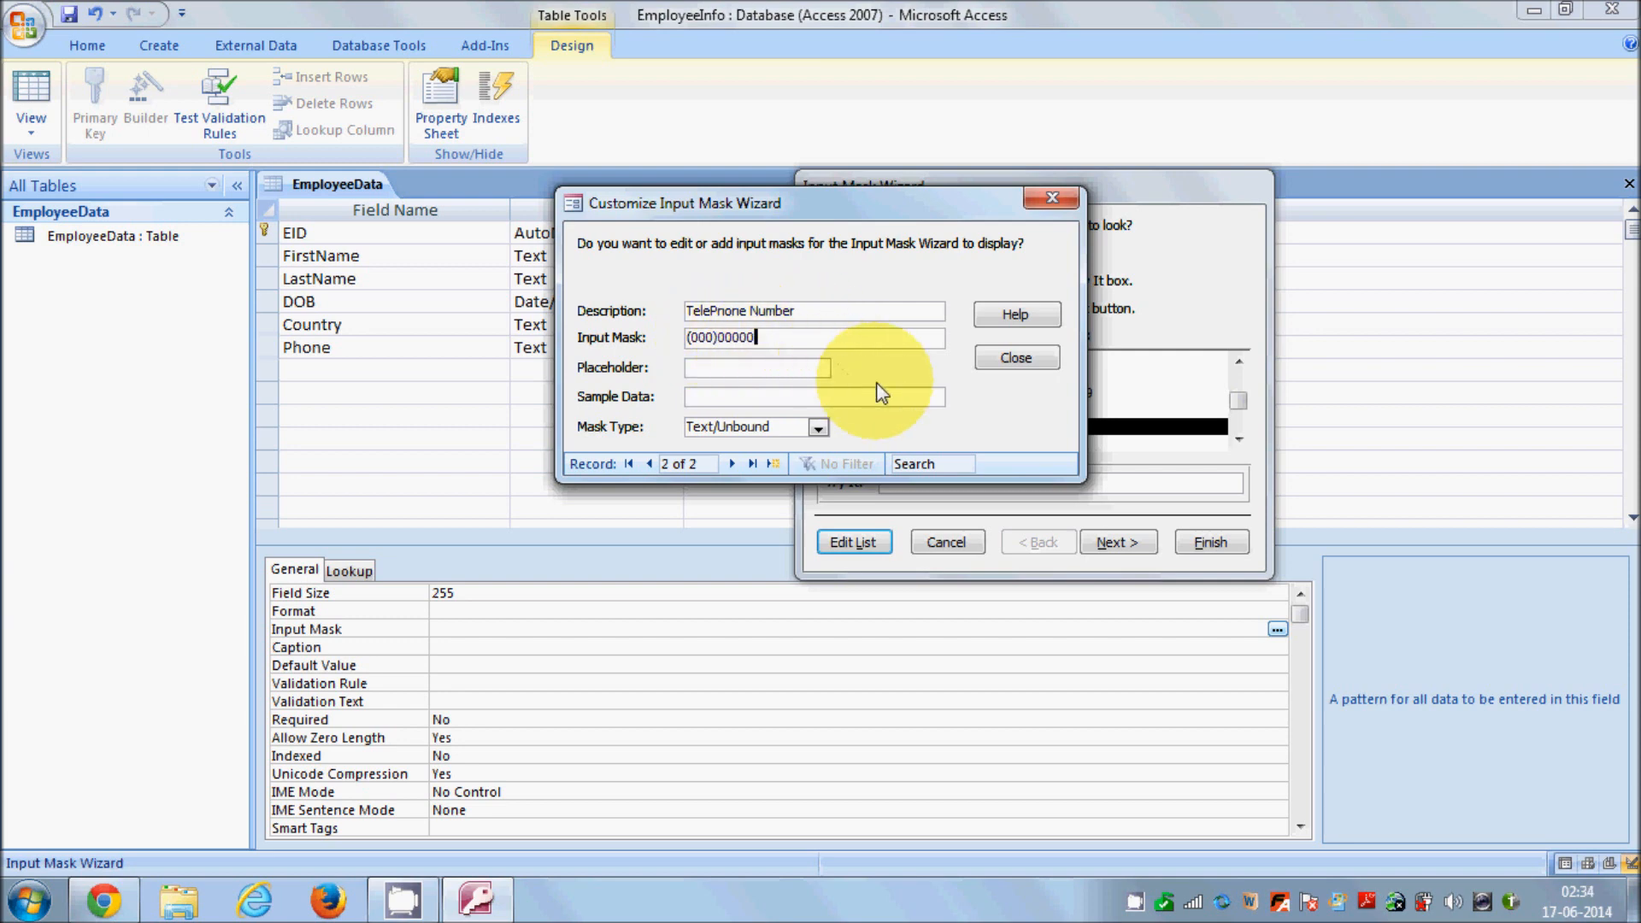
click(1008, 359)
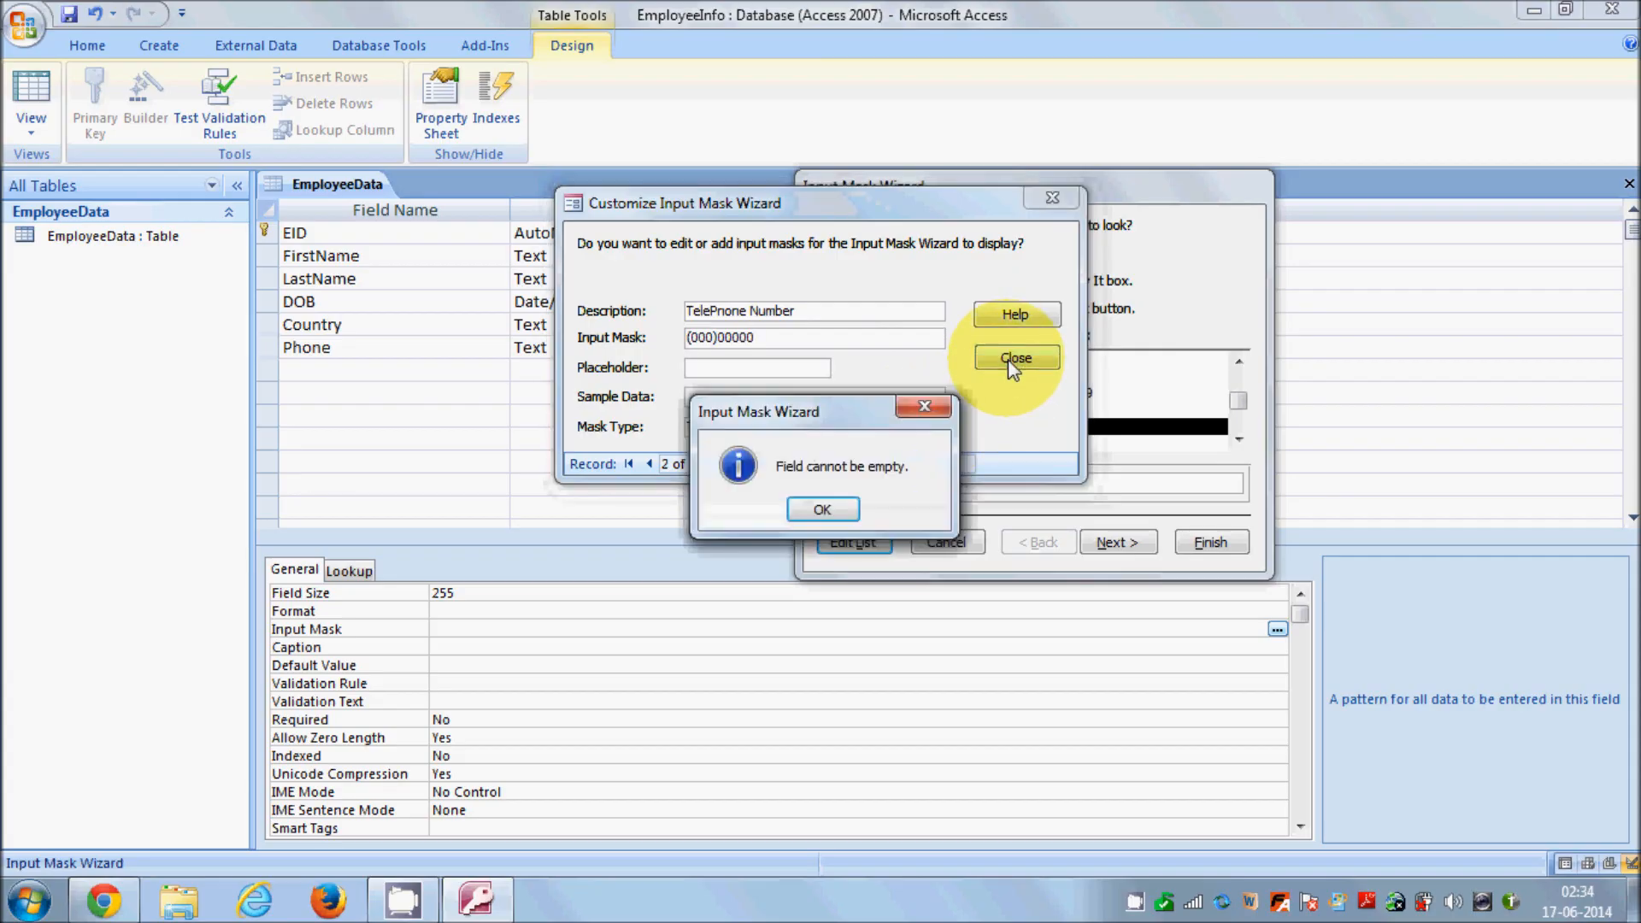
click(822, 509)
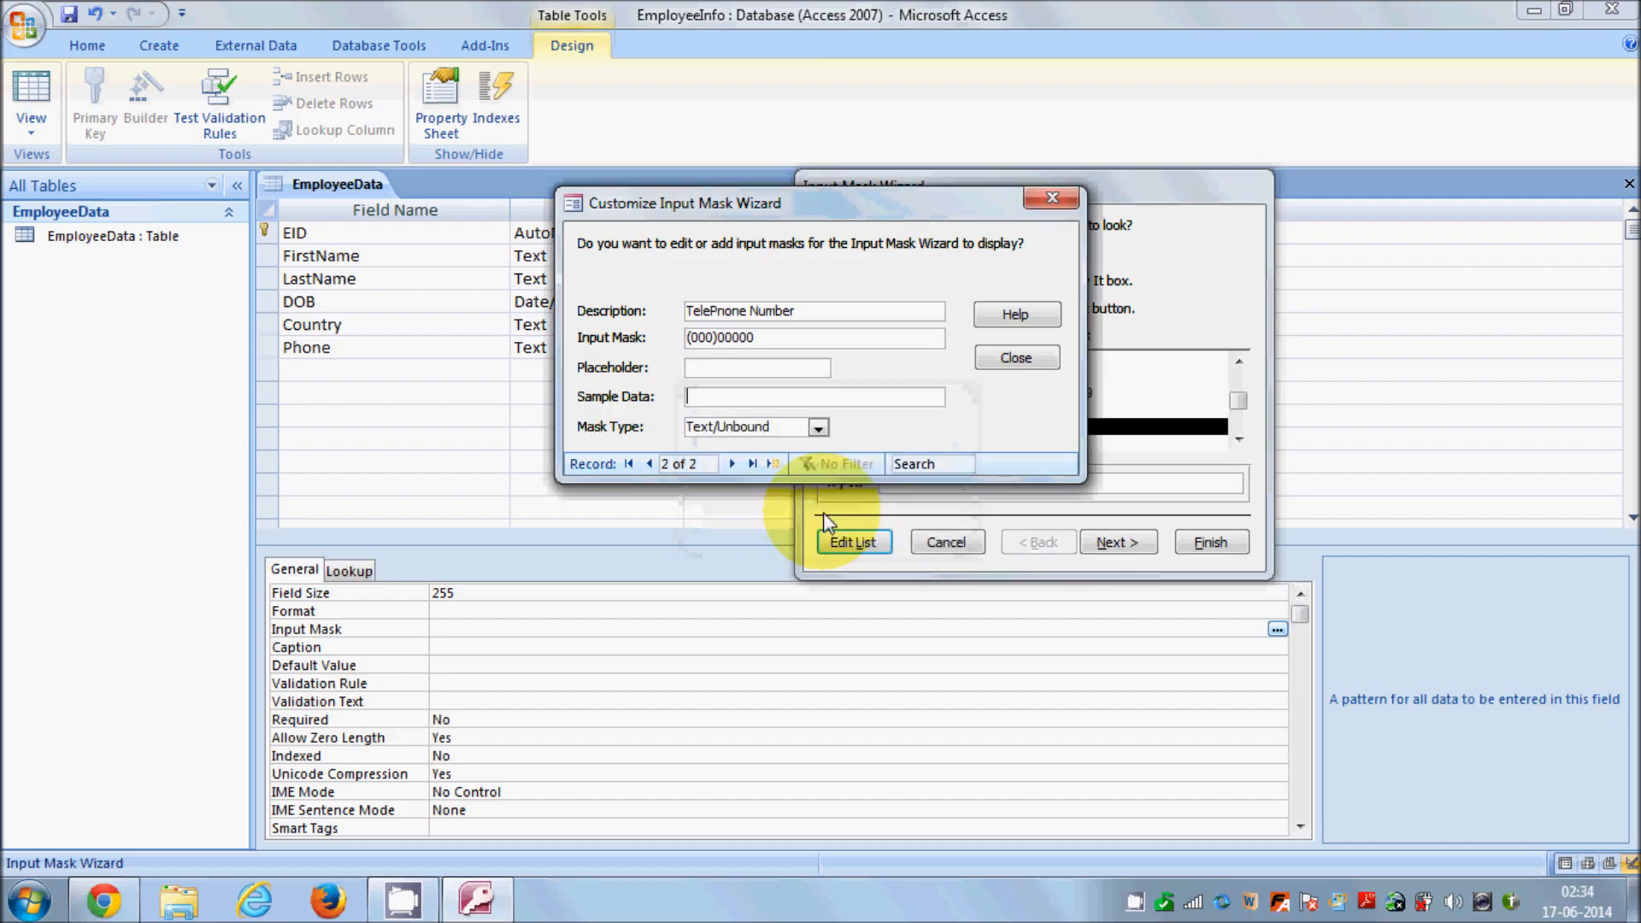
Step: Fill in the custom mask's sample data with a sample phone number, using a three-digit area code and five digits
click(729, 397)
click(698, 398)
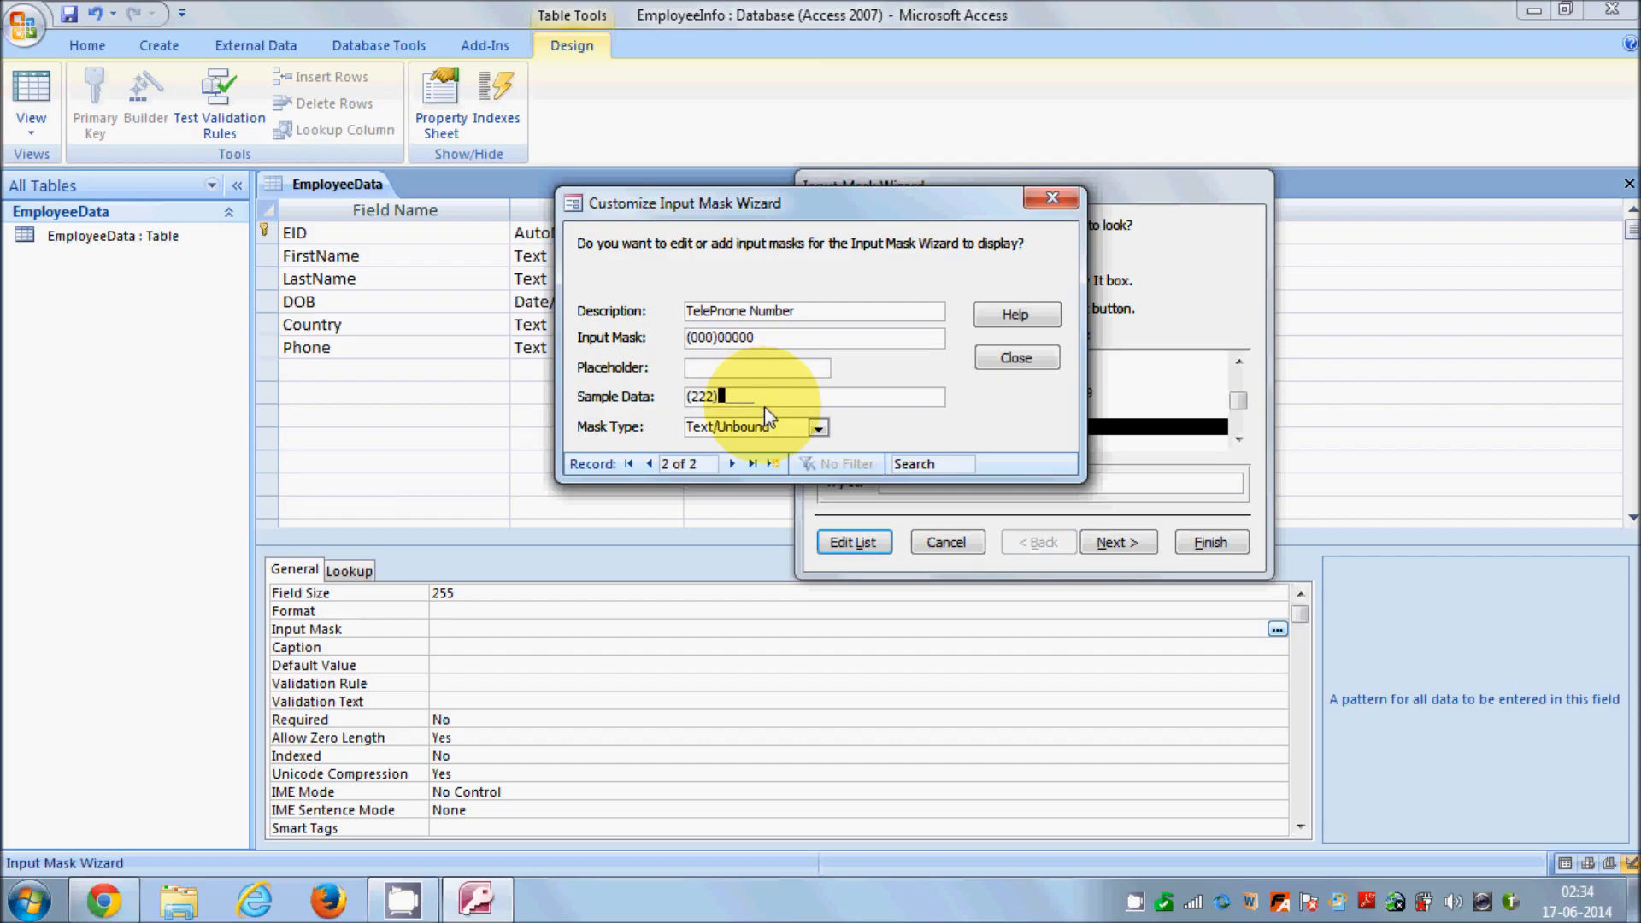
text(12345)
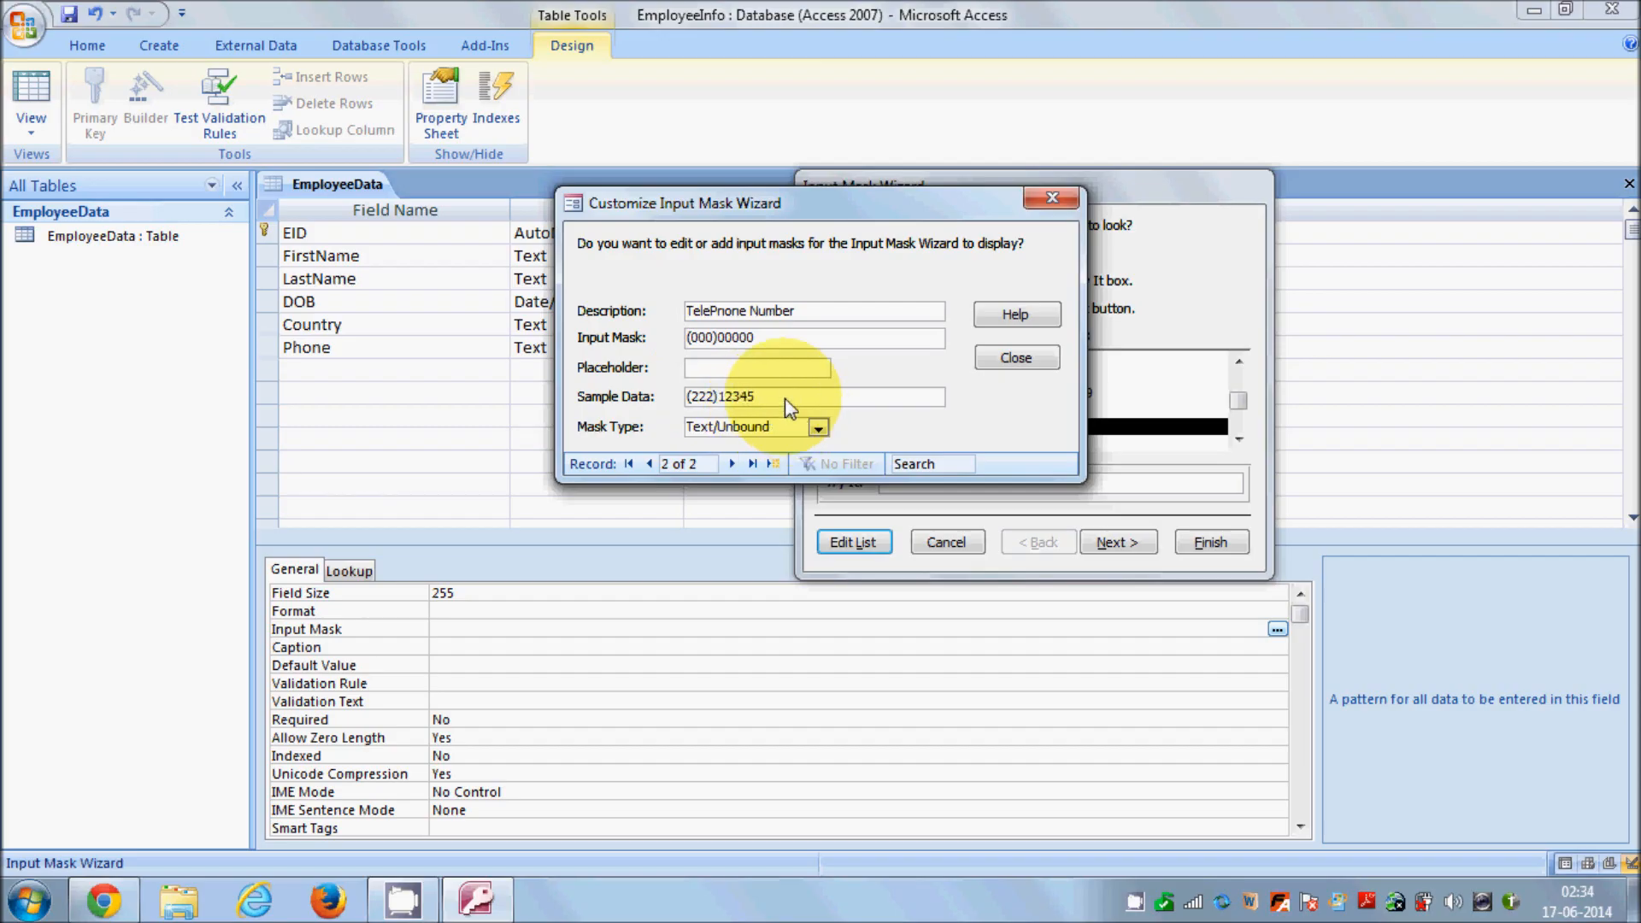
Step: Extend the custom input mask to (000)000000 and add a matching sixth digit to the sample phone number
click(771, 346)
key(shift+Left)
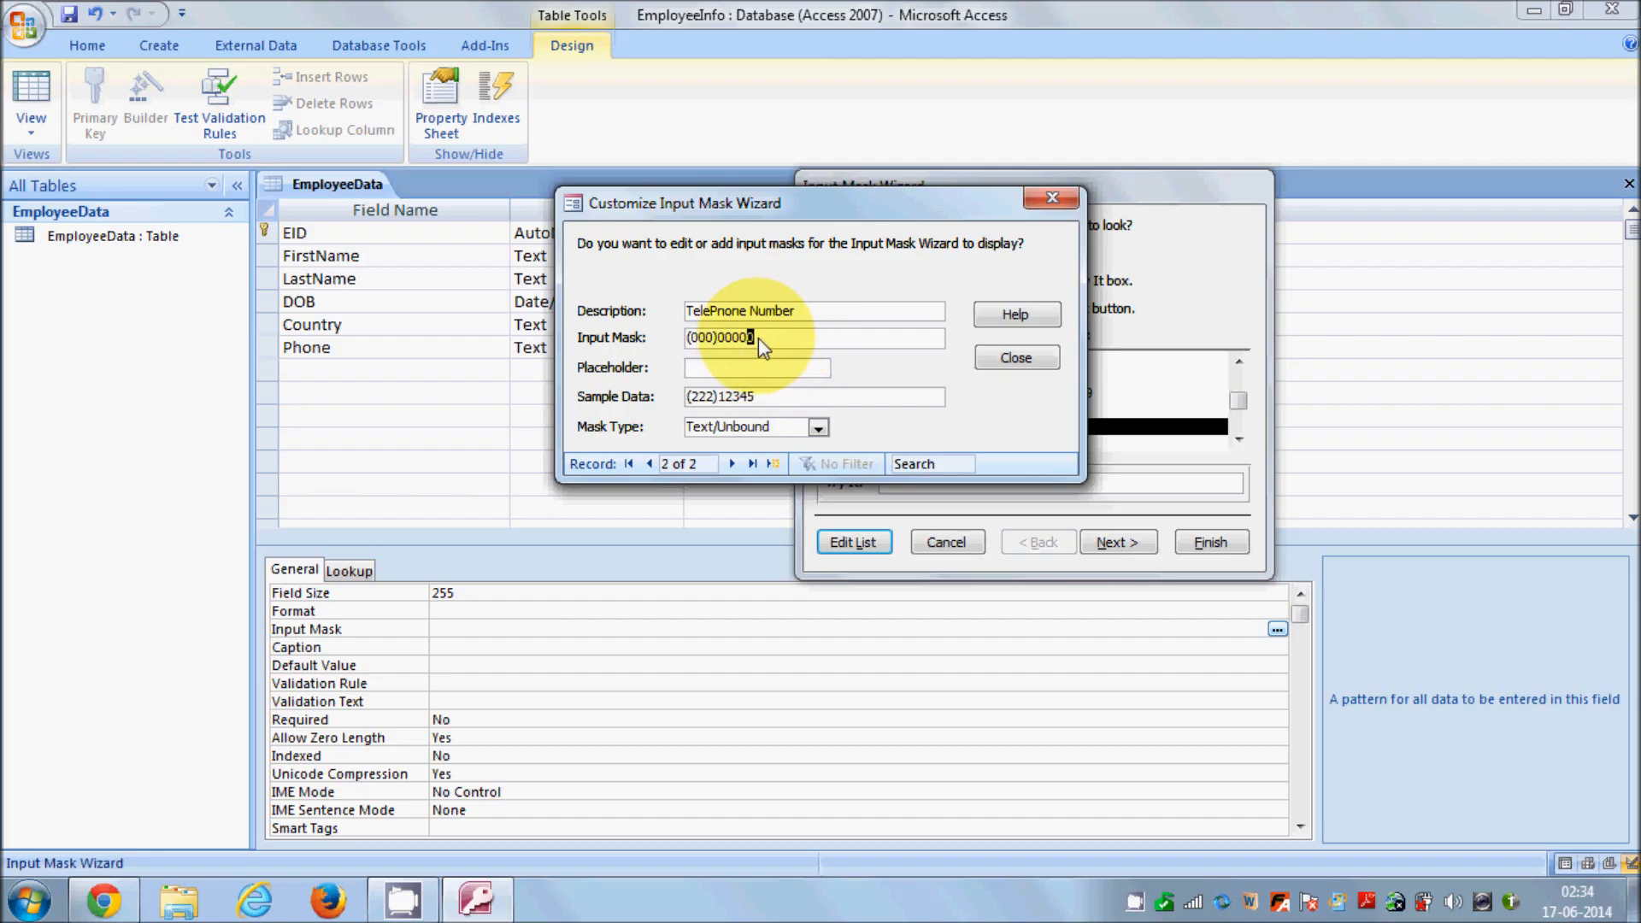
text(00)
click(766, 395)
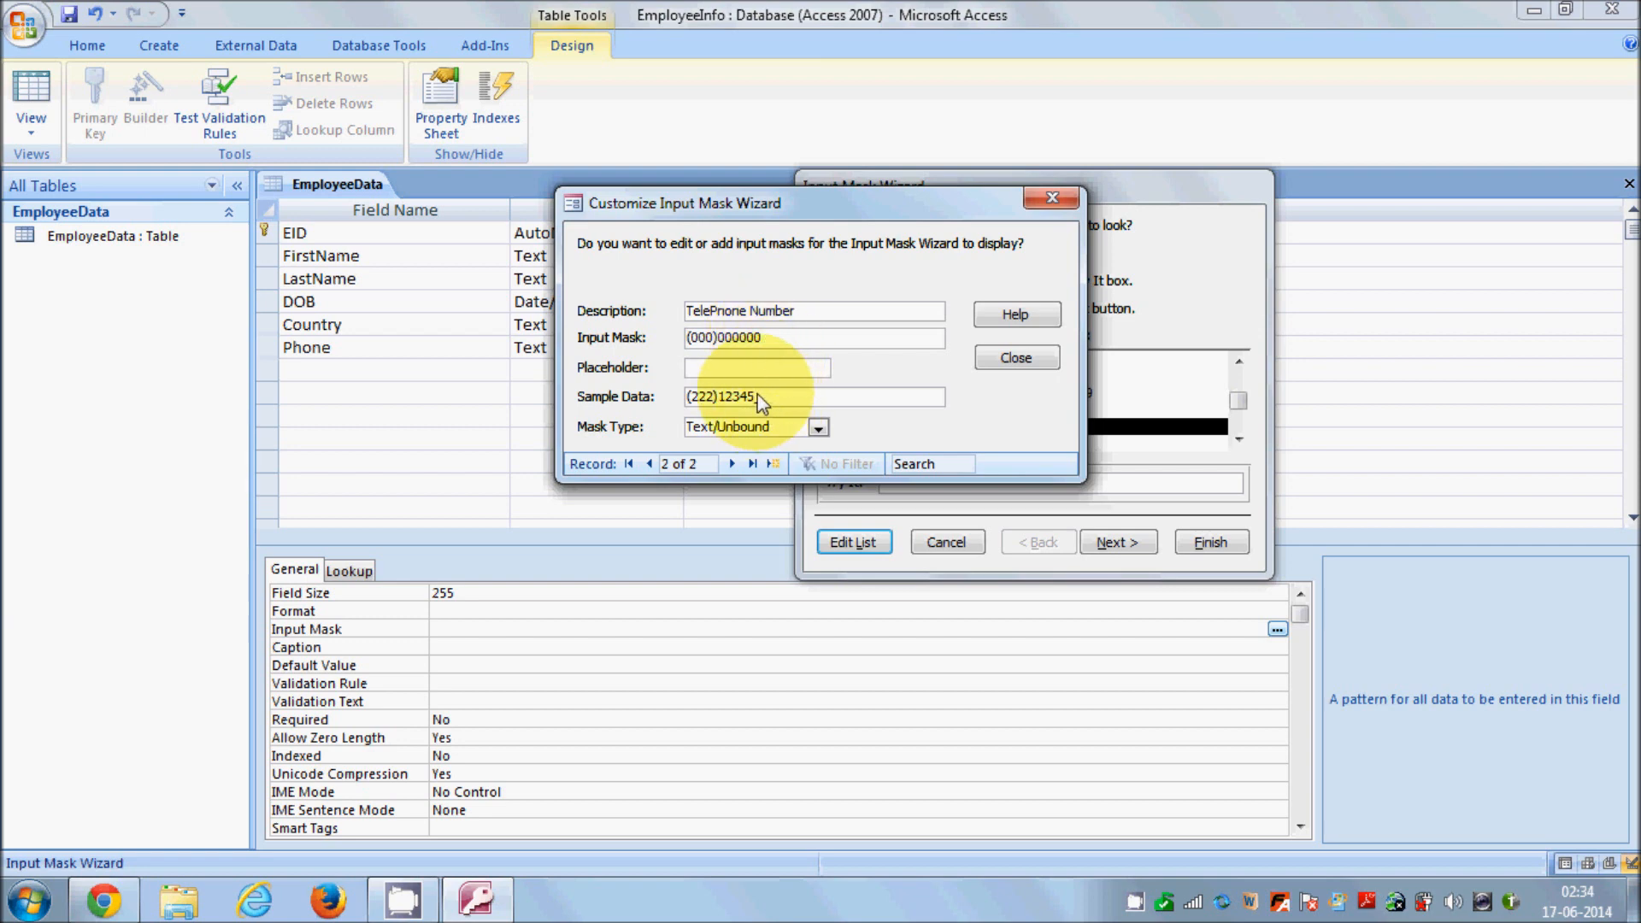
text(6)
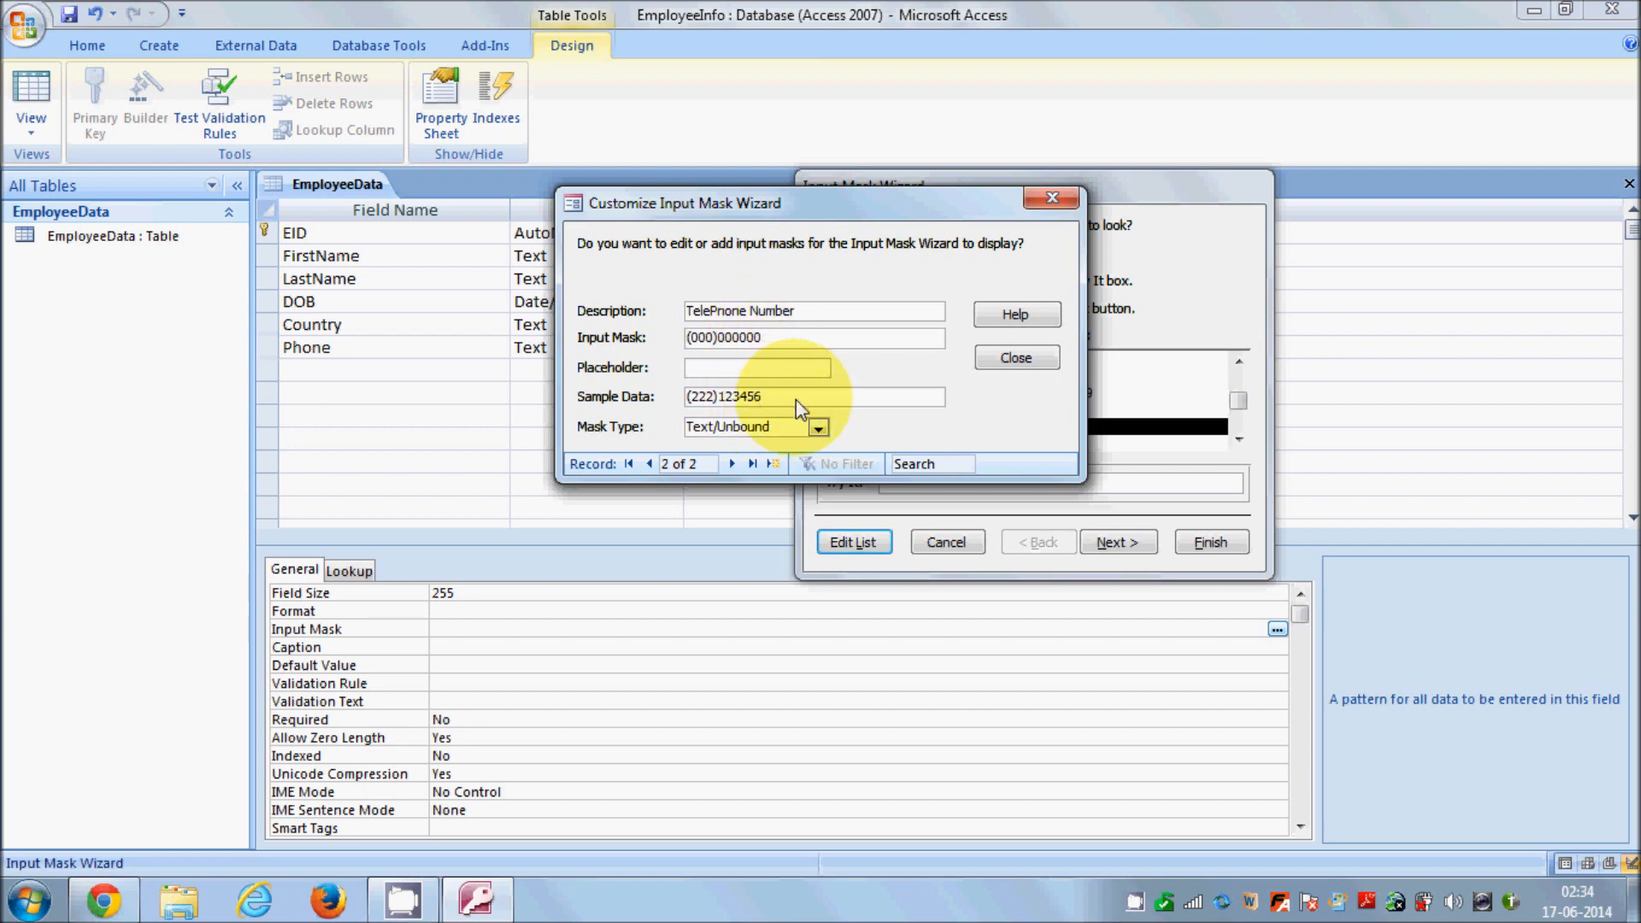
Step: Finish customizing the mask list and apply the TelePhone Number mask to the Phone field
click(1015, 359)
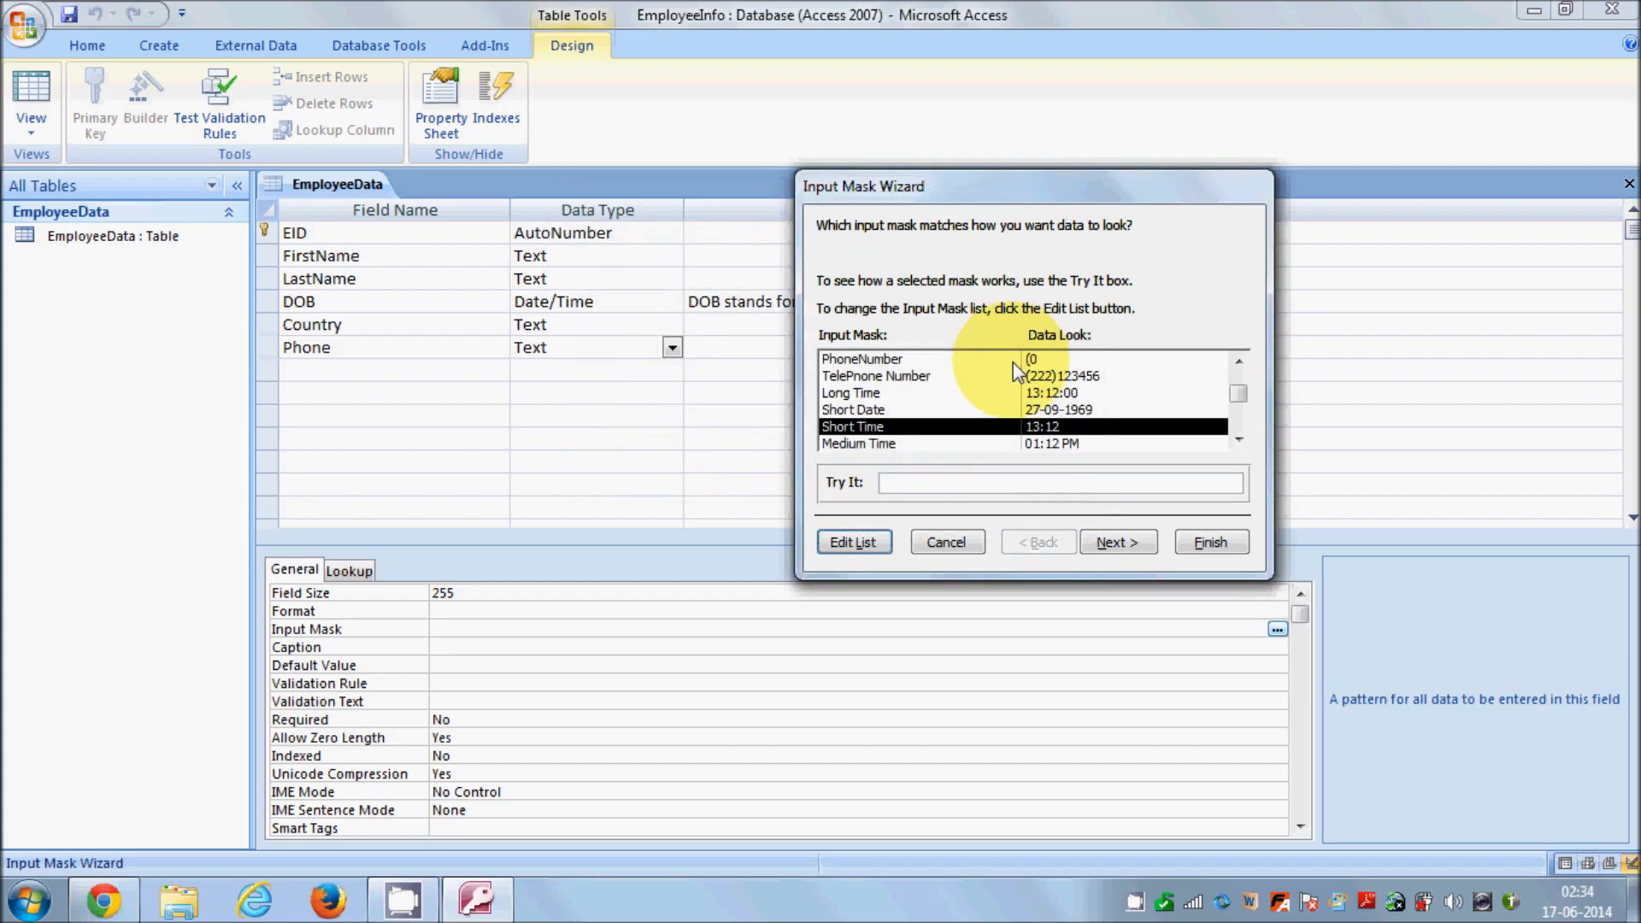
click(924, 377)
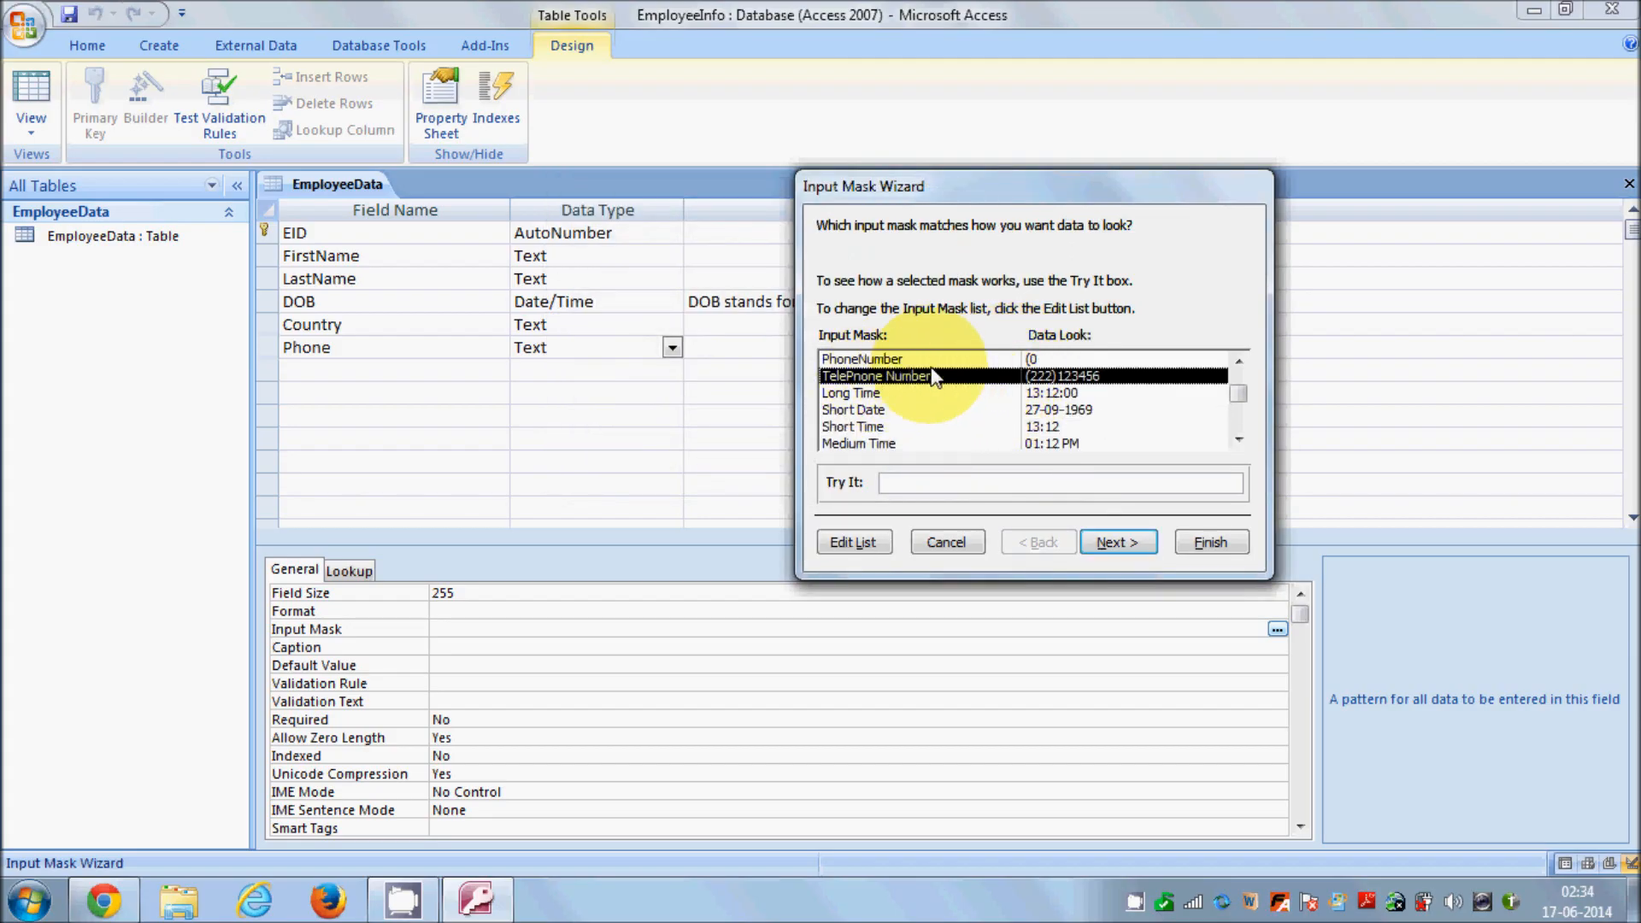
click(1188, 547)
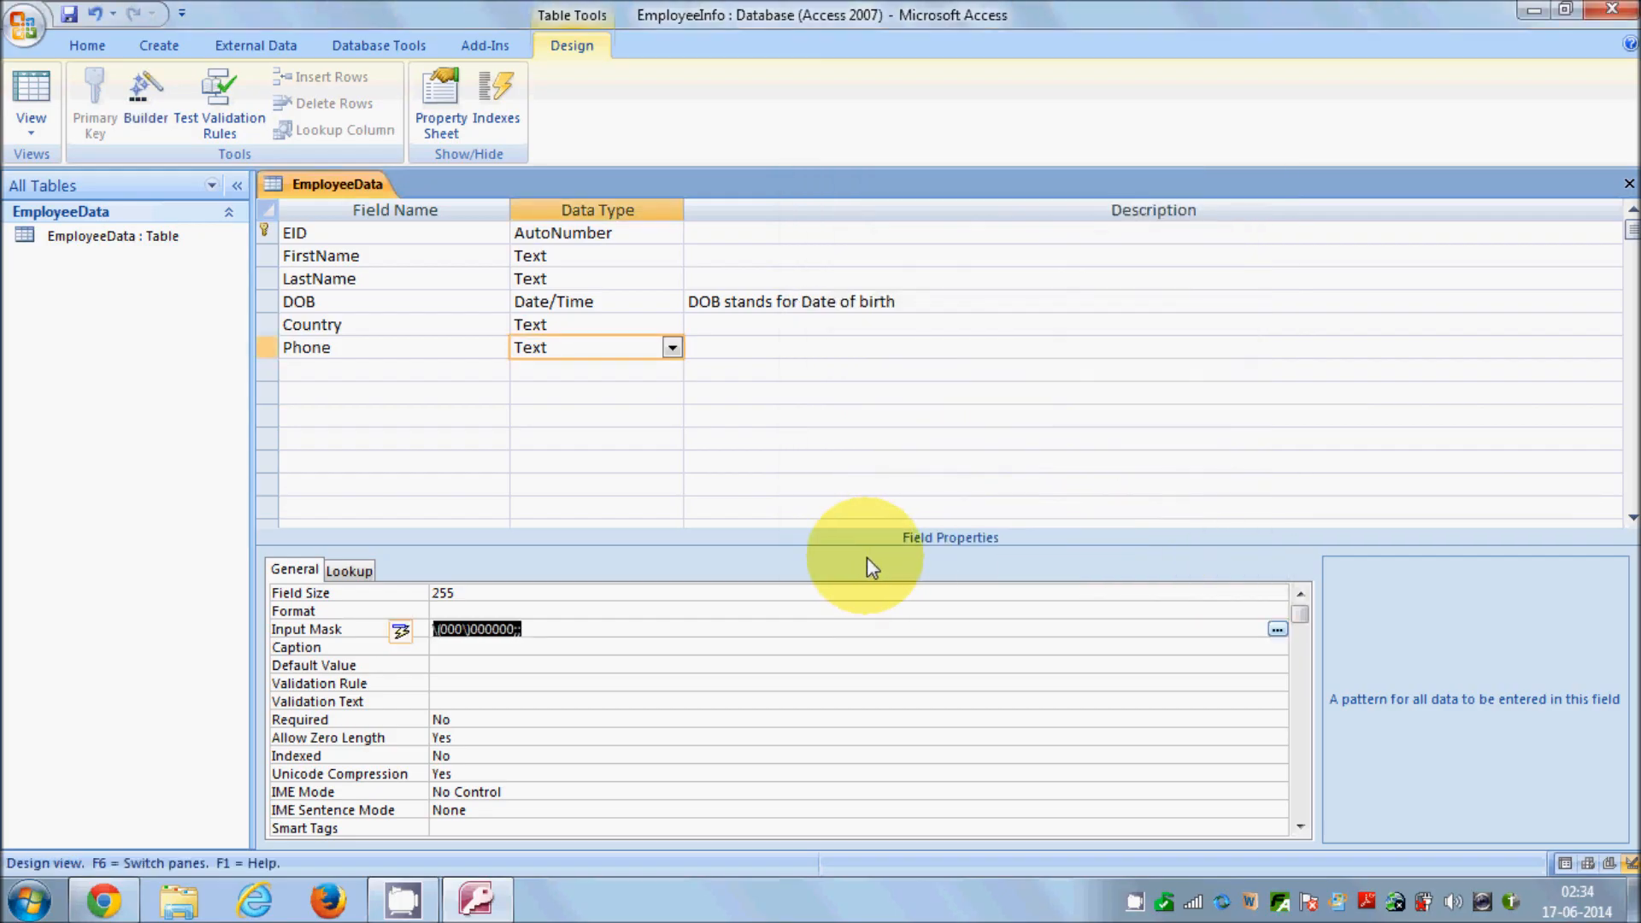
Step: Save the table and, in Datasheet view, enter a phone number in the first record's Phone field
click(33, 96)
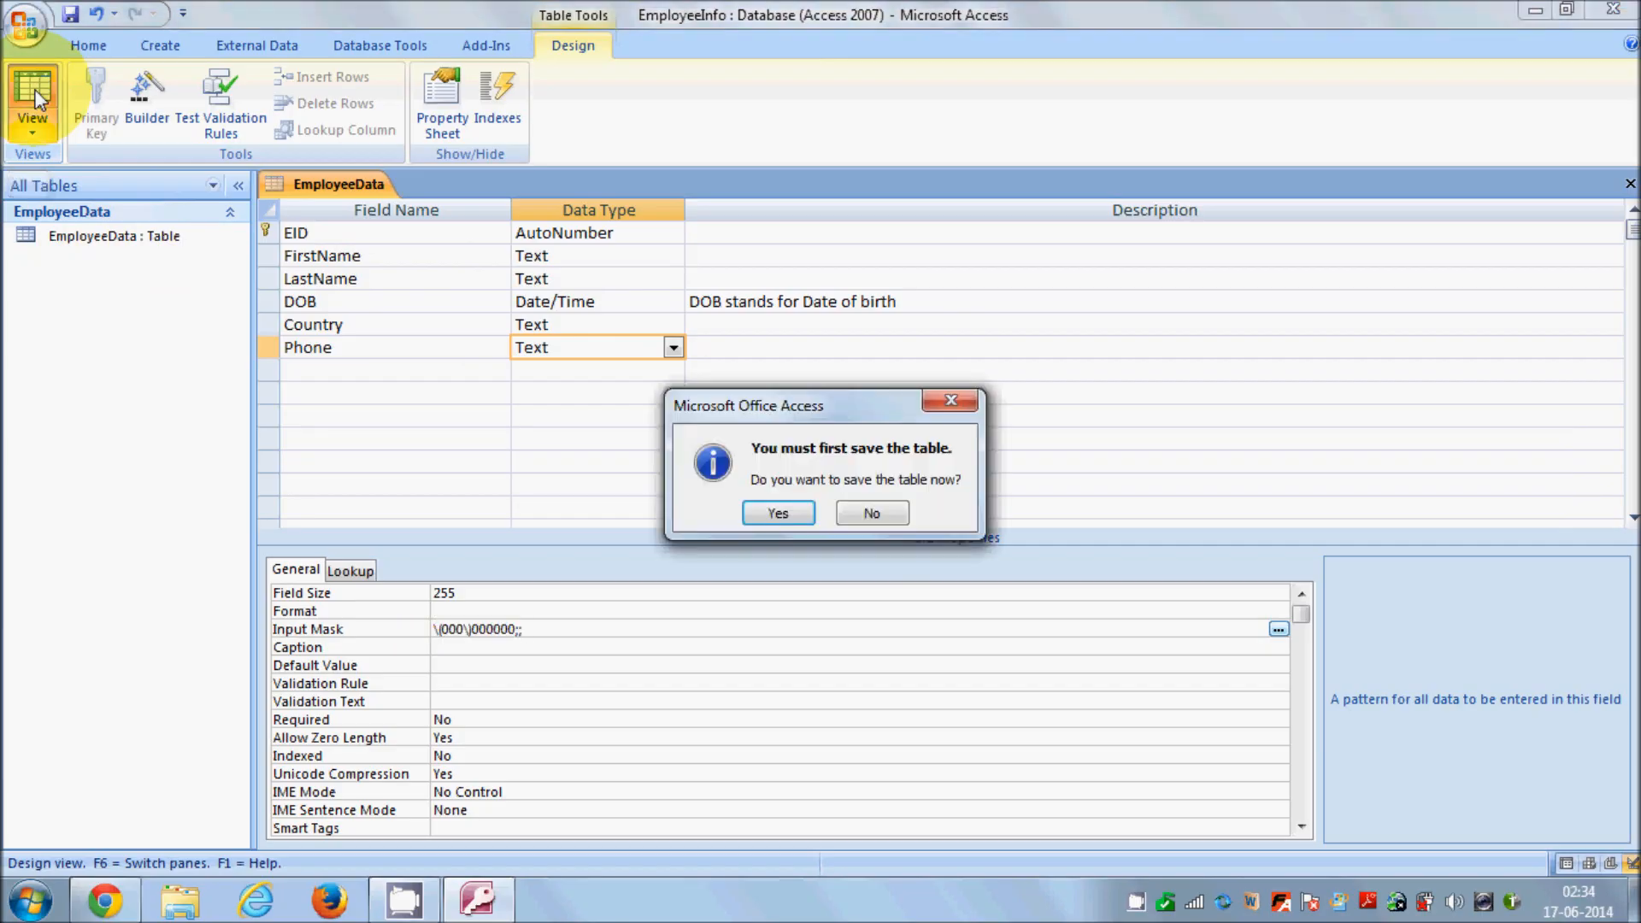
click(756, 509)
click(898, 232)
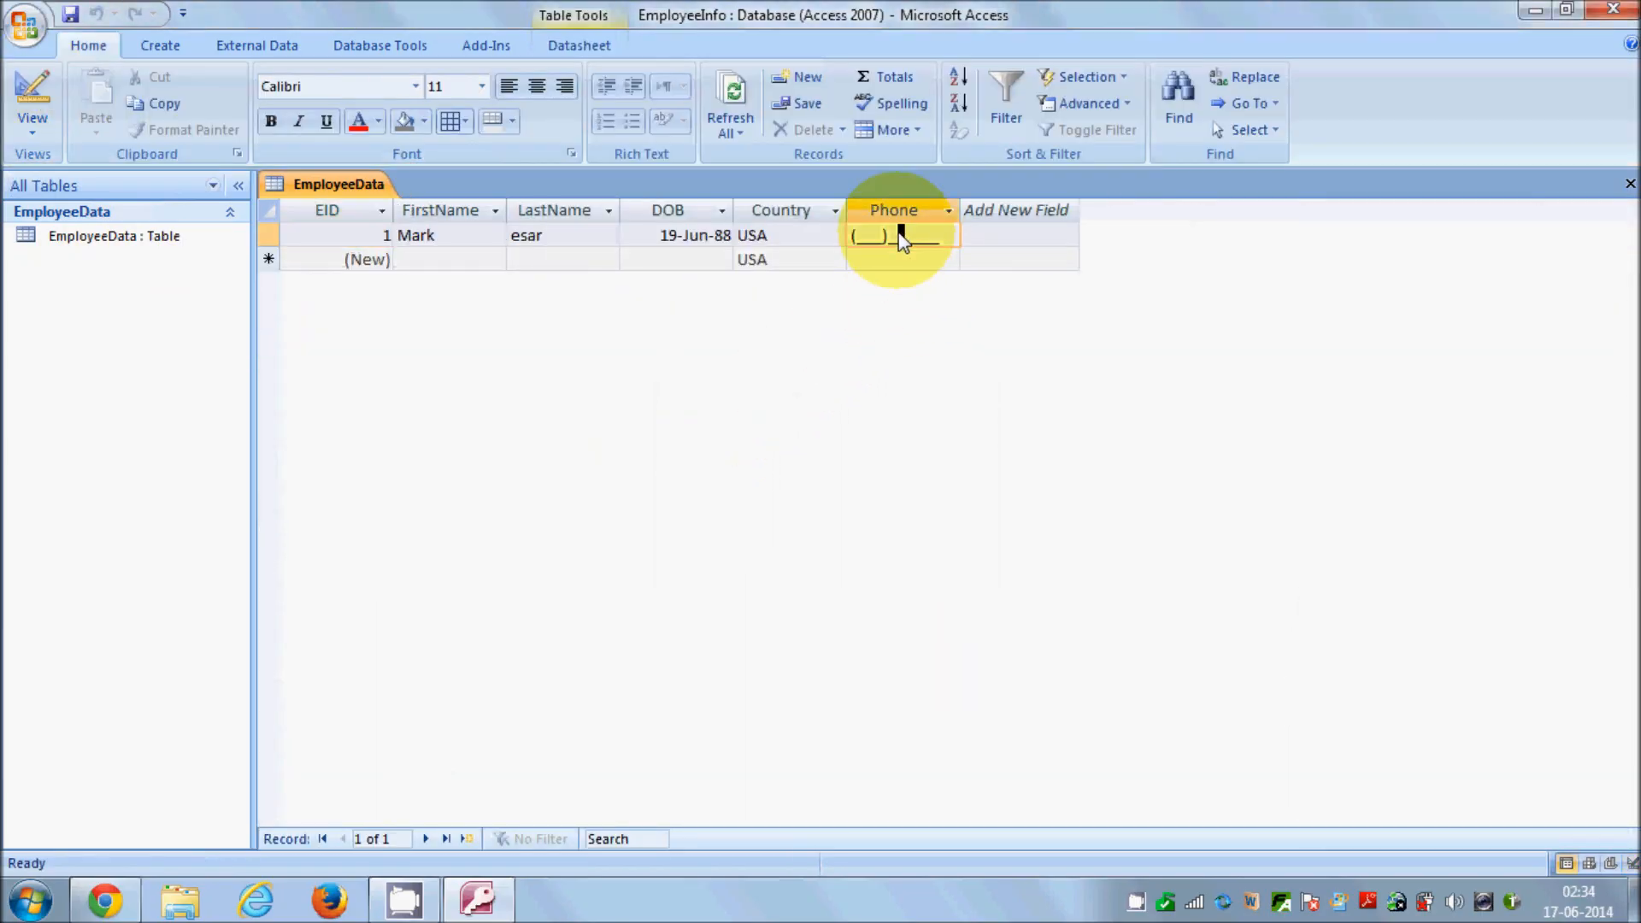
click(863, 236)
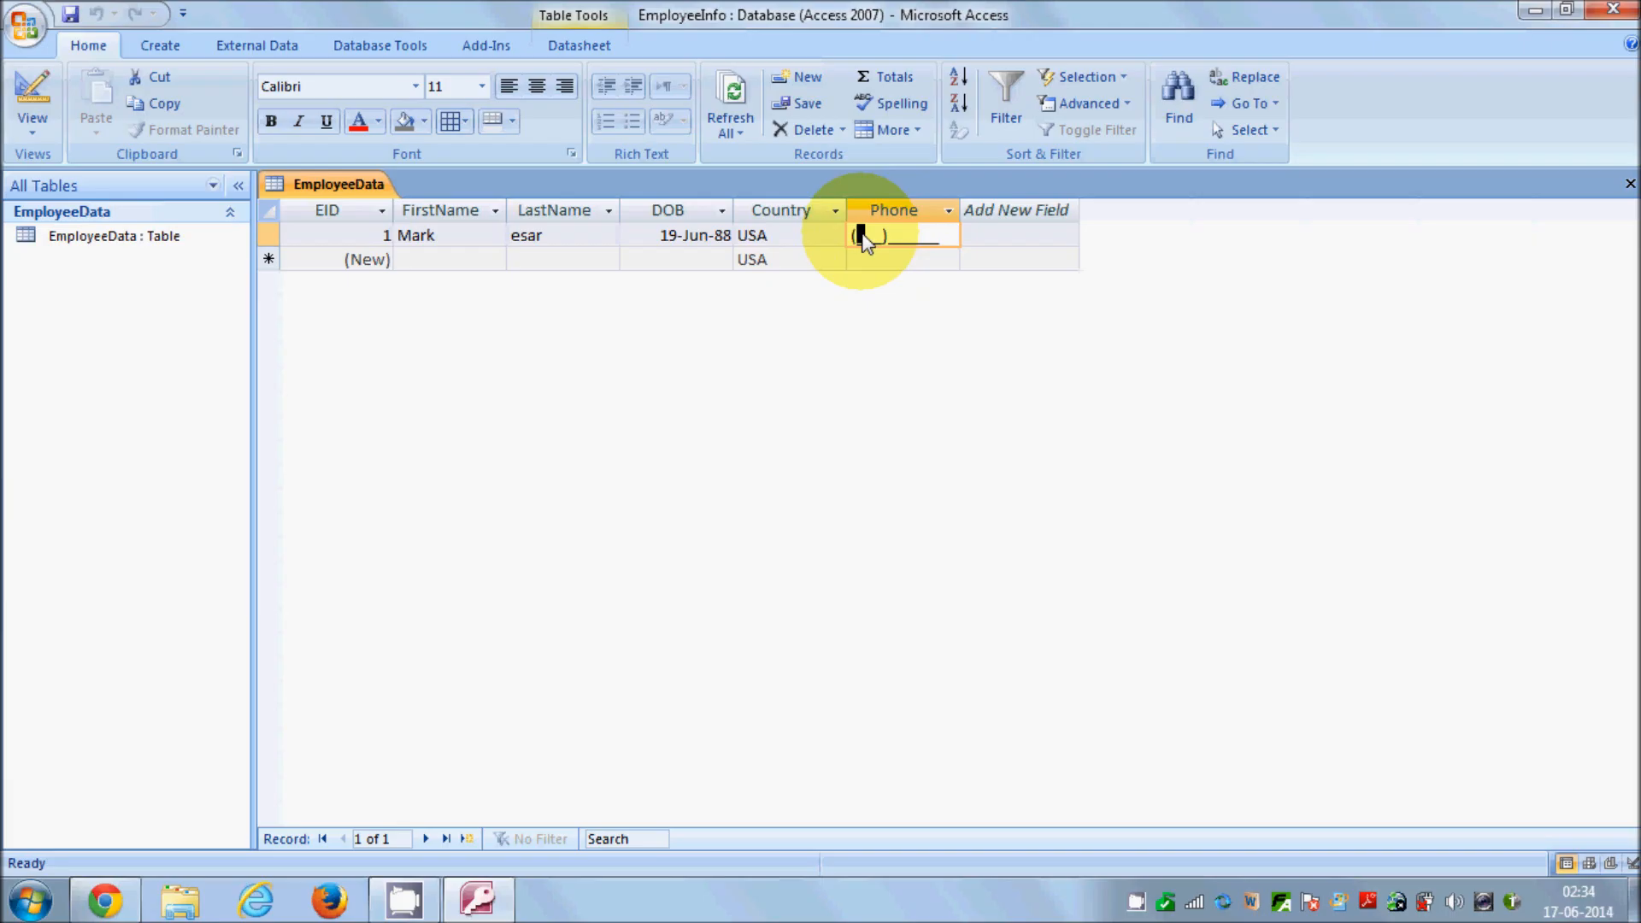
text(222))
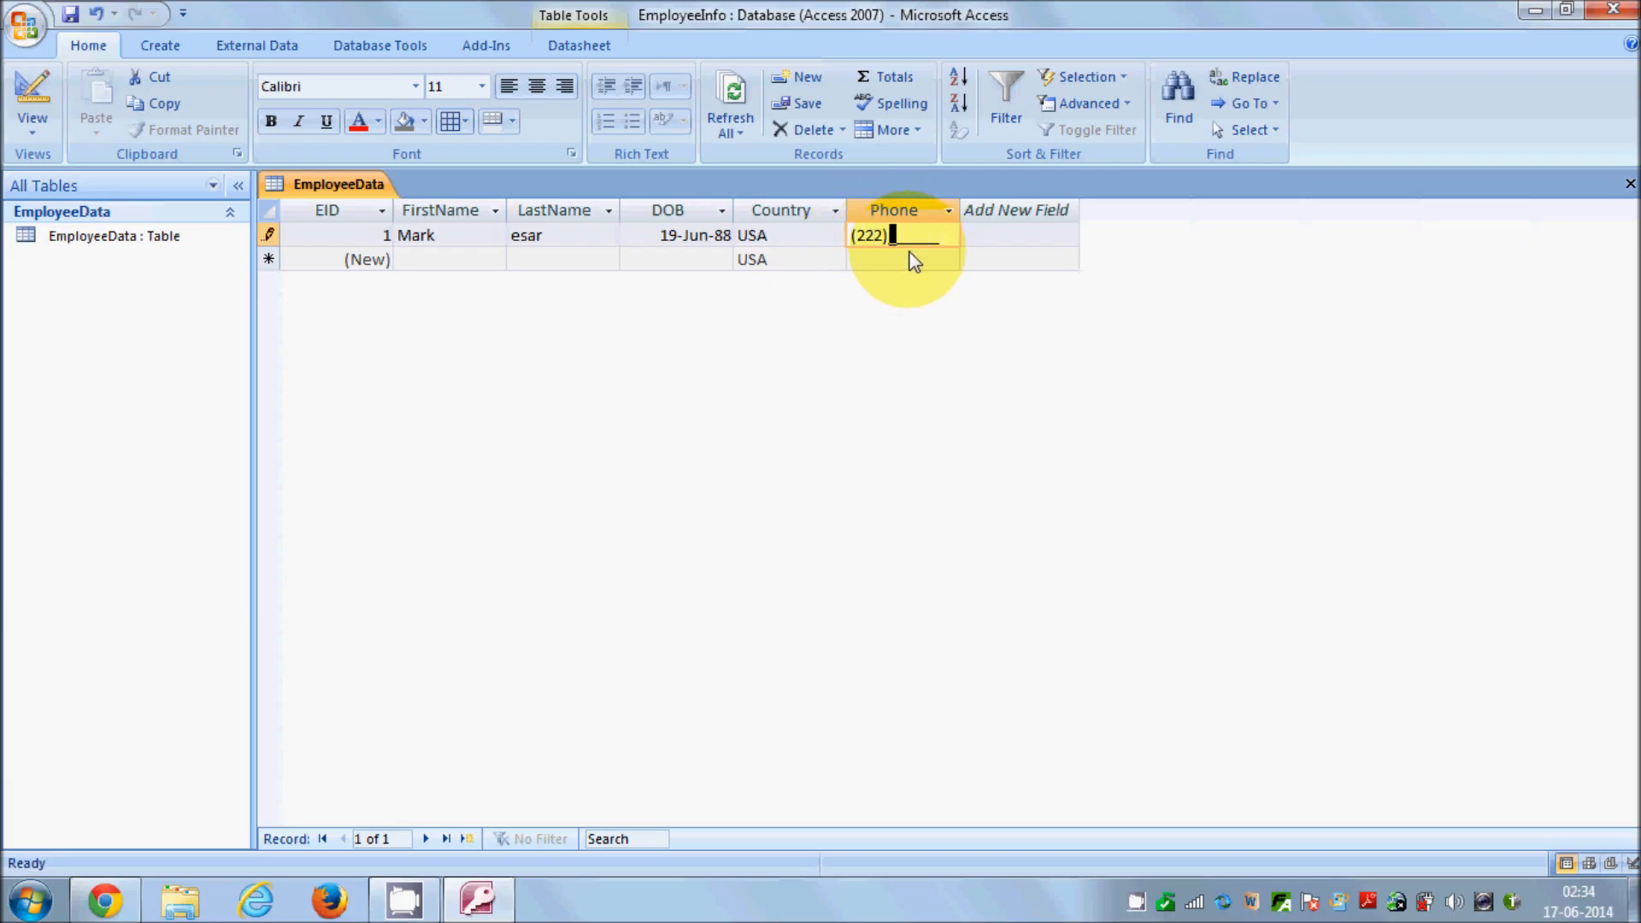
text(345678)
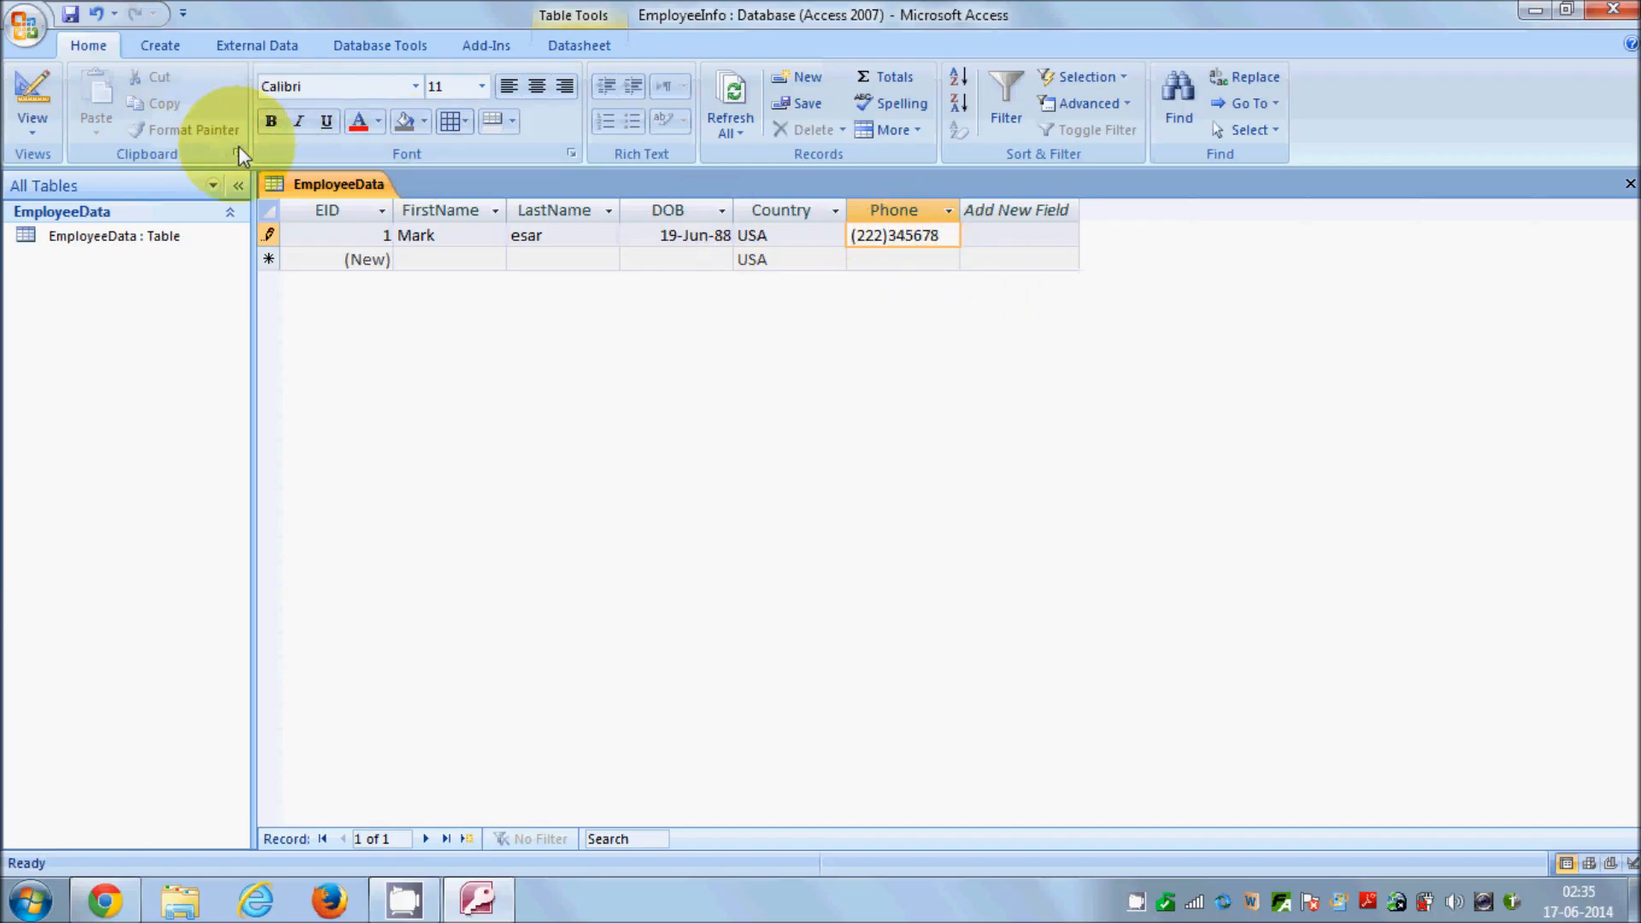
Step: In Design view, start the Lookup Wizard for the Country field with the option to type in the values
click(801, 239)
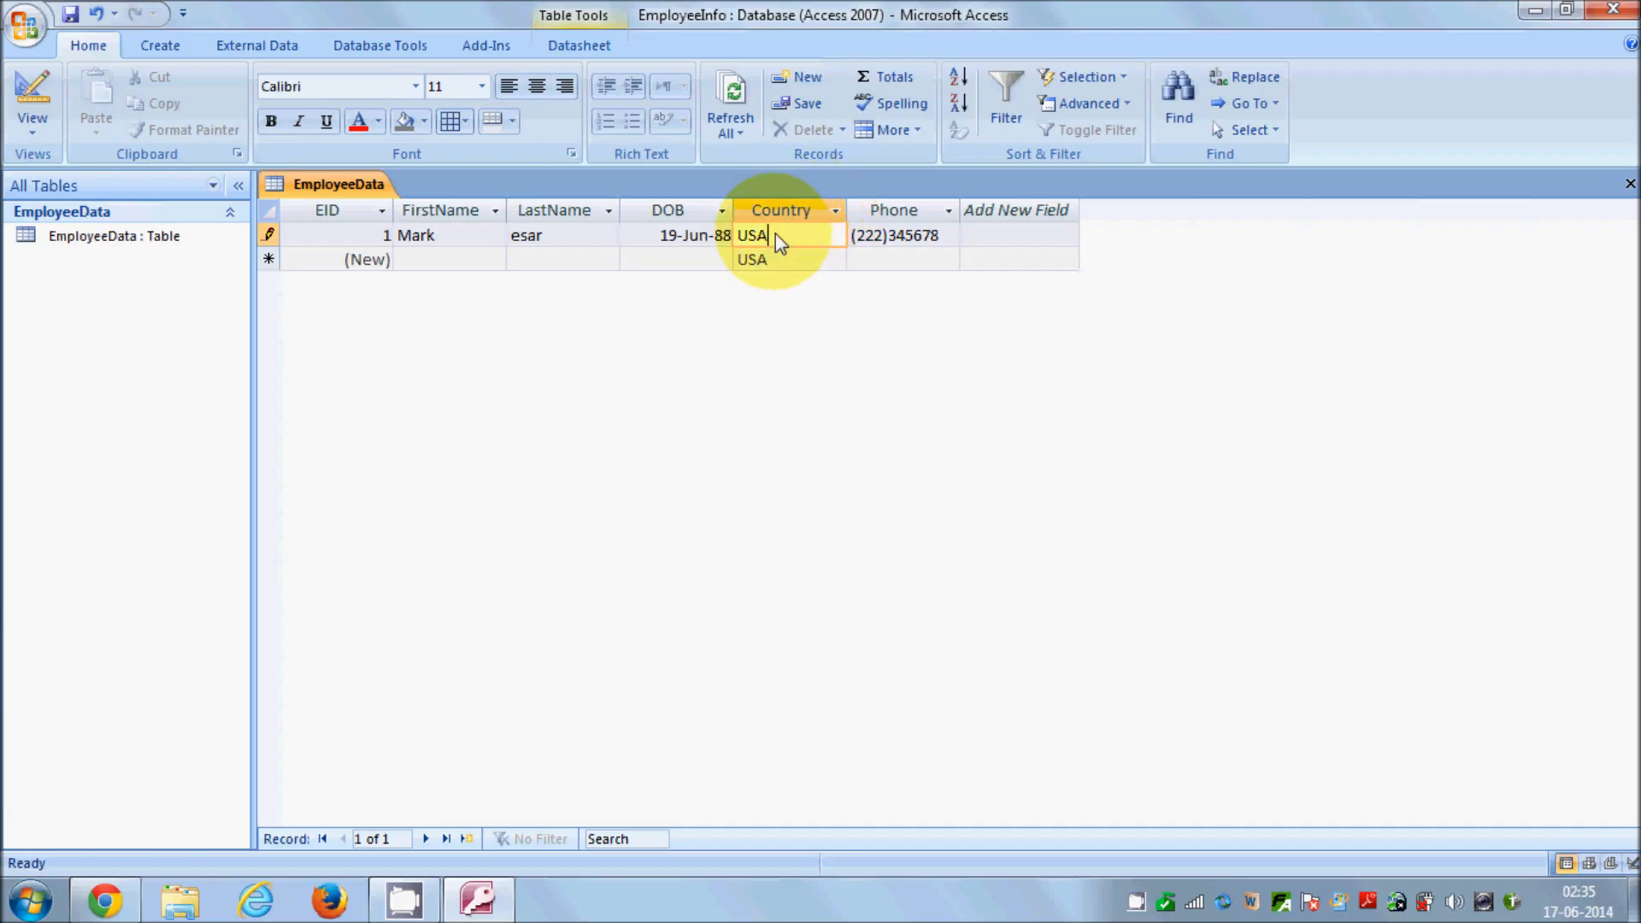
click(32, 90)
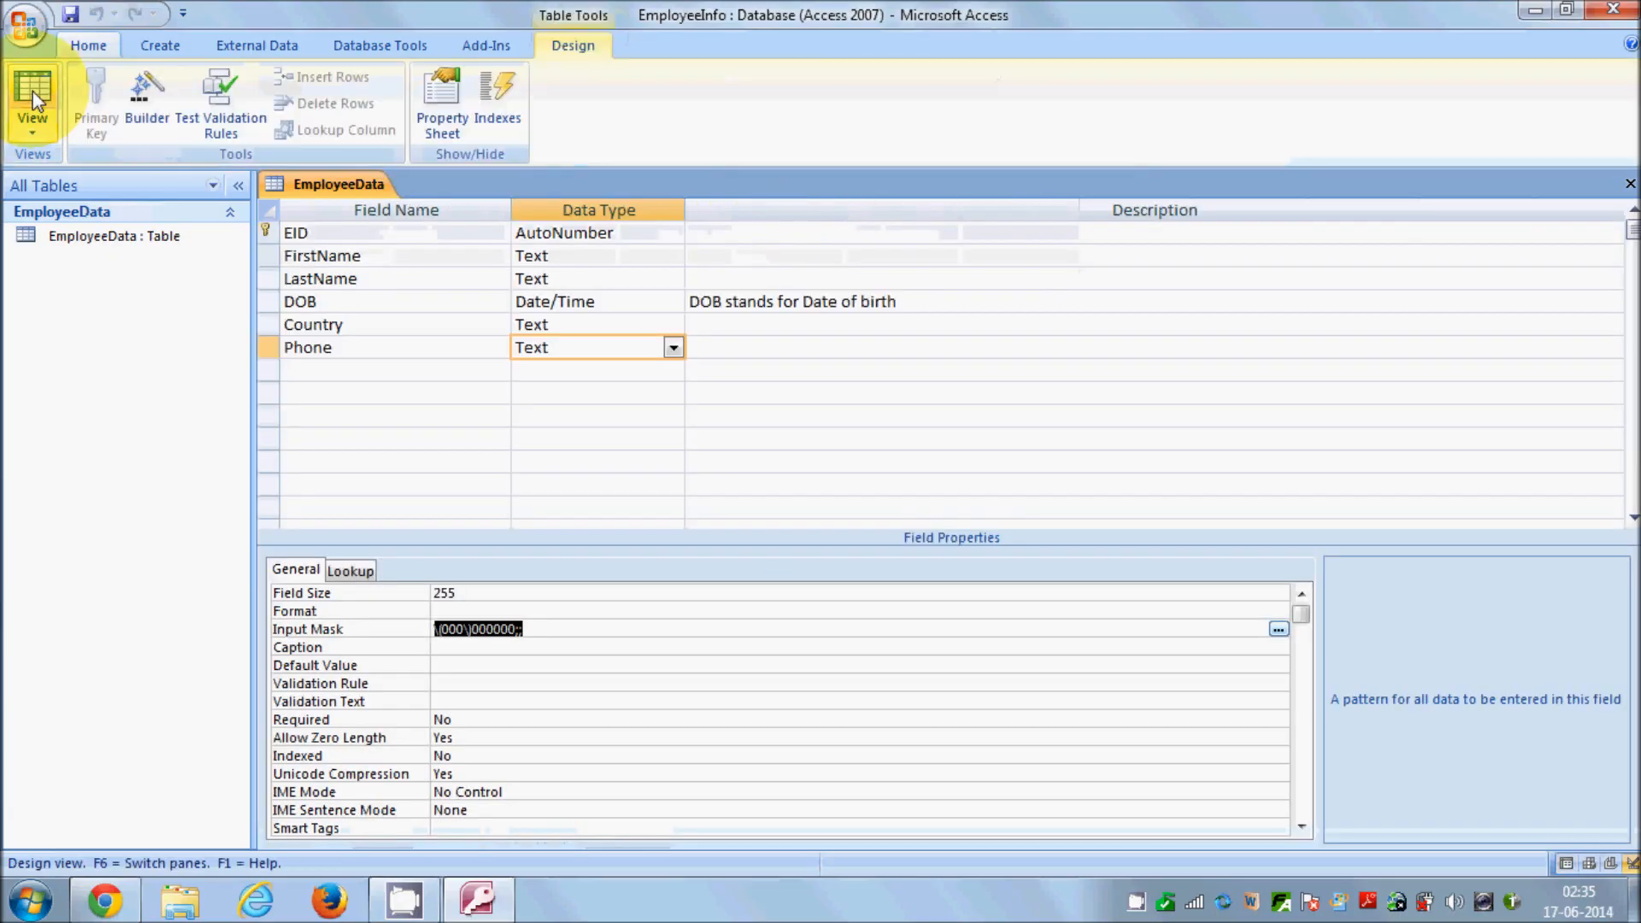
click(378, 329)
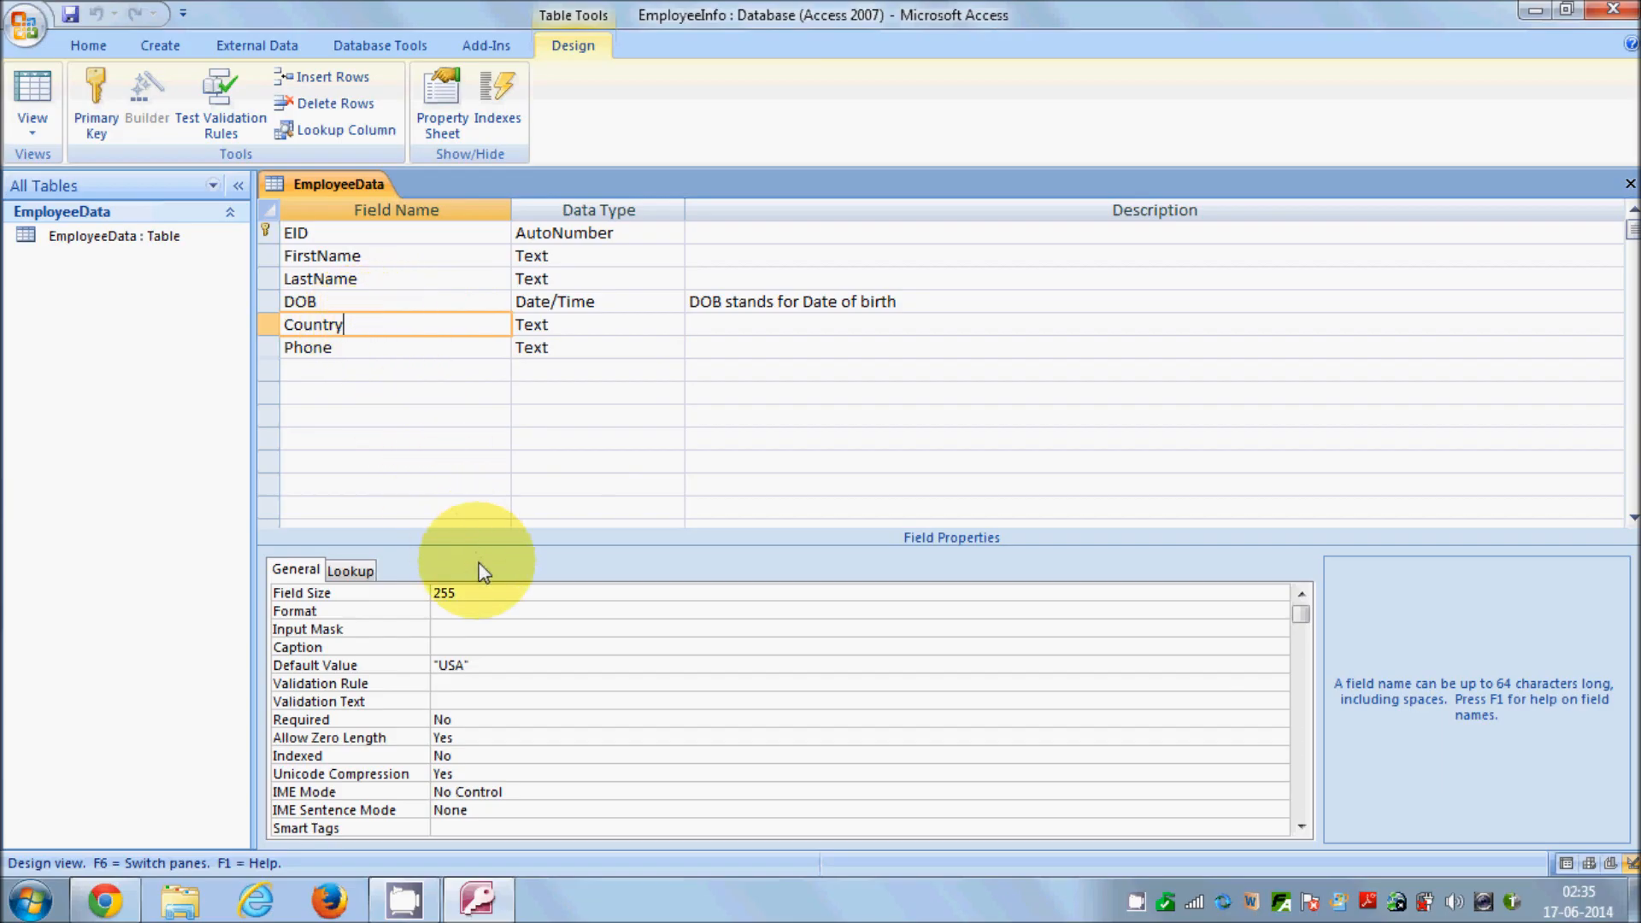
click(543, 326)
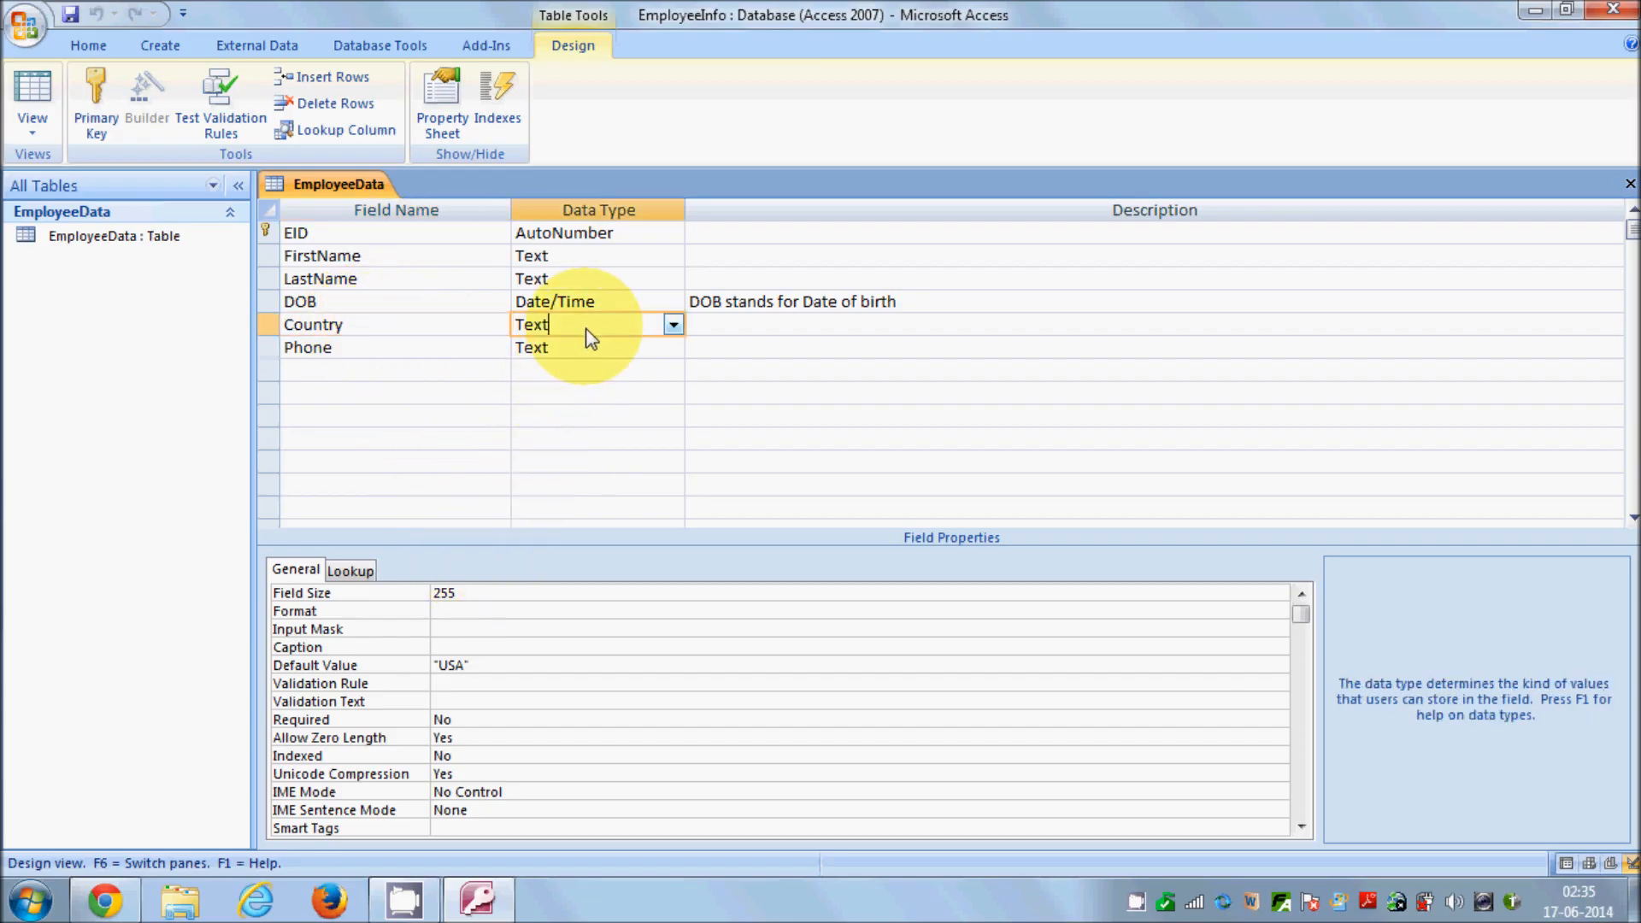
click(673, 326)
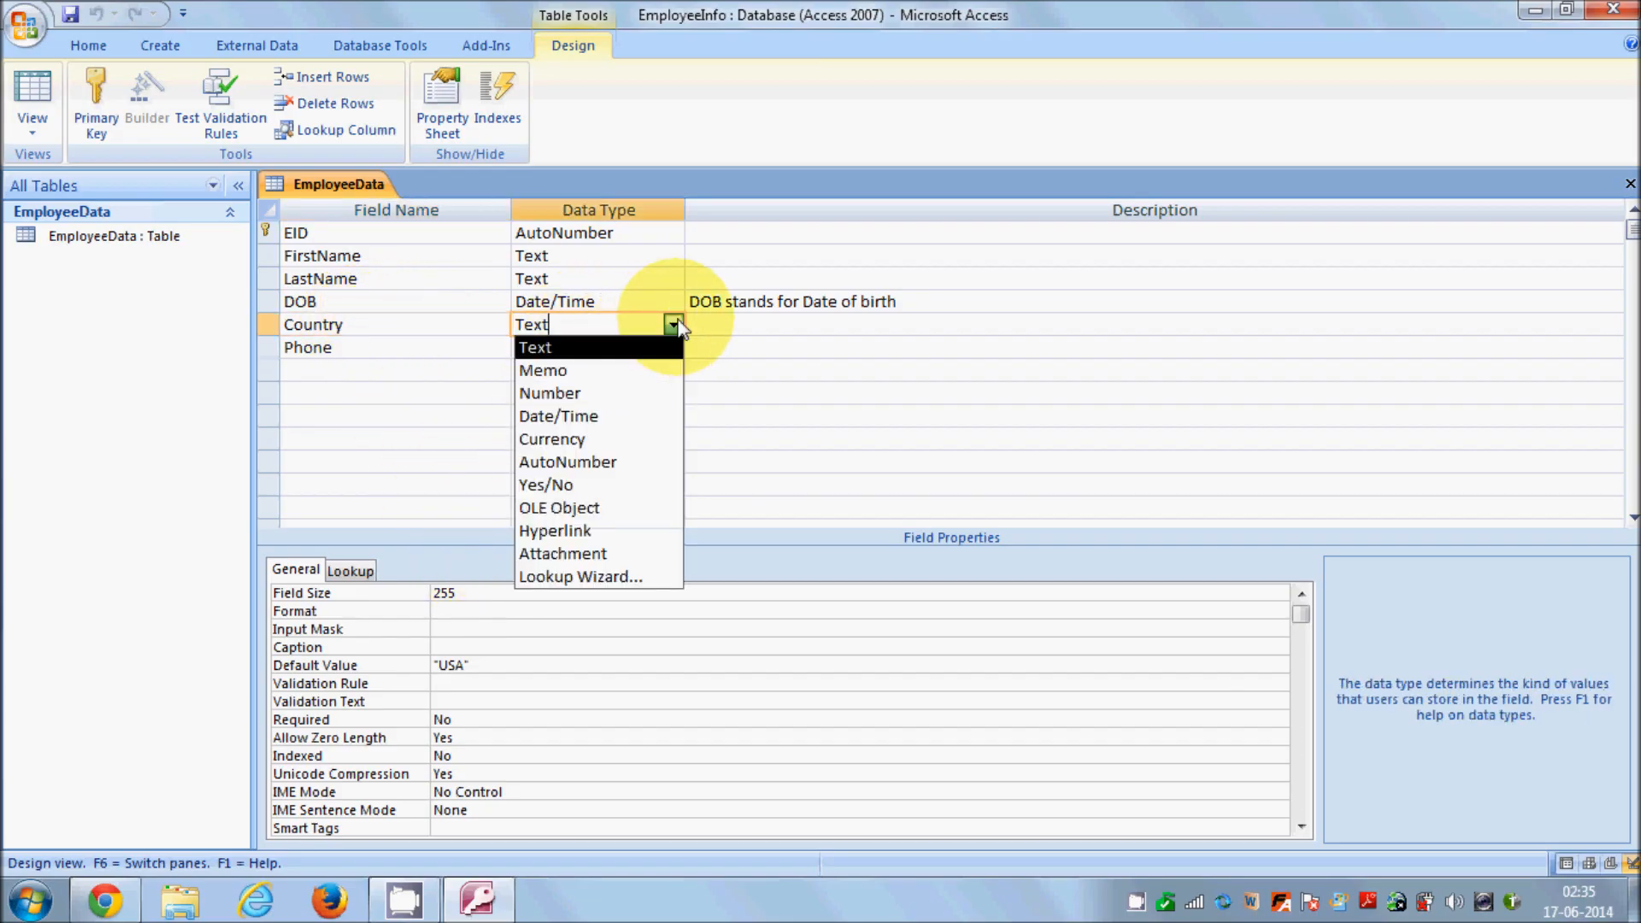
click(577, 579)
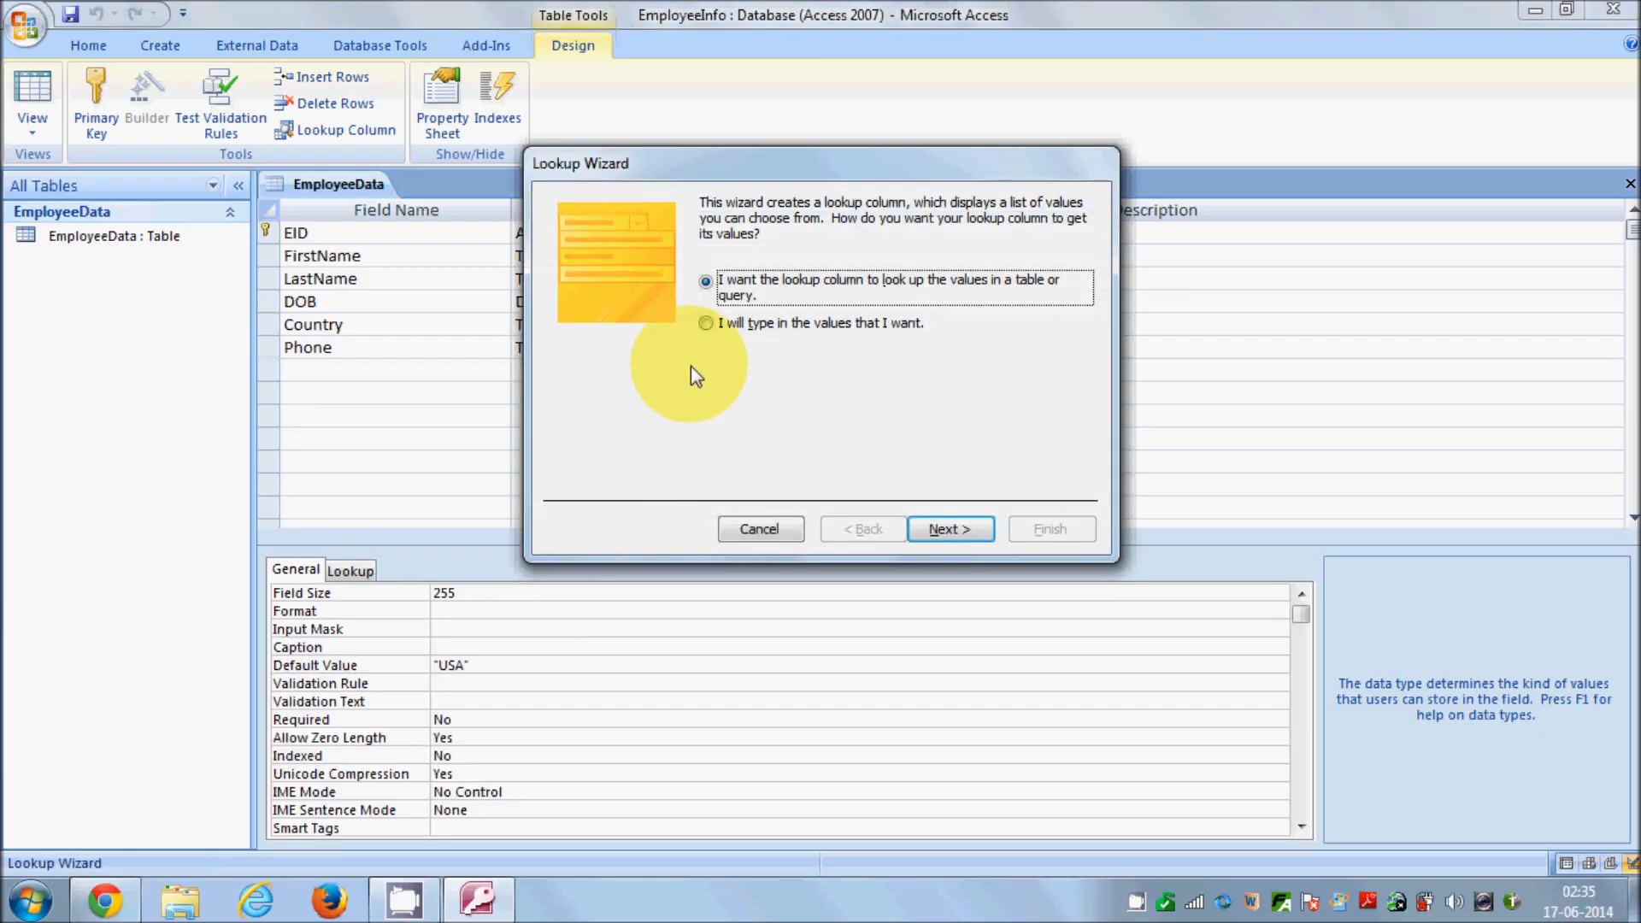
click(706, 325)
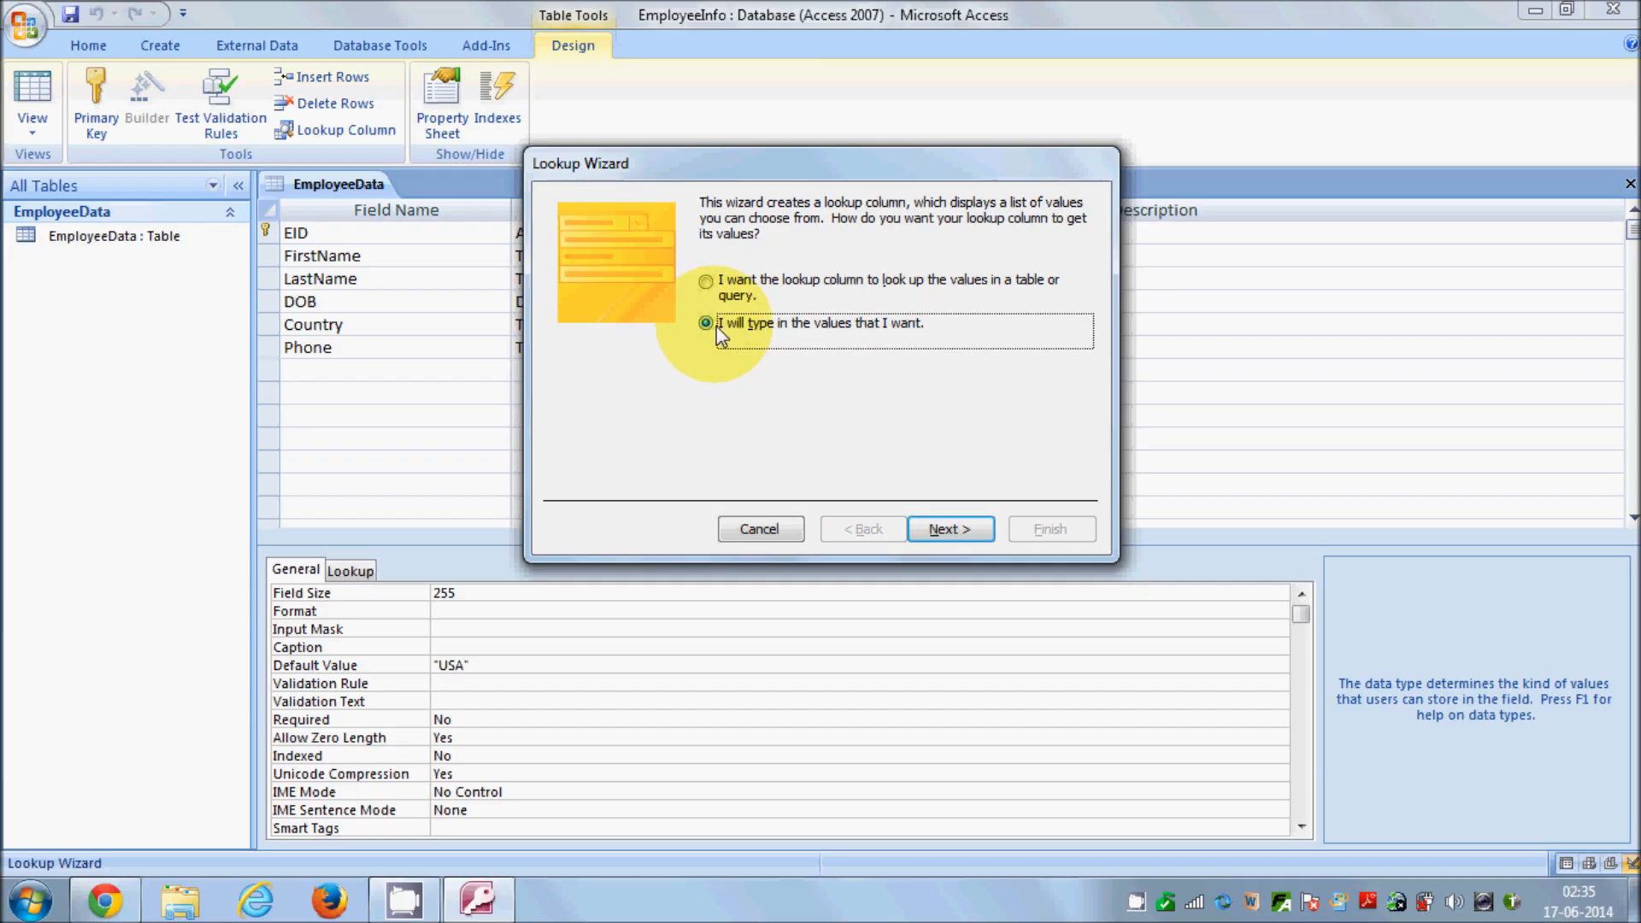
click(950, 530)
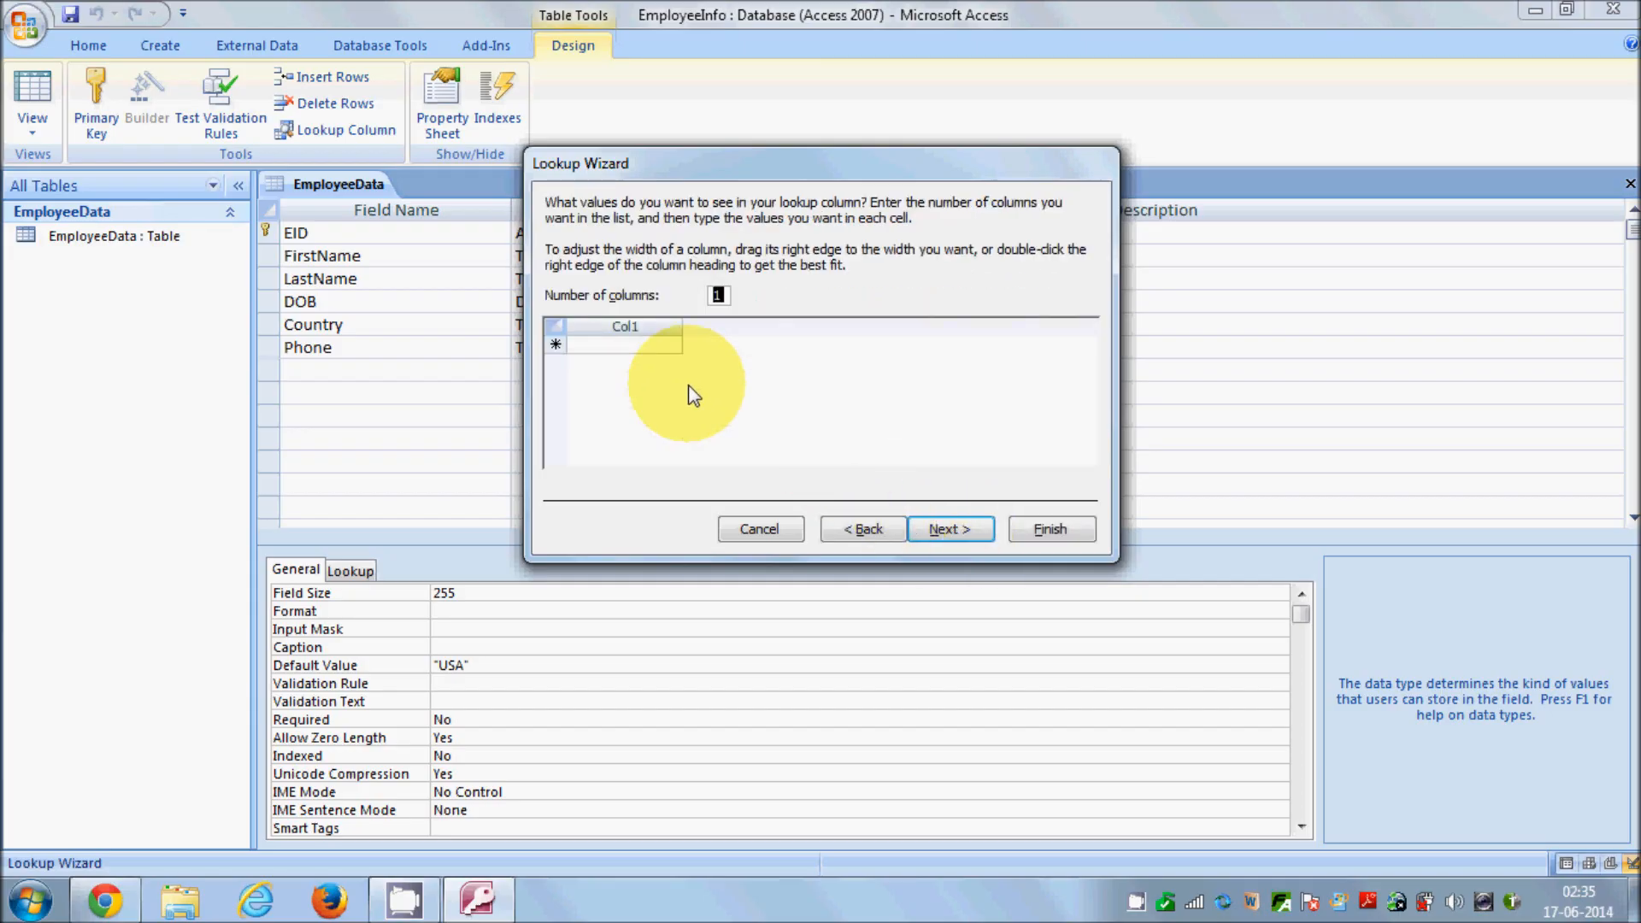
Step: Fill the single lookup column with the values USA, UK, INDIA, GERMANY, CHINA and FRANCE
click(637, 346)
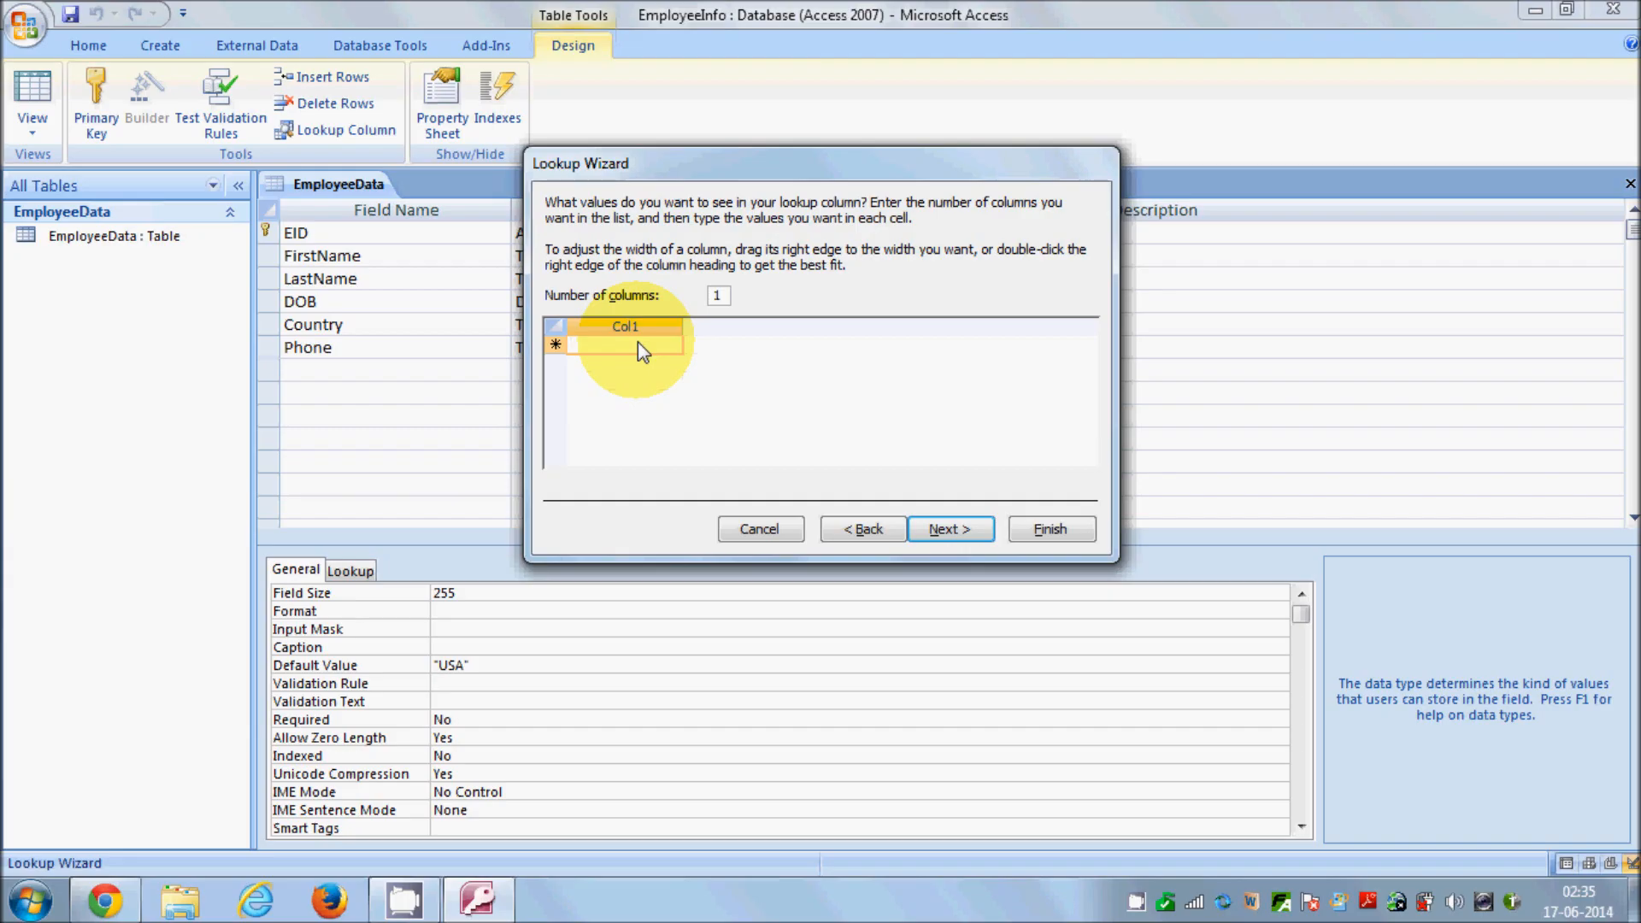
text(USA)
key(Return)
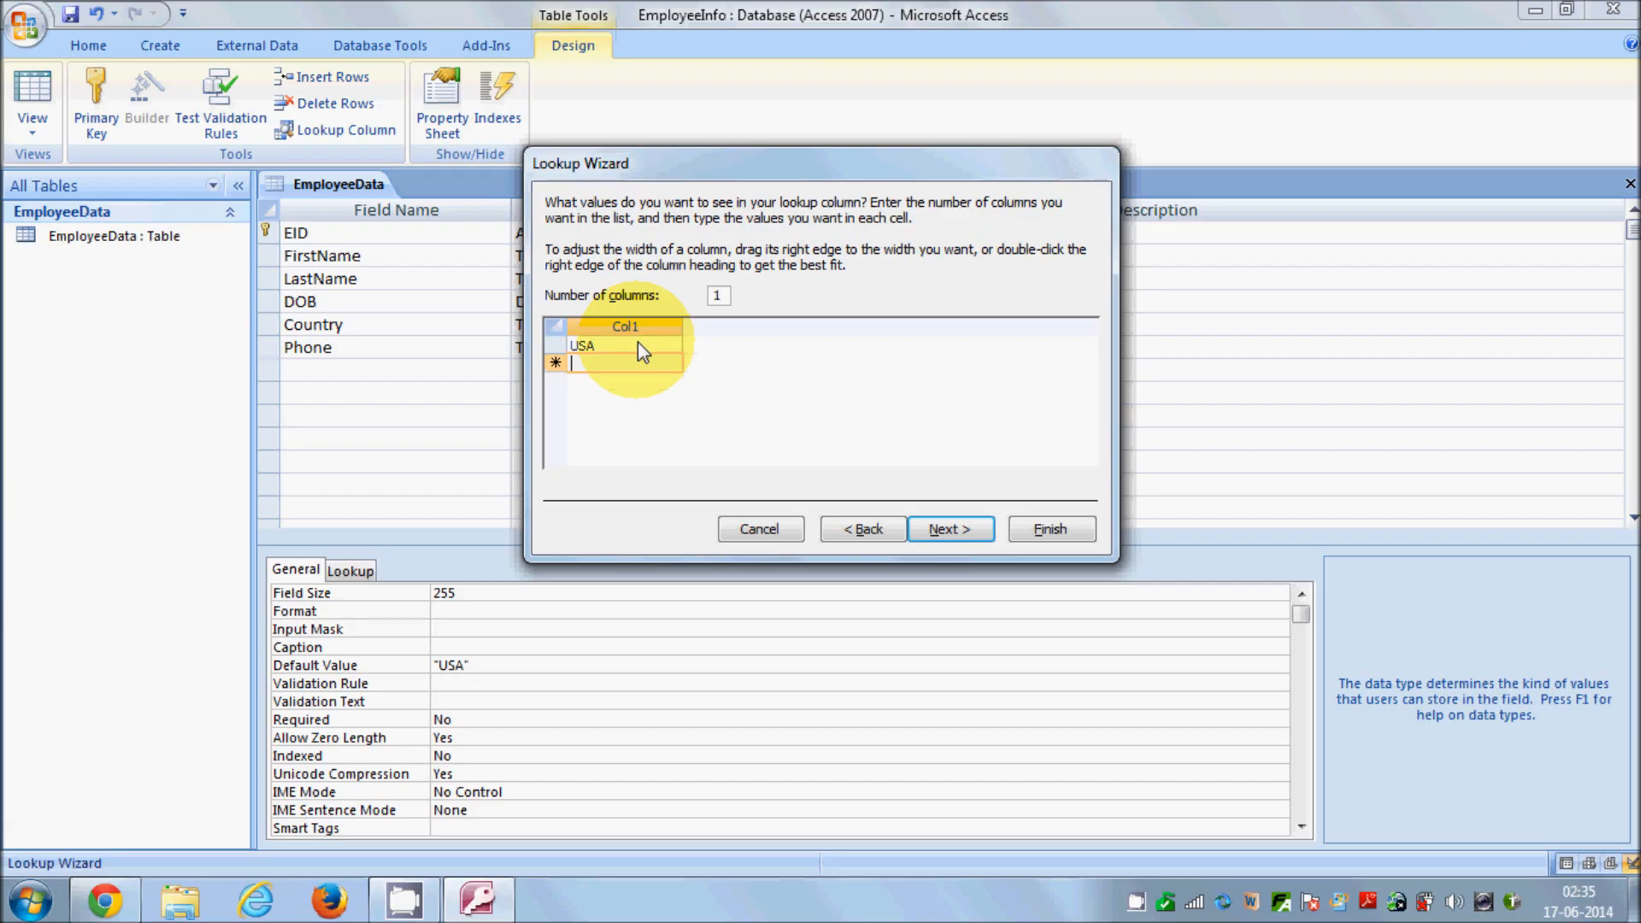
text(UK)
key(Return)
text(INDIA)
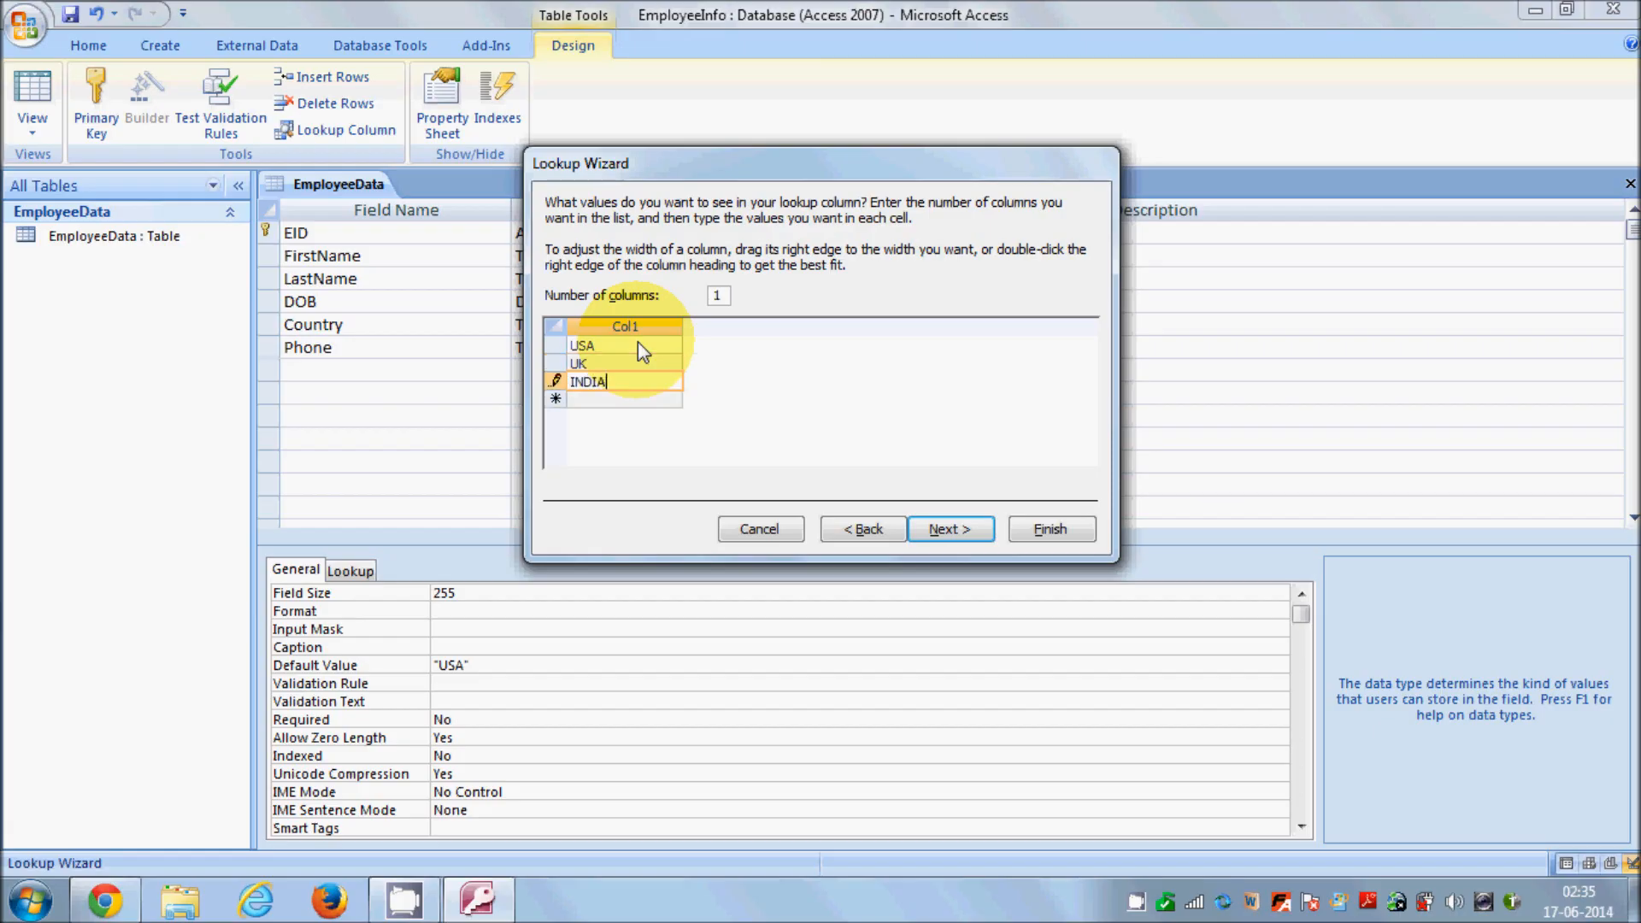
key(Return)
text(GERMA)
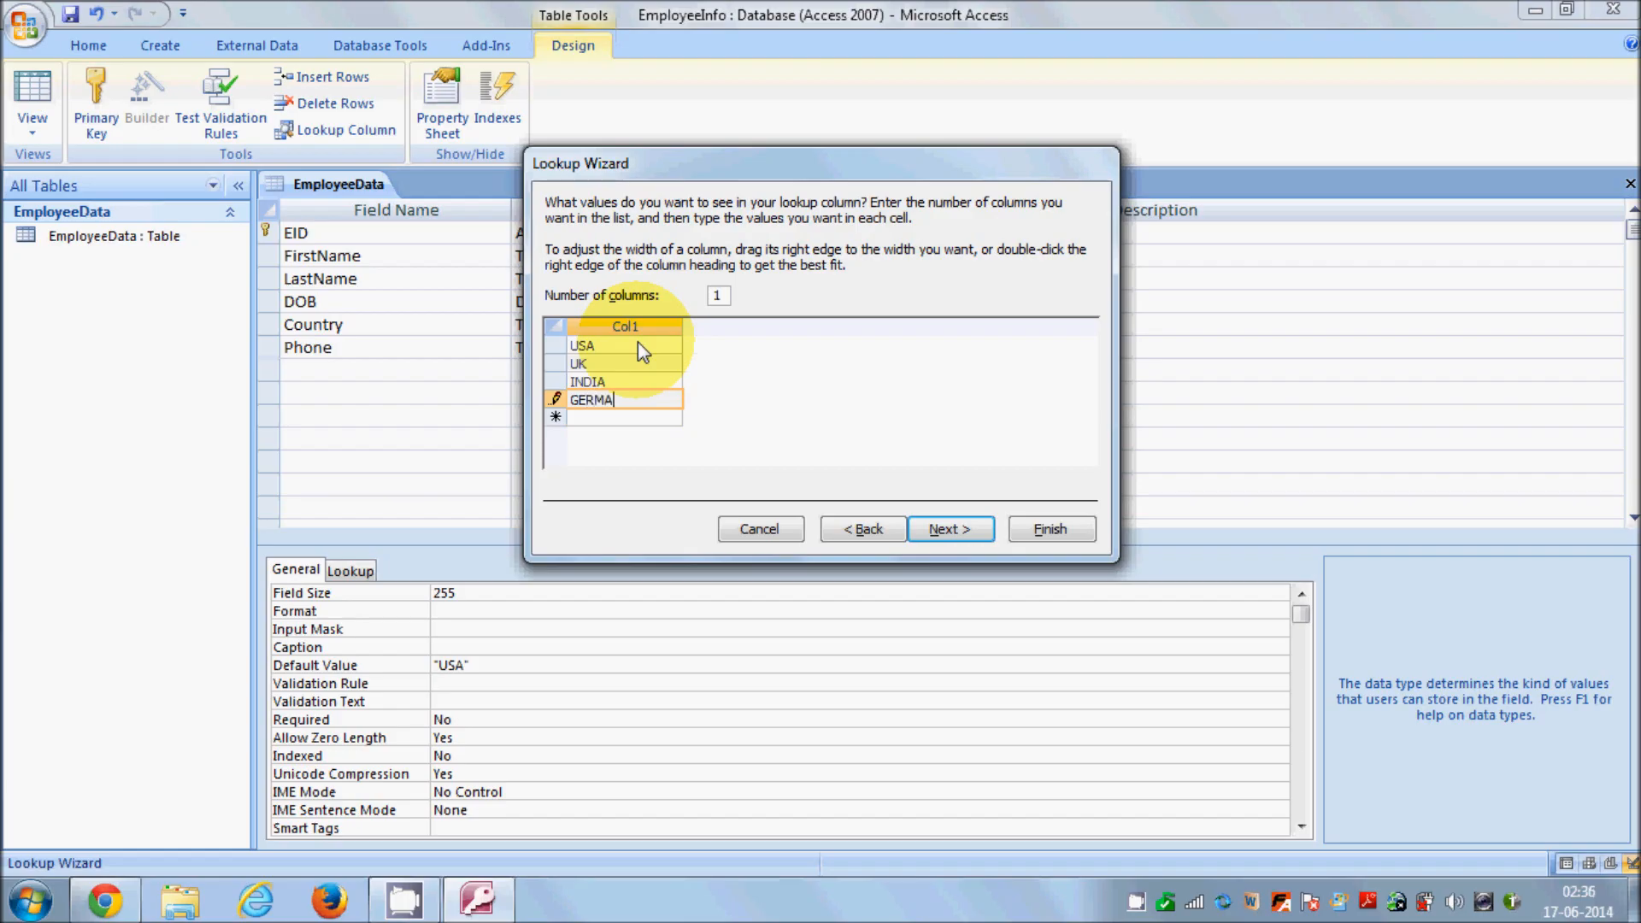
text(NY)
key(Return)
text(CHINA)
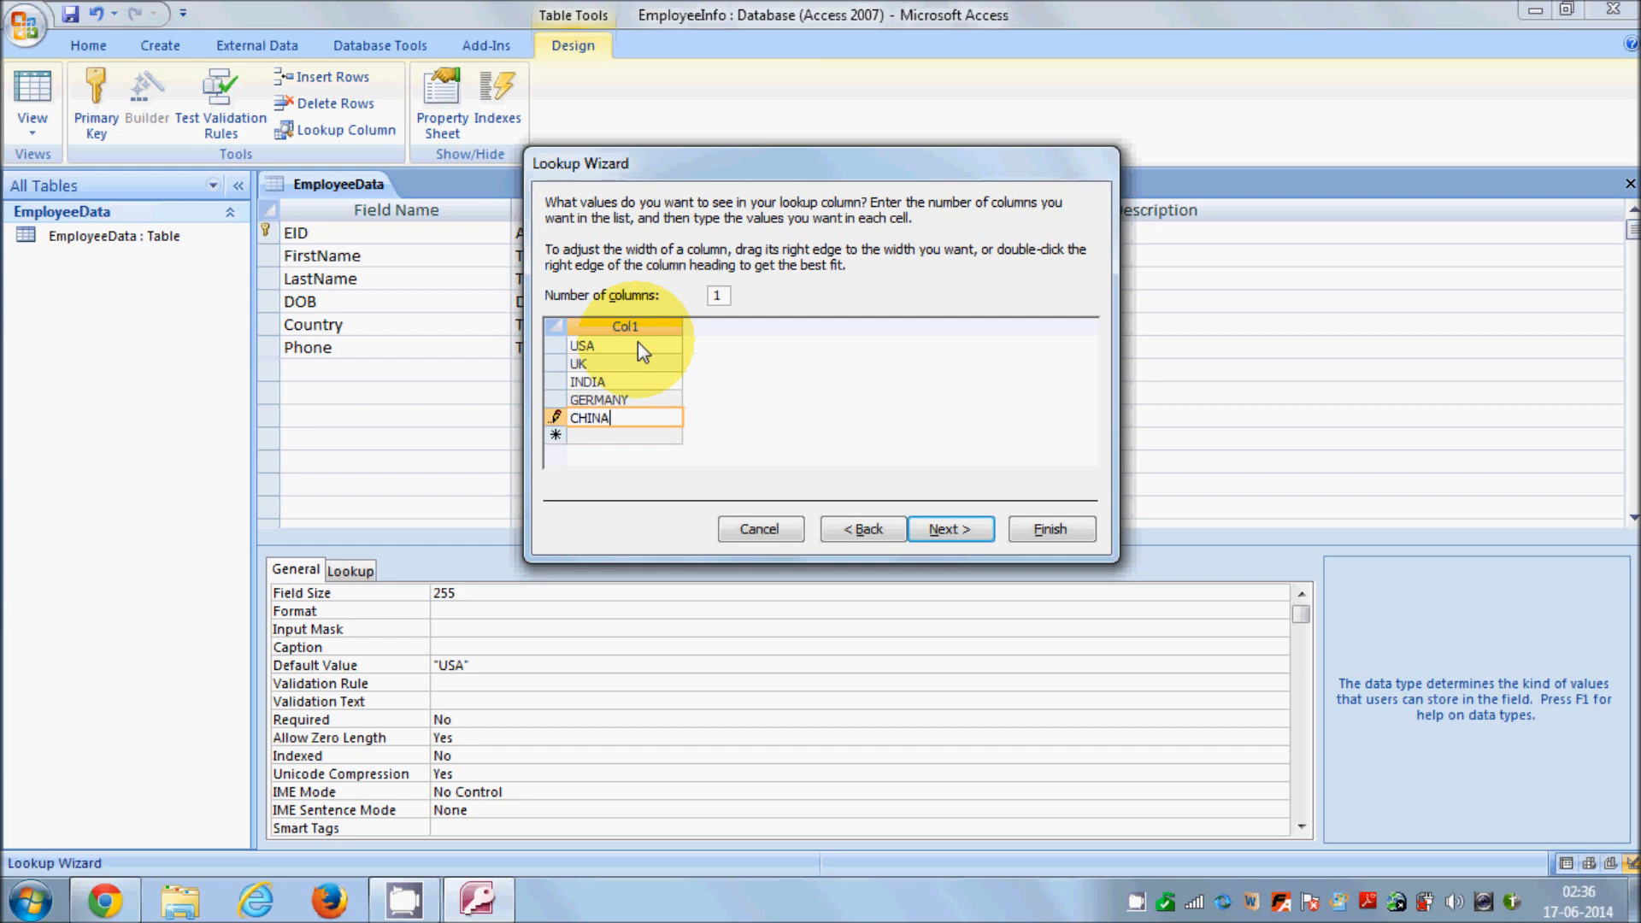
key(Return)
text(FRANCE)
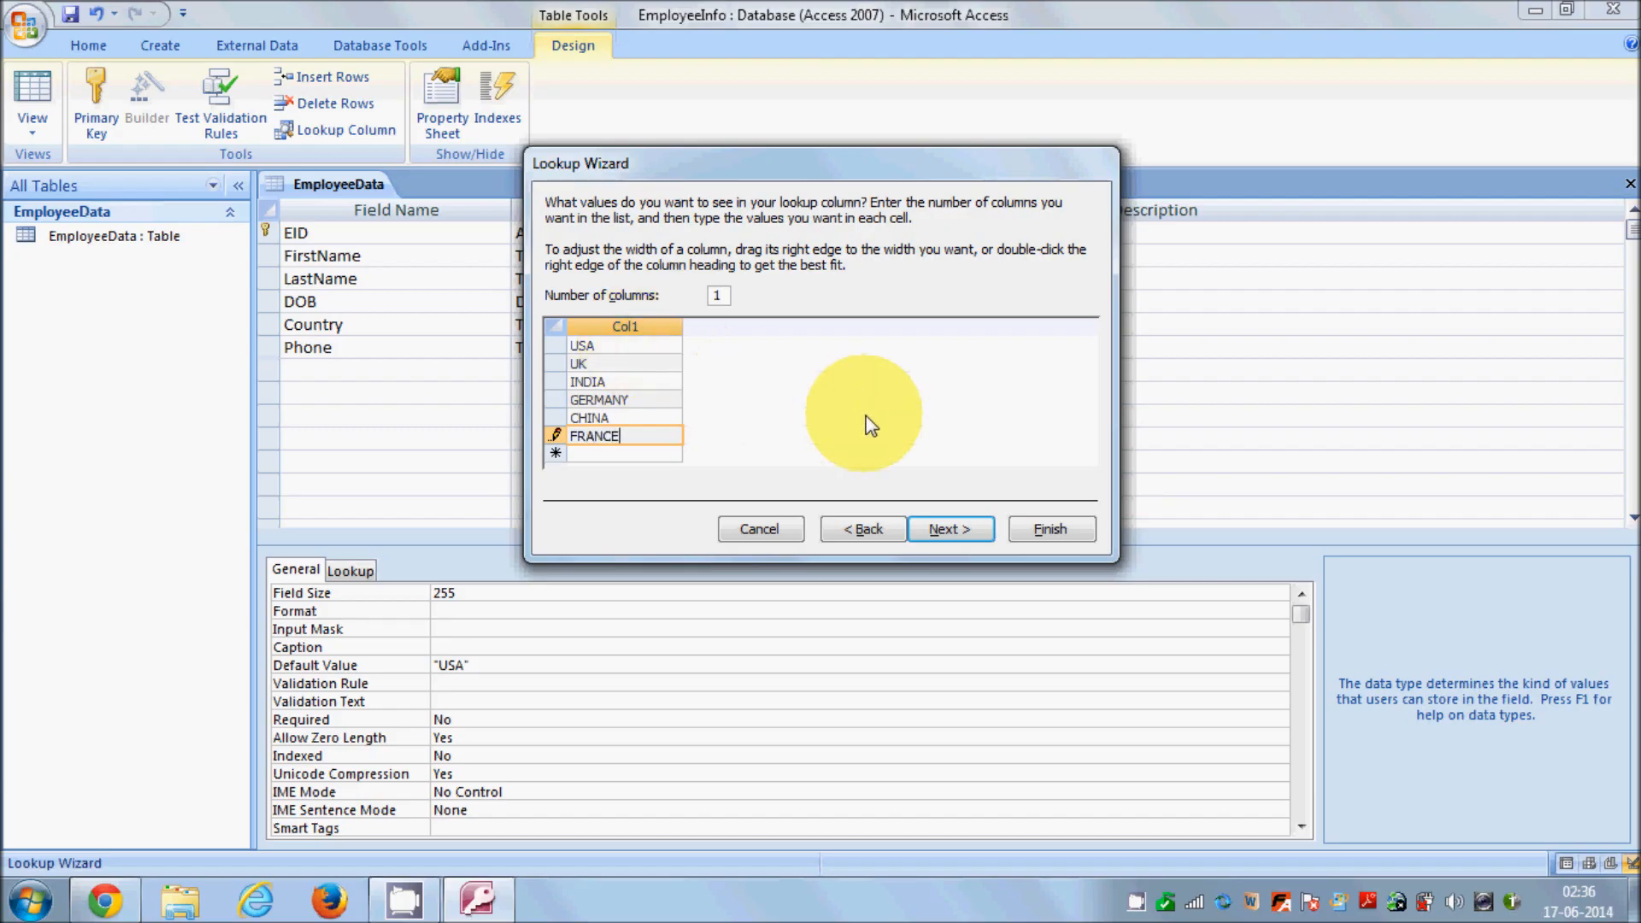
Step: Finish the Lookup Wizard keeping the Country label, and save the table while switching to Datasheet view
click(951, 530)
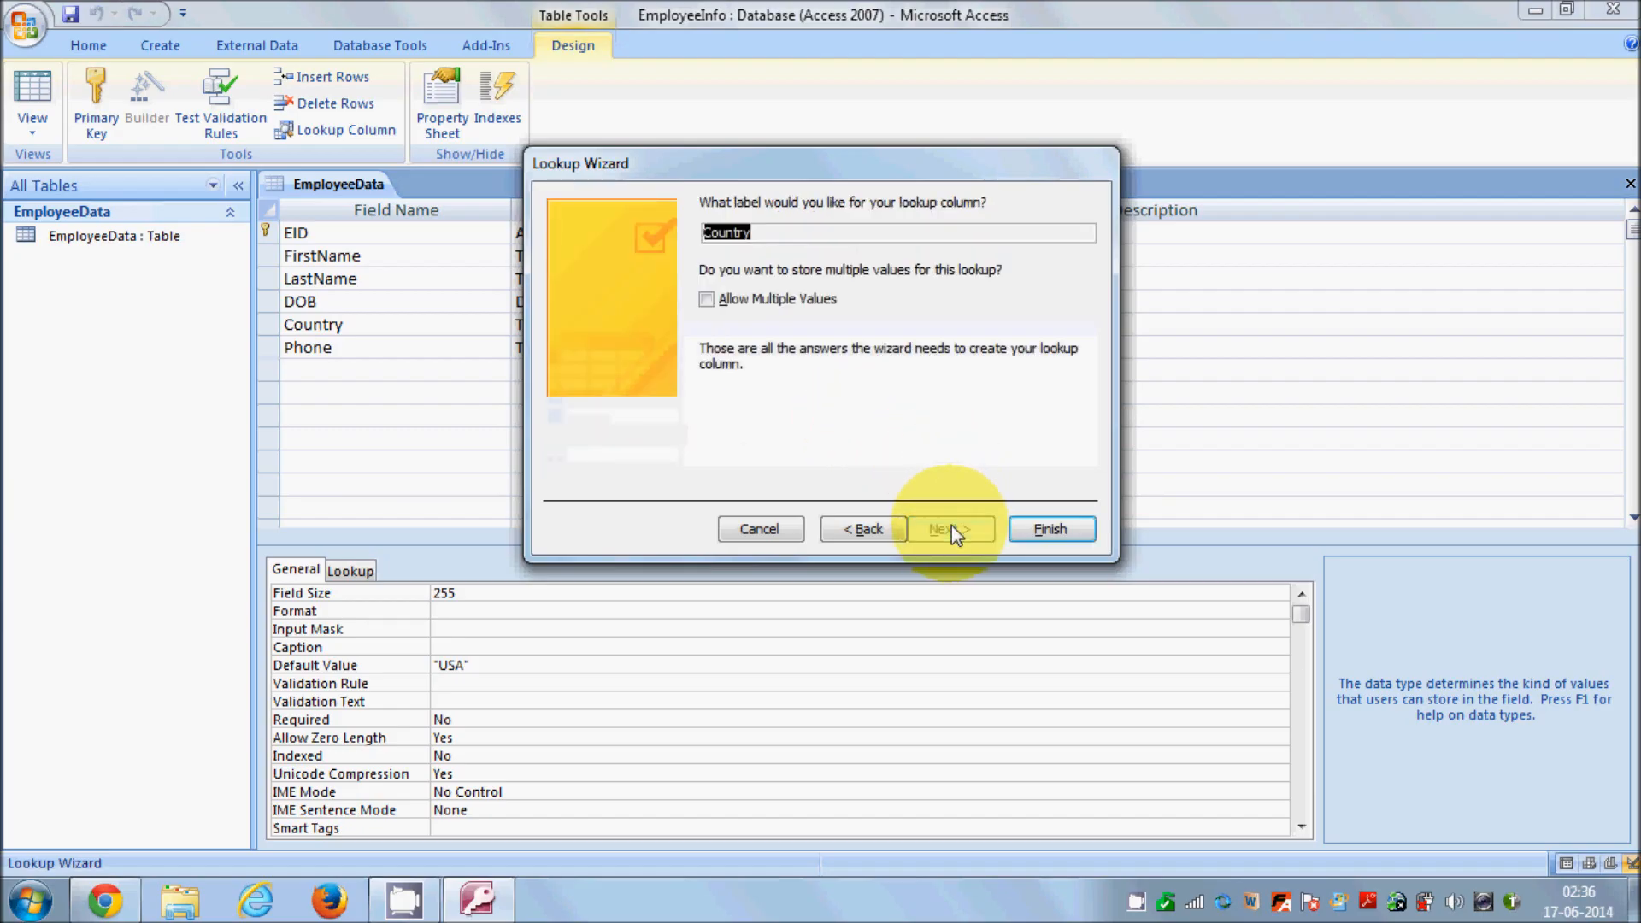
click(1040, 530)
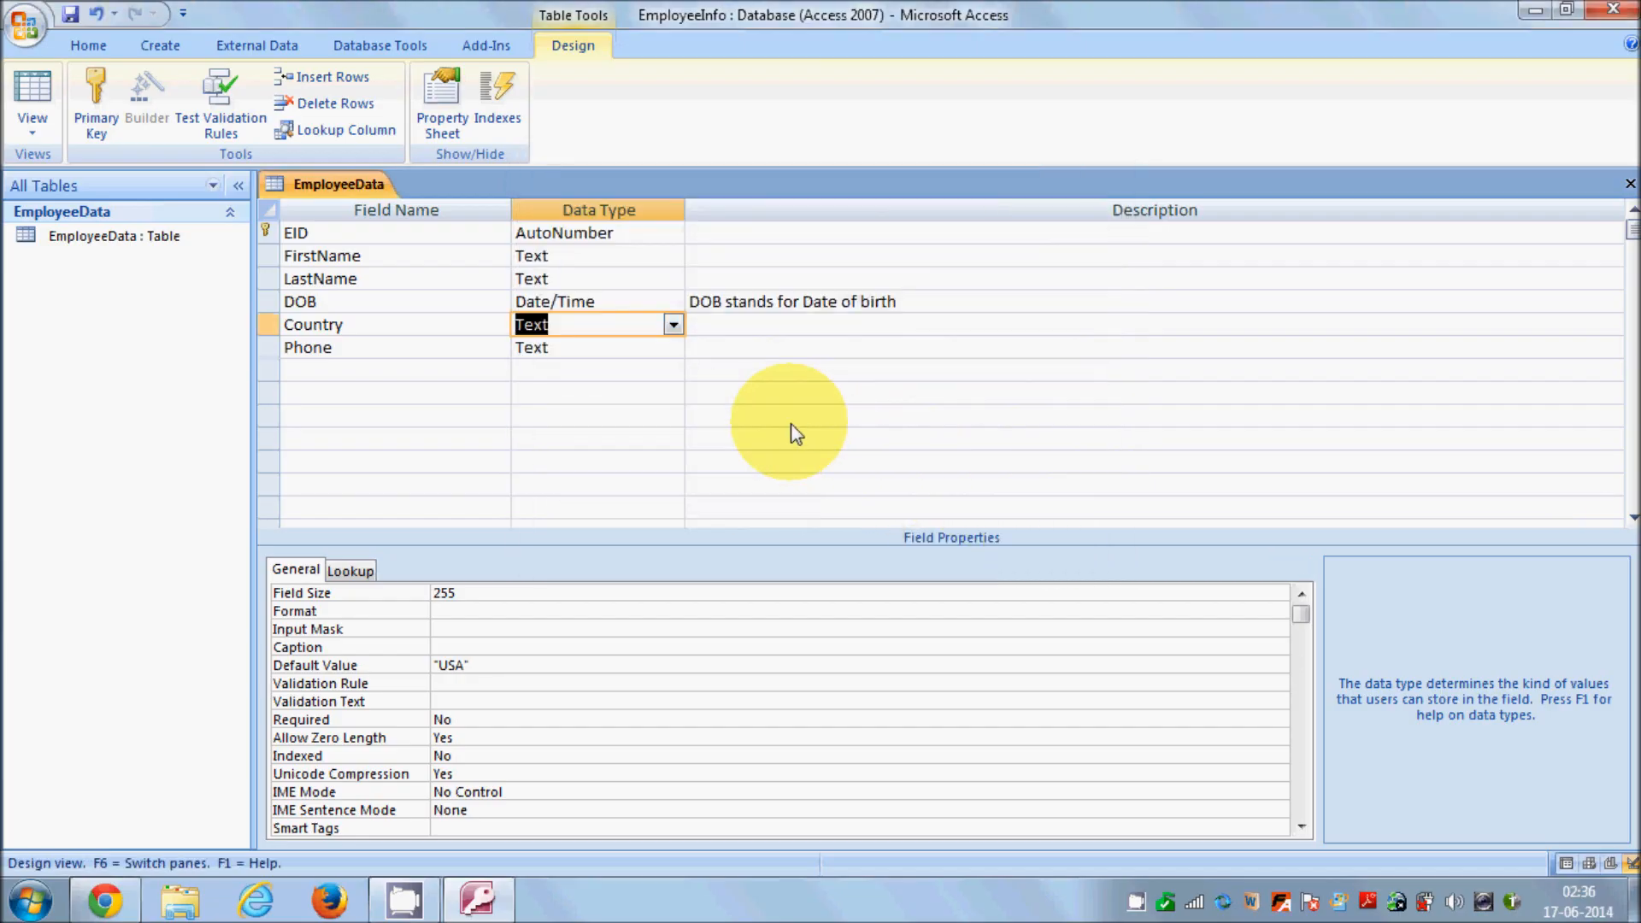
click(24, 92)
click(792, 512)
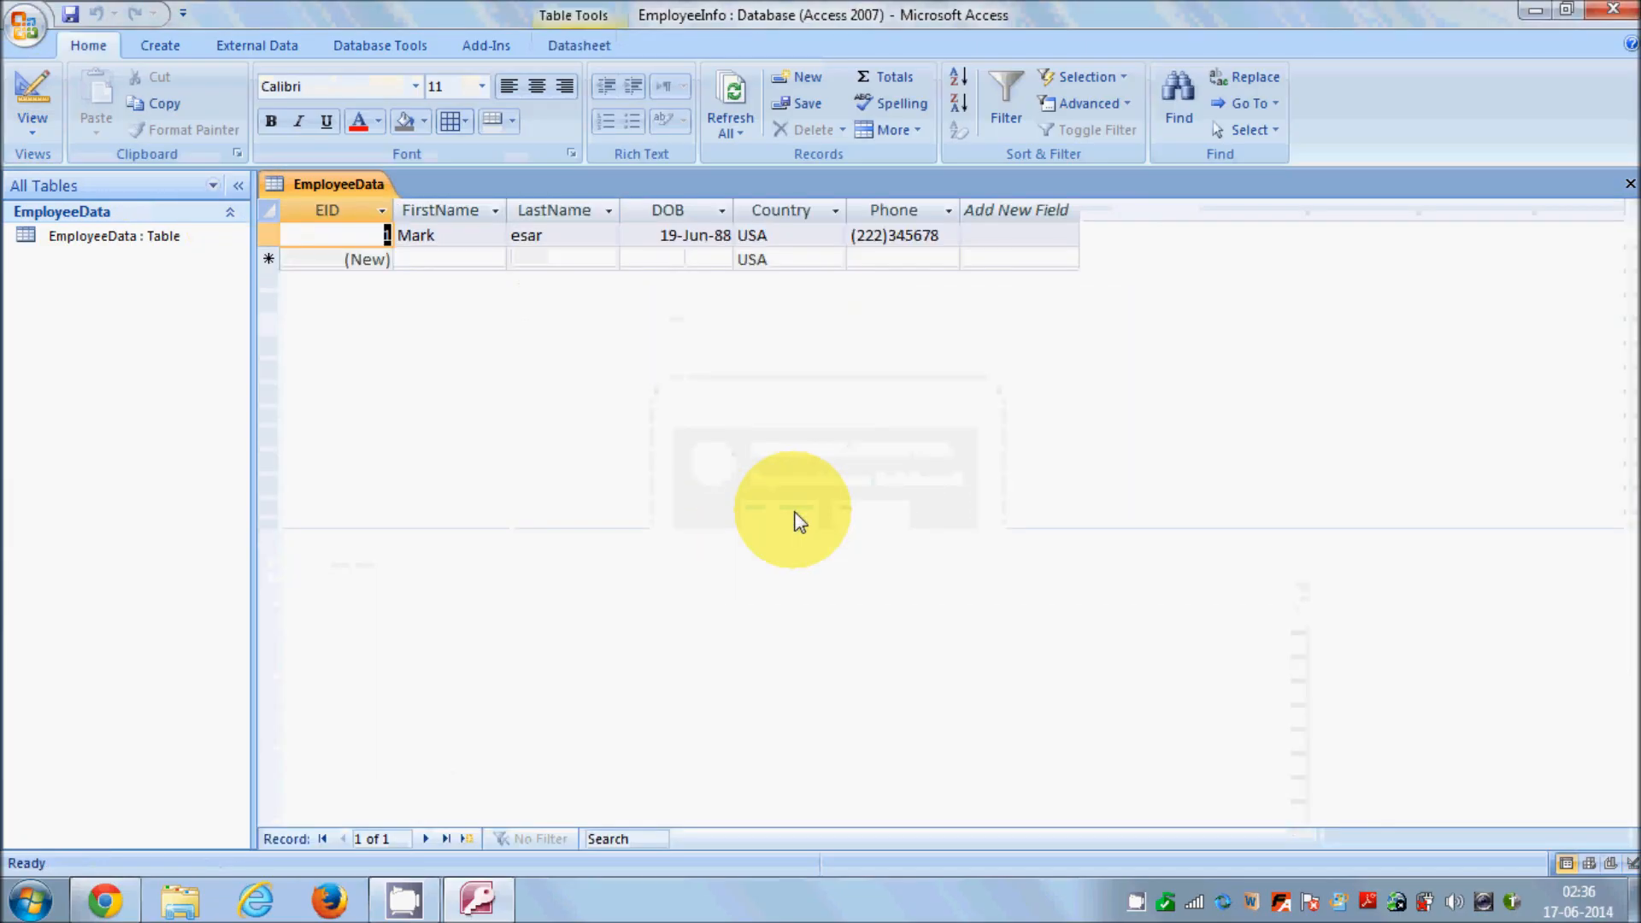
Step: Choose INDIA from the lookup list as the first record's Country
click(808, 238)
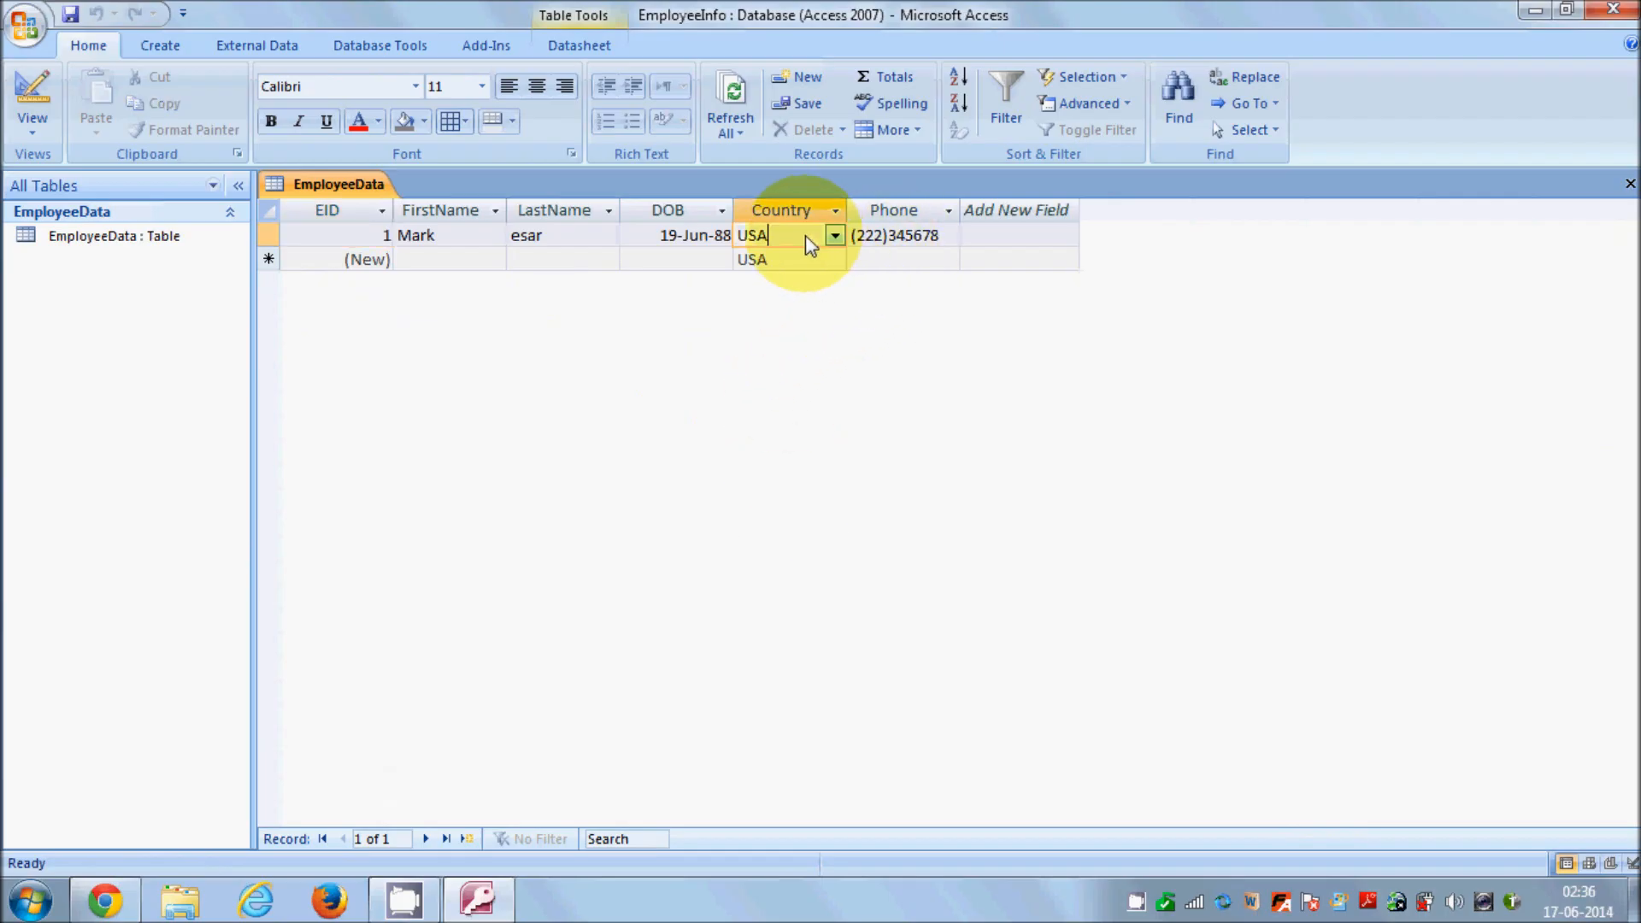
click(831, 236)
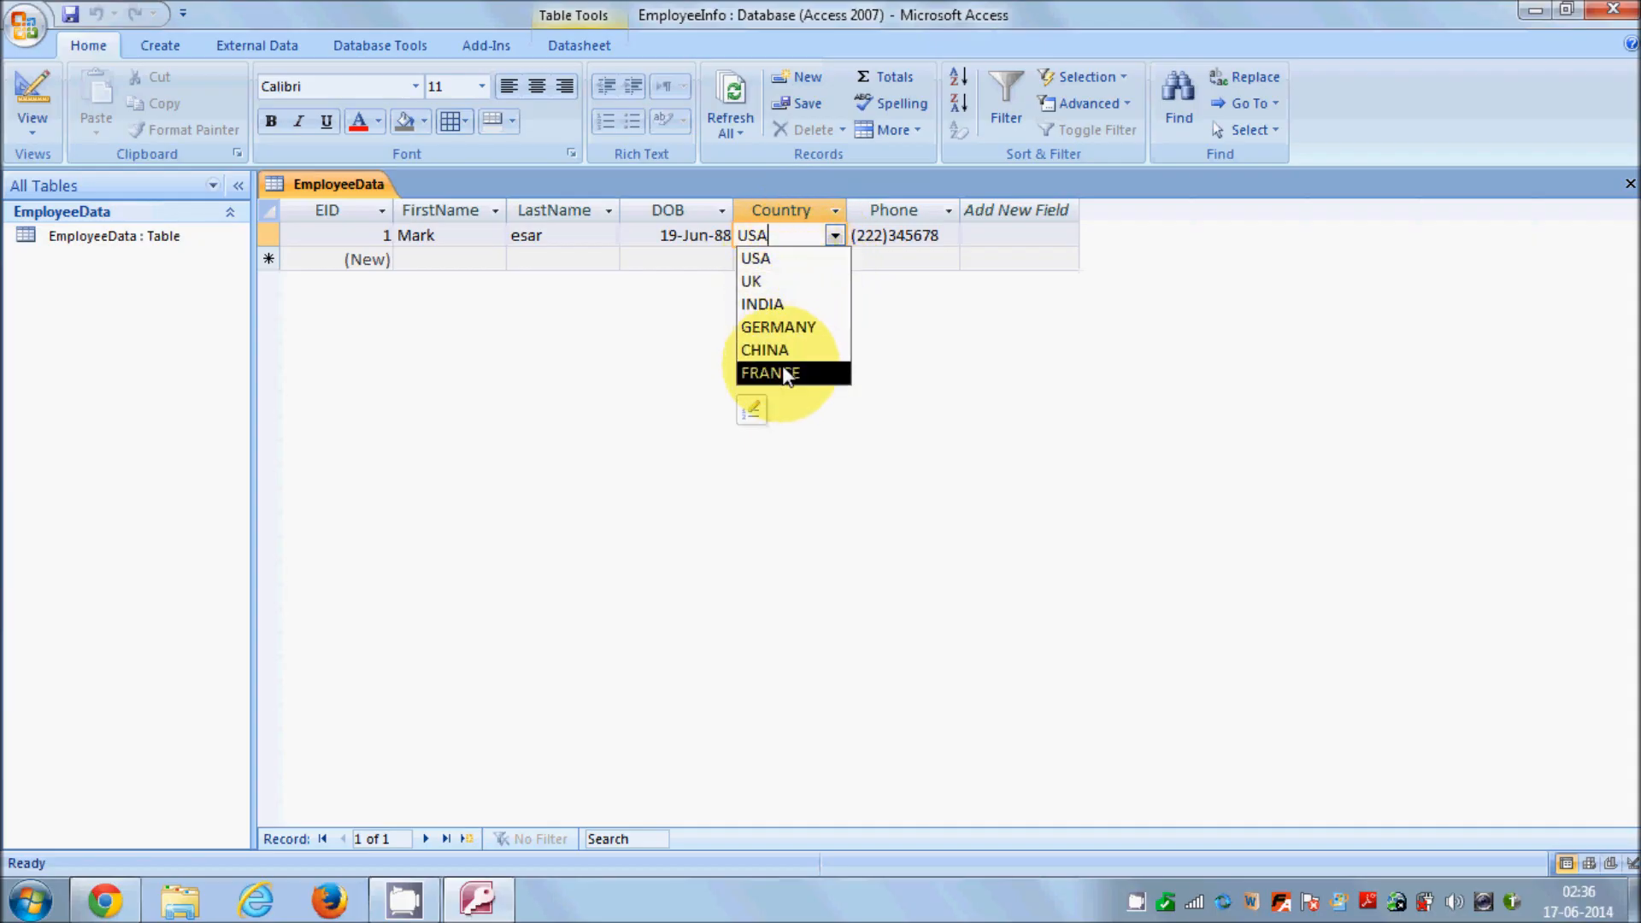
click(767, 304)
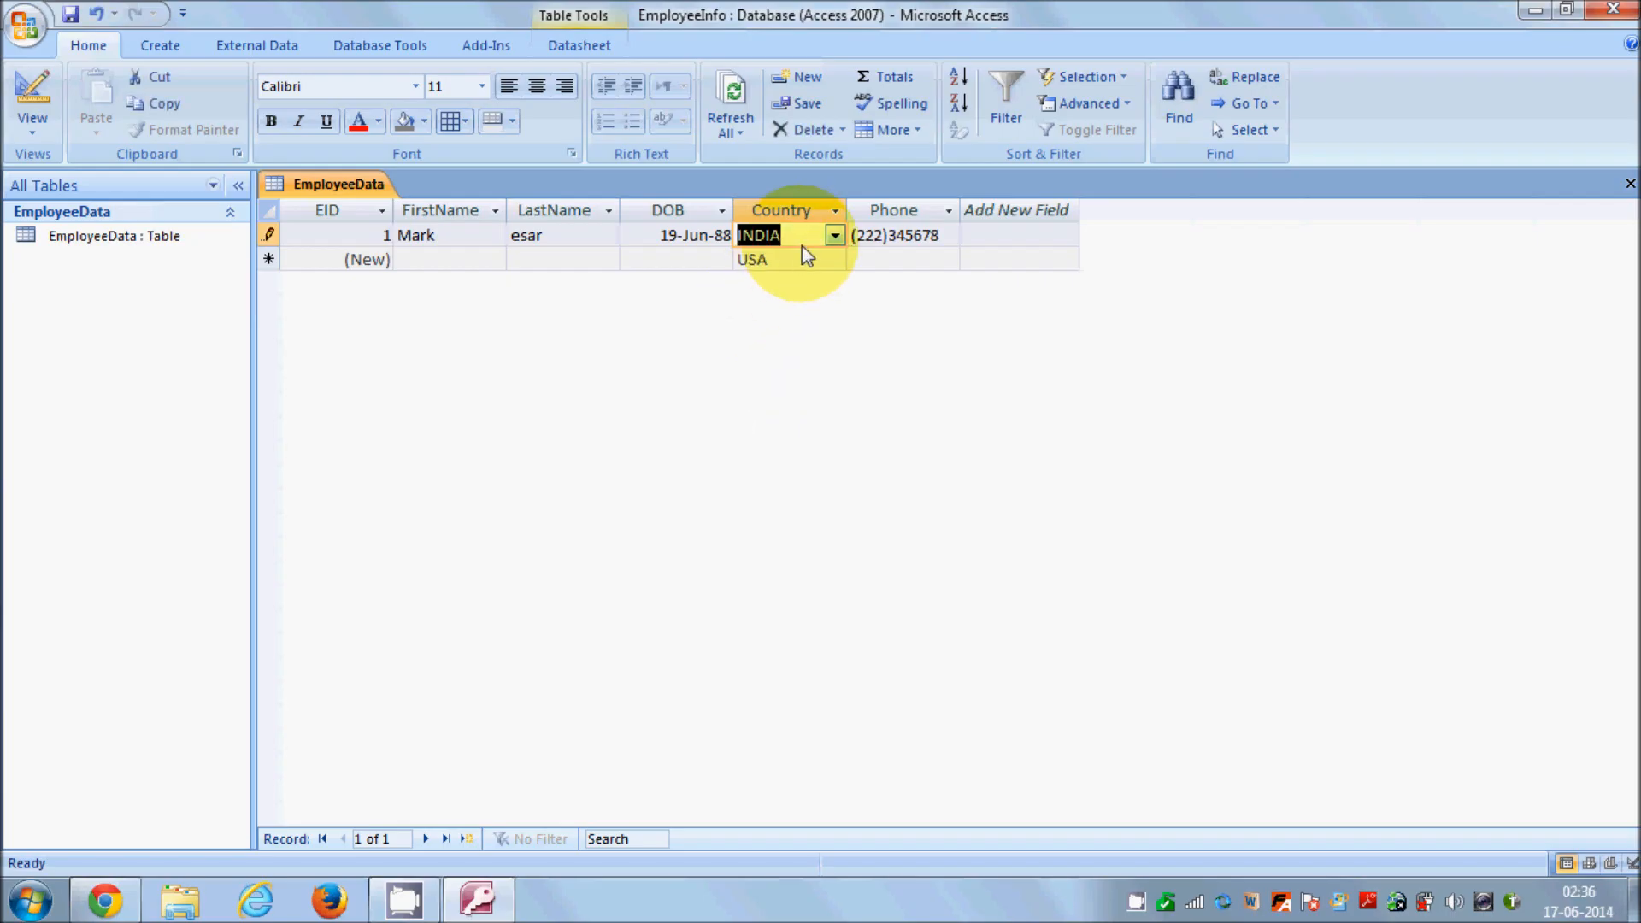
click(833, 235)
click(787, 305)
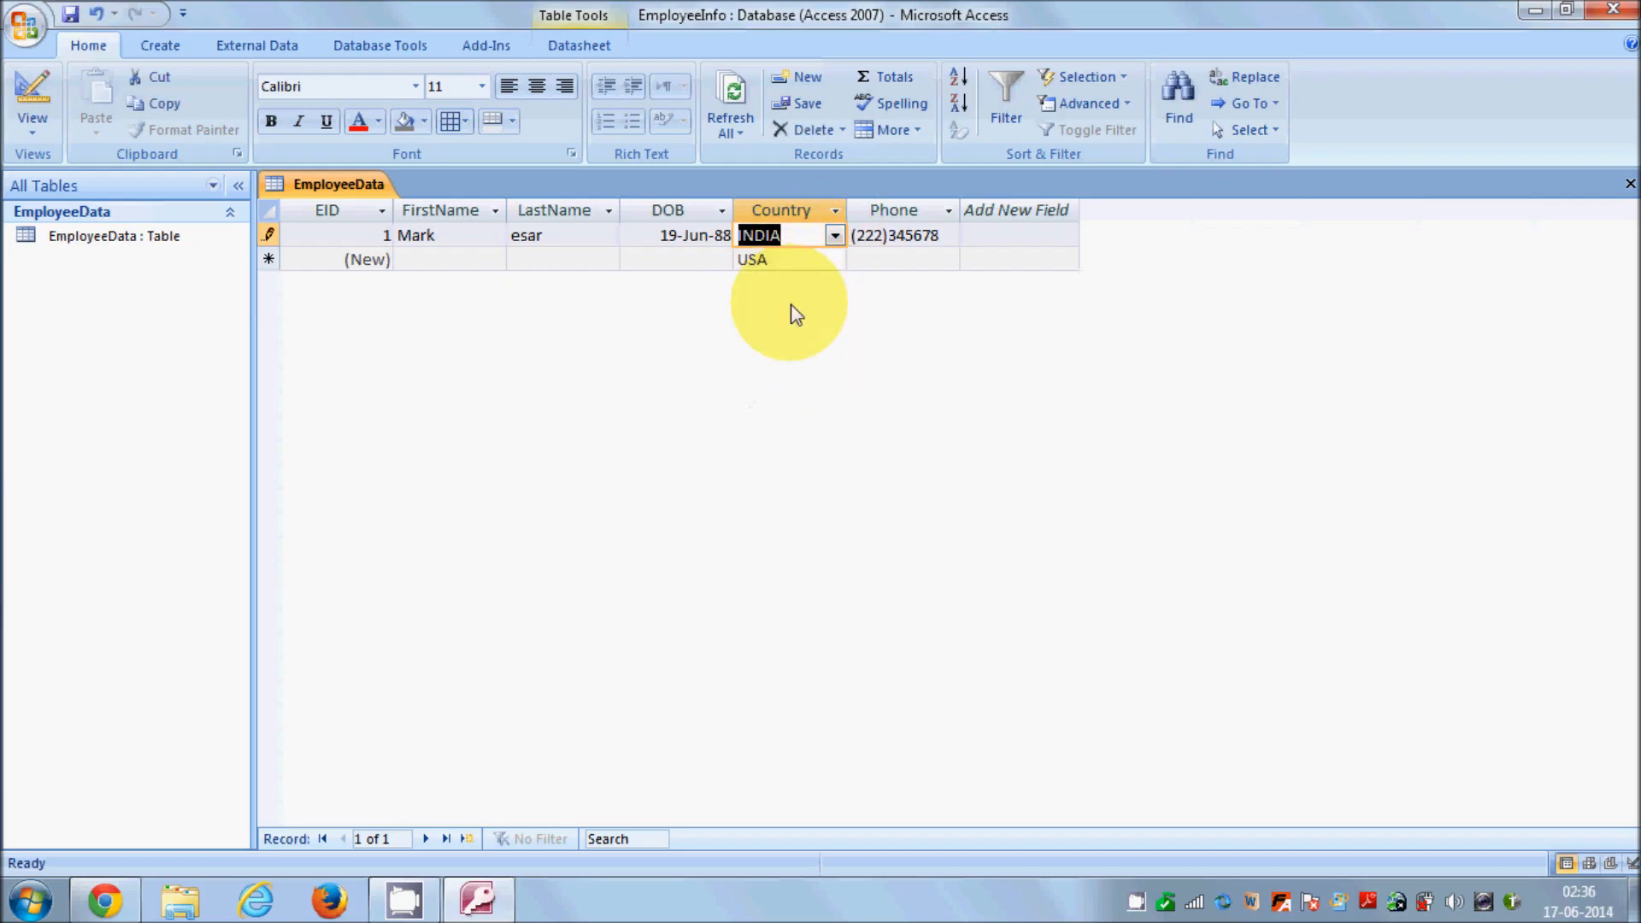
Step: Choose CHINA from the lookup list as the first record's Country and save the record
click(831, 237)
click(774, 351)
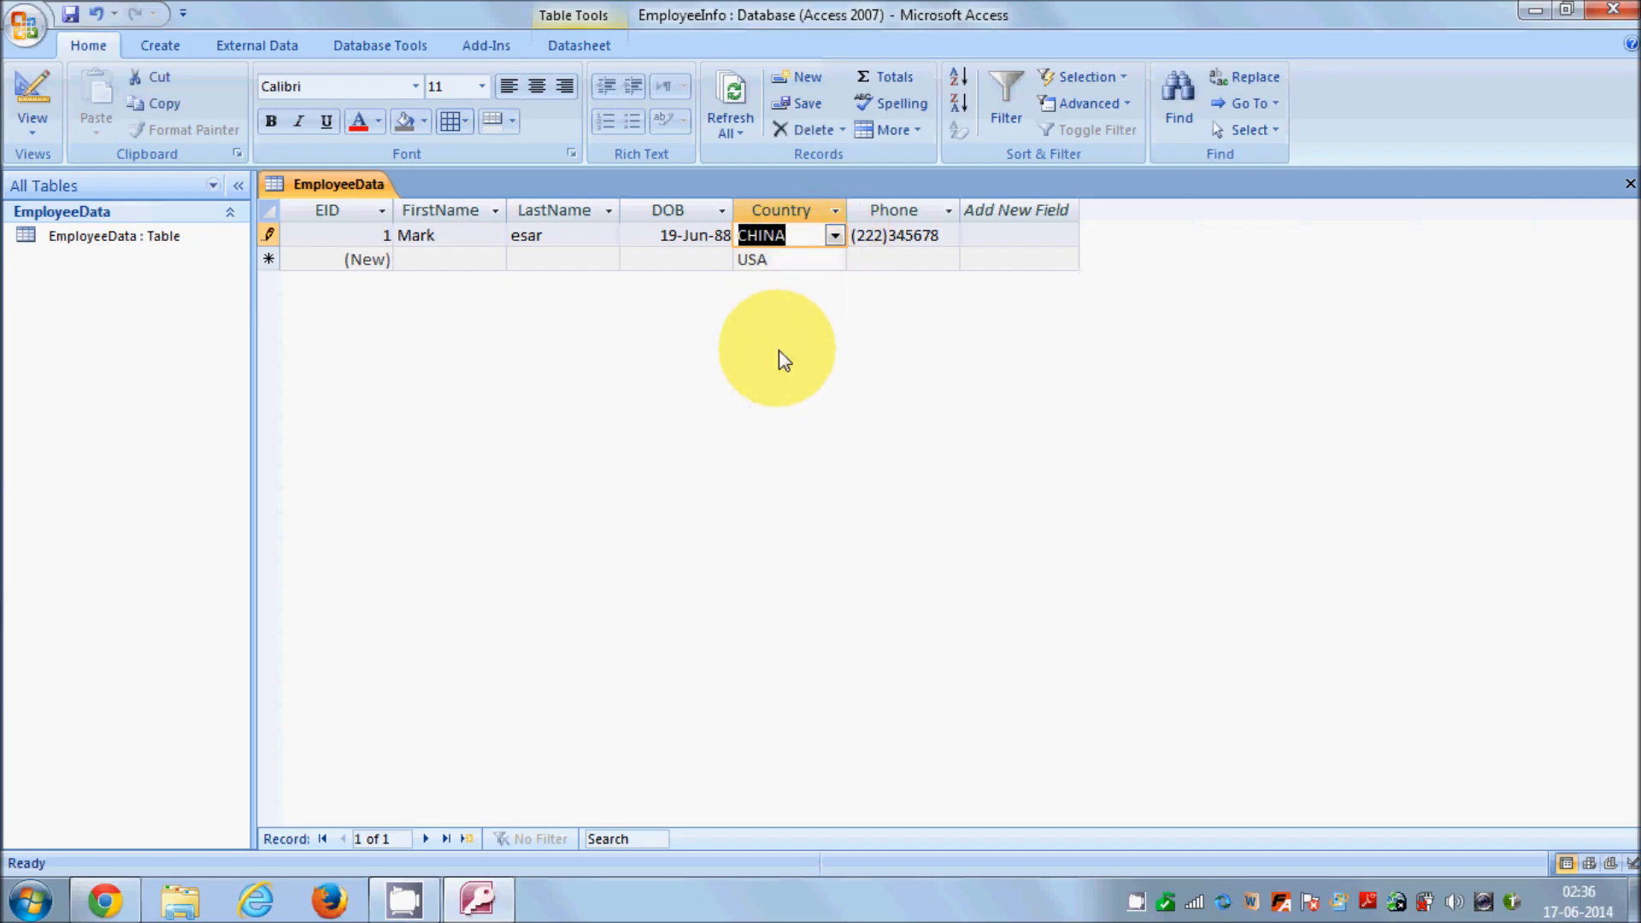
click(70, 15)
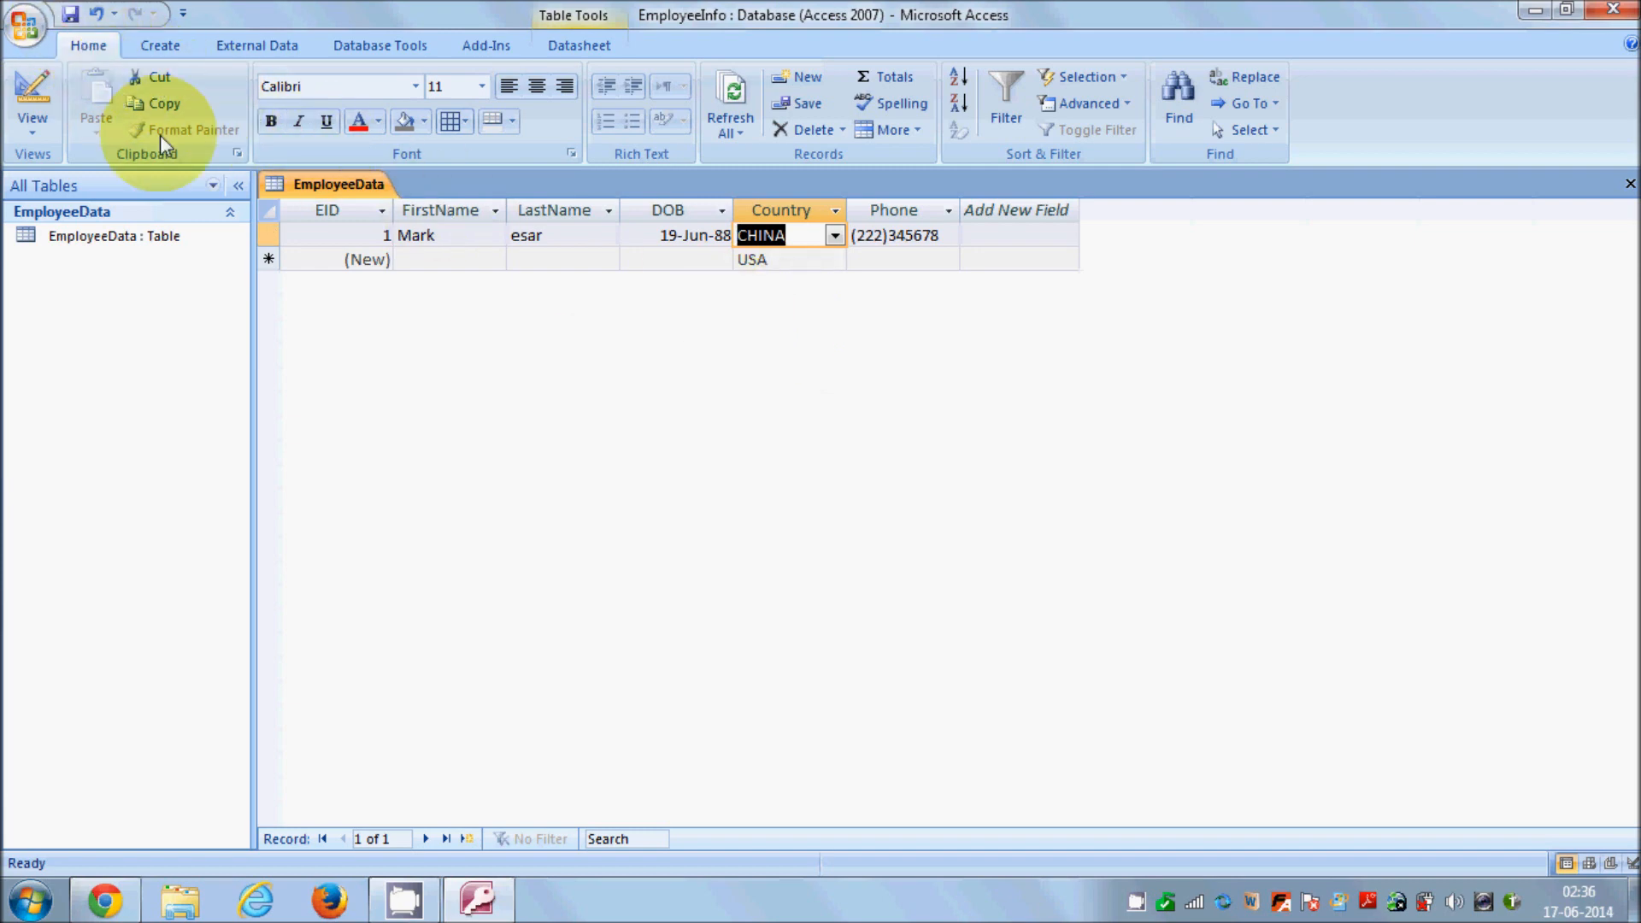
Step: Start a second record by entering the employee's first name, last name and date of birth
click(409, 261)
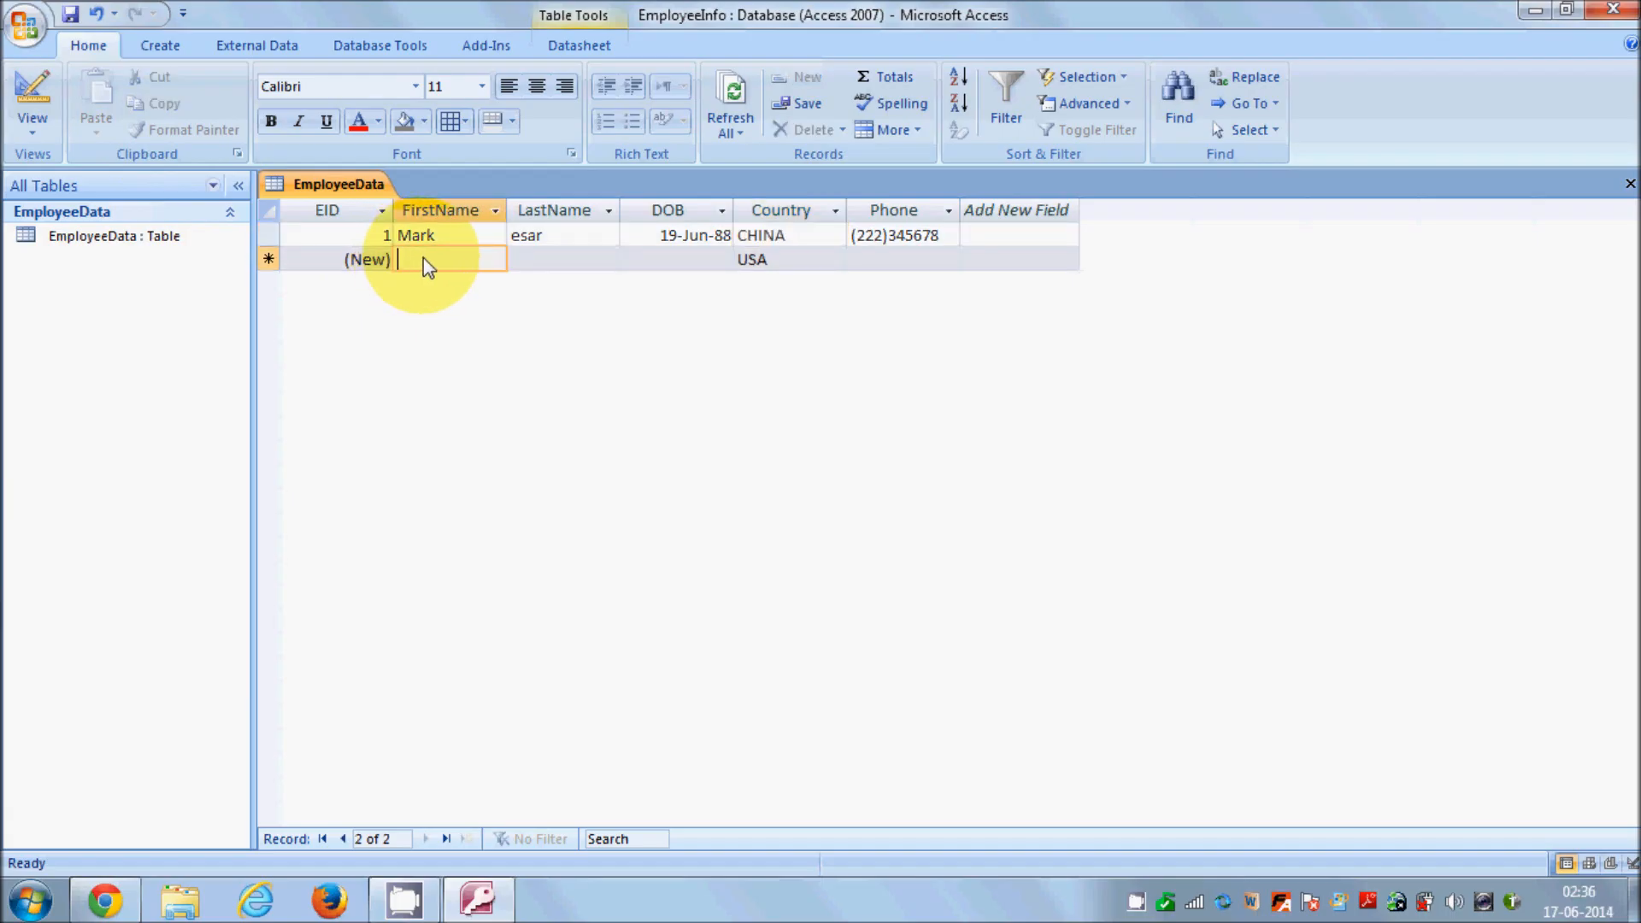
text(Jon)
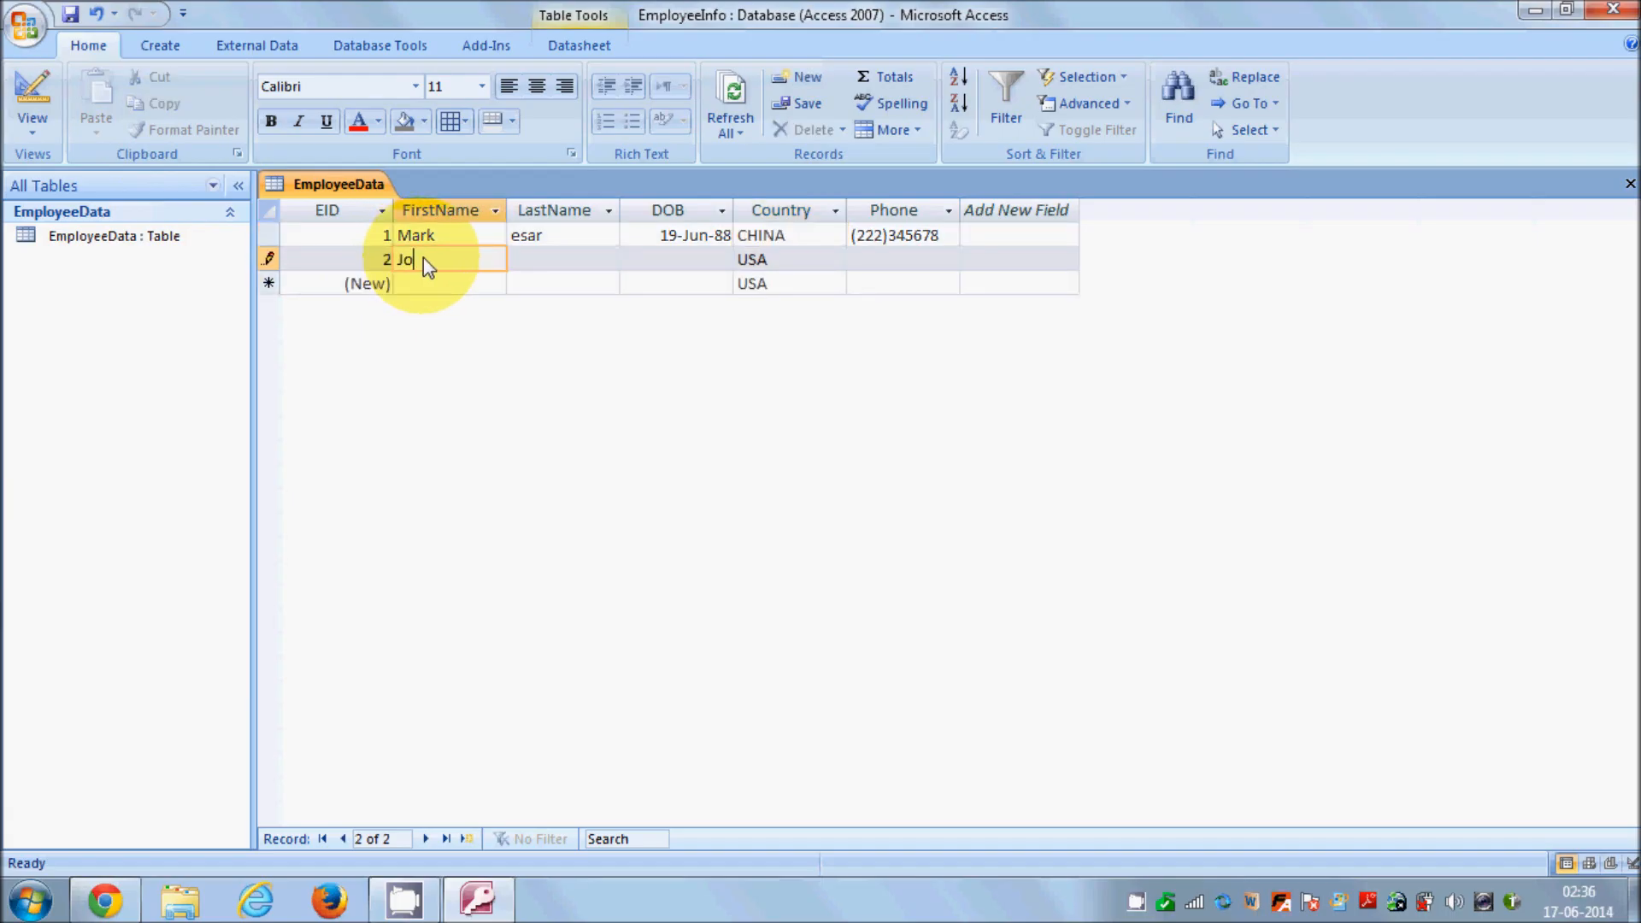
key(Tab)
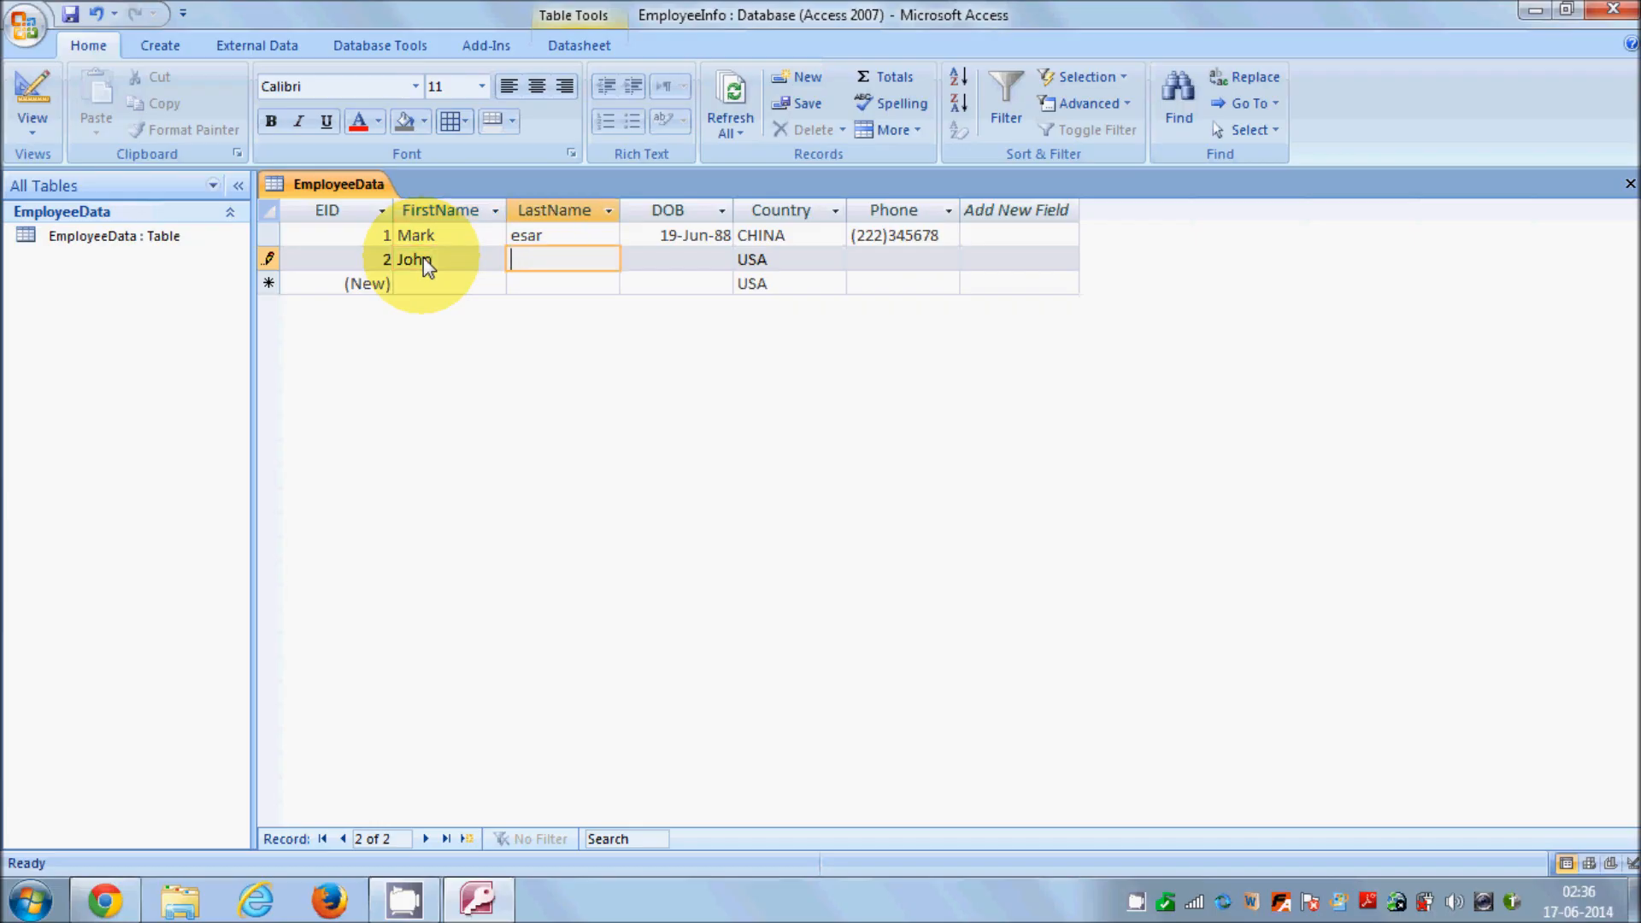
text(eather)
key(Tab)
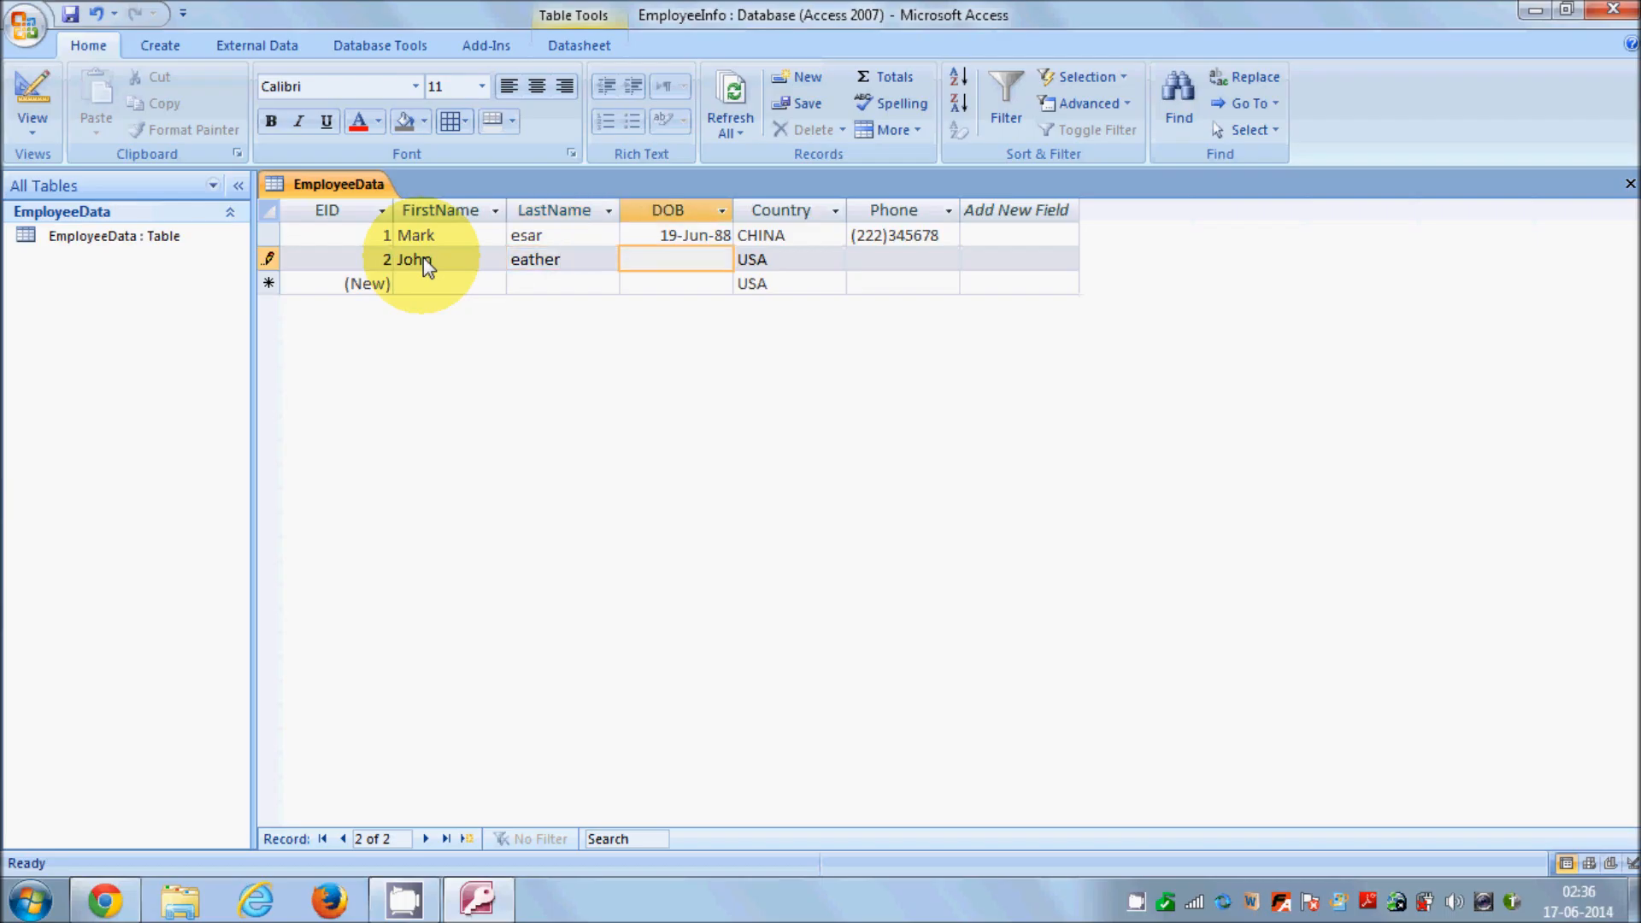
click(663, 265)
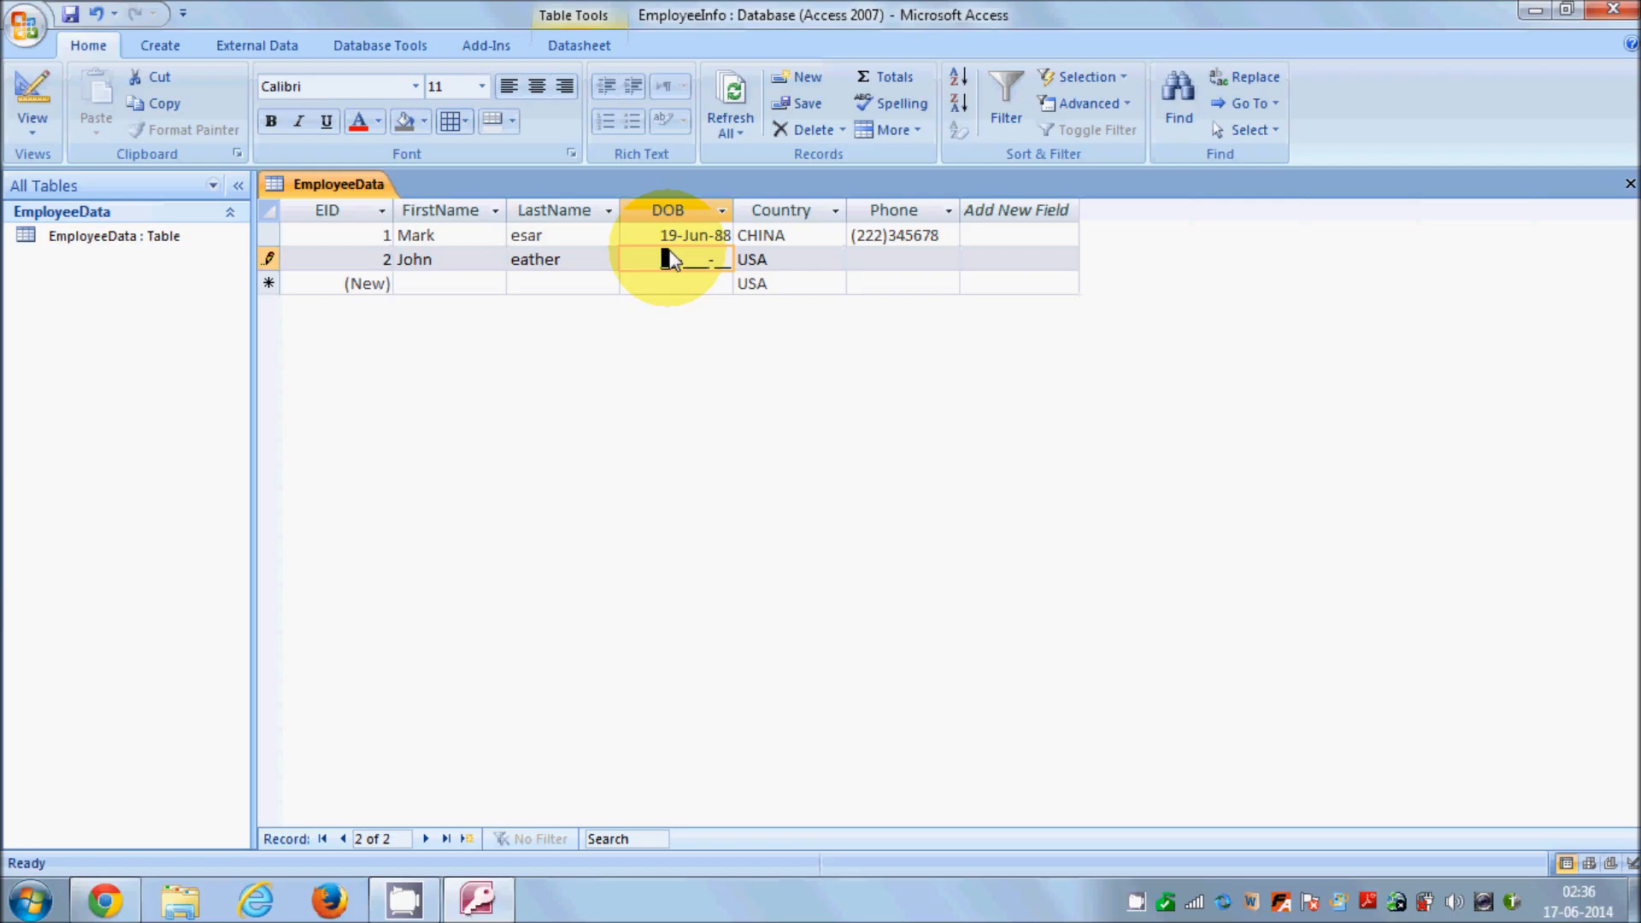
text(23-May-89)
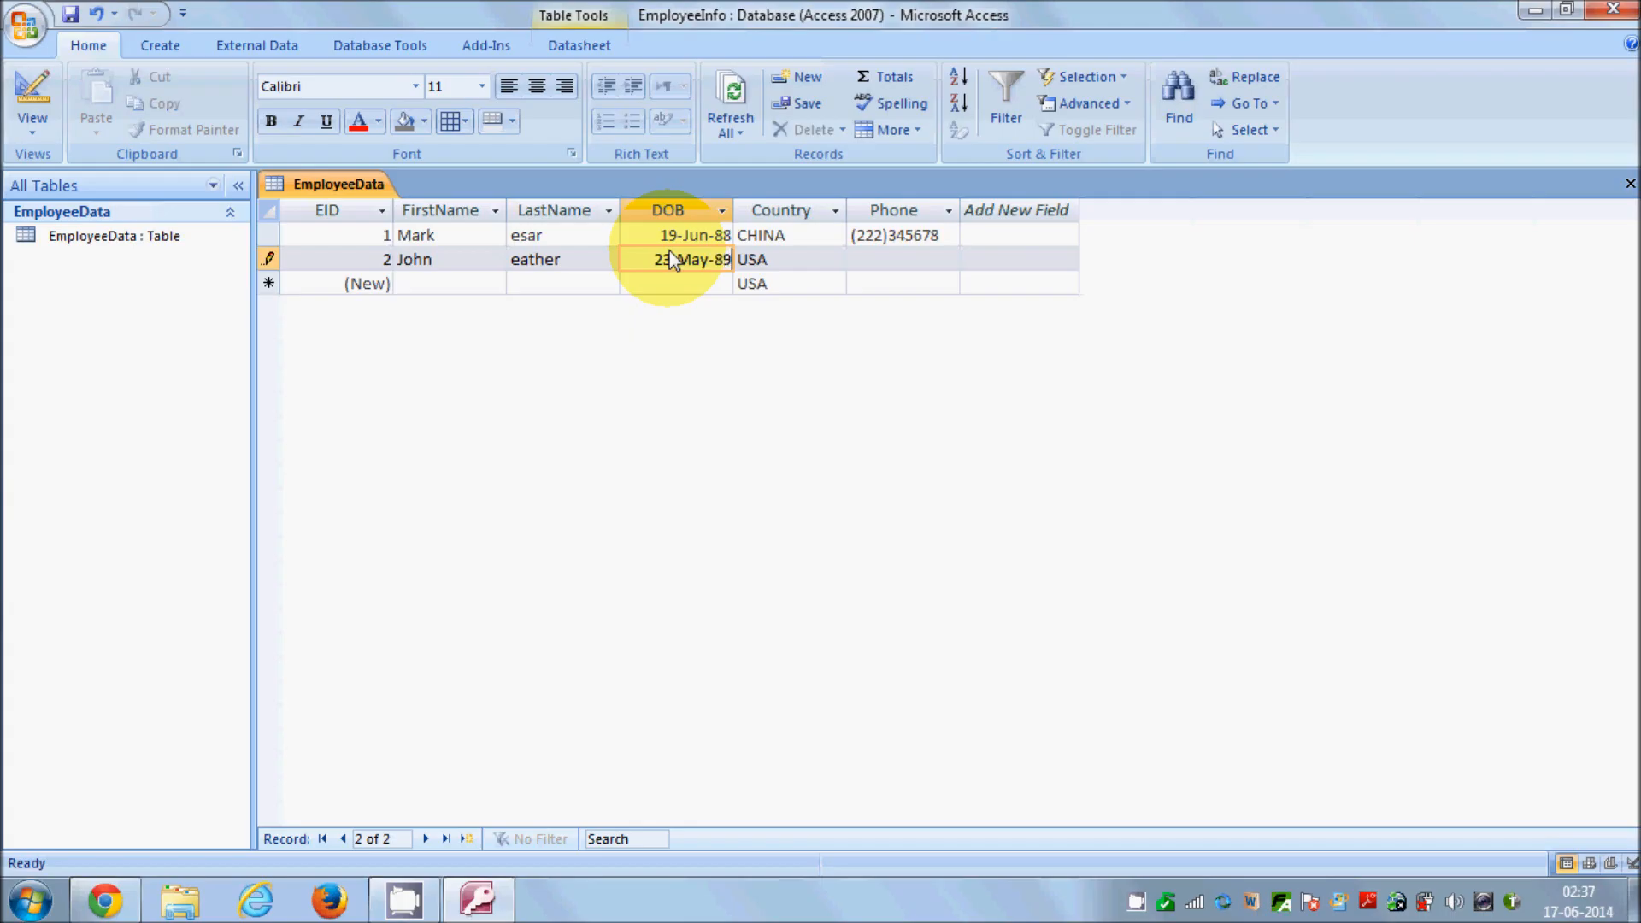
Step: Enter the employee's phone number through the input mask in the second record and save it
click(880, 259)
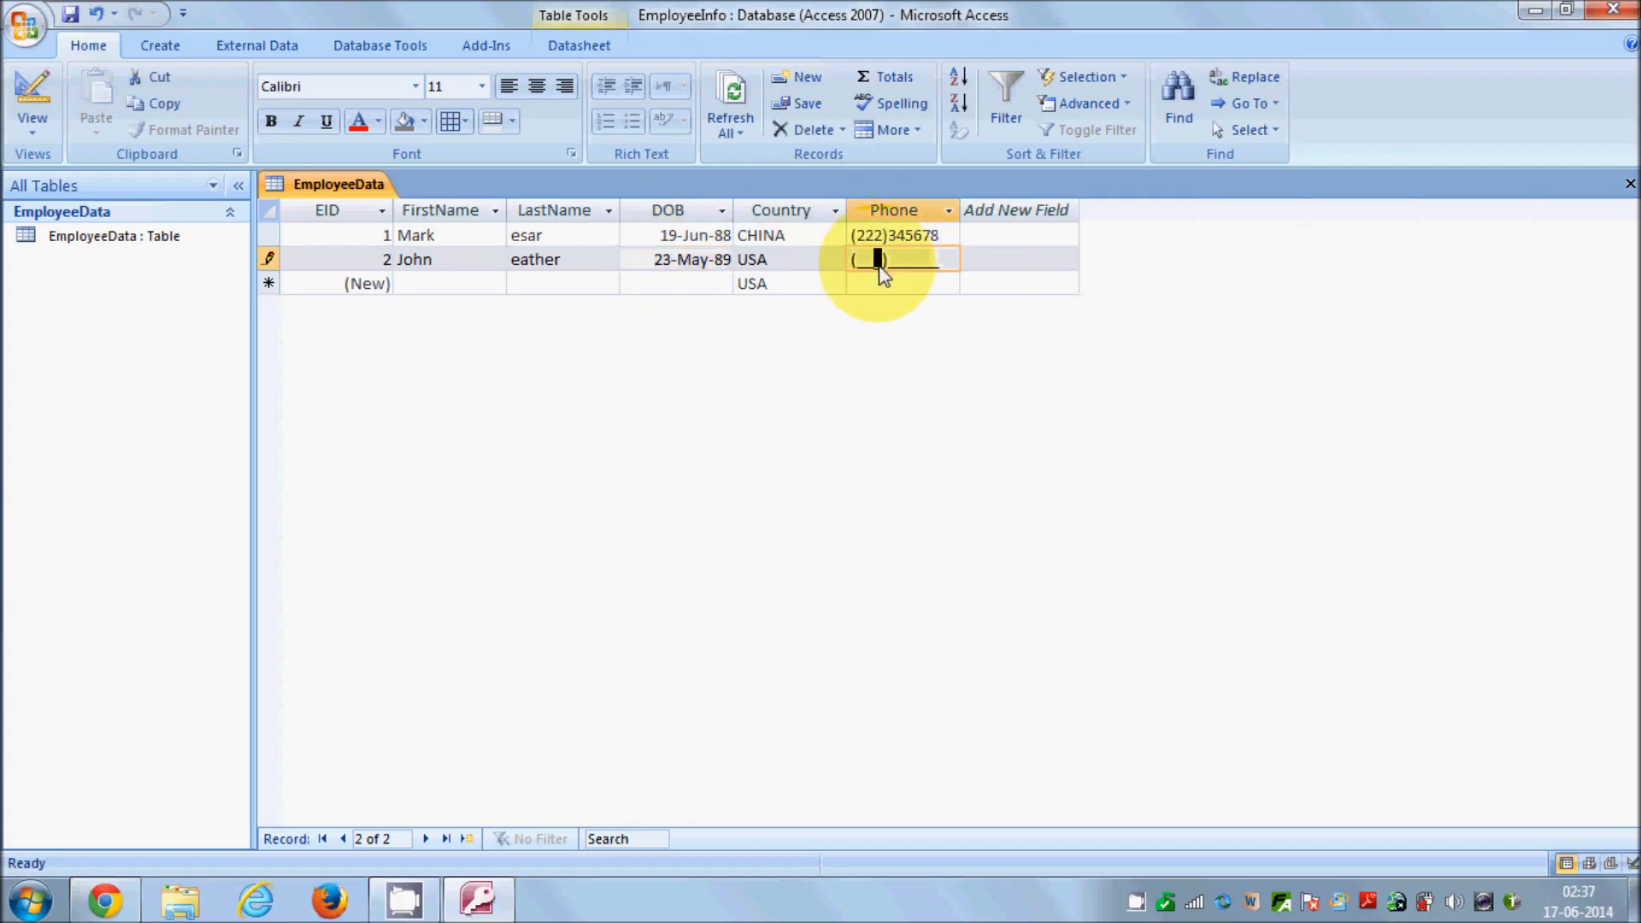
text(232)
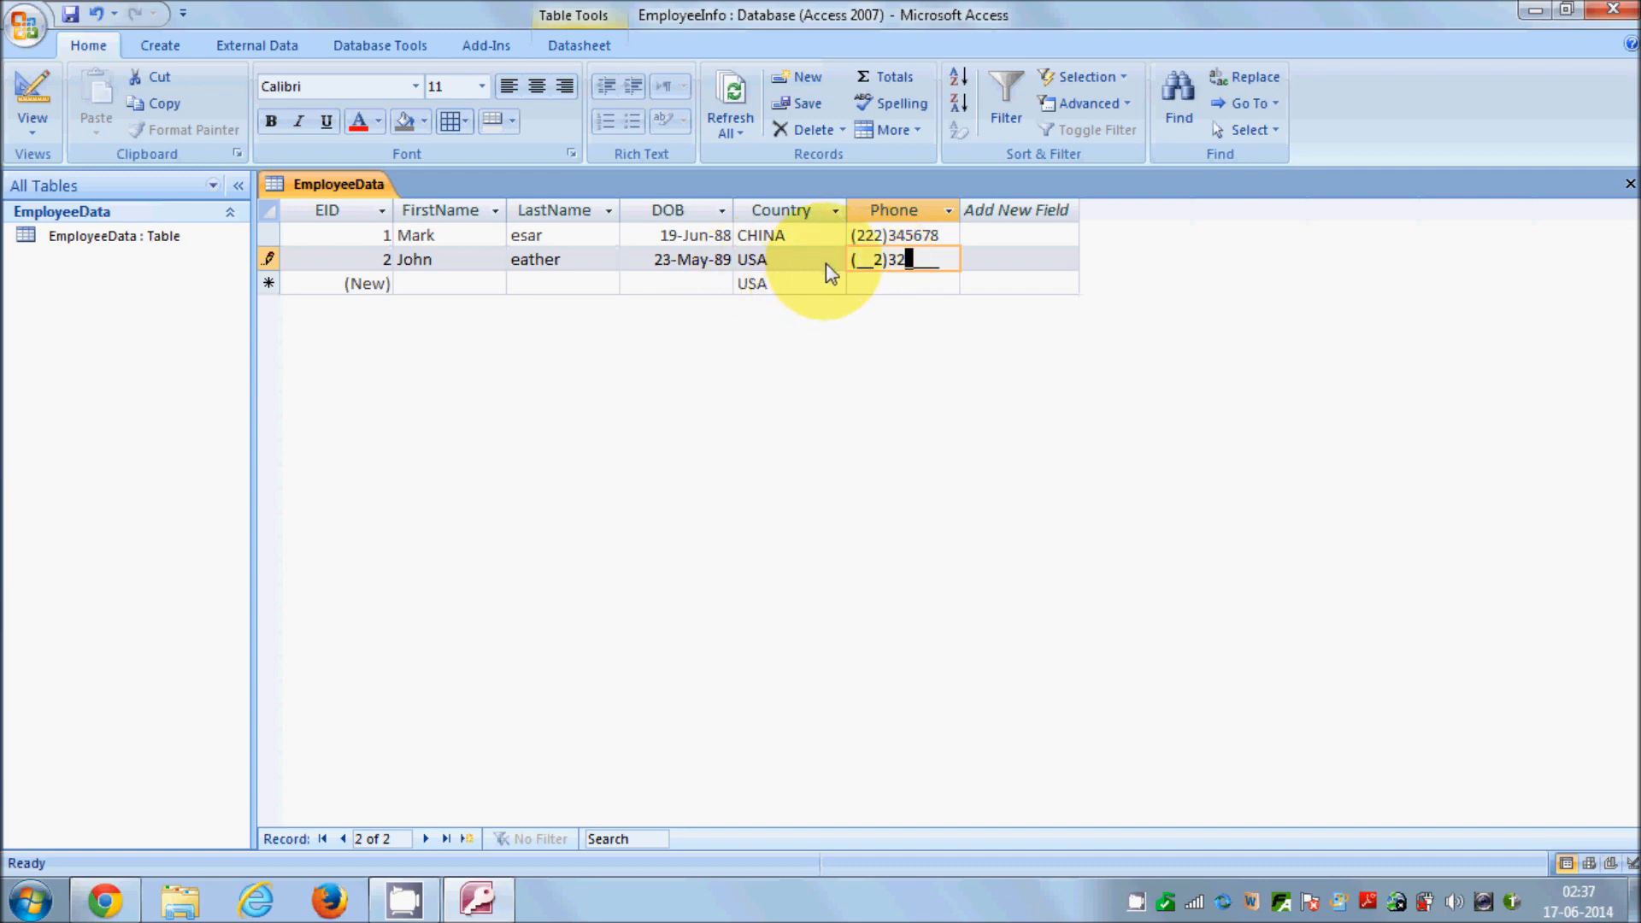
click(860, 264)
text(23)
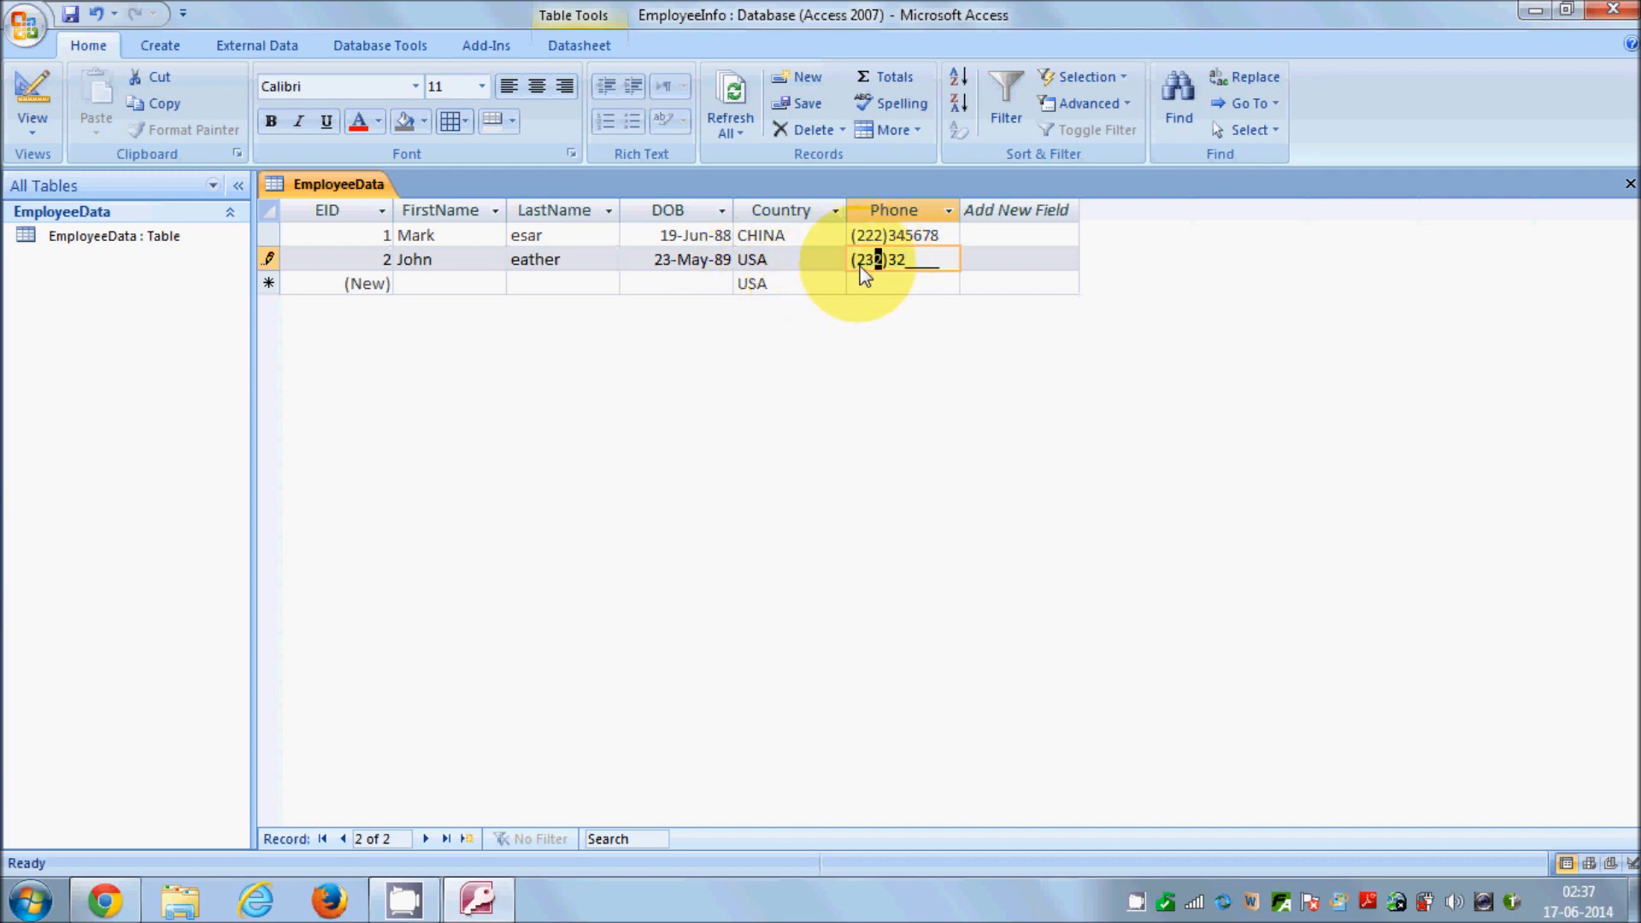
text(3))
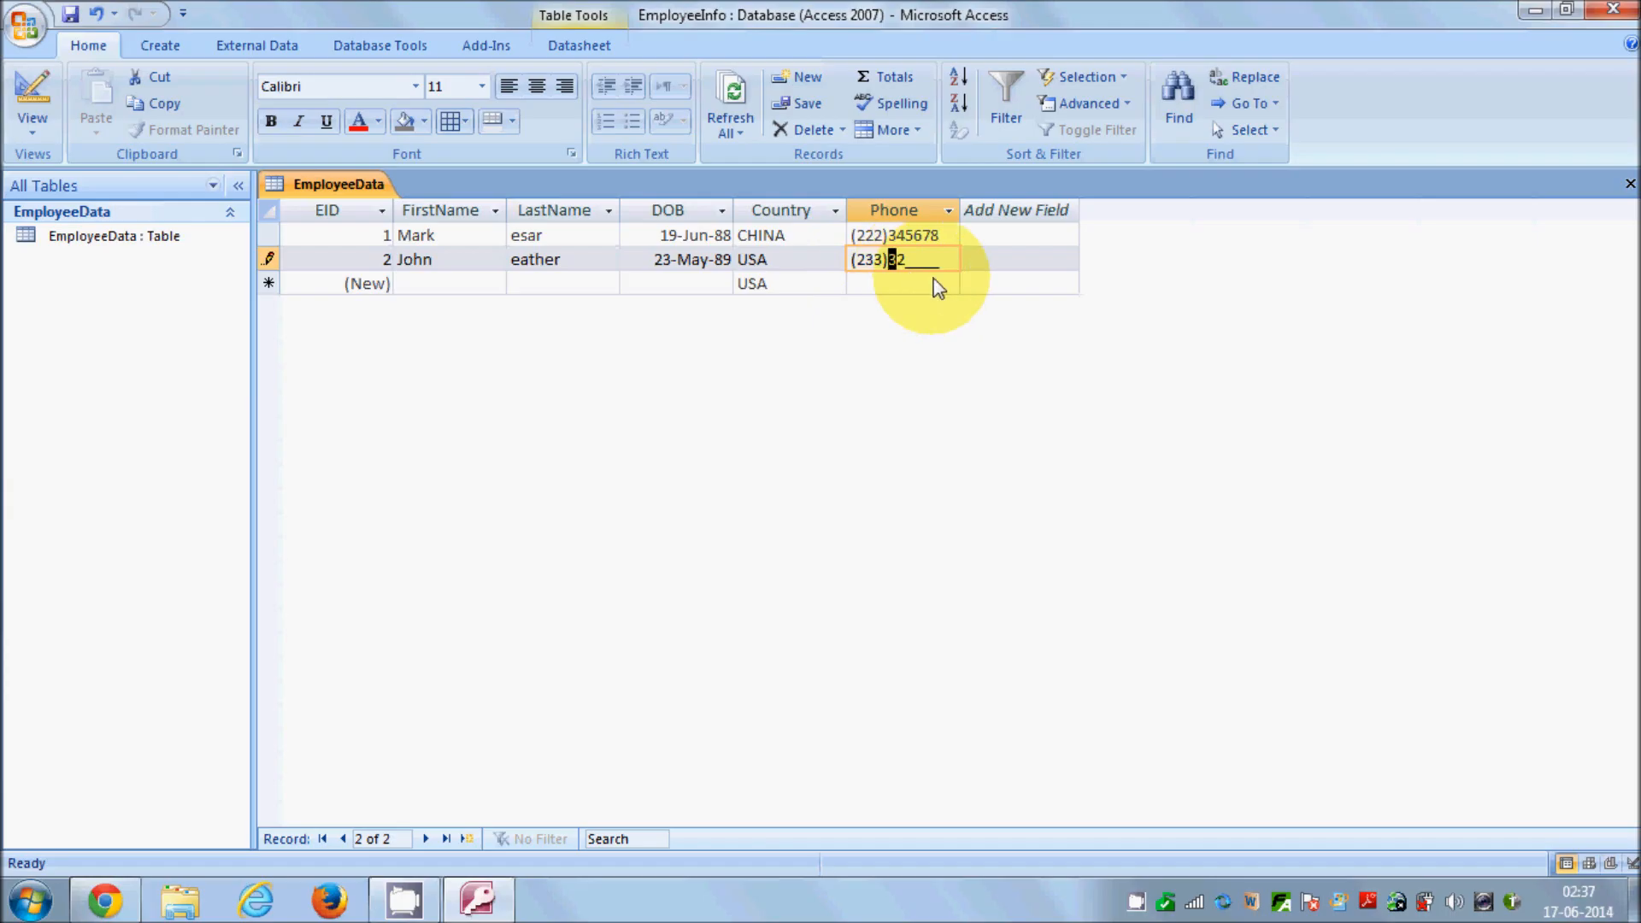
text(727272)
click(70, 15)
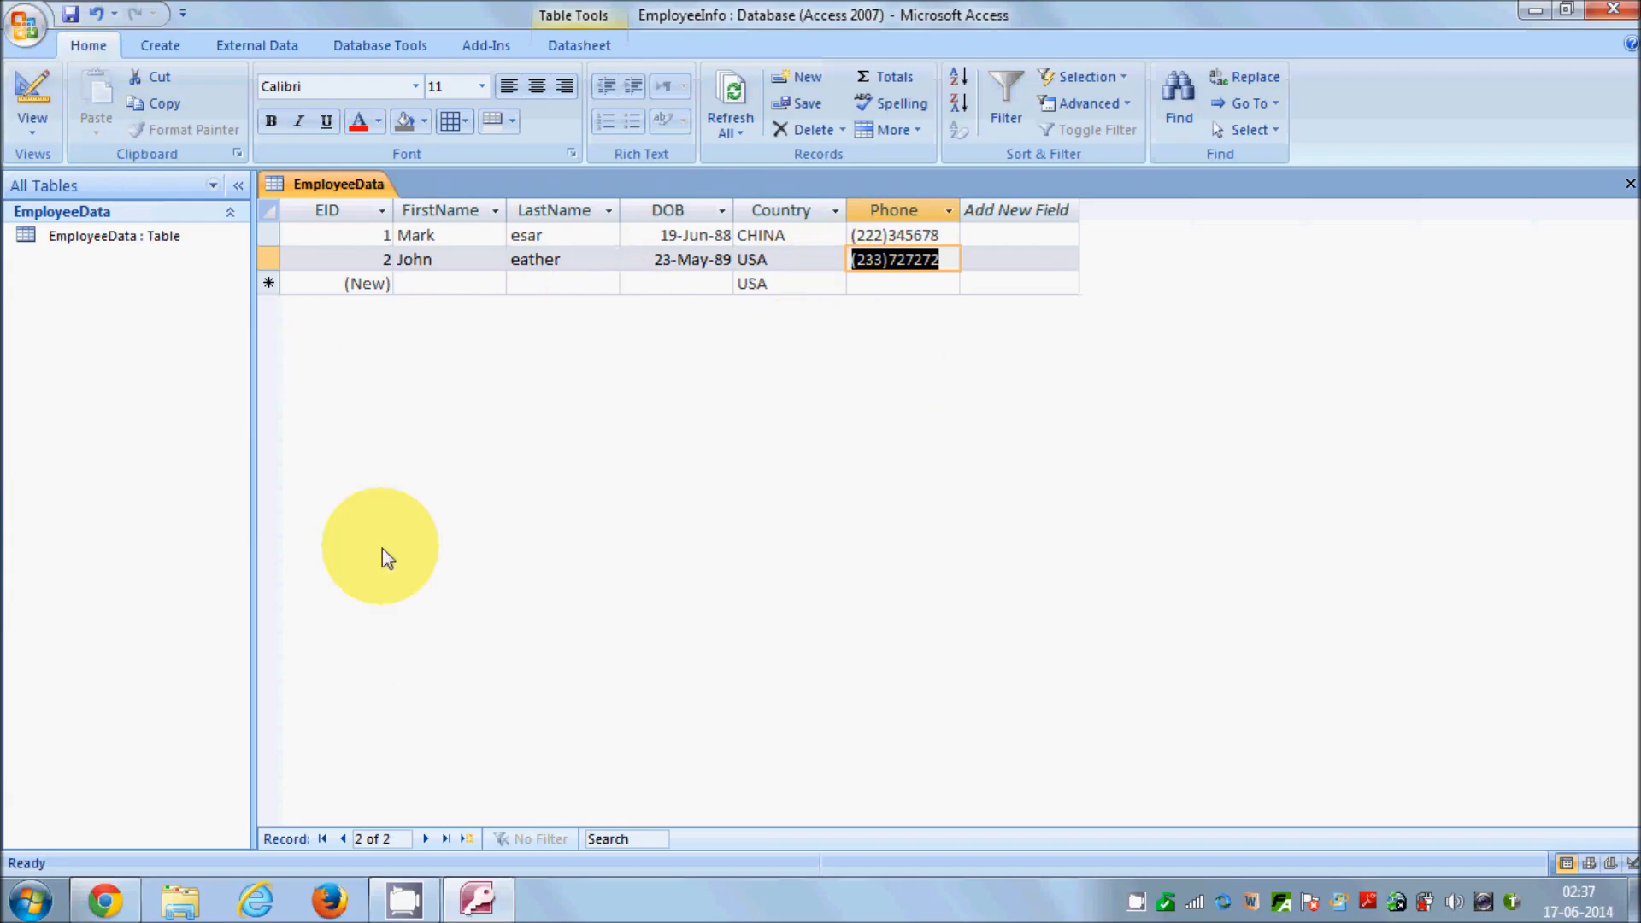
click(584, 906)
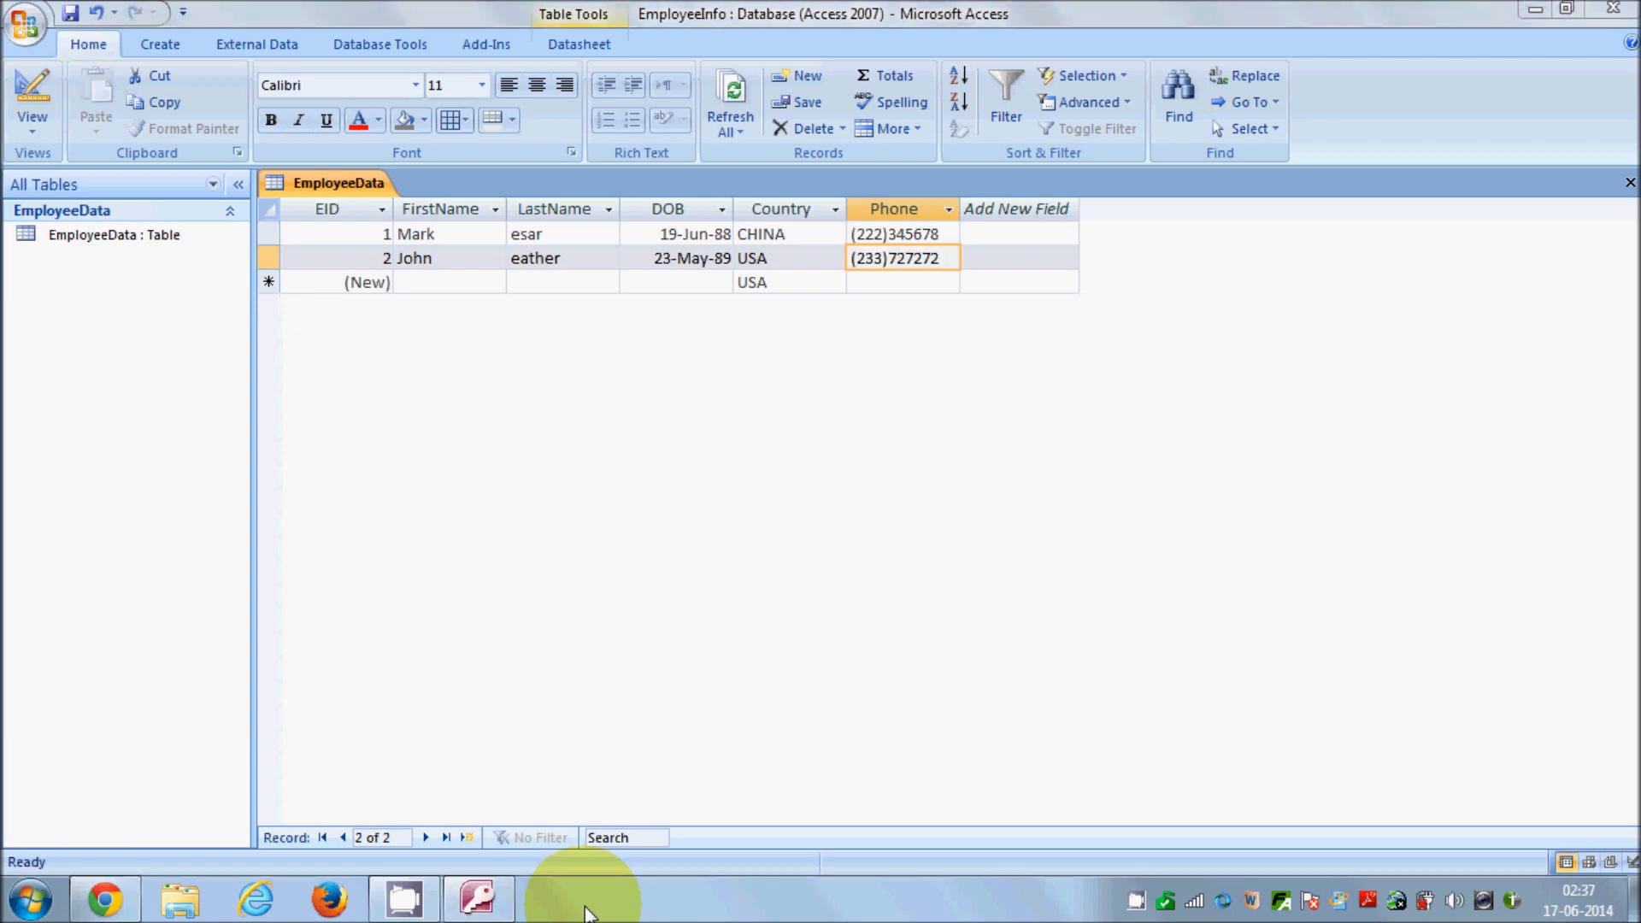